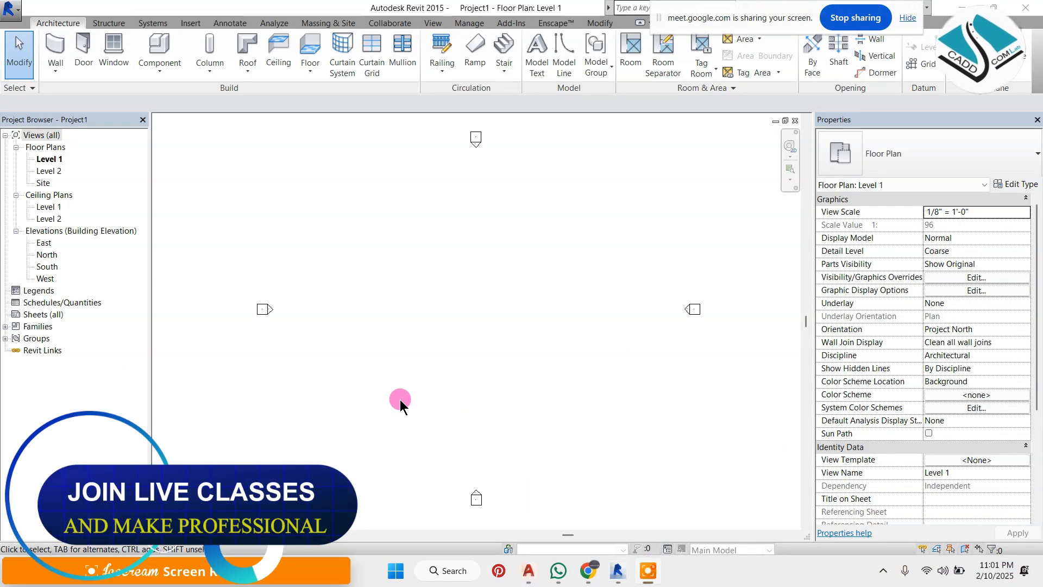
Open Notepad and maximize its blank document.
{"action": "left_click", "coordinate": [459, 567]}
{"action": "type", "text": "note"}
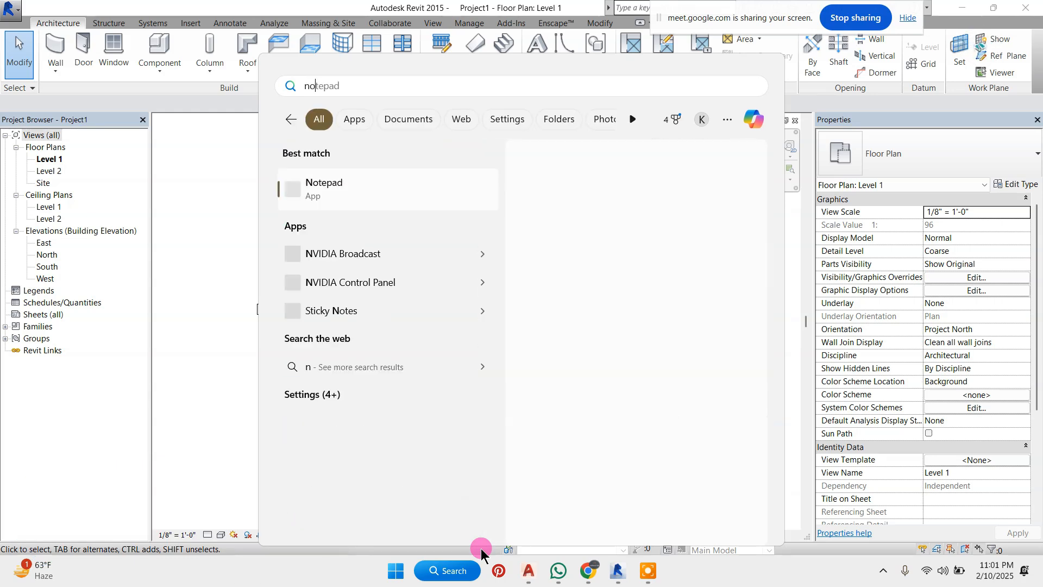
{"action": "left_click", "coordinate": [386, 205]}
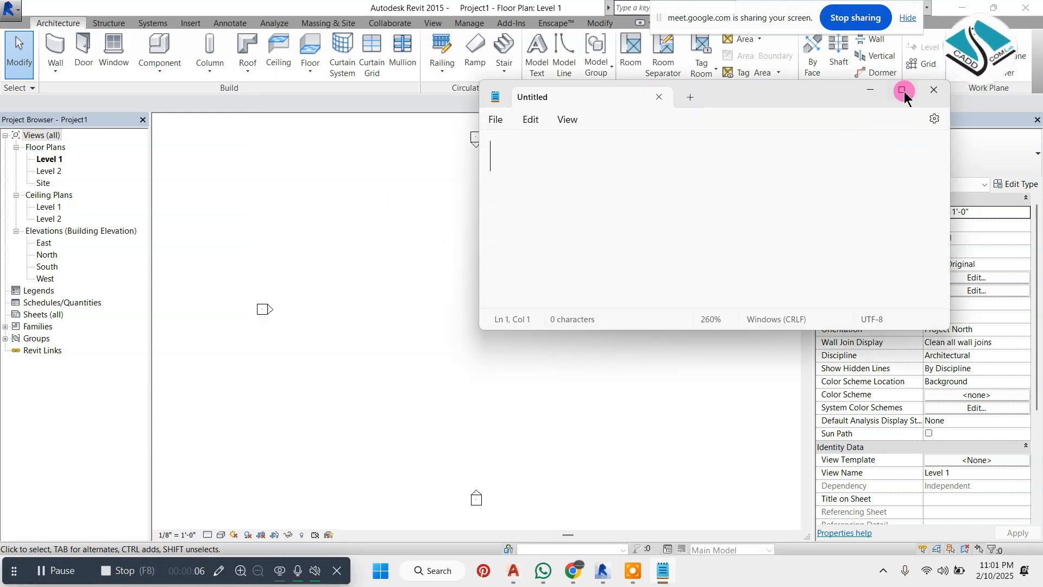
{"action": "left_click", "coordinate": [903, 91]}
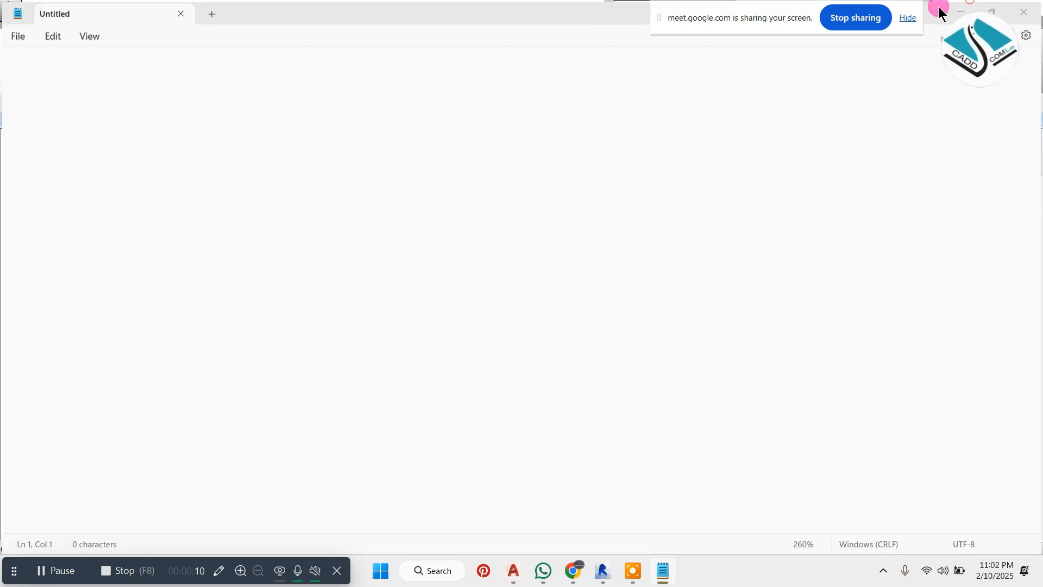
{"action": "left_click", "coordinate": [960, 10]}
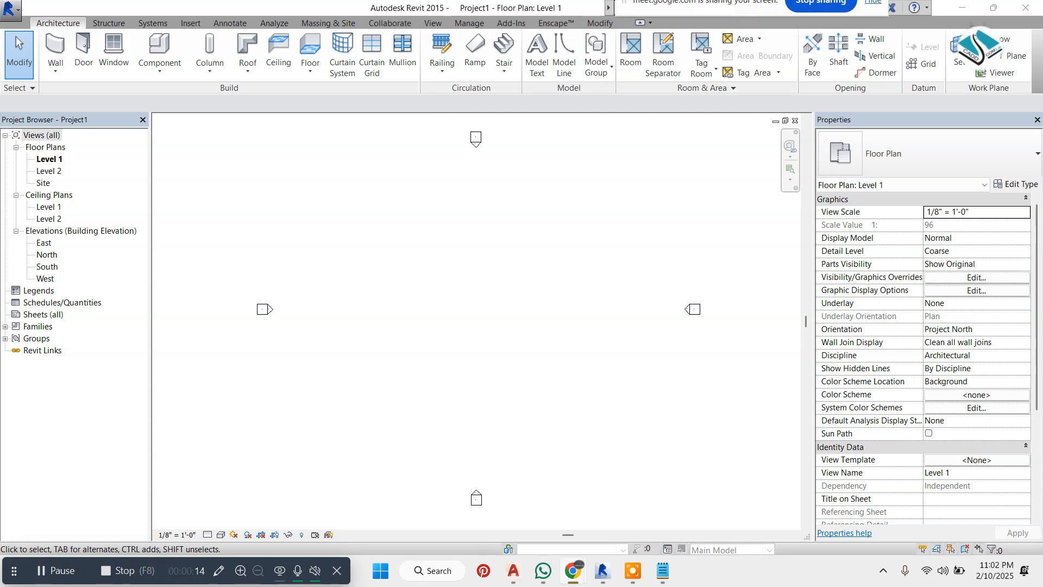
{"action": "left_click", "coordinate": [662, 571]}
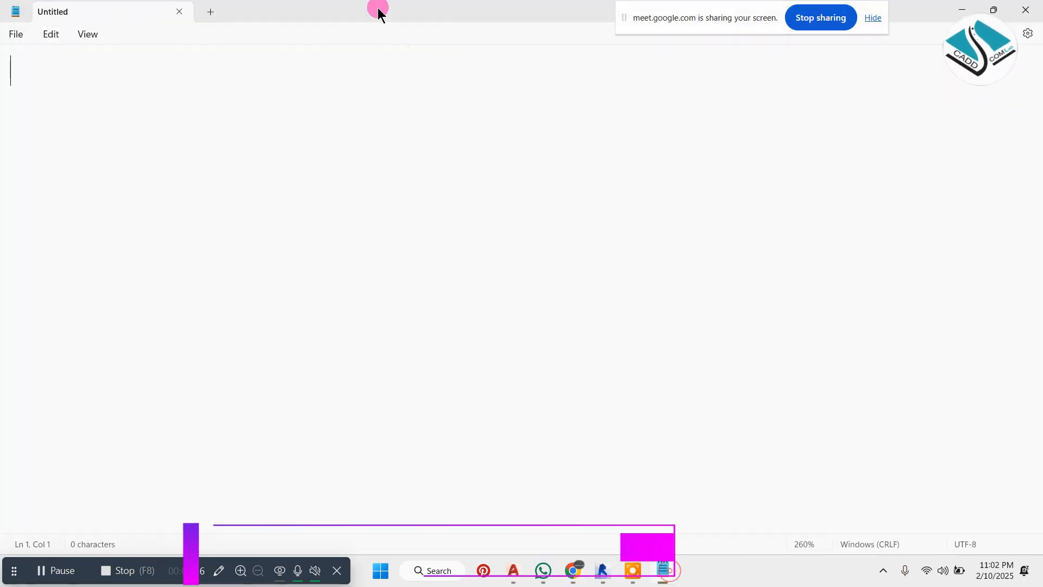
Write the heading "Basic Commands" and begin a numbered line below it with "1-".
{"action": "type", "text": "Baic"}
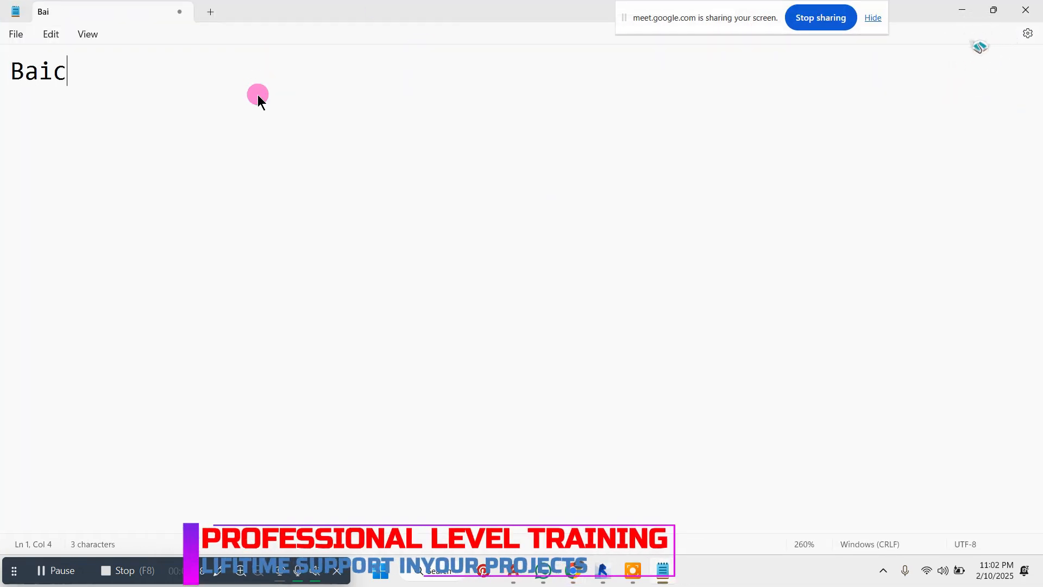
{"action": "type", "text": " Coa"}
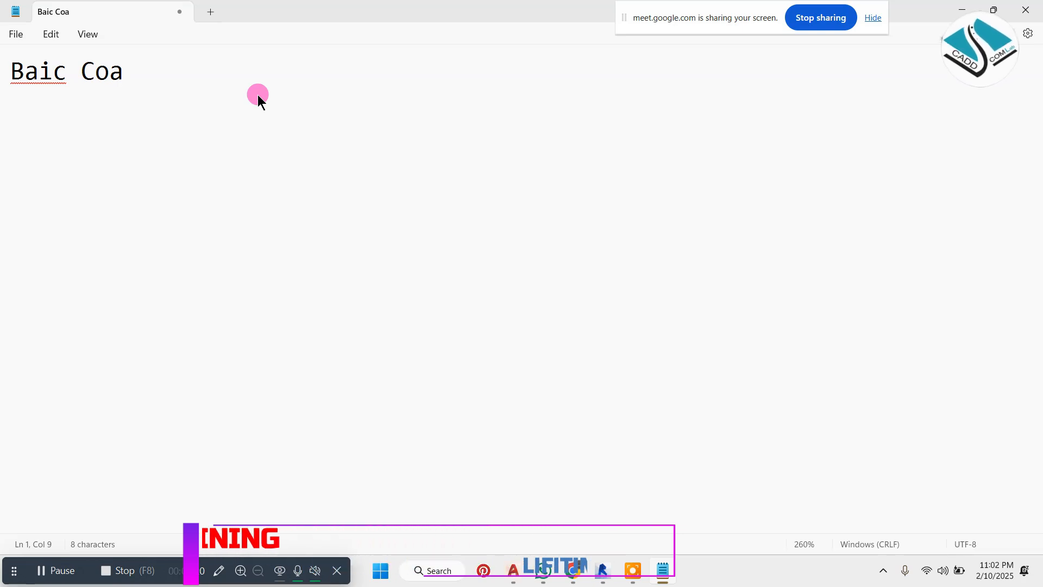
{"action": "key", "text": "BackSpace"}
{"action": "type", "text": "mmands"}
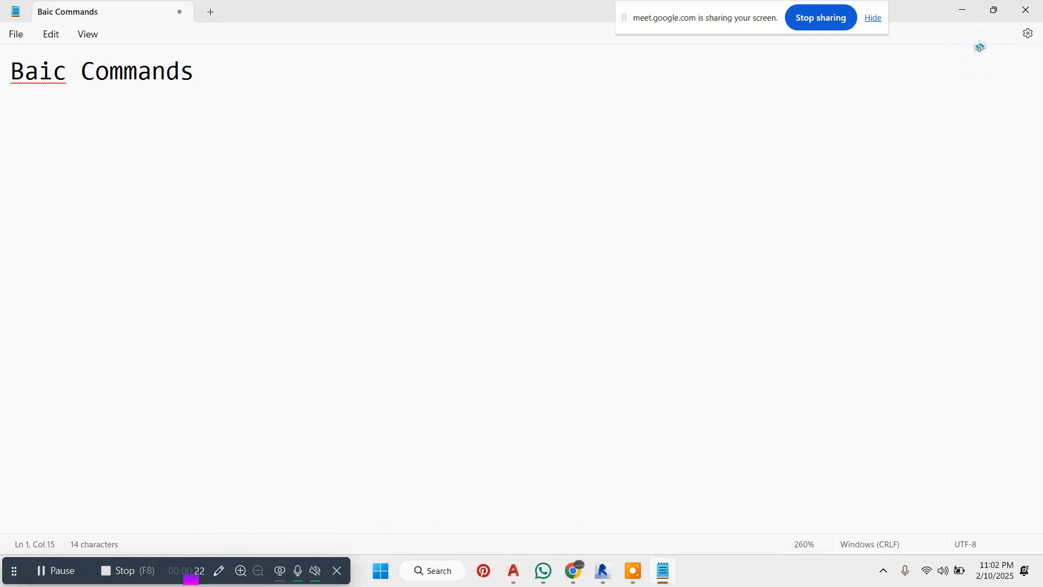
{"action": "key", "text": "BackSpace"}
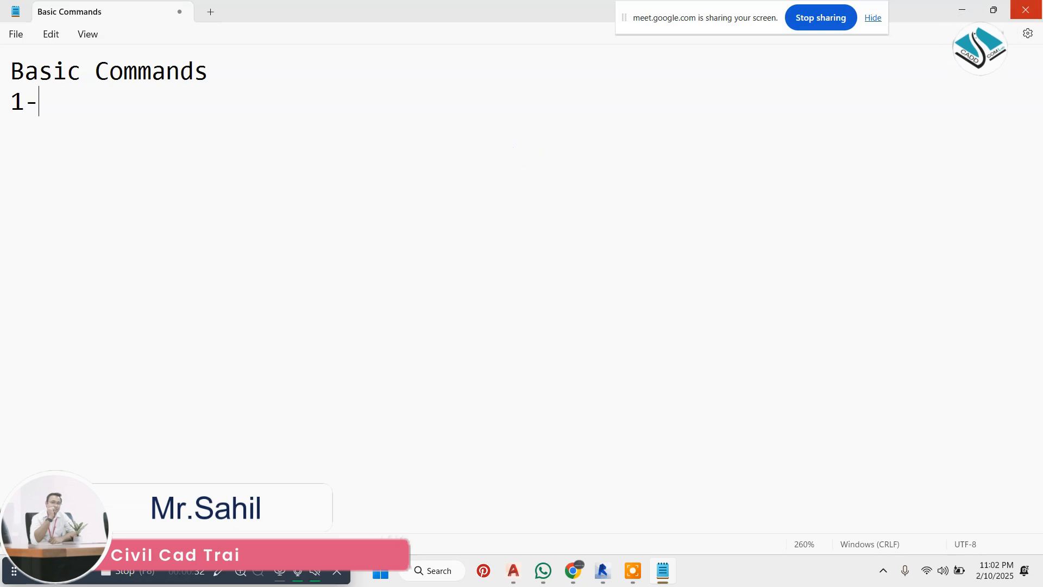
Complete the first list line so that it reads "1-wall- wa-press".
{"action": "left_click", "coordinate": [962, 7]}
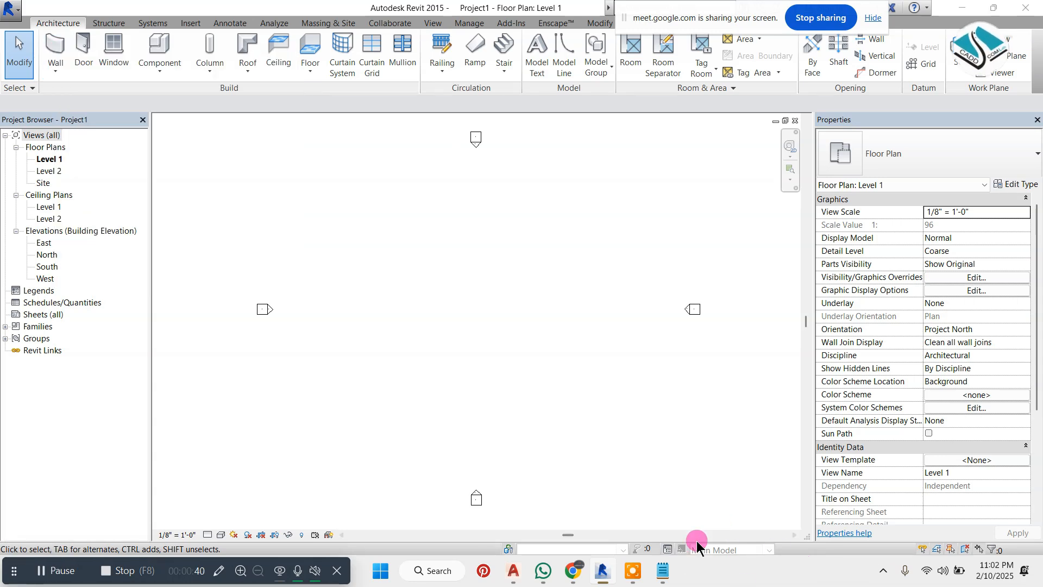
{"action": "left_click", "coordinate": [660, 582]}
{"action": "left_click", "coordinate": [254, 103]}
{"action": "type", "text": "1-wall- wa-"}
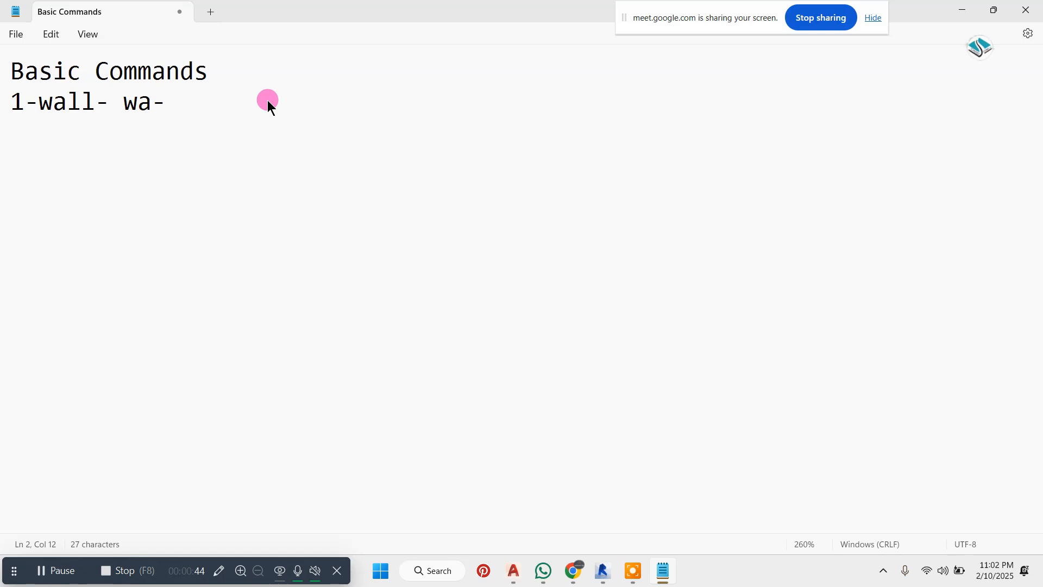
{"action": "type", "text": "press"}
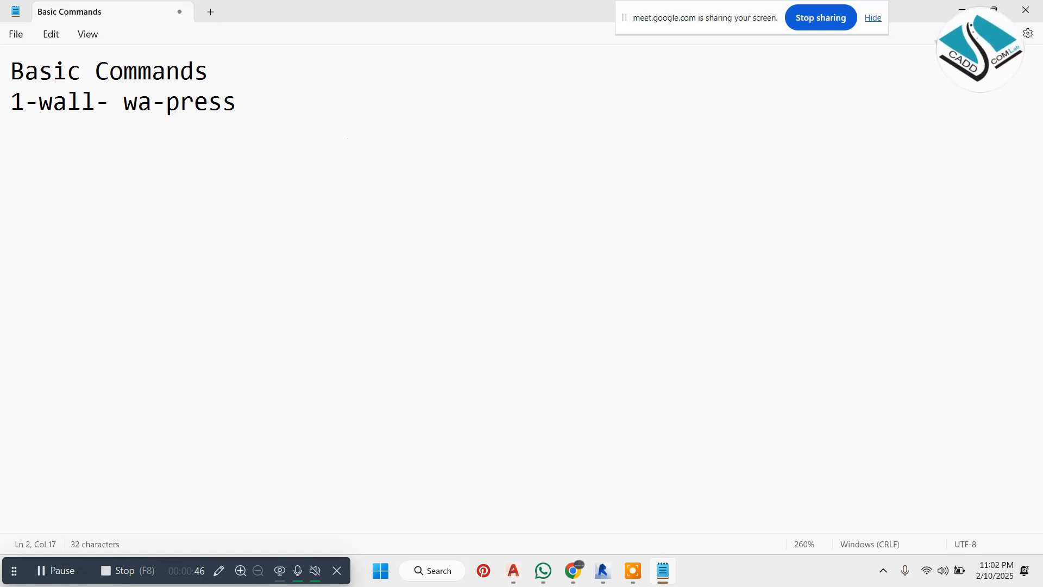
Switch to Revit and draw one straight horizontal Generic - 8" wall in the Level 1 plan, ending the wall chain.
{"action": "key", "text": "alt+Tab"}
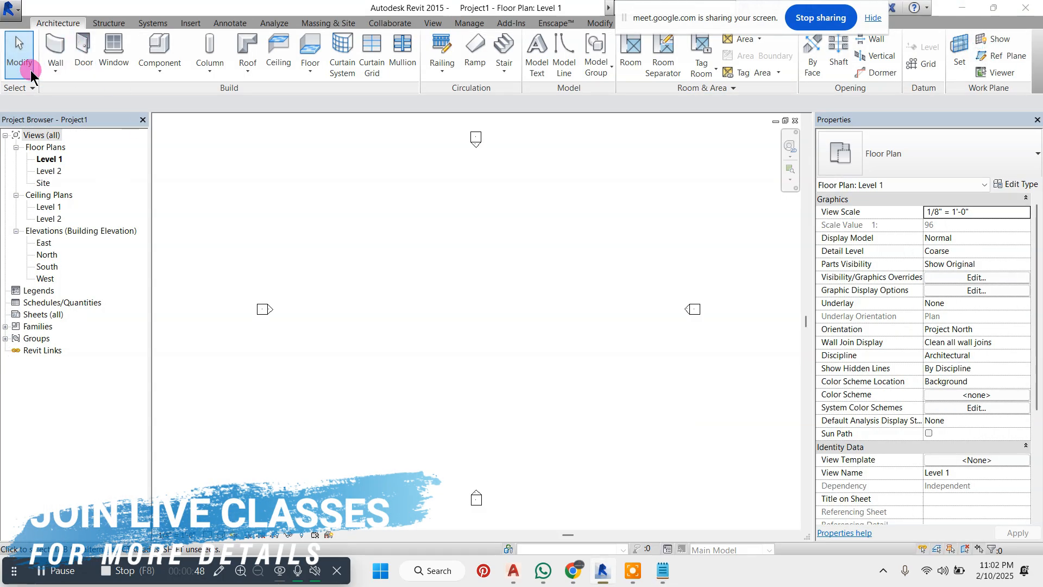
{"action": "left_click", "coordinate": [59, 71]}
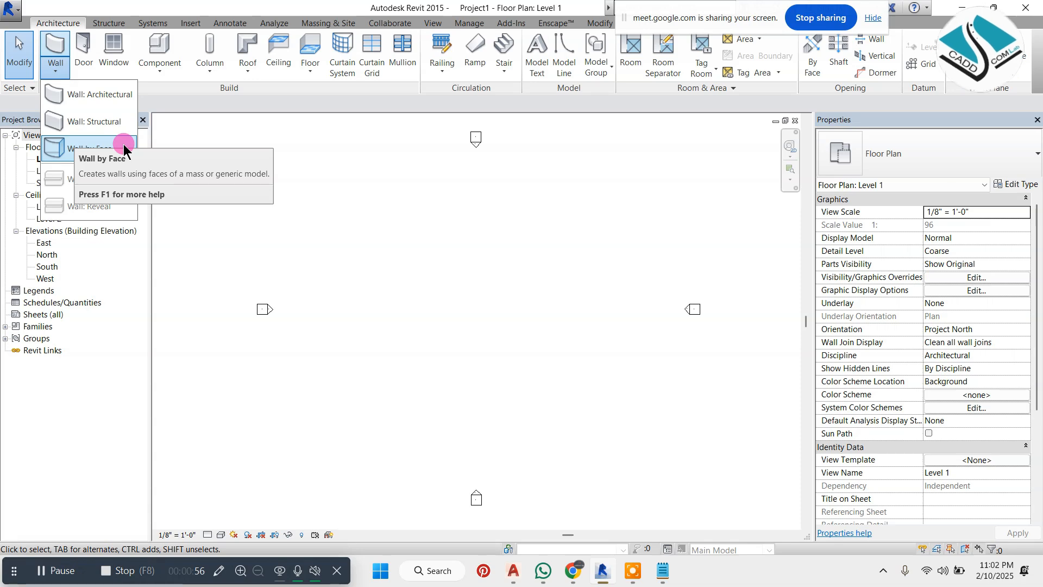
{"action": "left_click", "coordinate": [57, 42]}
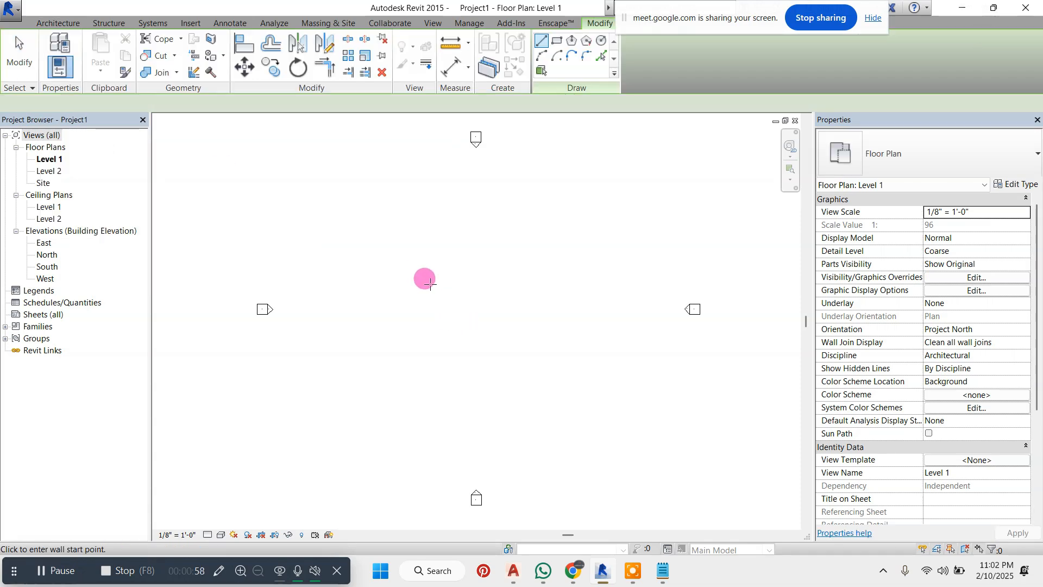
{"action": "scroll", "coordinate": [418, 272], "scroll_direction": "up", "scroll_amount": 2}
{"action": "left_click", "coordinate": [404, 262]}
{"action": "left_click", "coordinate": [485, 267]}
{"action": "scroll", "coordinate": [485, 267], "scroll_direction": "up", "scroll_amount": 3}
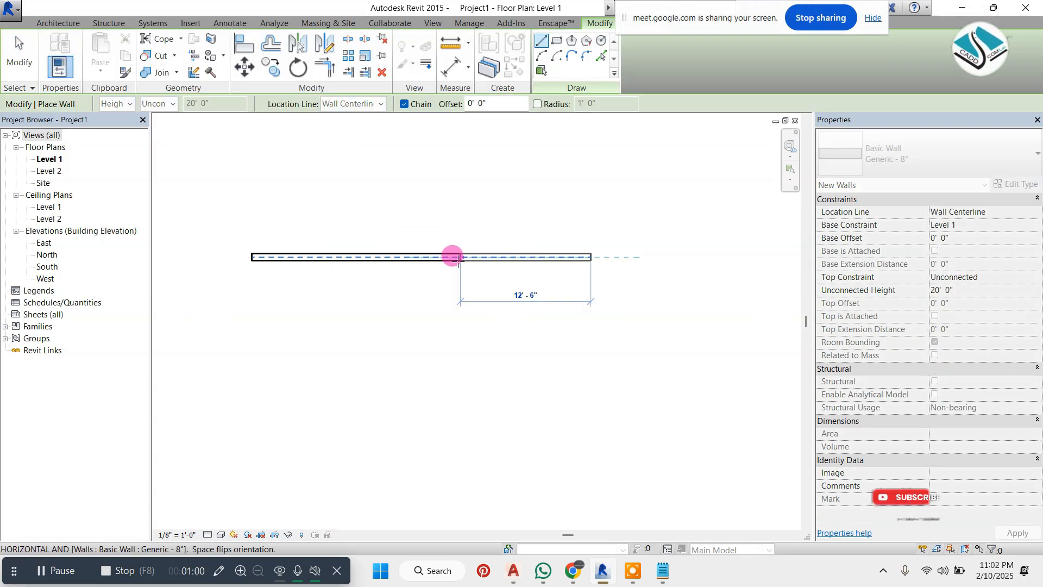
{"action": "left_click", "coordinate": [19, 51]}
{"action": "left_click", "coordinate": [60, 61]}
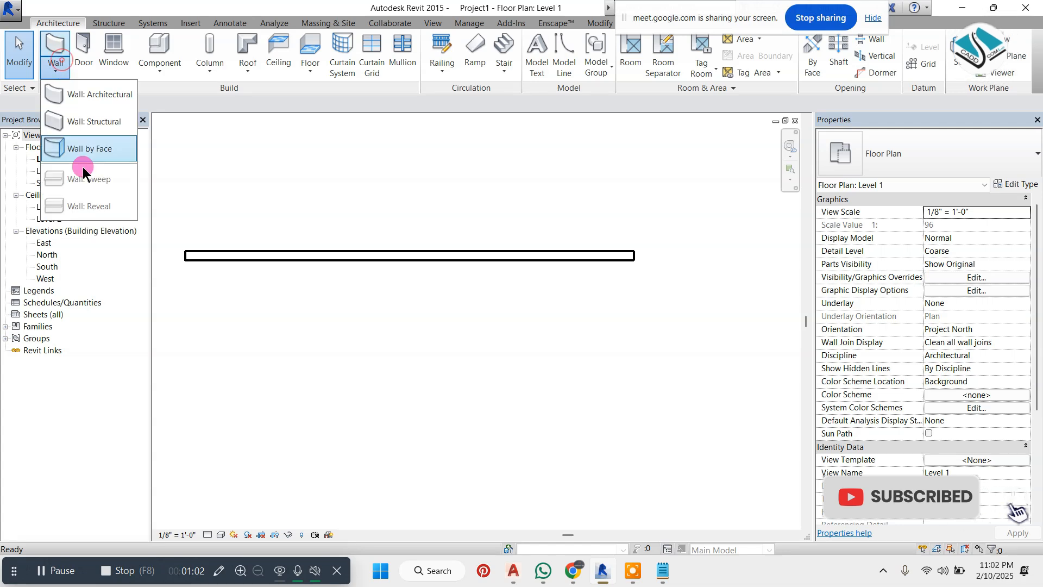
{"action": "left_click", "coordinate": [249, 251]}
{"action": "left_click", "coordinate": [60, 22]}
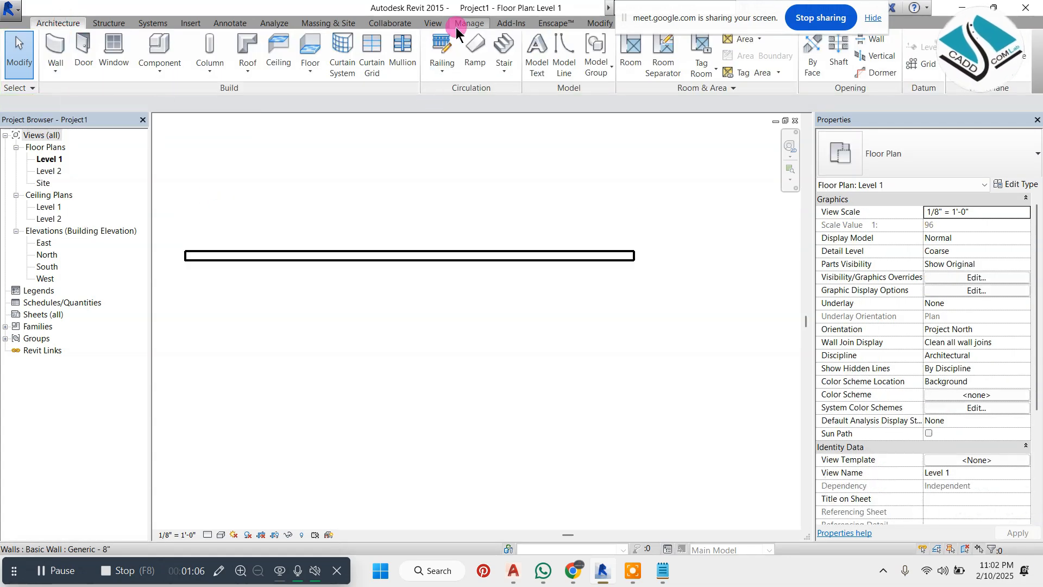
{"action": "scroll", "coordinate": [501, 260], "scroll_direction": "down", "scroll_amount": 1}
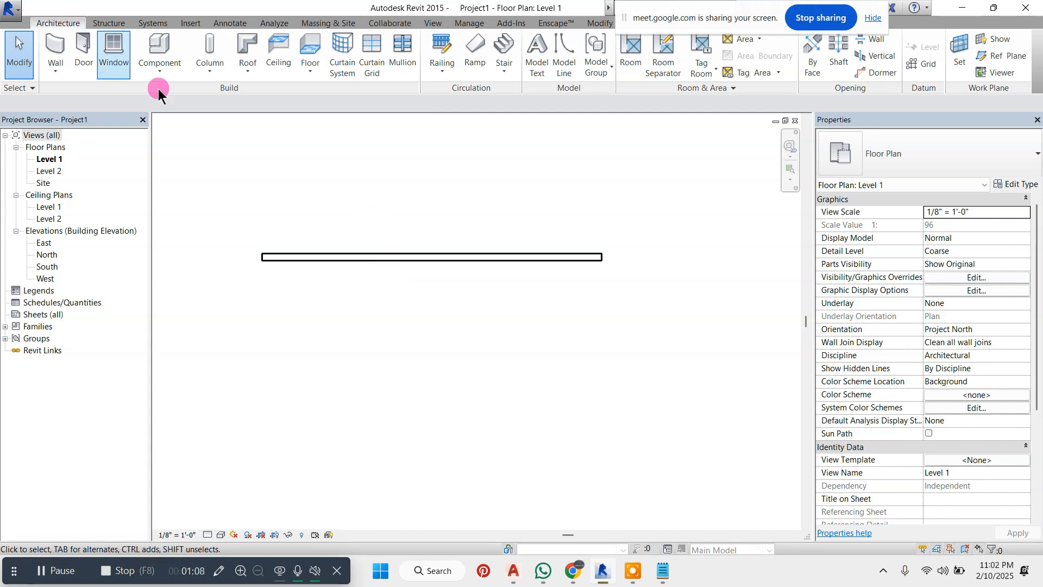
{"action": "key", "text": "w"}
{"action": "key", "text": "a"}
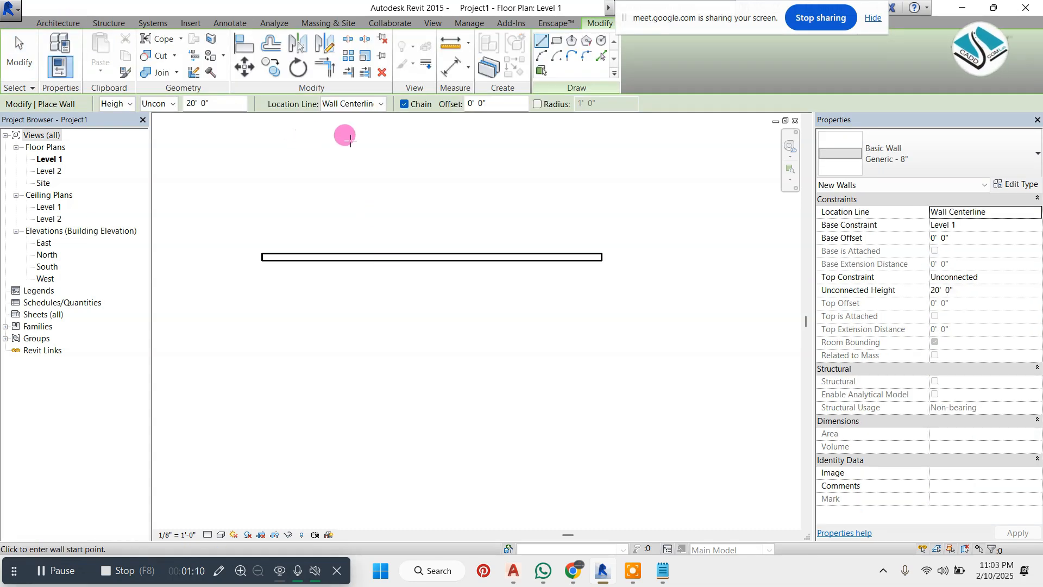
{"action": "left_click_drag", "start_coordinate": [669, 11], "coordinate": [792, 30]}
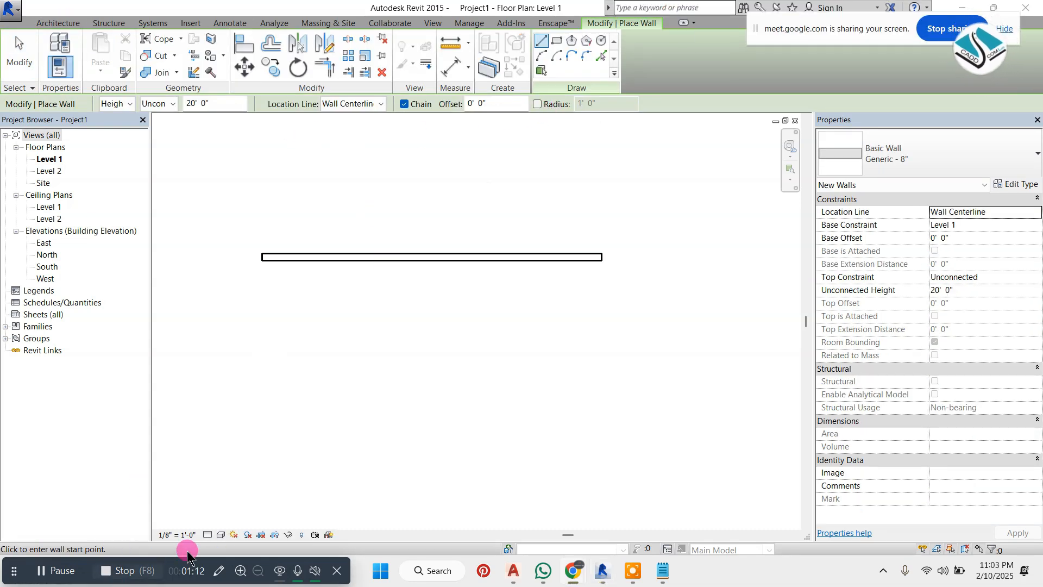
{"action": "left_click", "coordinate": [220, 570]}
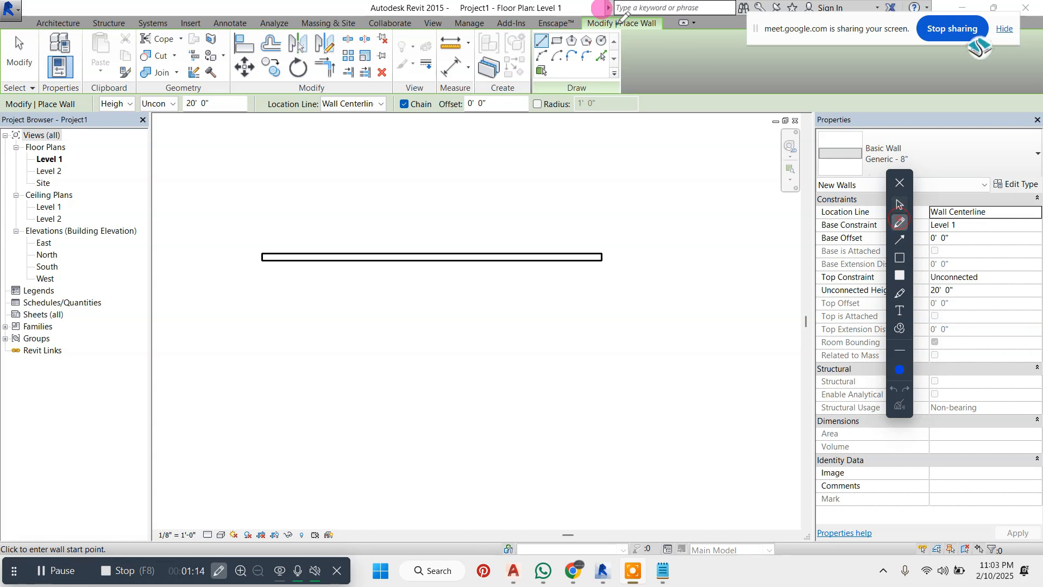
{"action": "left_click_drag", "start_coordinate": [578, 18], "coordinate": [587, 17]}
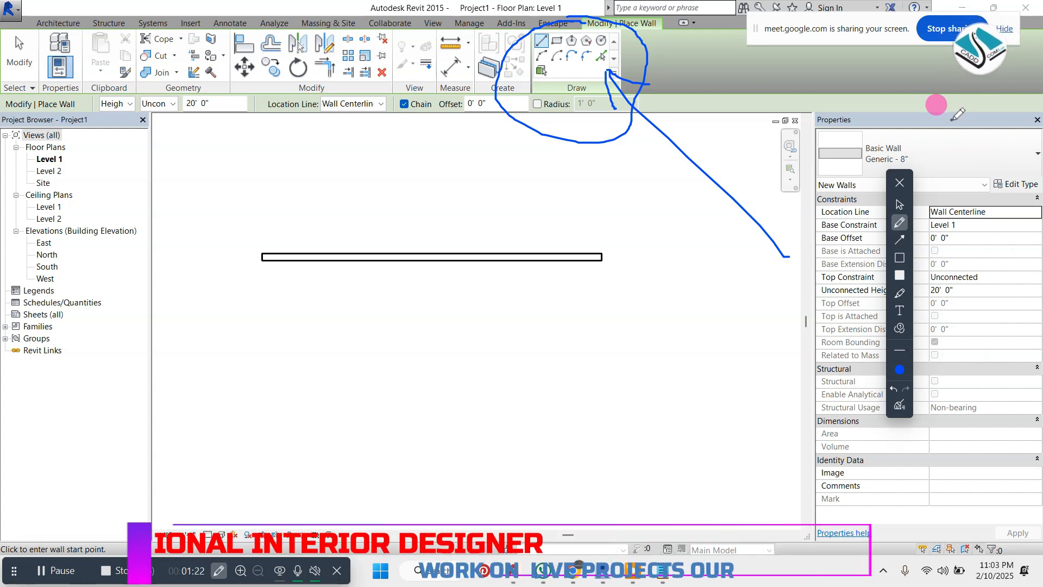
{"action": "left_click", "coordinate": [899, 404]}
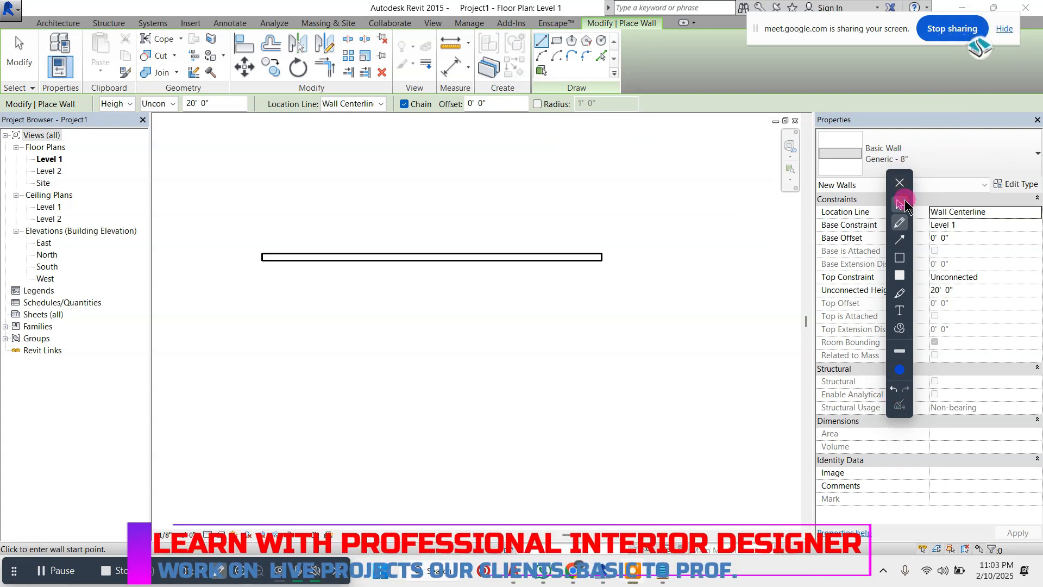
{"action": "left_click", "coordinate": [904, 205]}
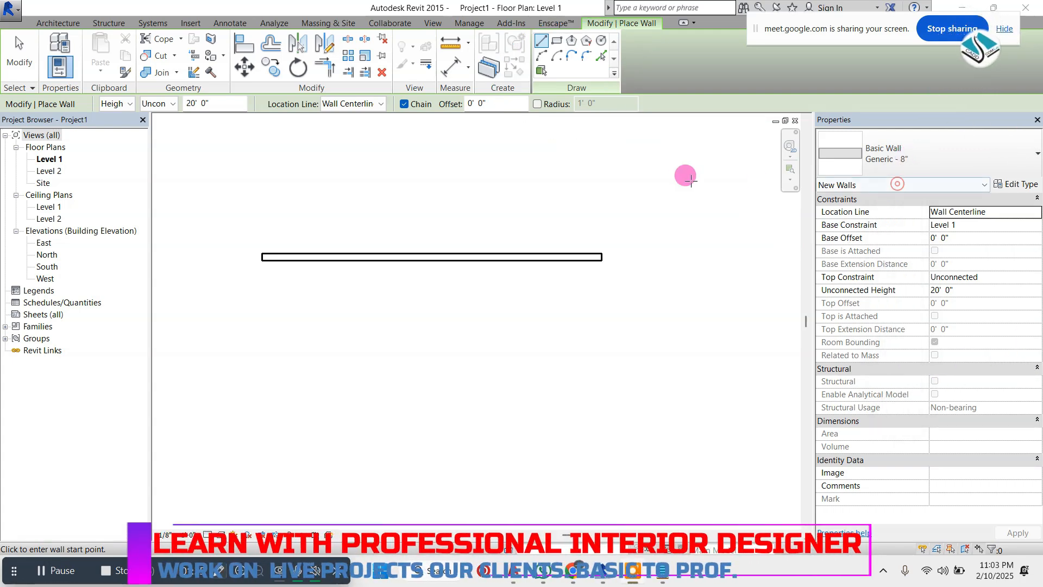
{"action": "right_click", "coordinate": [223, 142]}
{"action": "left_click", "coordinate": [275, 144]}
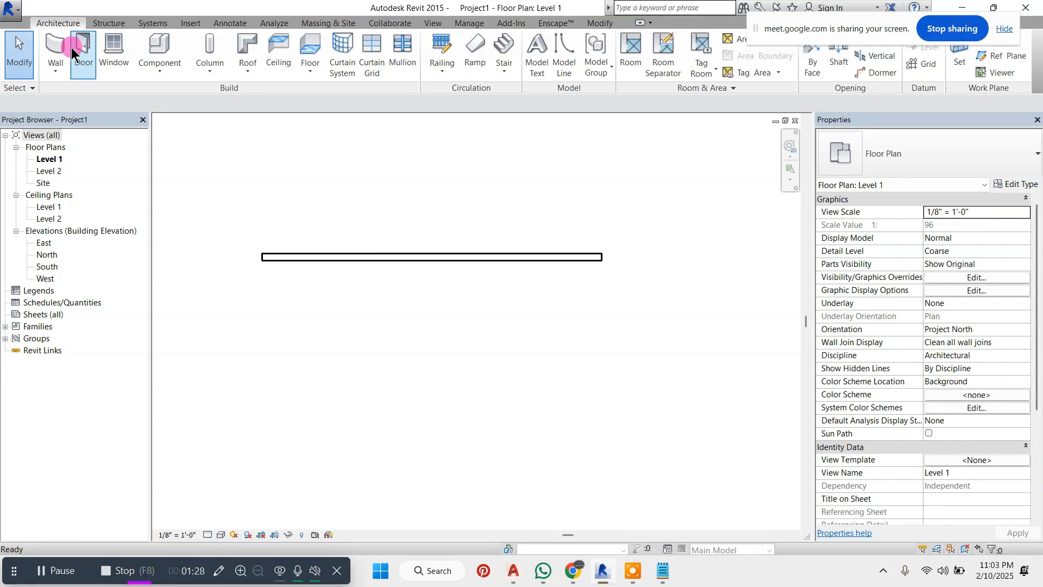
Draw a rectangular wall loop about 14'-6" by 8'-0" below the straight wall.
{"action": "left_click", "coordinate": [56, 44]}
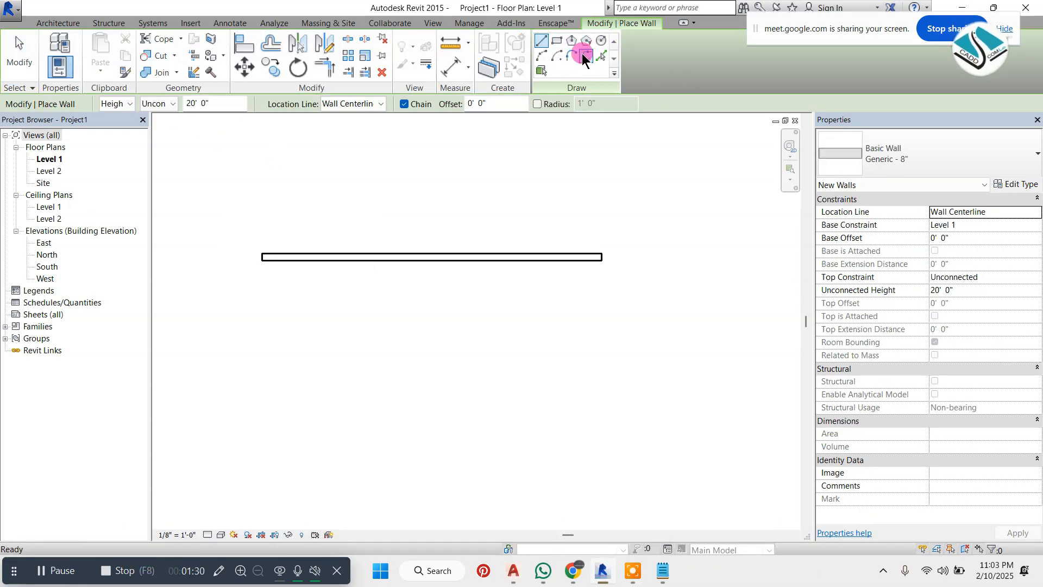
{"action": "scroll", "coordinate": [474, 162], "scroll_direction": "down", "scroll_amount": 2}
{"action": "scroll", "coordinate": [470, 208], "scroll_direction": "up", "scroll_amount": 2}
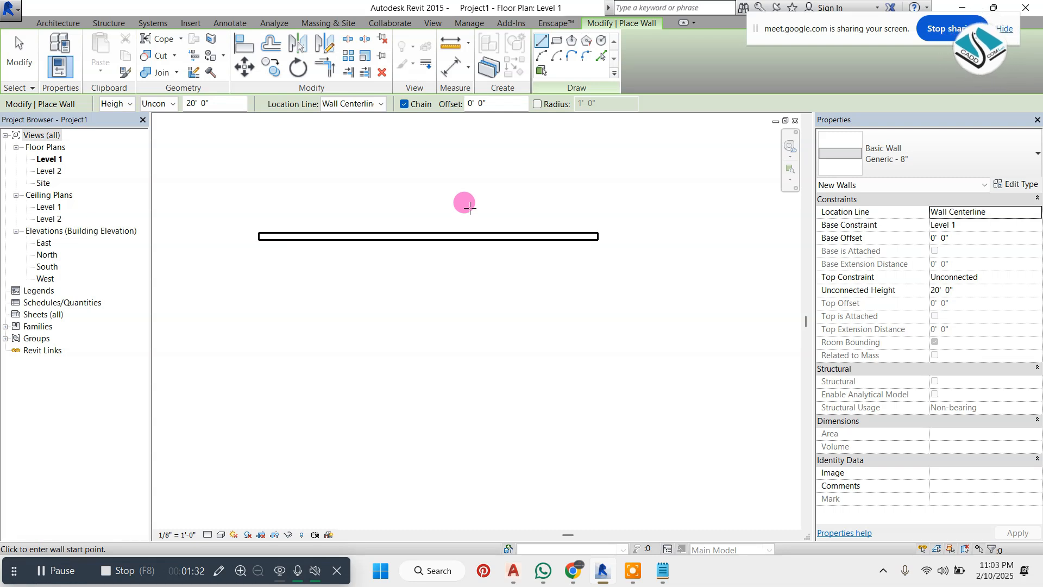
{"action": "scroll", "coordinate": [482, 200], "scroll_direction": "down", "scroll_amount": 3}
{"action": "scroll", "coordinate": [471, 231], "scroll_direction": "up", "scroll_amount": 2}
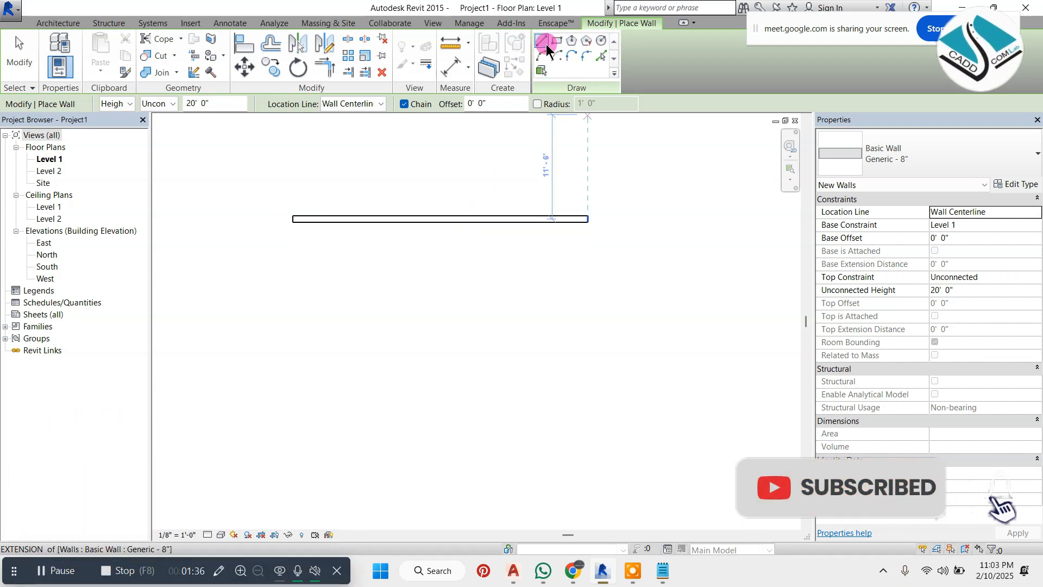
{"action": "scroll", "coordinate": [478, 187], "scroll_direction": "down", "scroll_amount": 1}
{"action": "scroll", "coordinate": [494, 205], "scroll_direction": "up", "scroll_amount": 1}
{"action": "left_click", "coordinate": [558, 42]}
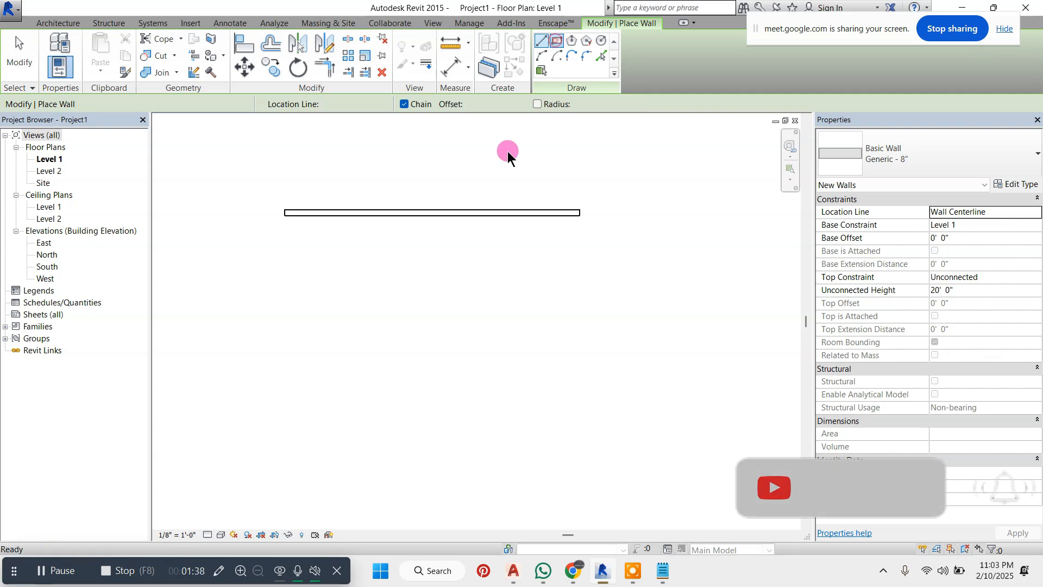
{"action": "scroll", "coordinate": [508, 157], "scroll_direction": "down", "scroll_amount": 1}
{"action": "left_click", "coordinate": [544, 206]}
{"action": "left_click", "coordinate": [430, 268]}
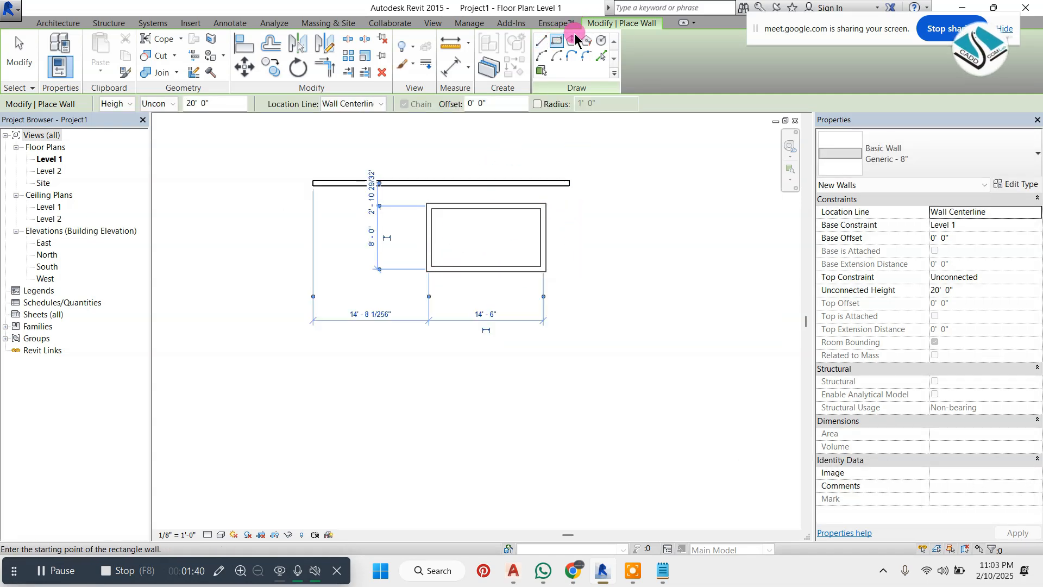
Draw a six-sided inscribed polygon wall to the right of the rectangular walls.
{"action": "left_click", "coordinate": [572, 40]}
{"action": "left_click", "coordinate": [646, 241]}
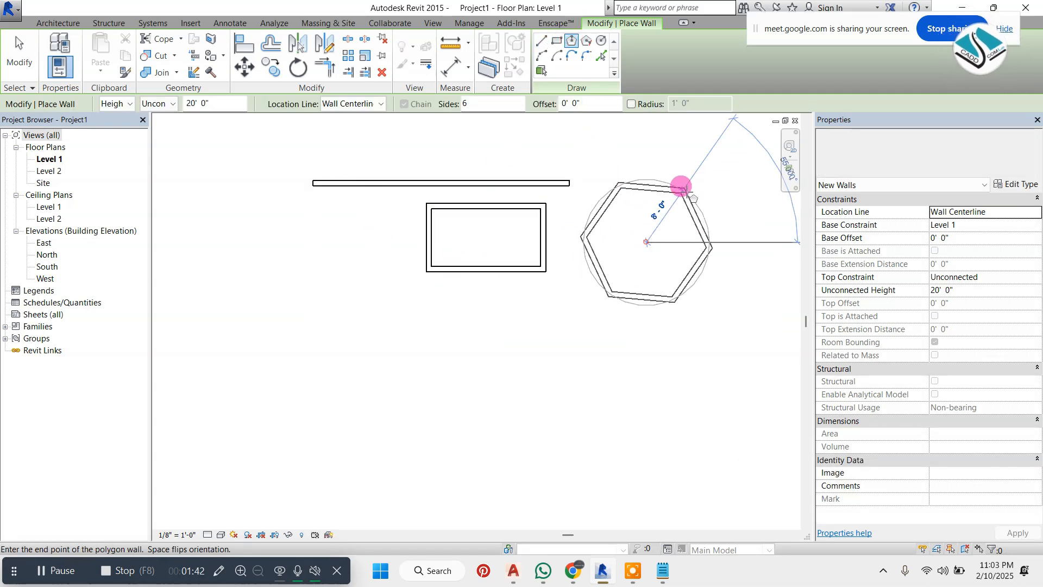
{"action": "left_click", "coordinate": [682, 183]}
Draw a circular wall with a radius of about 9'-0" to the left of the rectangular walls.
{"action": "left_click", "coordinate": [604, 42]}
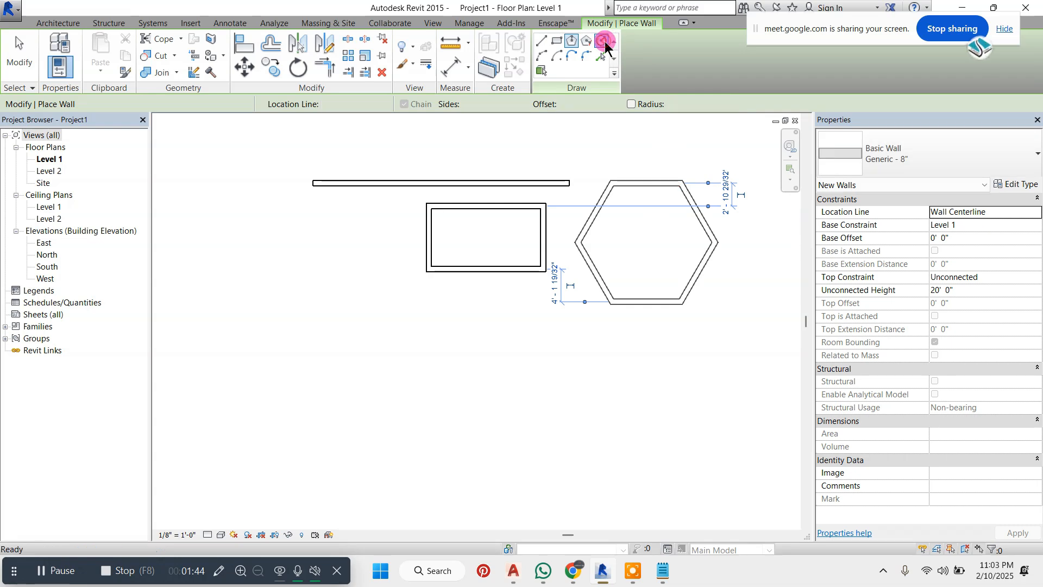
{"action": "left_click", "coordinate": [302, 277]}
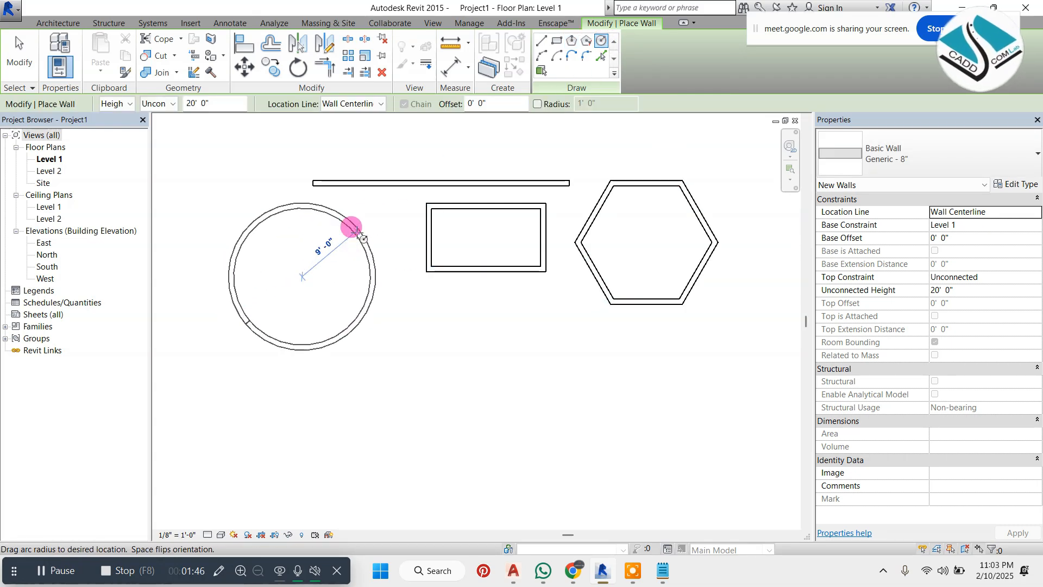
{"action": "left_click", "coordinate": [356, 231]}
Draw a start-end-radius arc wall with a radius of about 10'-6" below the rectangular walls and end the Wall command.
{"action": "left_click", "coordinate": [541, 55]}
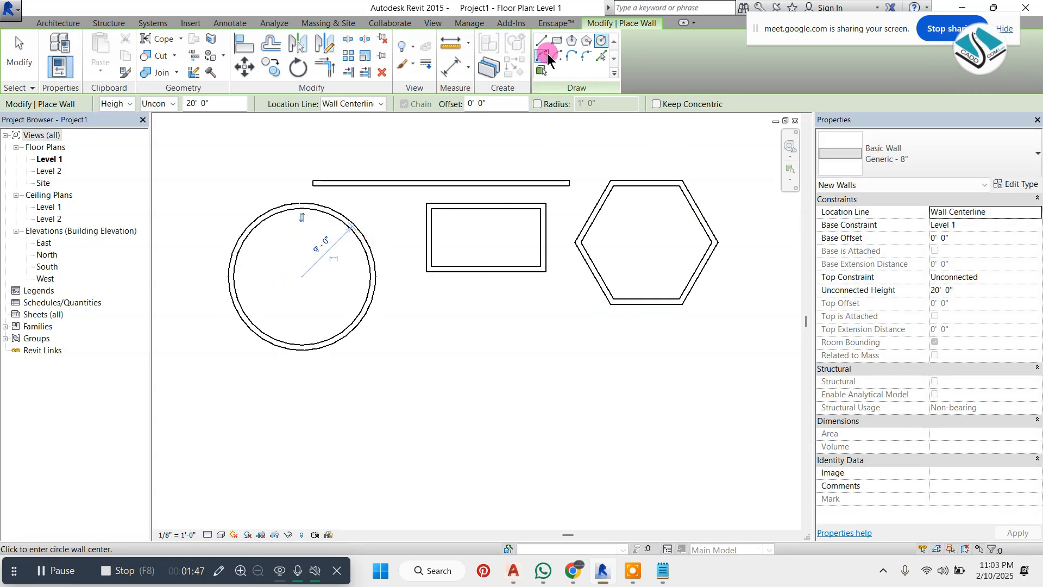
{"action": "left_click", "coordinate": [449, 377]}
{"action": "left_click", "coordinate": [600, 376]}
{"action": "left_click", "coordinate": [535, 424]}
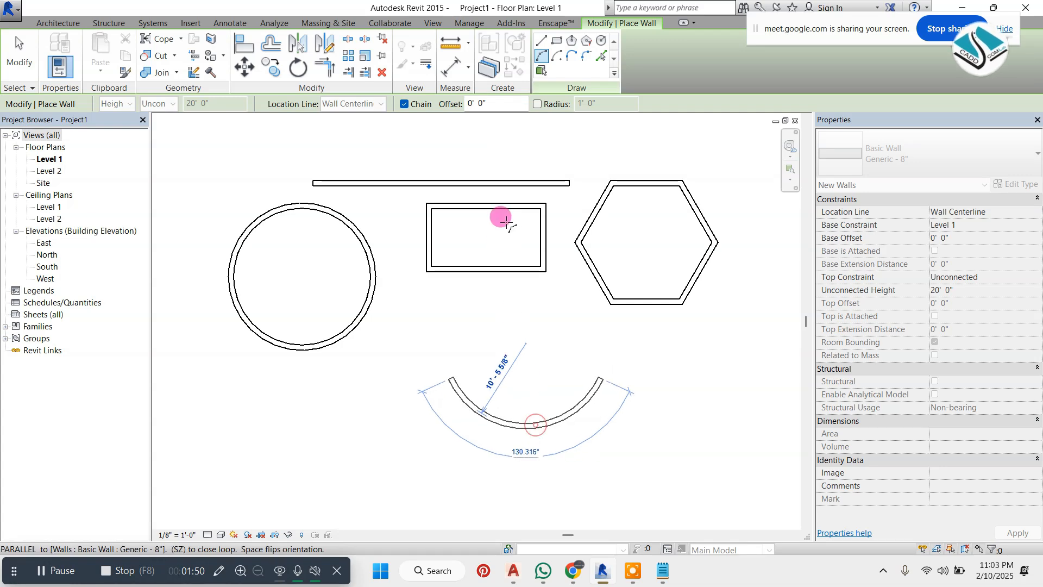
{"action": "scroll", "coordinate": [505, 222], "scroll_direction": "down", "scroll_amount": 2}
{"action": "key", "text": "Escape"}
{"action": "key", "text": "Escape"}
Delete all the drawn walls and draw a single horizontal wall about 21'-6" long in the empty plan.
{"action": "scroll", "coordinate": [527, 244], "scroll_direction": "up", "scroll_amount": 2}
{"action": "scroll", "coordinate": [472, 228], "scroll_direction": "down", "scroll_amount": 1}
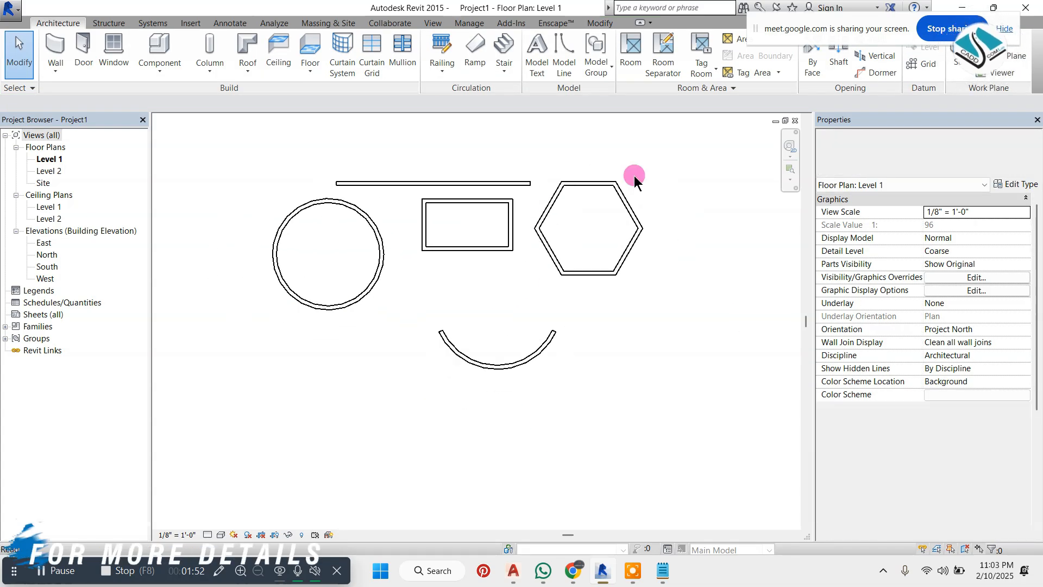
{"action": "left_click_drag", "start_coordinate": [638, 140], "coordinate": [216, 448]}
{"action": "key", "text": "Delete"}
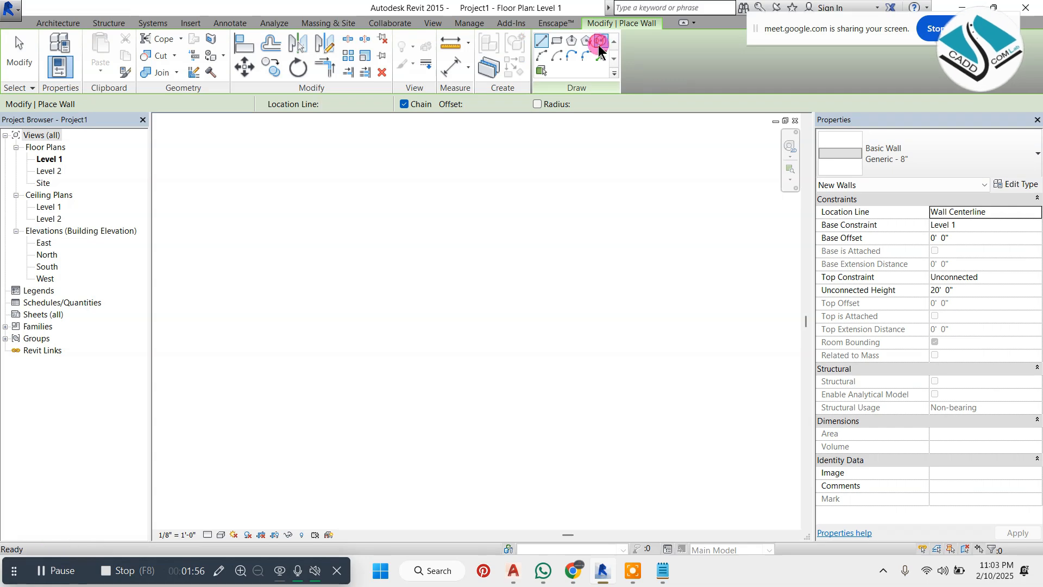
{"action": "left_click", "coordinate": [323, 259]}
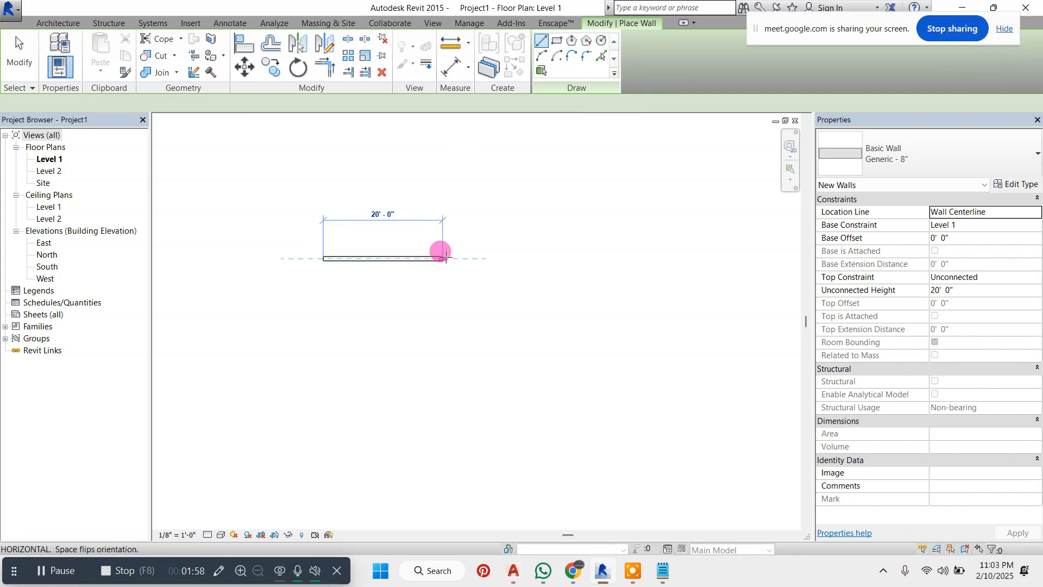
{"action": "left_click", "coordinate": [451, 259]}
{"action": "key", "text": "Escape"}
{"action": "key", "text": "Escape"}
{"action": "scroll", "coordinate": [369, 248], "scroll_direction": "up", "scroll_amount": 4}
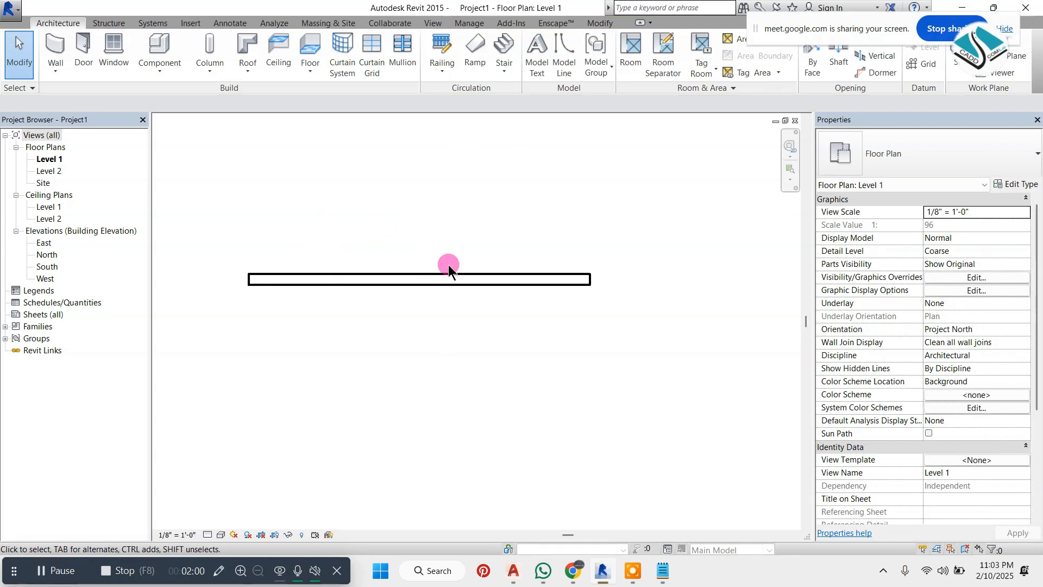
Switch to Notepad, add the line "2-copy-co-press" below the wall entry, and return to Revit.
{"action": "left_click", "coordinate": [661, 574]}
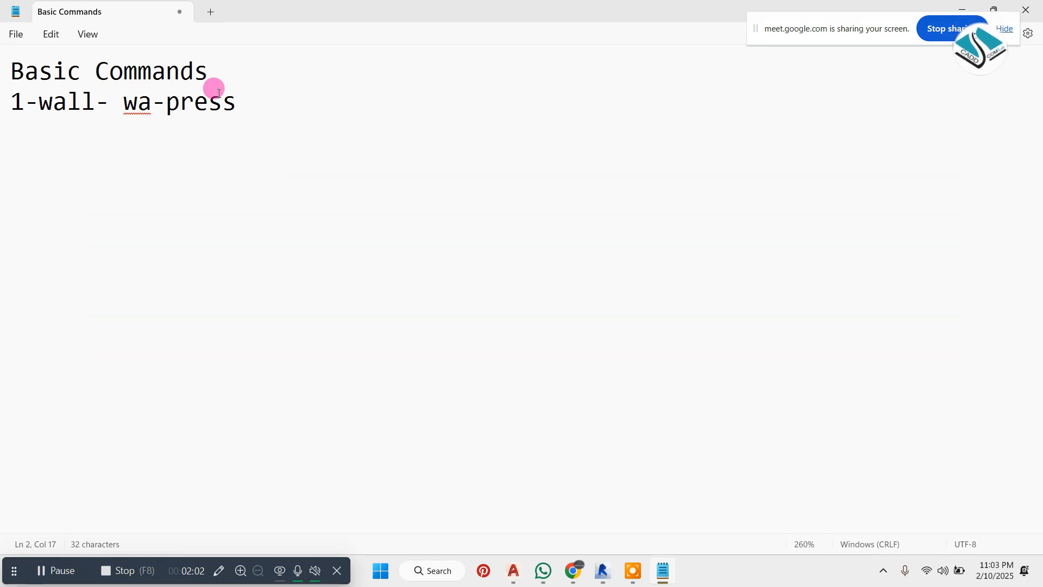
{"action": "type", "text": "-co"}
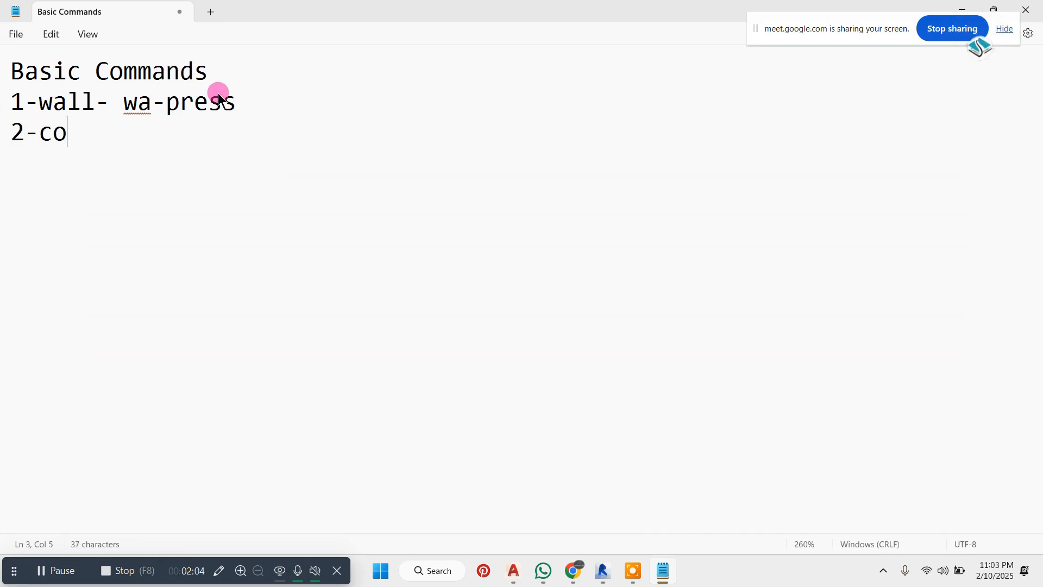
{"action": "type", "text": "py-co-"}
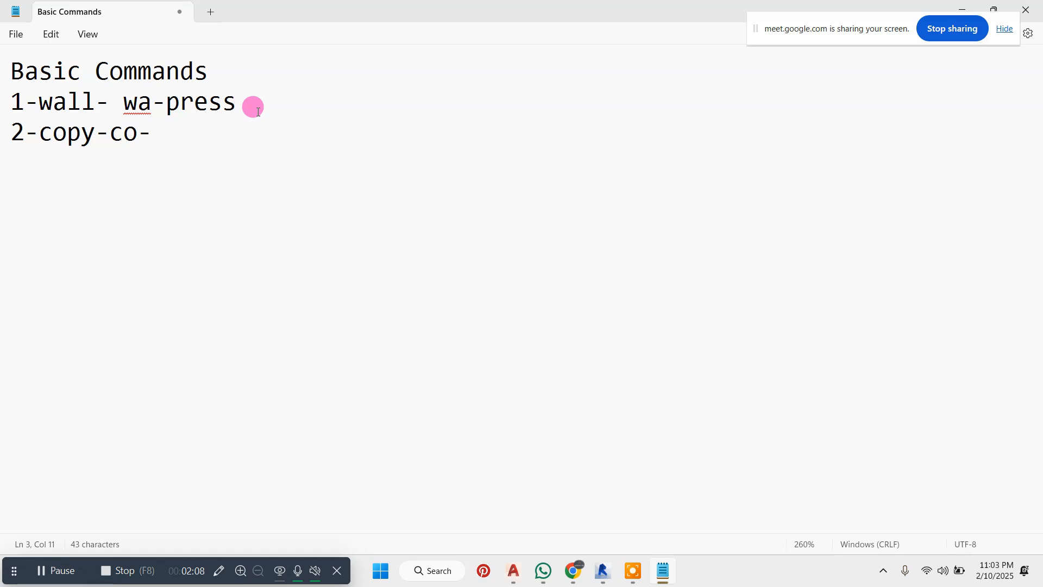
{"action": "type", "text": "press"}
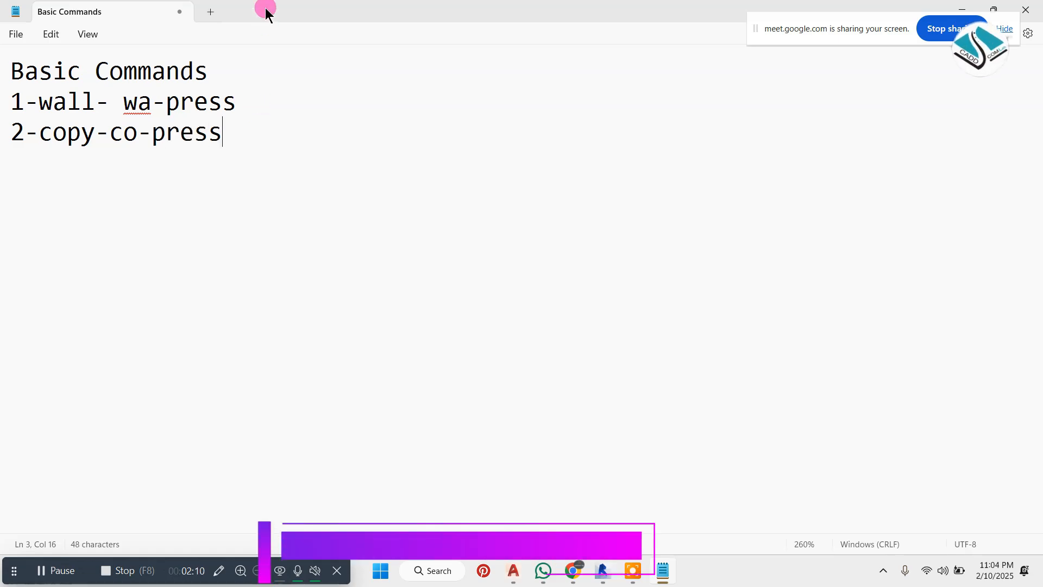
{"action": "left_click", "coordinate": [962, 10]}
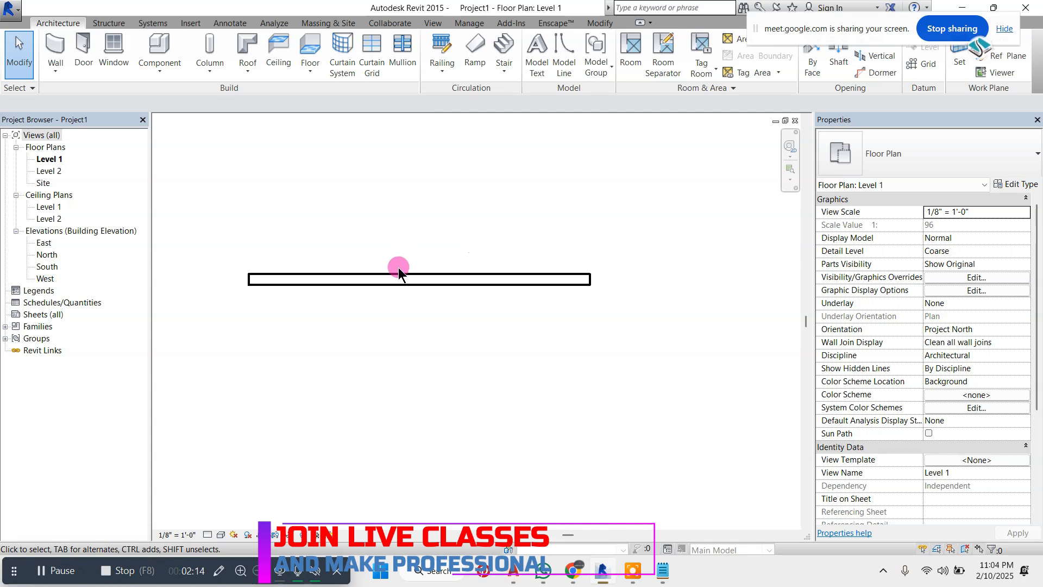
Start the Copy command on the horizontal wall with Constrain enabled and pick the copy's start point on the wall.
{"action": "scroll", "coordinate": [533, 243], "scroll_direction": "down", "scroll_amount": 1}
{"action": "scroll", "coordinate": [365, 263], "scroll_direction": "up", "scroll_amount": 2}
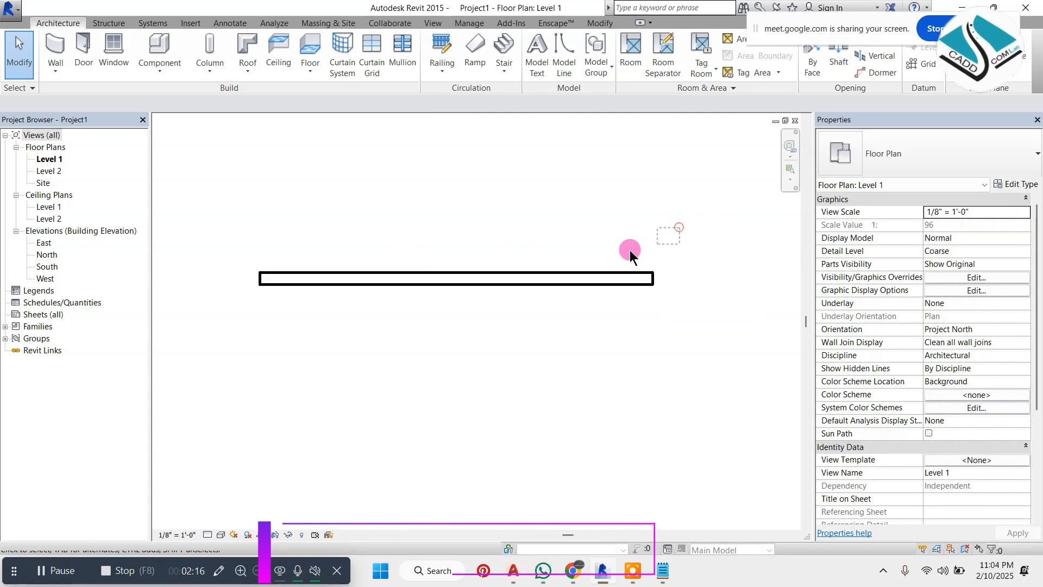
{"action": "left_click_drag", "start_coordinate": [630, 250], "coordinate": [166, 335]}
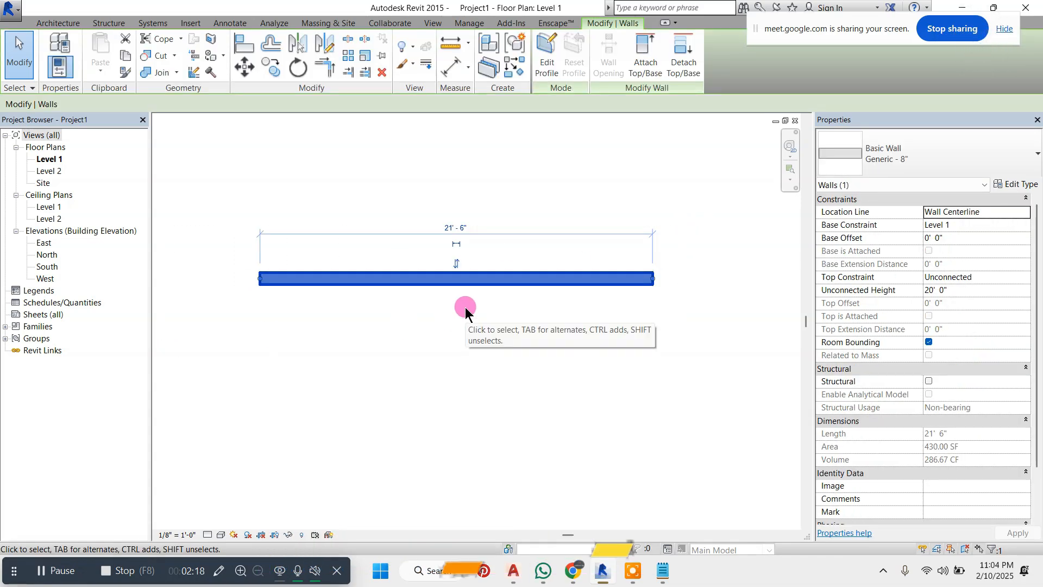
{"action": "key", "text": "c"}
{"action": "key", "text": "o"}
{"action": "scroll", "coordinate": [481, 313], "scroll_direction": "down", "scroll_amount": 1}
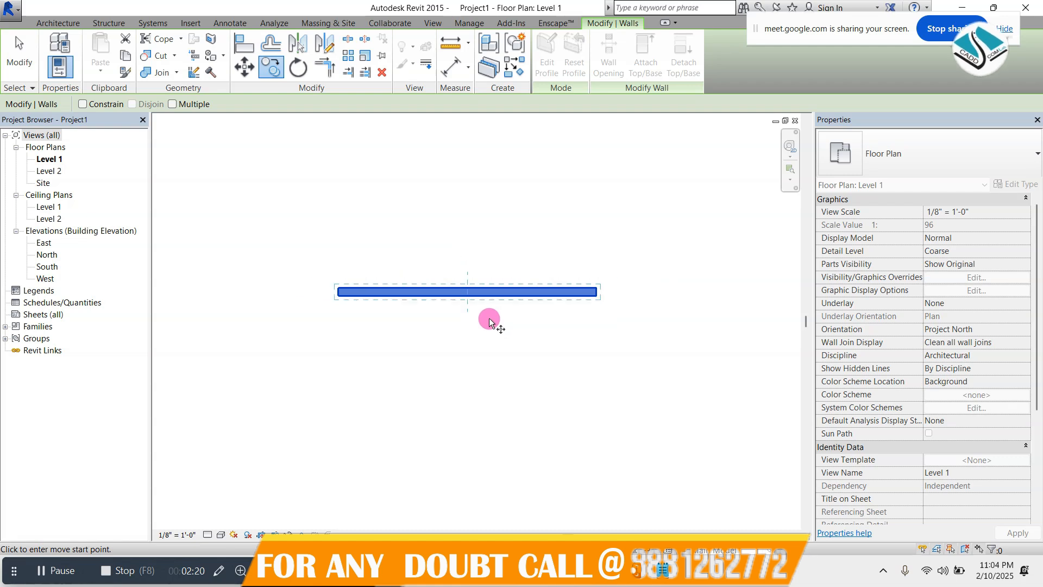
{"action": "scroll", "coordinate": [489, 247], "scroll_direction": "up", "scroll_amount": 1}
{"action": "left_click_drag", "start_coordinate": [843, 28], "coordinate": [848, 9]}
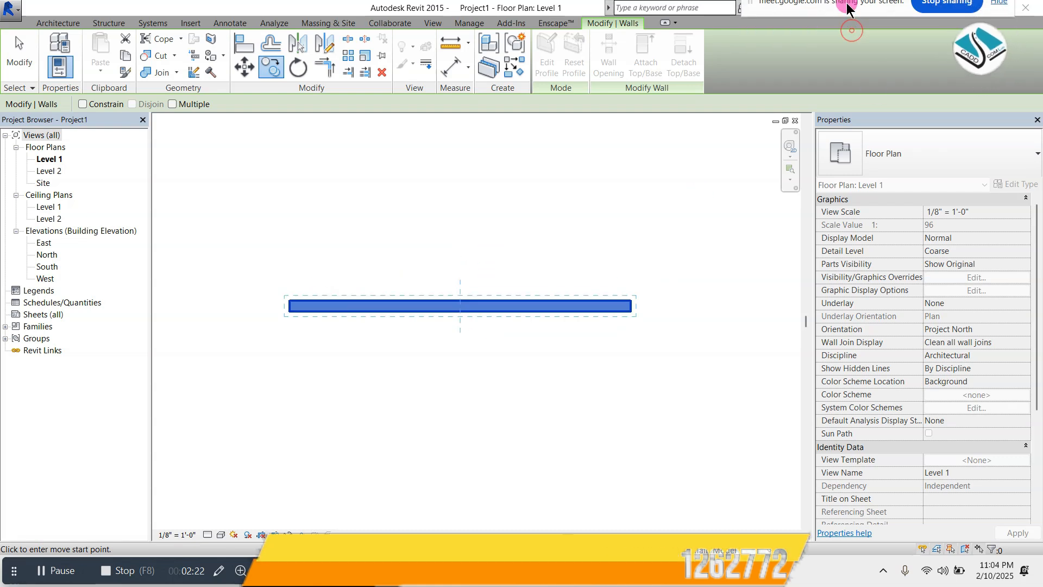
{"action": "scroll", "coordinate": [506, 324], "scroll_direction": "down", "scroll_amount": 1}
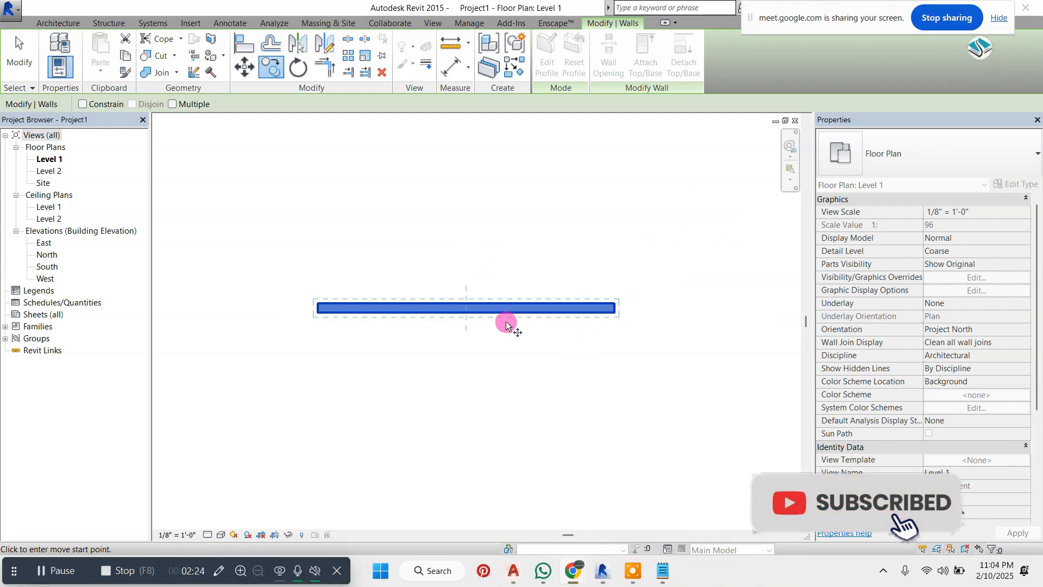
{"action": "scroll", "coordinate": [499, 296], "scroll_direction": "up", "scroll_amount": 1}
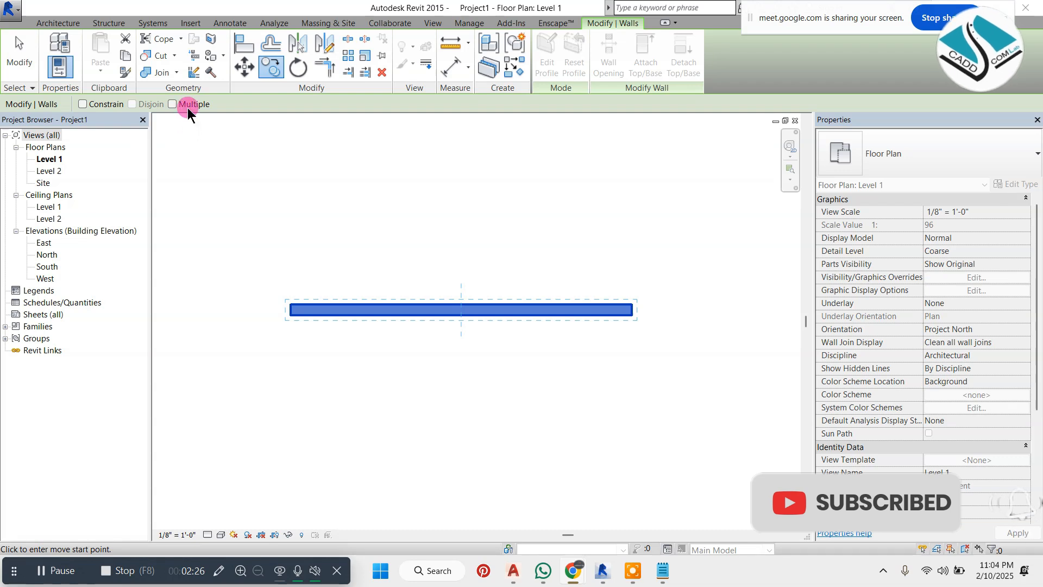
{"action": "left_click", "coordinate": [83, 104]}
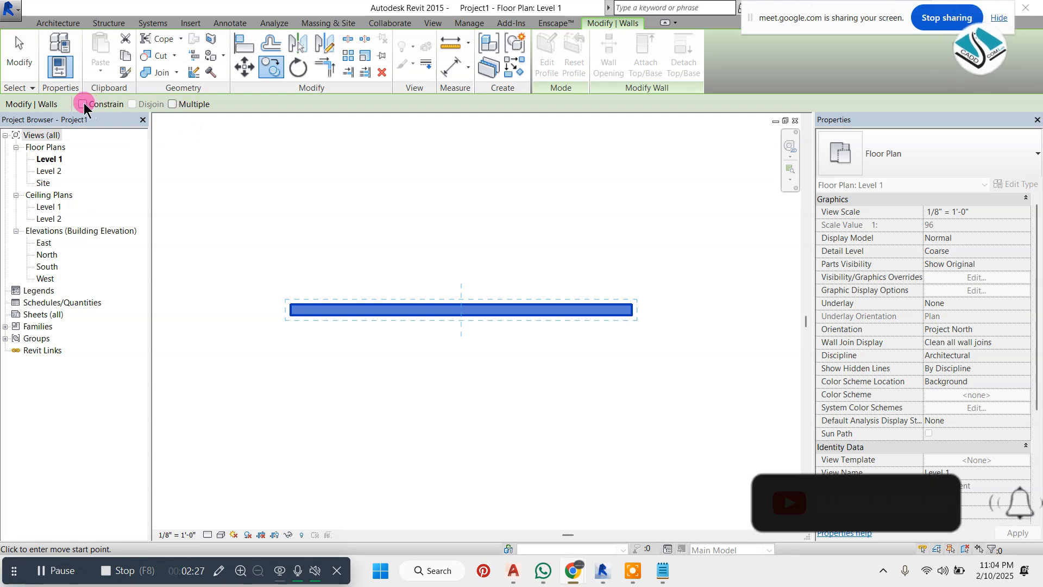
{"action": "left_click", "coordinate": [480, 316]}
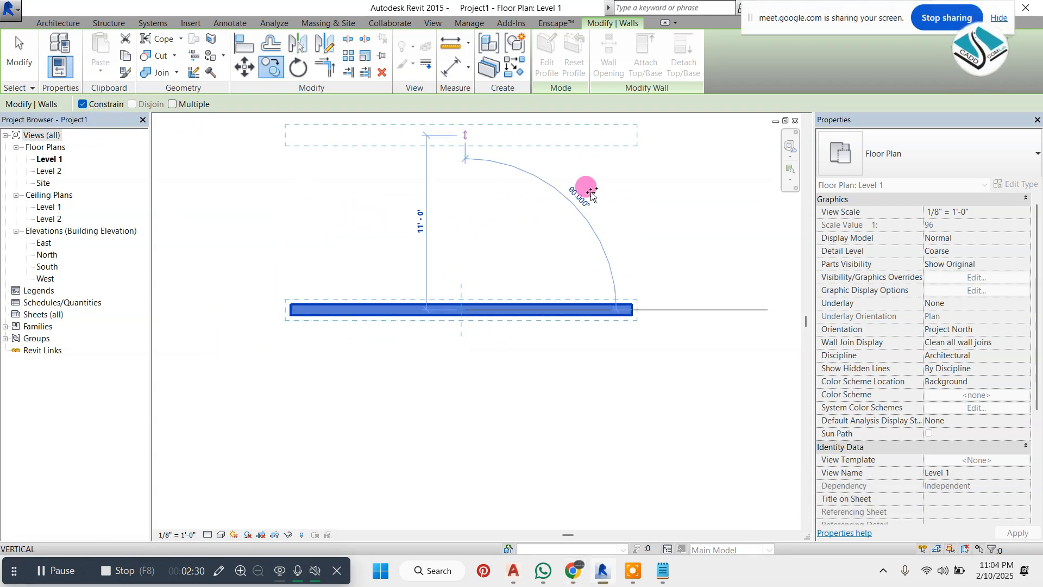
Turn off Constrain to preview the copy at free angles, and cancel the Copy command.
{"action": "left_click", "coordinate": [82, 103]}
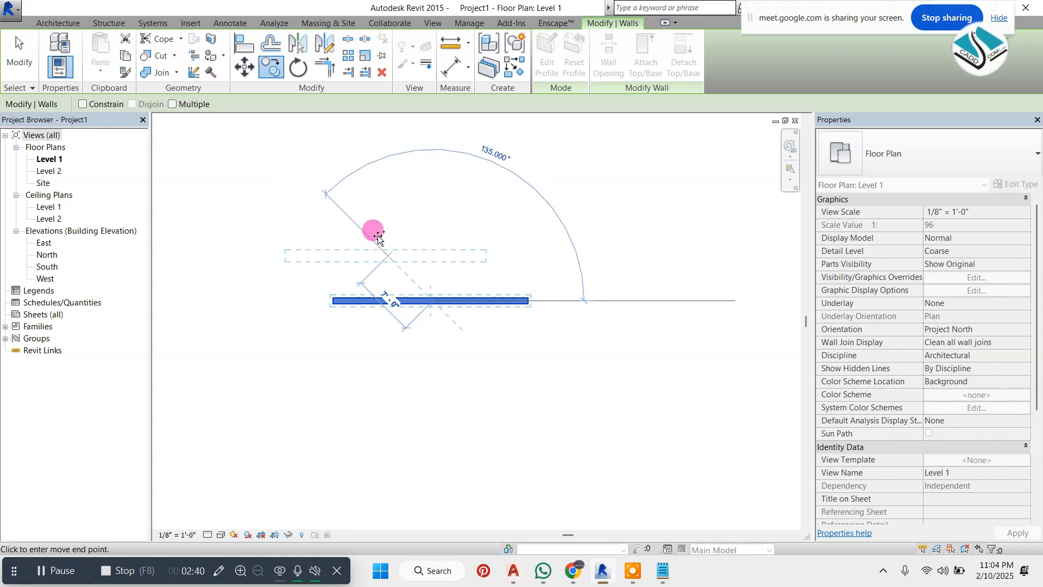
{"action": "key", "text": "Escape"}
{"action": "key", "text": "Escape"}
Restart Copy on the horizontal wall and preview the copy's movement with Constrain enabled and again with it disabled.
{"action": "left_click_drag", "start_coordinate": [624, 224], "coordinate": [218, 359]}
{"action": "key", "text": "c"}
{"action": "key", "text": "o"}
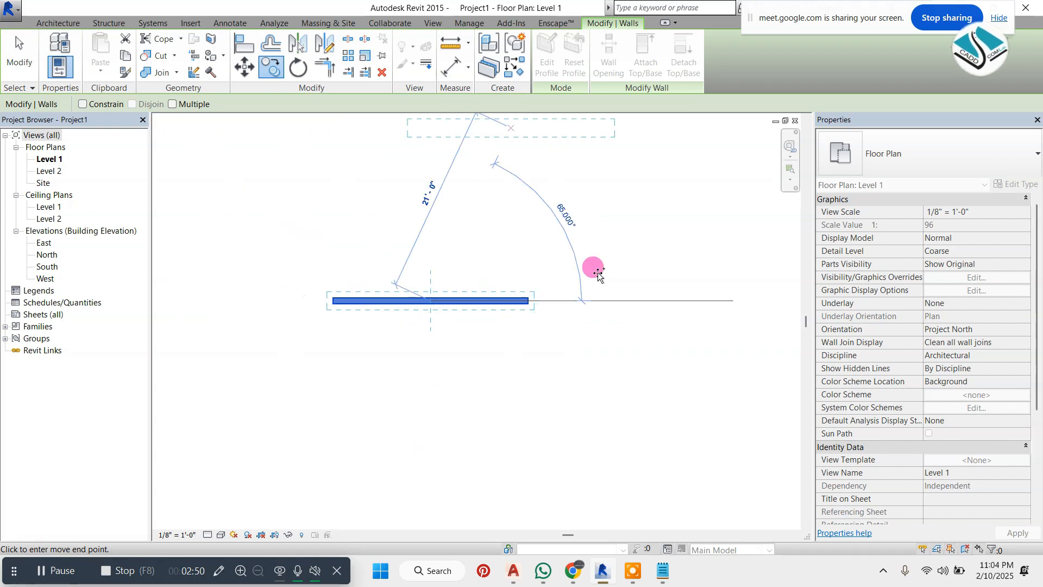
{"action": "left_click", "coordinate": [82, 104]}
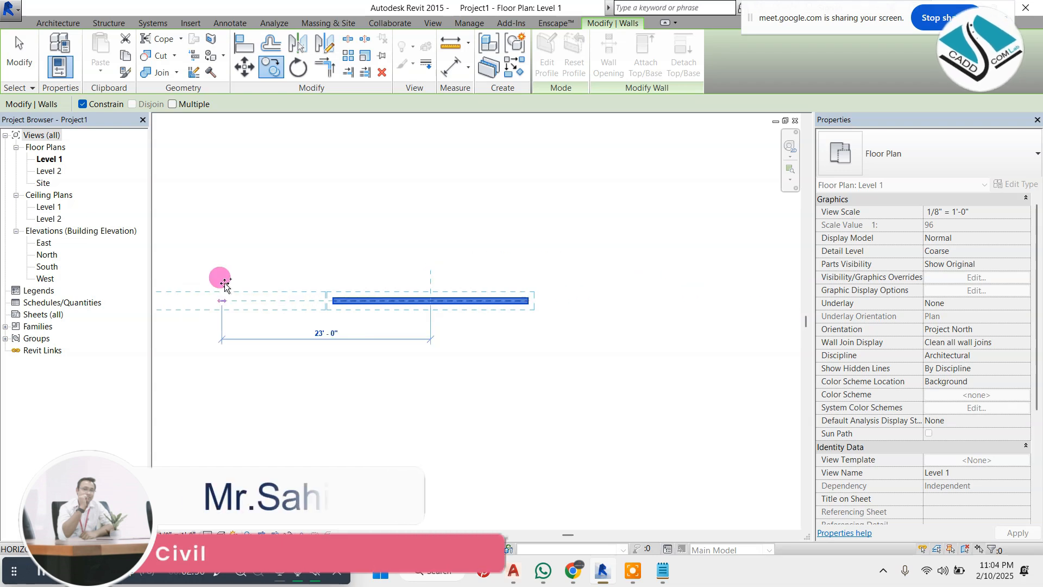
{"action": "scroll", "coordinate": [579, 308], "scroll_direction": "down", "scroll_amount": 3}
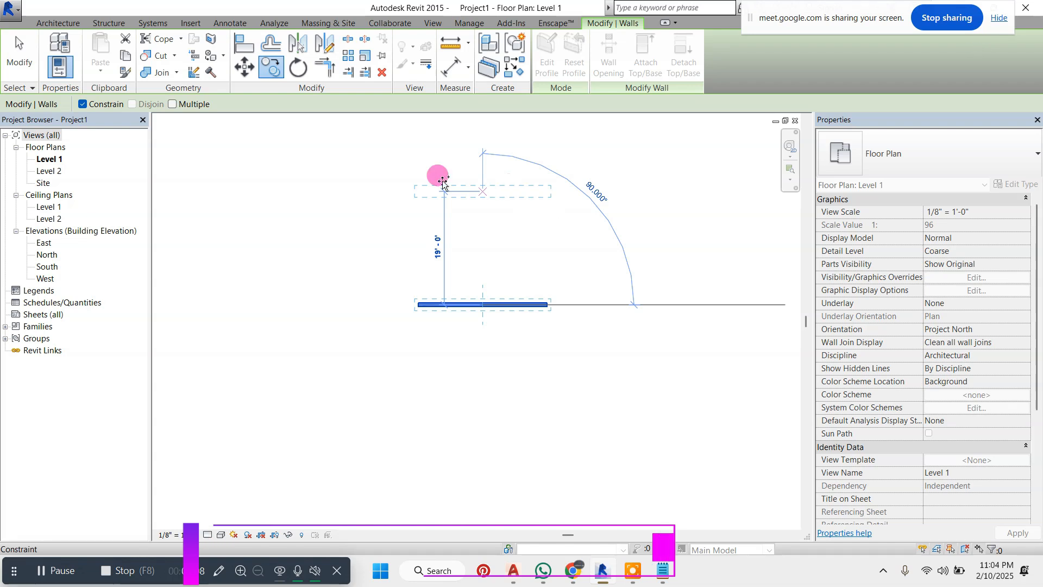
{"action": "left_click", "coordinate": [83, 104]}
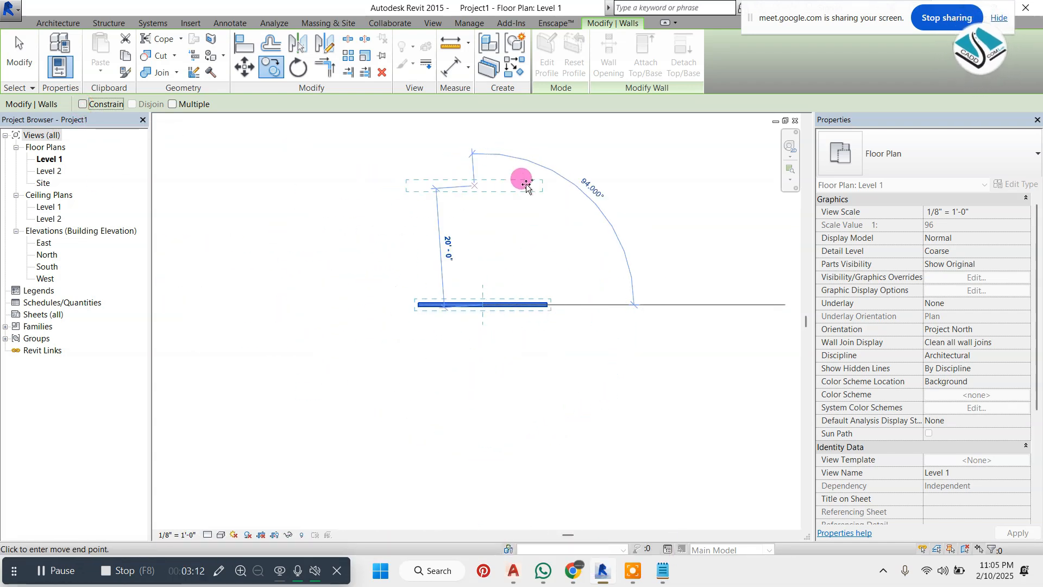
Enable Multiple and place two wall copies vertically above, one at 10' and the other 20' beyond it.
{"action": "left_click", "coordinate": [173, 104]}
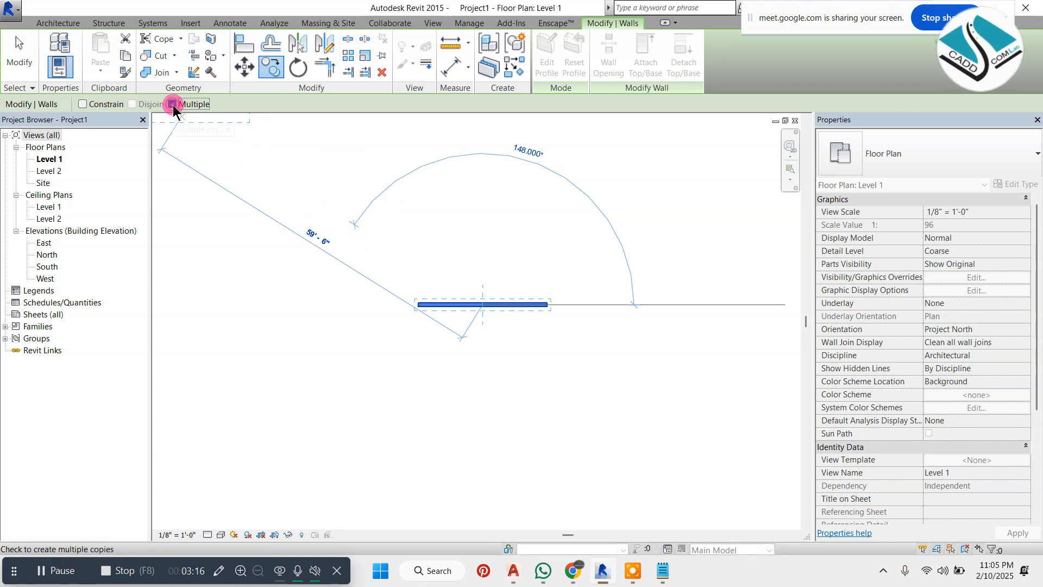
{"action": "scroll", "coordinate": [408, 399], "scroll_direction": "down", "scroll_amount": 1}
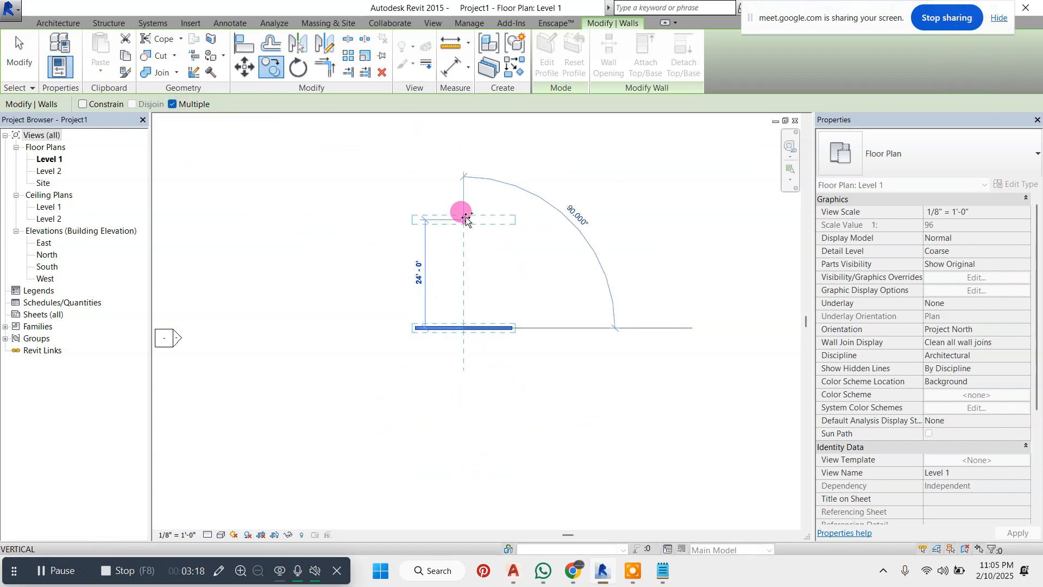
{"action": "type", "text": "10'"}
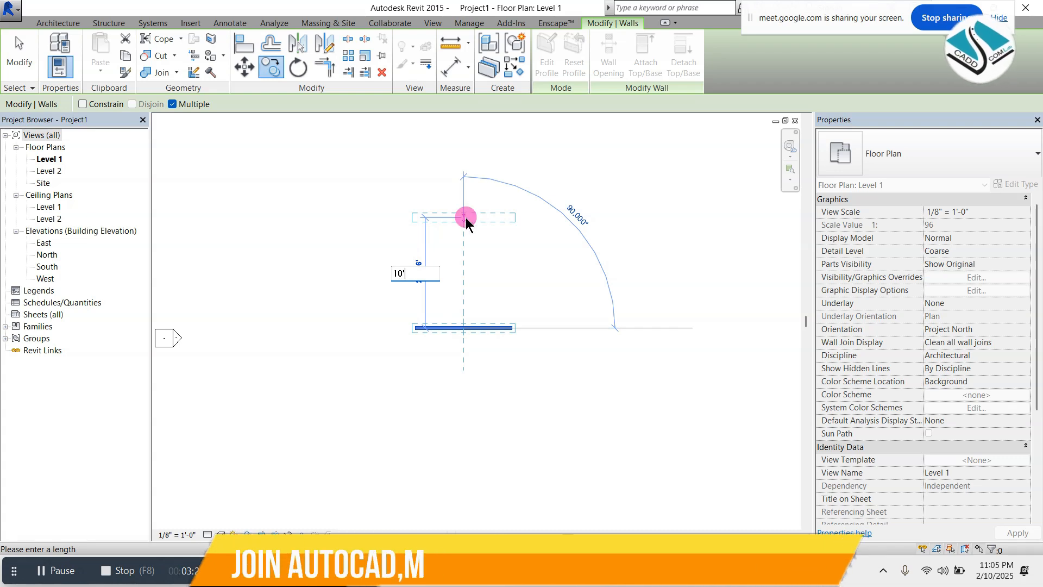
{"action": "key", "text": "Return"}
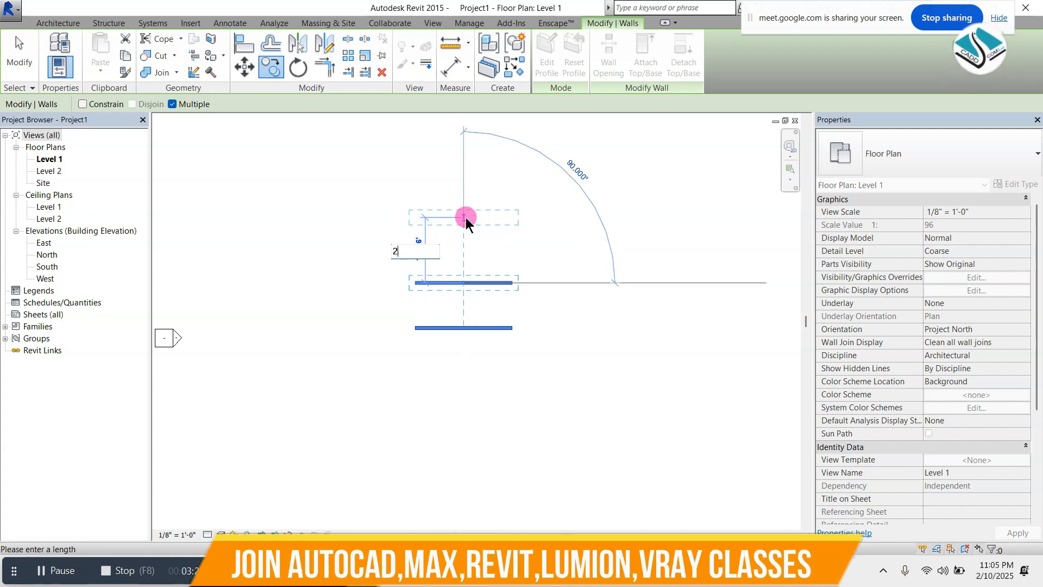
{"action": "type", "text": "20'"}
{"action": "left_click", "coordinate": [463, 217]}
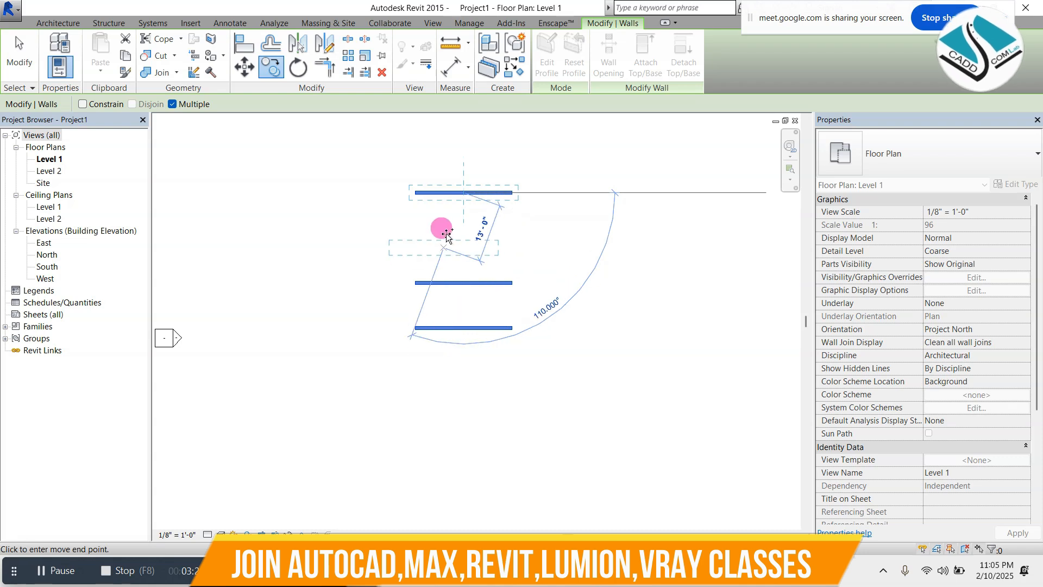
Copy the uppermost wall 10' downward, add another copy 5' above that one, and end the Copy command.
{"action": "scroll", "coordinate": [463, 212], "scroll_direction": "up", "scroll_amount": 1}
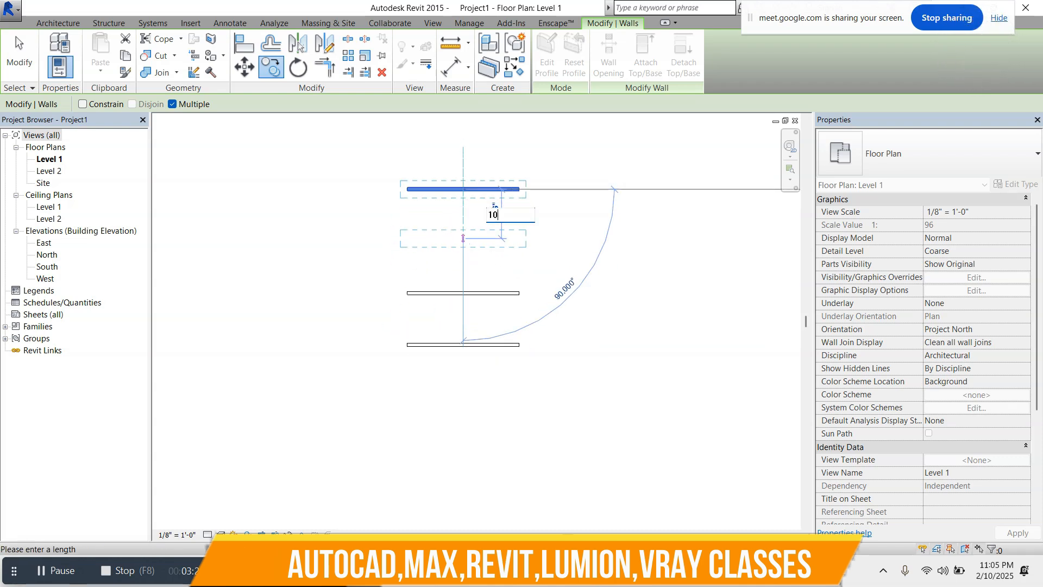
{"action": "left_click", "coordinate": [461, 240]}
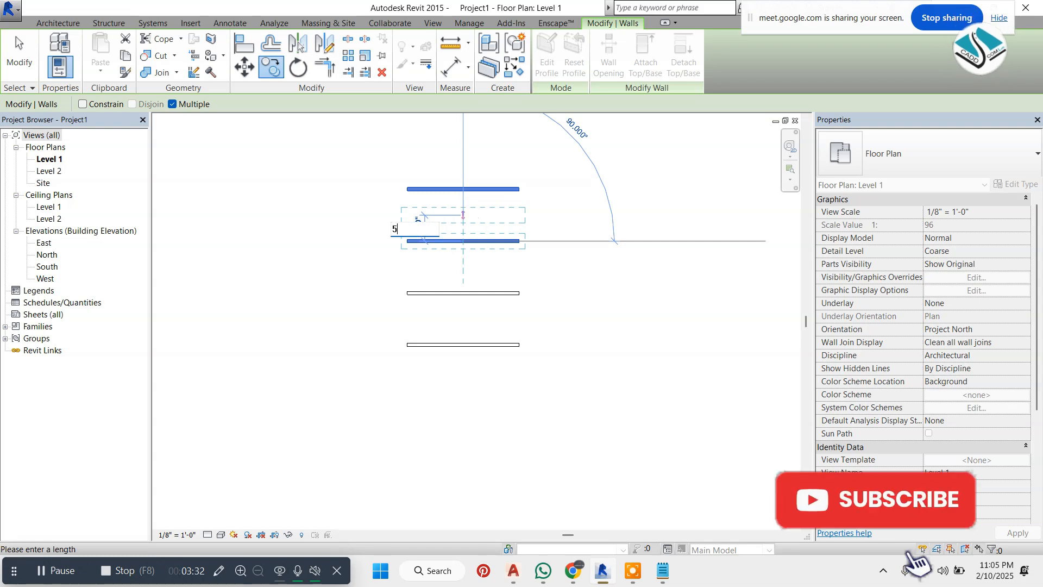
{"action": "left_click", "coordinate": [465, 214]}
{"action": "scroll", "coordinate": [468, 215], "scroll_direction": "up", "scroll_amount": 1}
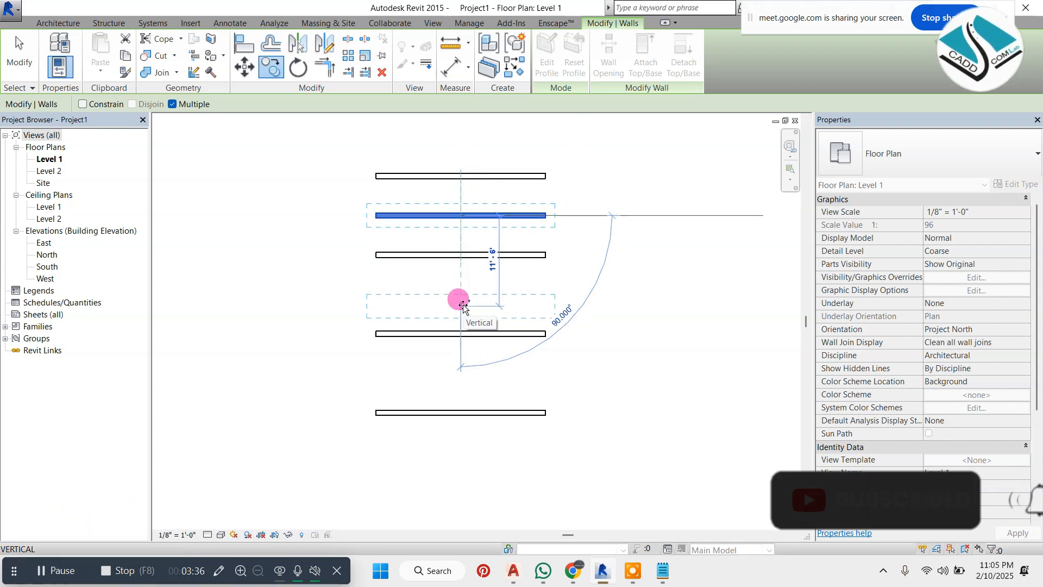
{"action": "key", "text": "Escape"}
{"action": "key", "text": "Escape"}
Select the three uppermost horizontal walls and delete them, keeping the two lower walls.
{"action": "scroll", "coordinate": [493, 258], "scroll_direction": "down", "scroll_amount": 1}
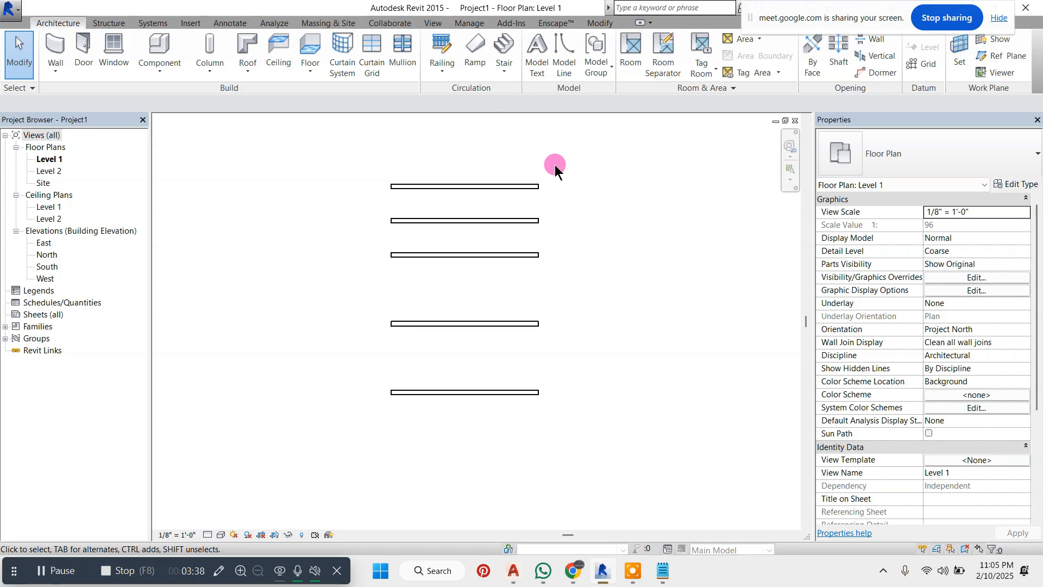
{"action": "left_click_drag", "start_coordinate": [640, 147], "coordinate": [379, 442]}
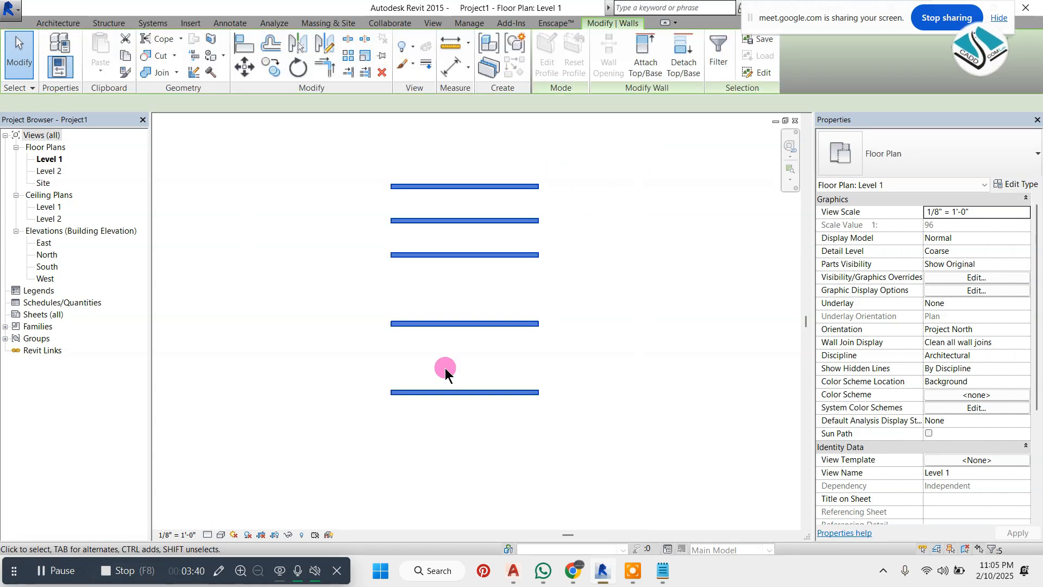
{"action": "left_click", "coordinate": [679, 276]}
{"action": "left_click_drag", "start_coordinate": [650, 144], "coordinate": [367, 308]}
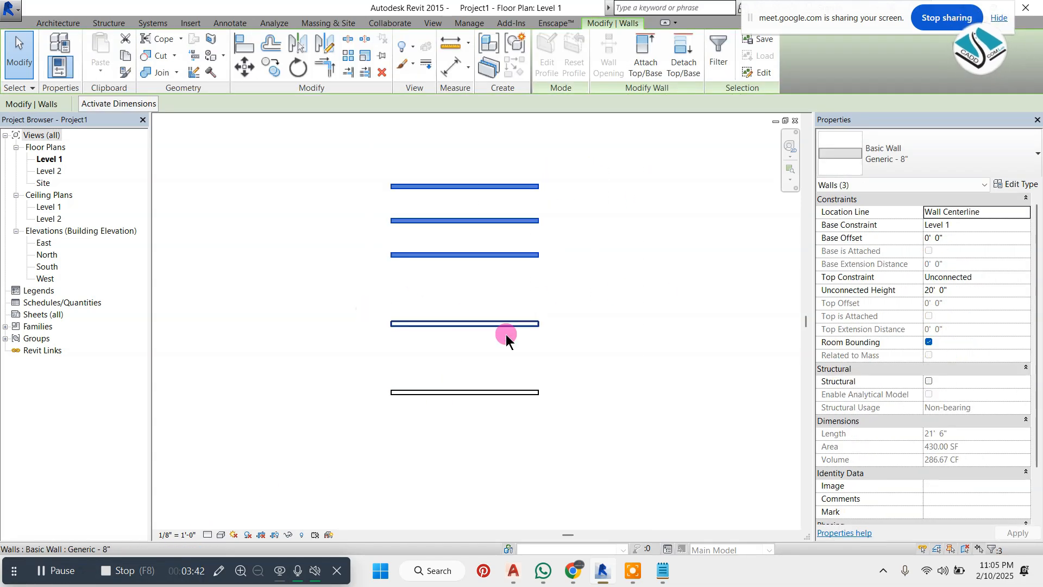
{"action": "key", "text": "Delete"}
Select the lower wall, mark its temporary length and spacing dimensions with the annotation pen, and clear the marks.
{"action": "left_click", "coordinate": [501, 392]}
{"action": "scroll", "coordinate": [467, 390], "scroll_direction": "up", "scroll_amount": 4}
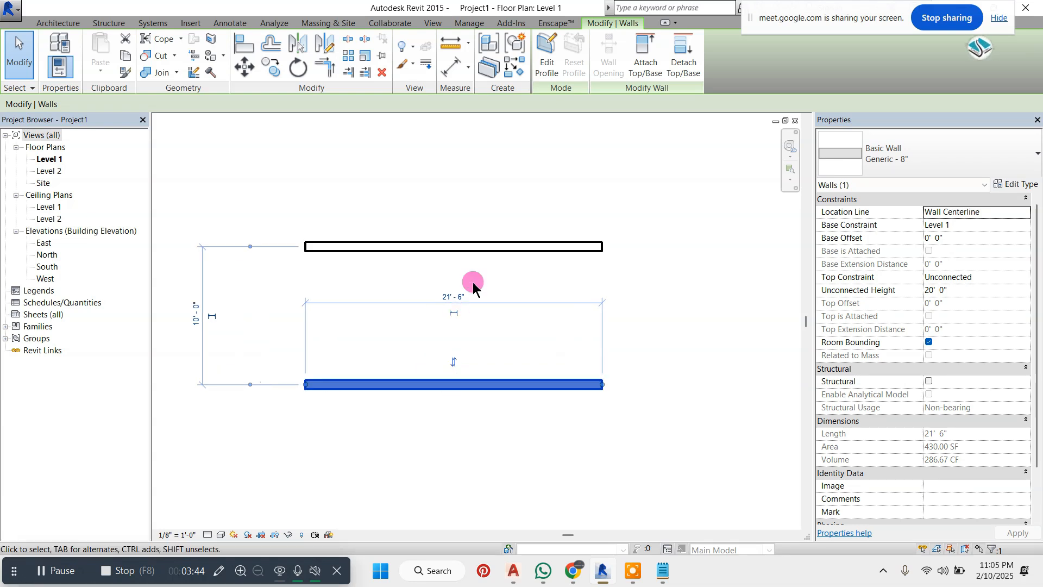
{"action": "left_click", "coordinate": [219, 572]}
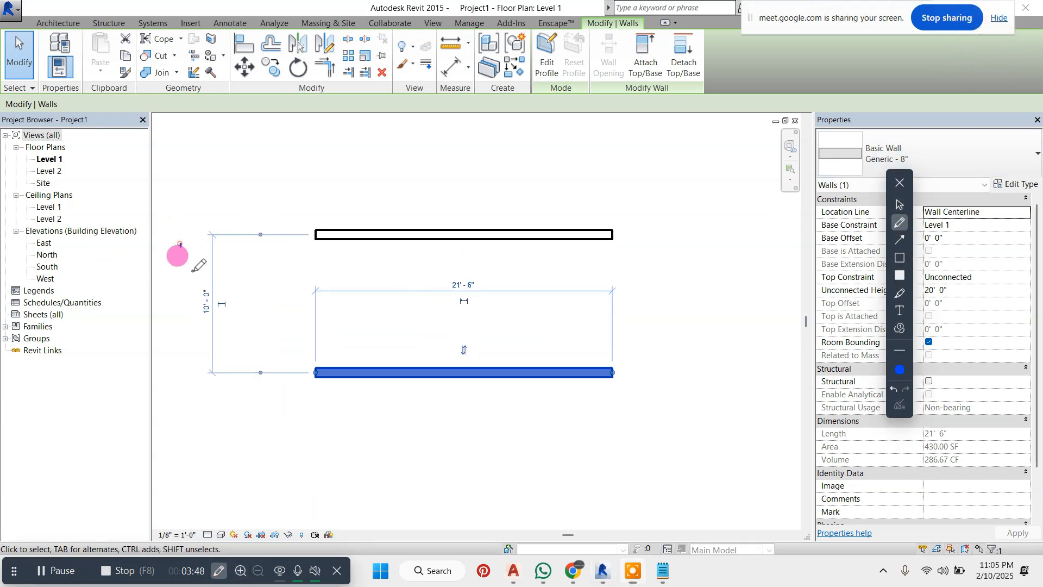
{"action": "left_click_drag", "start_coordinate": [194, 271], "coordinate": [276, 261]}
{"action": "mouse_move", "coordinate": [410, 269]}
{"action": "left_mouse_down"}
{"action": "mouse_move", "coordinate": [424, 293]}
{"action": "mouse_move", "coordinate": [592, 273]}
{"action": "left_mouse_up"}
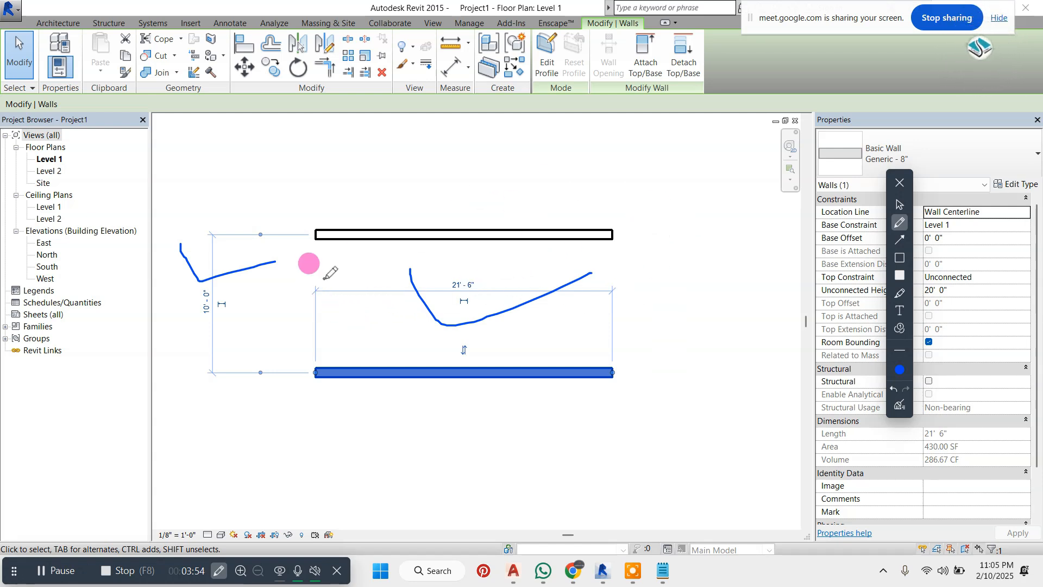
{"action": "left_click_drag", "start_coordinate": [235, 263], "coordinate": [270, 320]}
{"action": "left_click_drag", "start_coordinate": [556, 286], "coordinate": [541, 249]}
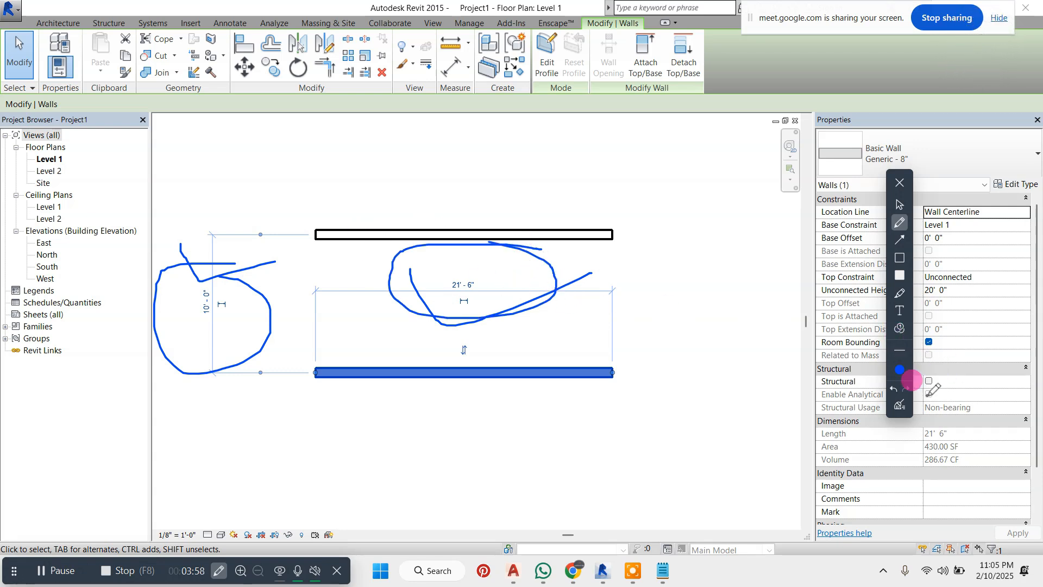
{"action": "left_click", "coordinate": [899, 327]}
{"action": "left_click", "coordinate": [900, 183]}
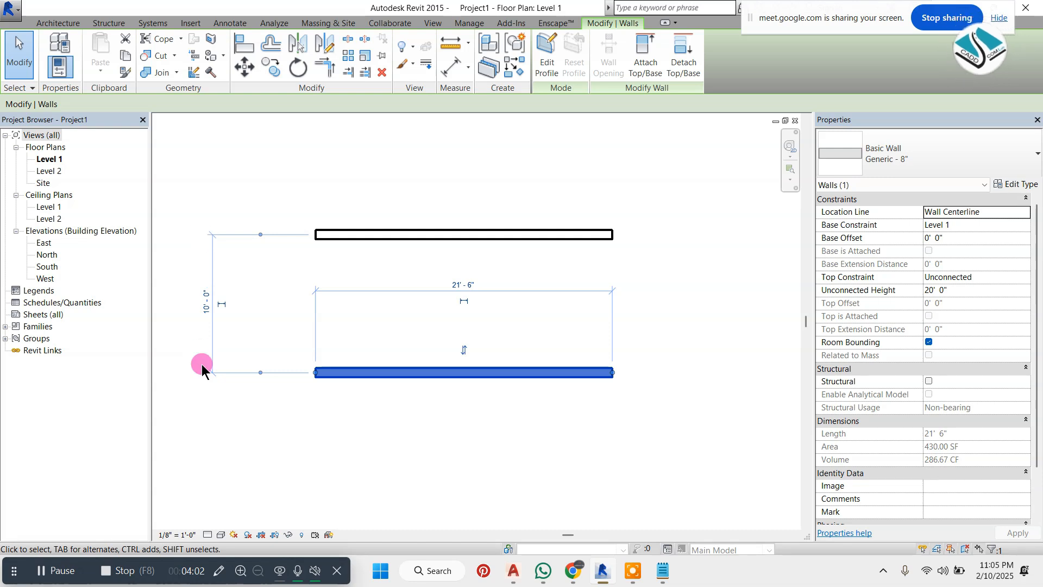
Examine the line thickness of the upper wall's outline up close, and clear the wall selection.
{"action": "scroll", "coordinate": [292, 308], "scroll_direction": "up", "scroll_amount": 1}
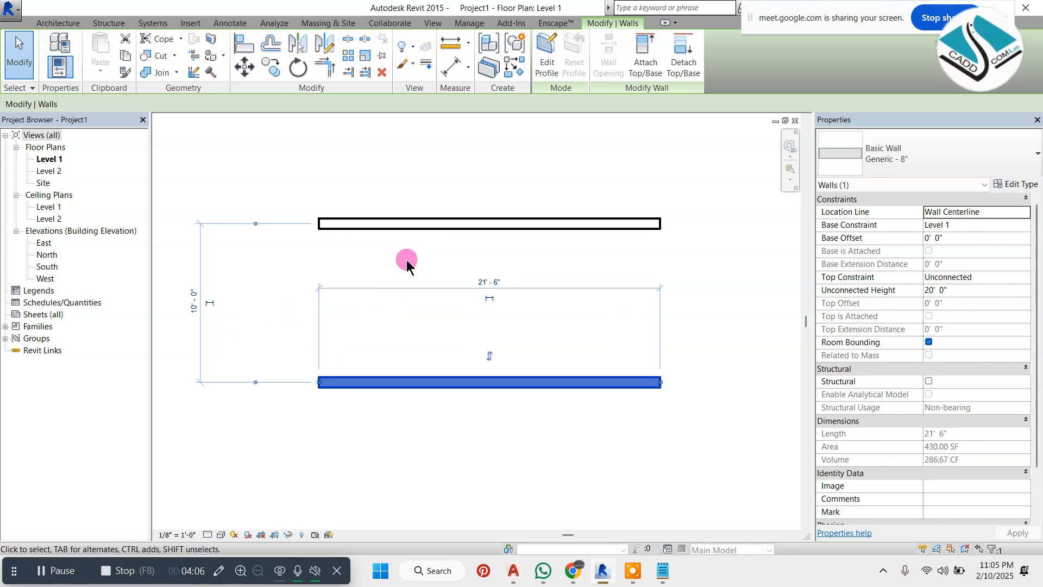
{"action": "scroll", "coordinate": [188, 306], "scroll_direction": "up", "scroll_amount": 2}
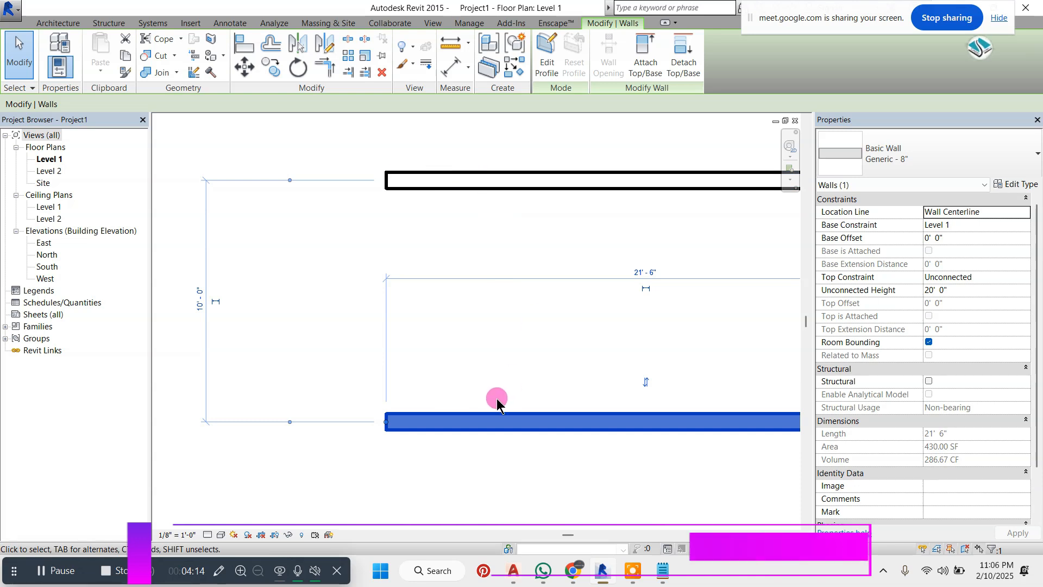
{"action": "scroll", "coordinate": [421, 183], "scroll_direction": "up", "scroll_amount": 5}
{"action": "scroll", "coordinate": [418, 211], "scroll_direction": "down", "scroll_amount": 6}
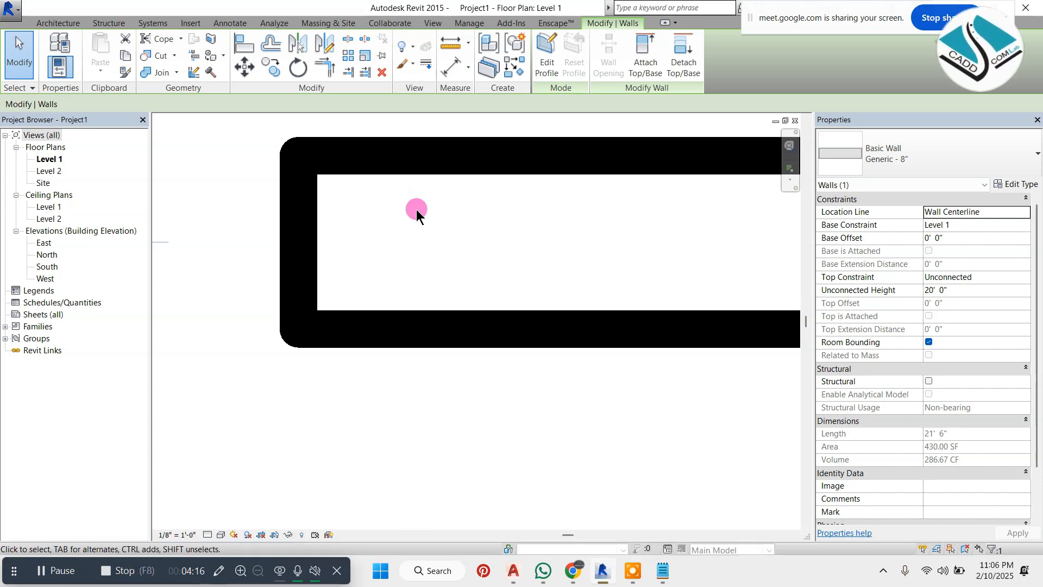
{"action": "scroll", "coordinate": [417, 242], "scroll_direction": "up", "scroll_amount": 6}
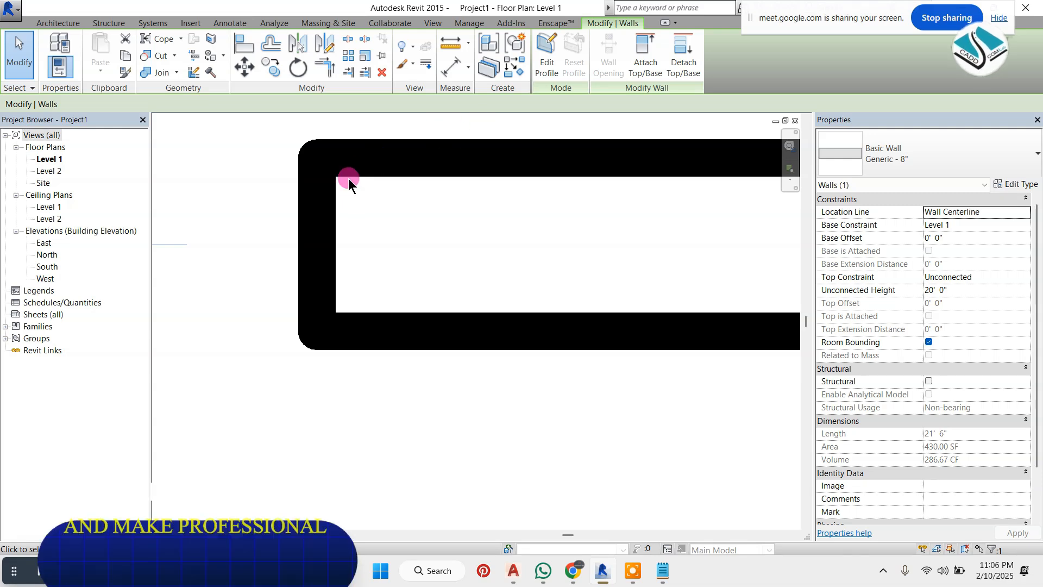
{"action": "scroll", "coordinate": [405, 177], "scroll_direction": "down", "scroll_amount": 5}
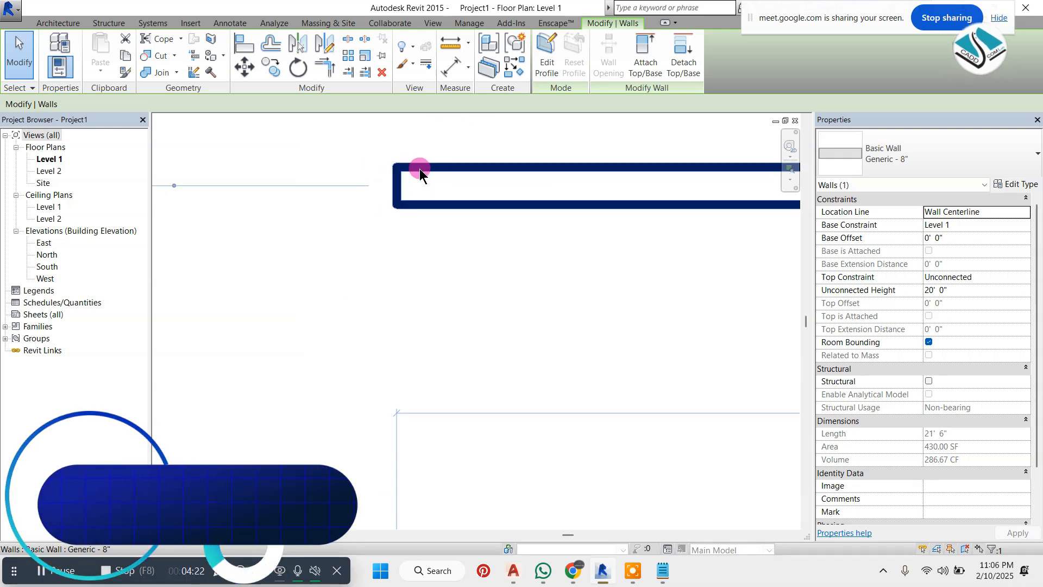
{"action": "scroll", "coordinate": [474, 207], "scroll_direction": "down", "scroll_amount": 3}
{"action": "key", "text": "Escape"}
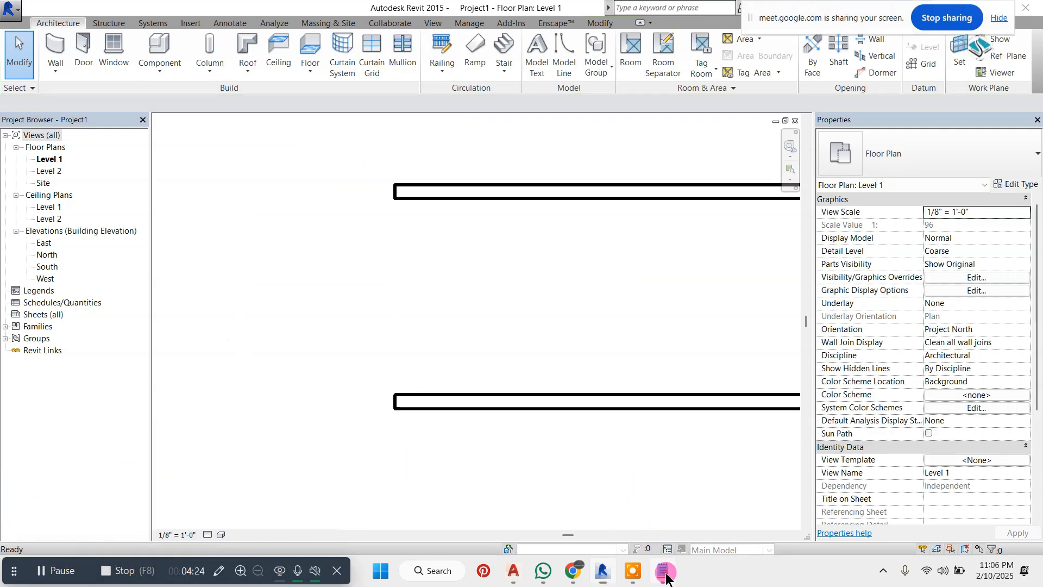
Switch to Notepad, add the line "3-line weight-tl press" to the Basic Commands notes, and return to Revit.
{"action": "left_click", "coordinate": [661, 558]}
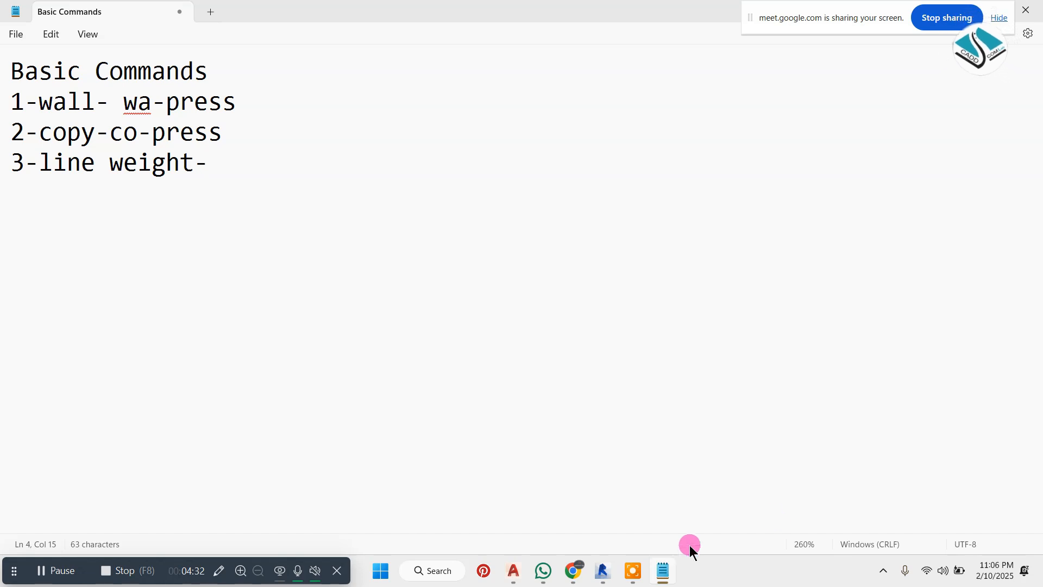
{"action": "type", "text": "tl"}
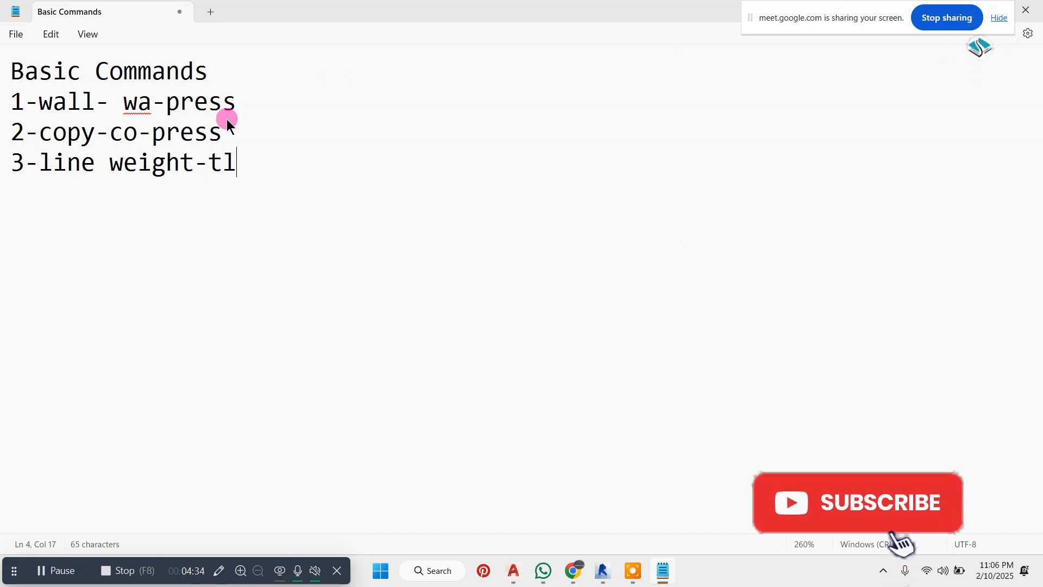
{"action": "type", "text": " press"}
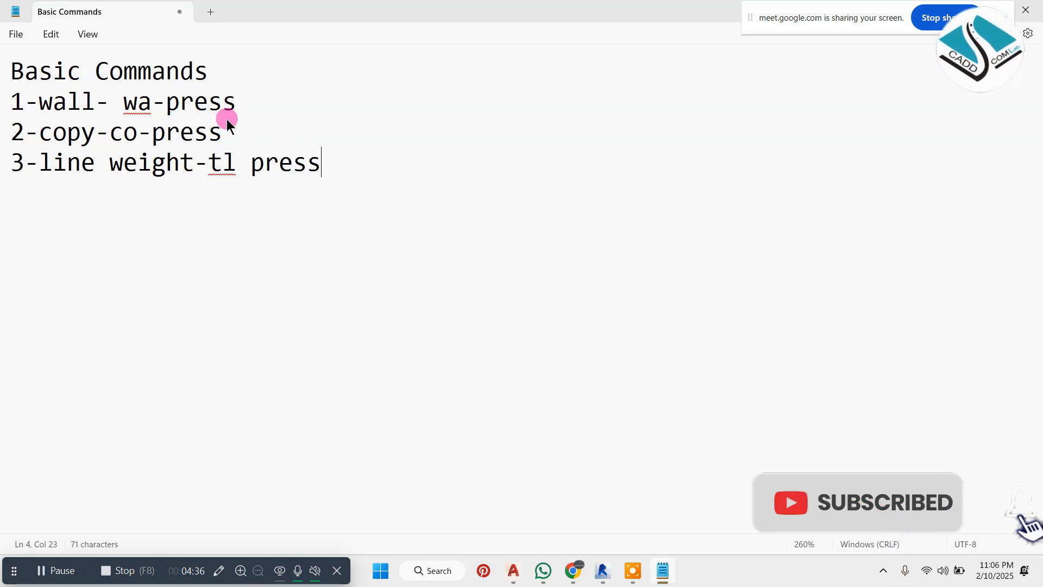
{"action": "left_click_drag", "start_coordinate": [762, 22], "coordinate": [762, 25]}
{"action": "left_click", "coordinate": [962, 10]}
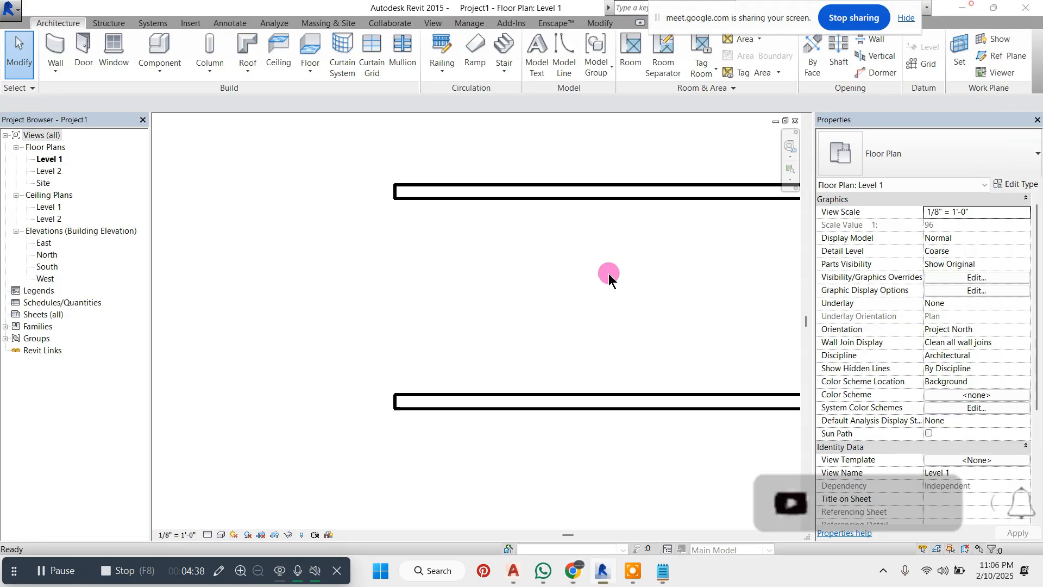
Turn on Thin Lines for the floor plan and inspect the wall outlines.
{"action": "left_click", "coordinate": [598, 272]}
{"action": "key", "text": "t"}
{"action": "key", "text": "l"}
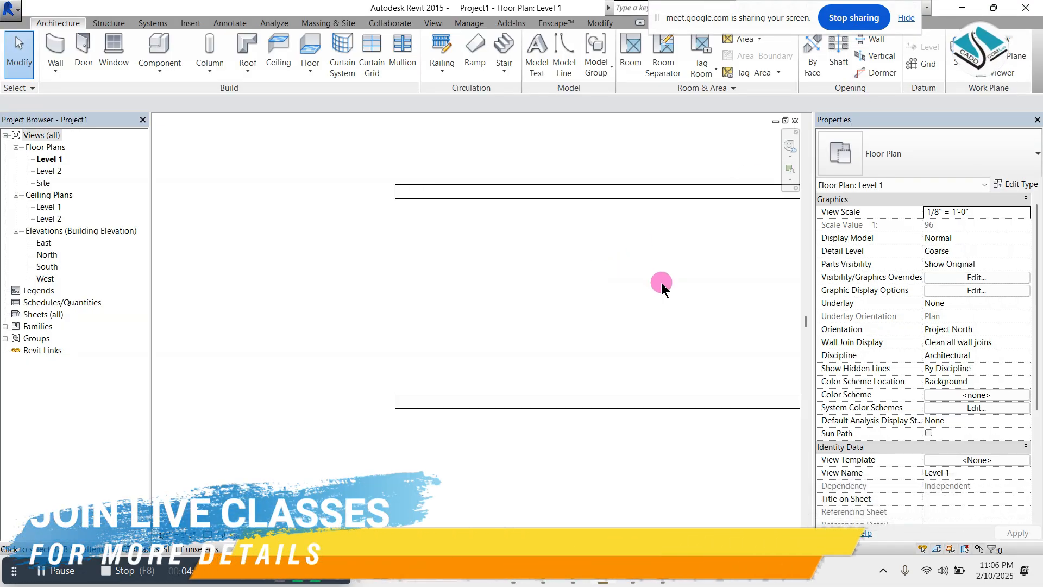
{"action": "scroll", "coordinate": [412, 180], "scroll_direction": "up", "scroll_amount": 2}
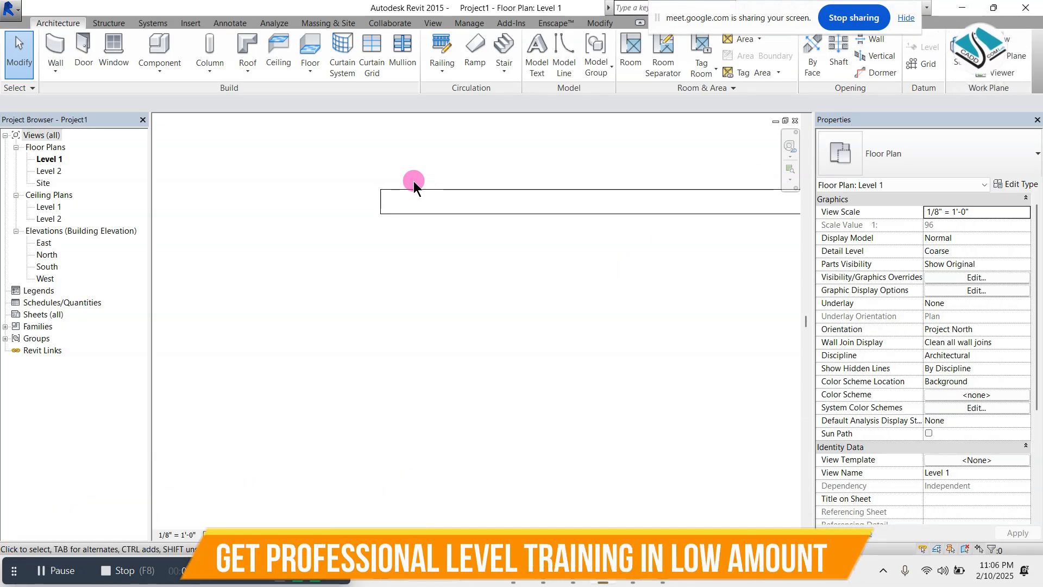
{"action": "scroll", "coordinate": [414, 185], "scroll_direction": "down", "scroll_amount": 2}
{"action": "scroll", "coordinate": [427, 200], "scroll_direction": "down", "scroll_amount": 1}
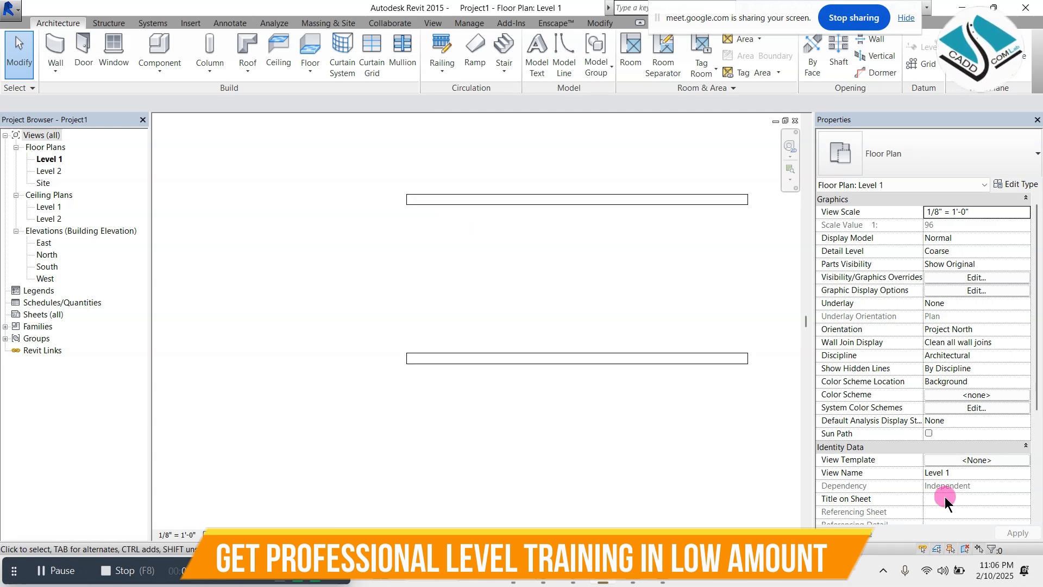
{"action": "scroll", "coordinate": [489, 238], "scroll_direction": "up", "scroll_amount": 1}
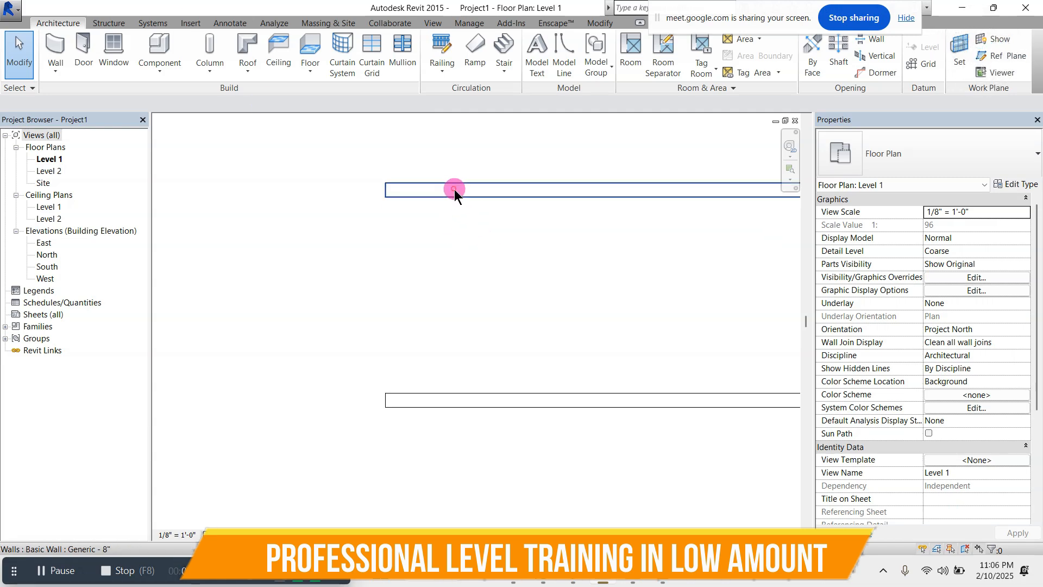
Select the upper wall and shift the witness lines of its spacing dimension to the outer faces of both walls.
{"action": "left_click", "coordinate": [454, 189]}
{"action": "scroll", "coordinate": [344, 226], "scroll_direction": "down", "scroll_amount": 2}
{"action": "scroll", "coordinate": [666, 243], "scroll_direction": "up", "scroll_amount": 1}
{"action": "scroll", "coordinate": [681, 217], "scroll_direction": "up", "scroll_amount": 1}
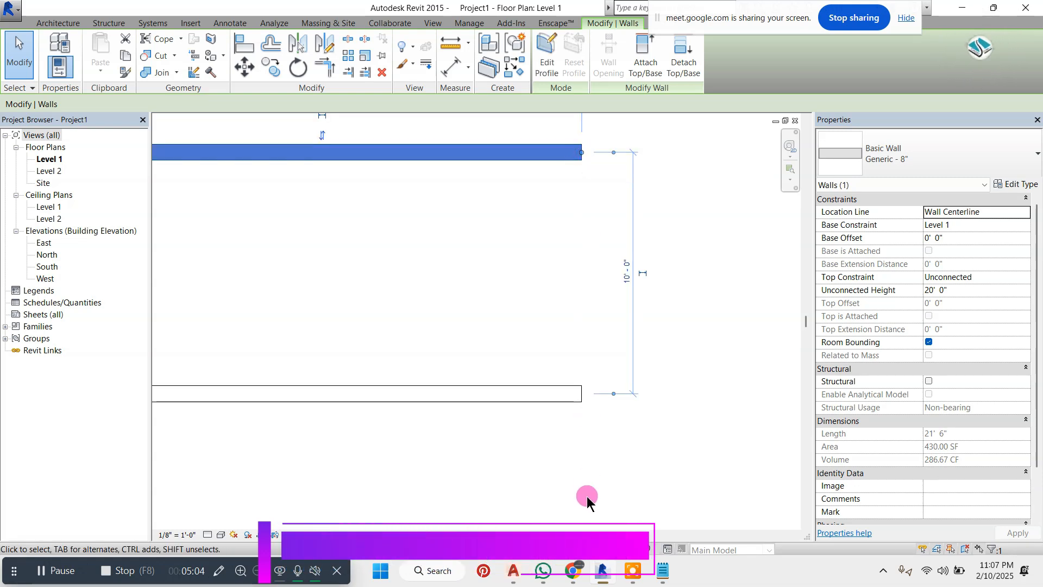
{"action": "left_click_drag", "start_coordinate": [614, 394], "coordinate": [614, 403]}
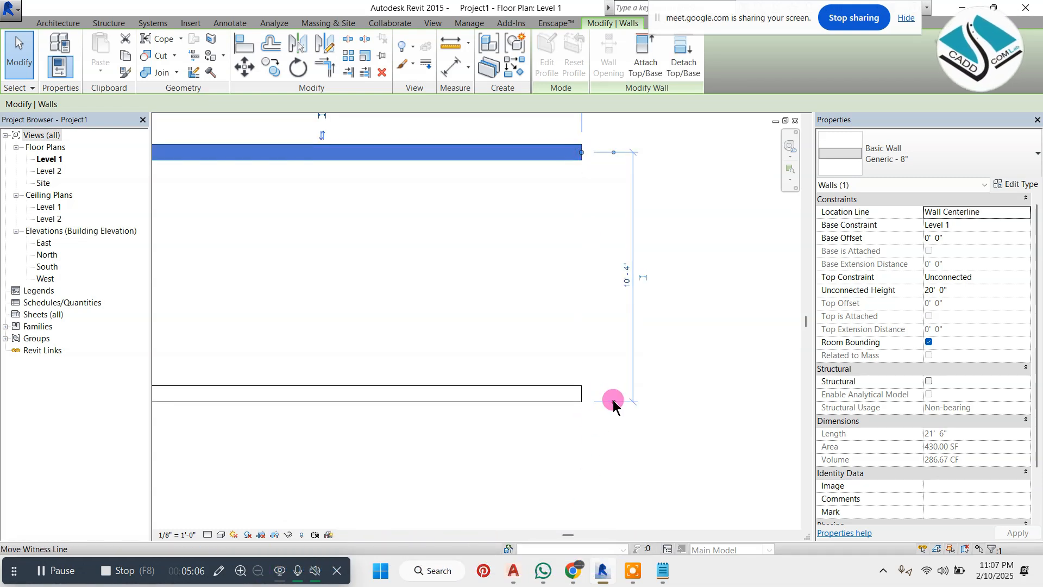
{"action": "left_click", "coordinate": [614, 401]}
{"action": "left_click", "coordinate": [613, 387]}
{"action": "left_click", "coordinate": [615, 392]}
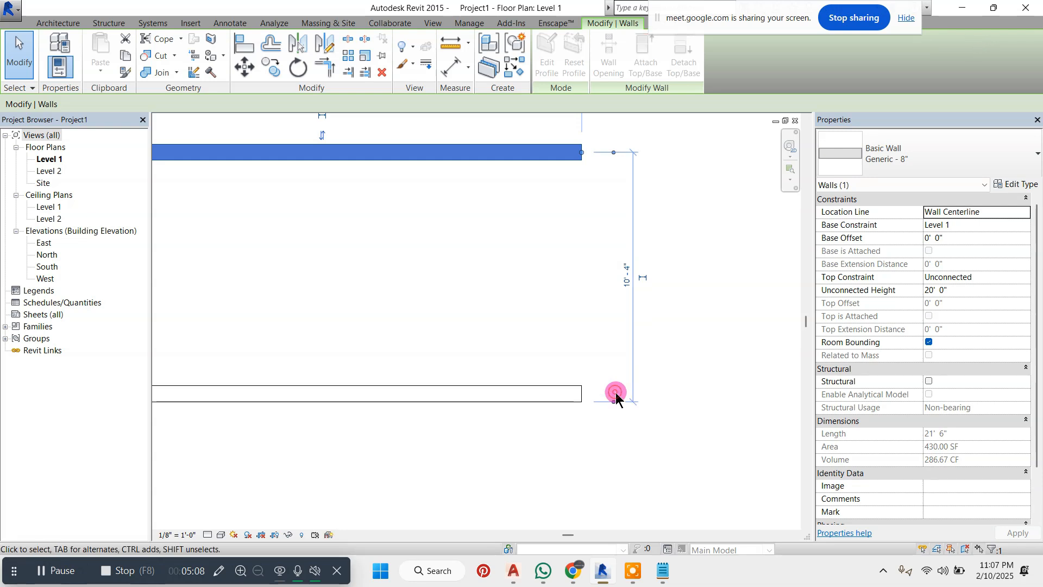
{"action": "left_click", "coordinate": [614, 395]}
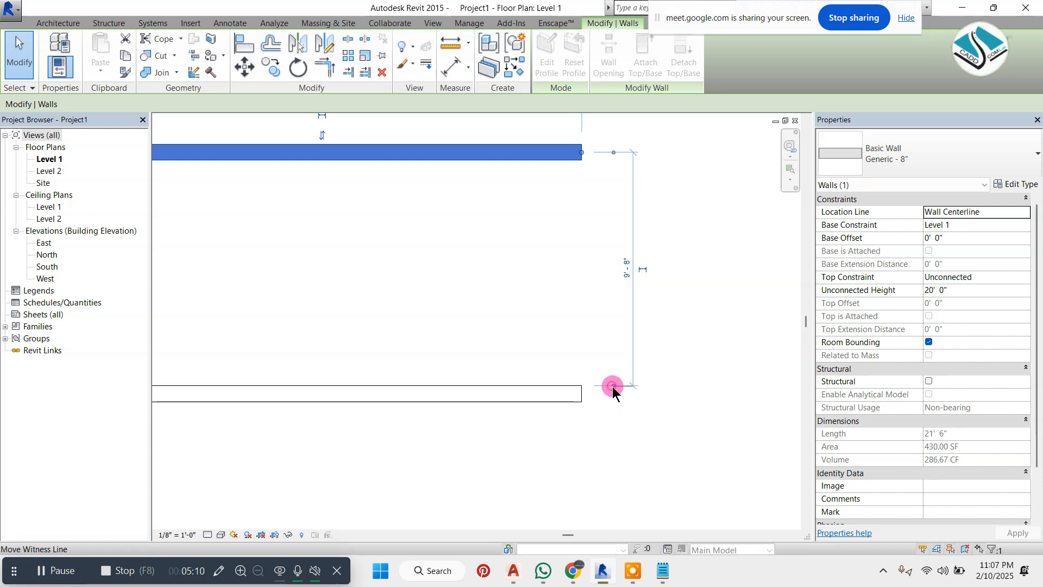
{"action": "left_click", "coordinate": [613, 388]}
{"action": "left_click", "coordinate": [613, 396]}
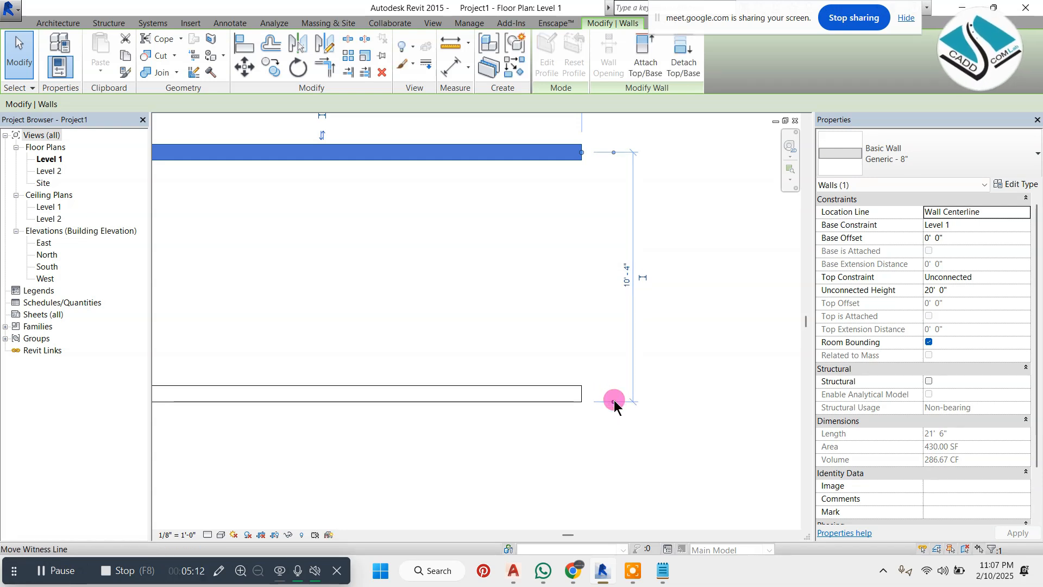
{"action": "left_click", "coordinate": [614, 159]}
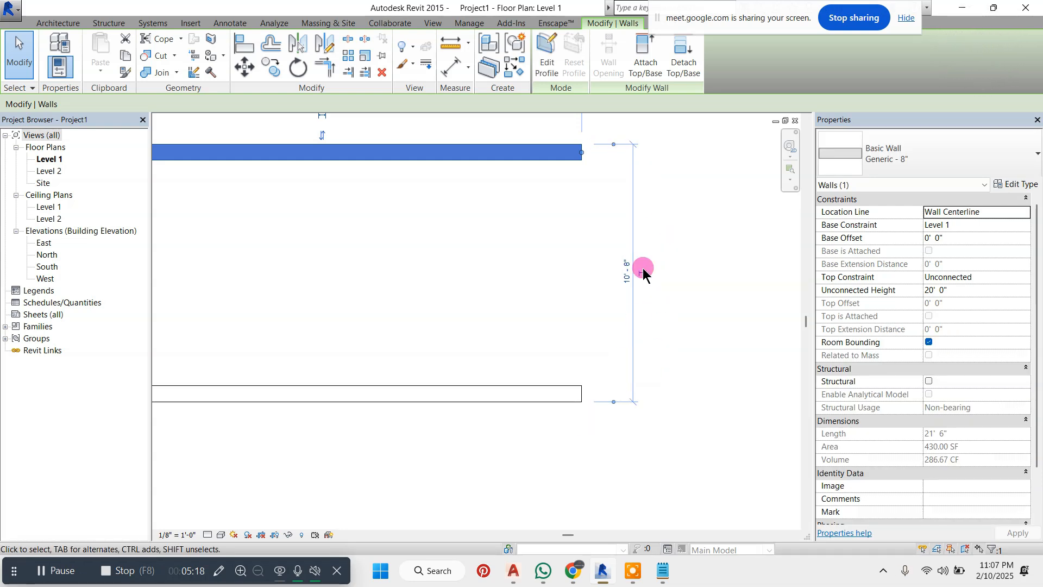
Reselect the upper wall and flip its orientation with its flip control.
{"action": "scroll", "coordinate": [628, 252], "scroll_direction": "down", "scroll_amount": 5}
{"action": "scroll", "coordinate": [441, 138], "scroll_direction": "up", "scroll_amount": 4}
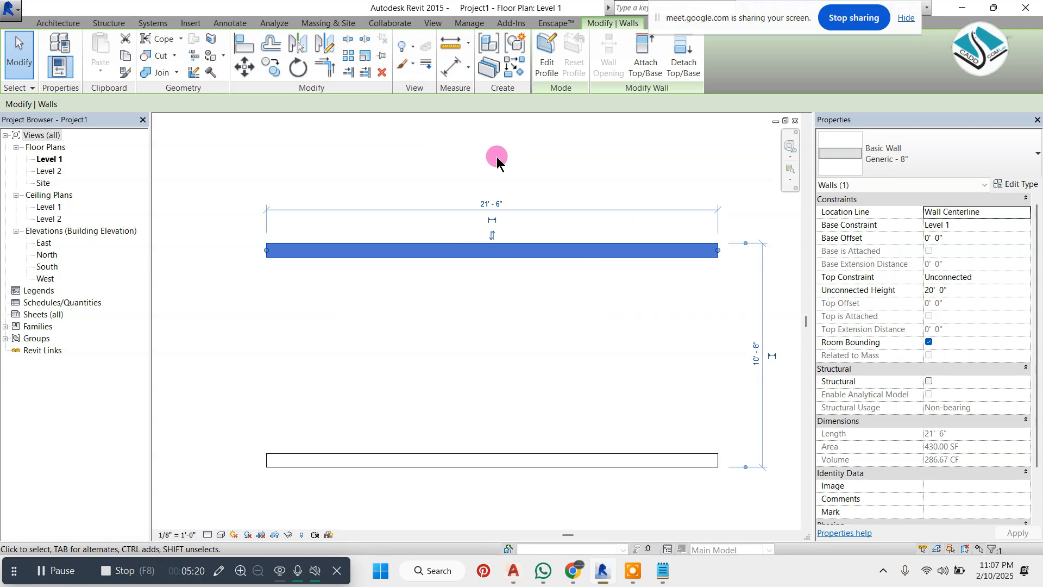
{"action": "left_click", "coordinate": [528, 179]}
{"action": "left_click", "coordinate": [543, 247]}
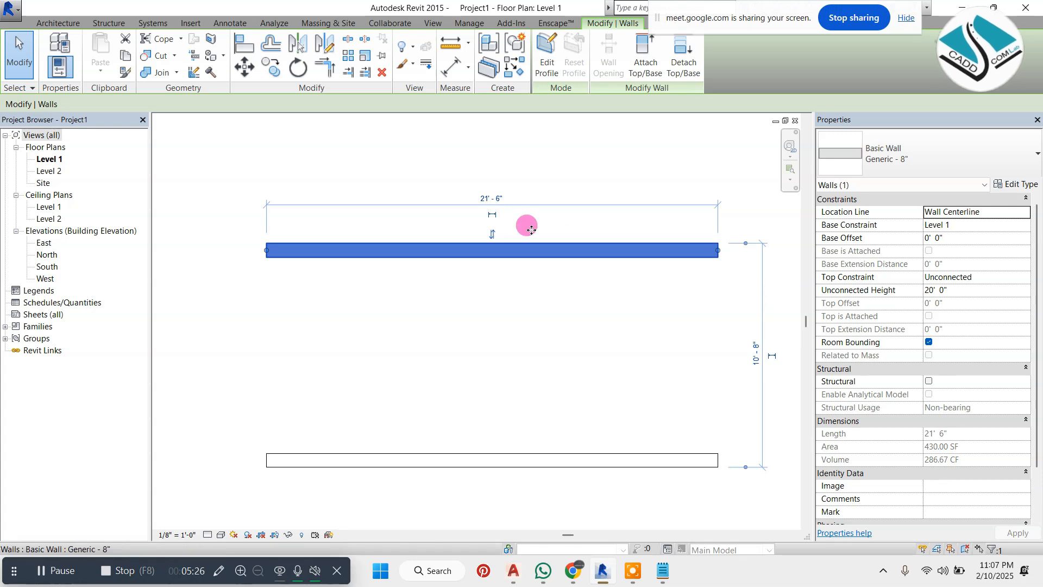
{"action": "left_click", "coordinate": [492, 234]}
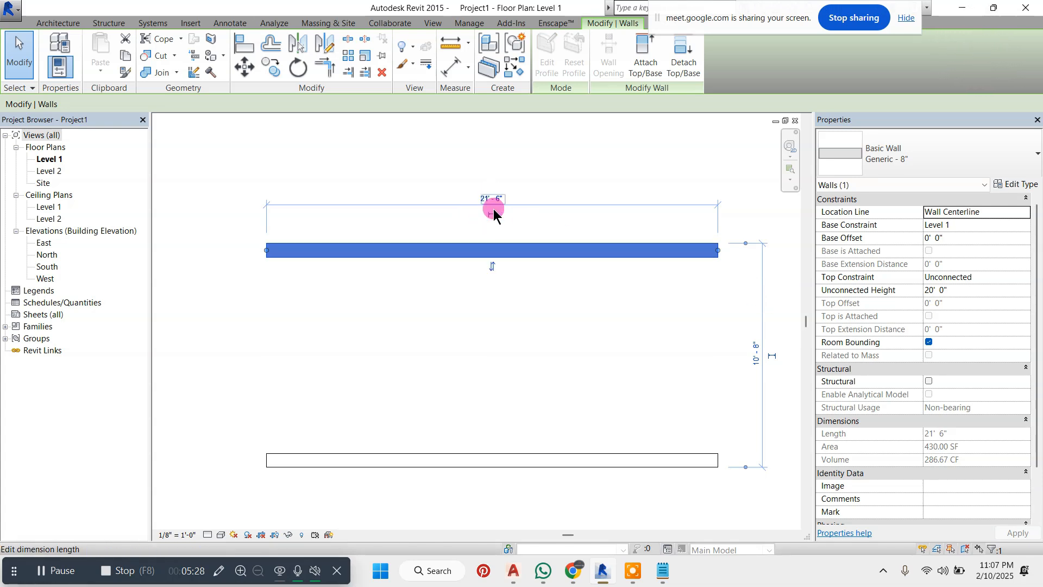
{"action": "left_click", "coordinate": [492, 268]}
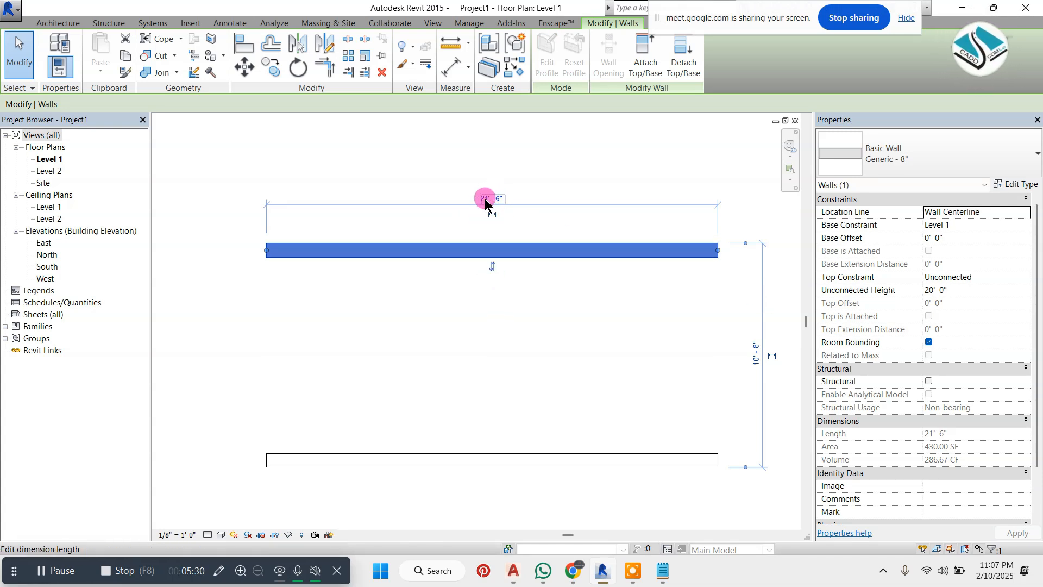
Set the upper wall's length to 25' through its temporary dimension.
{"action": "scroll", "coordinate": [484, 200], "scroll_direction": "down", "scroll_amount": 3}
{"action": "scroll", "coordinate": [451, 203], "scroll_direction": "up", "scroll_amount": 2}
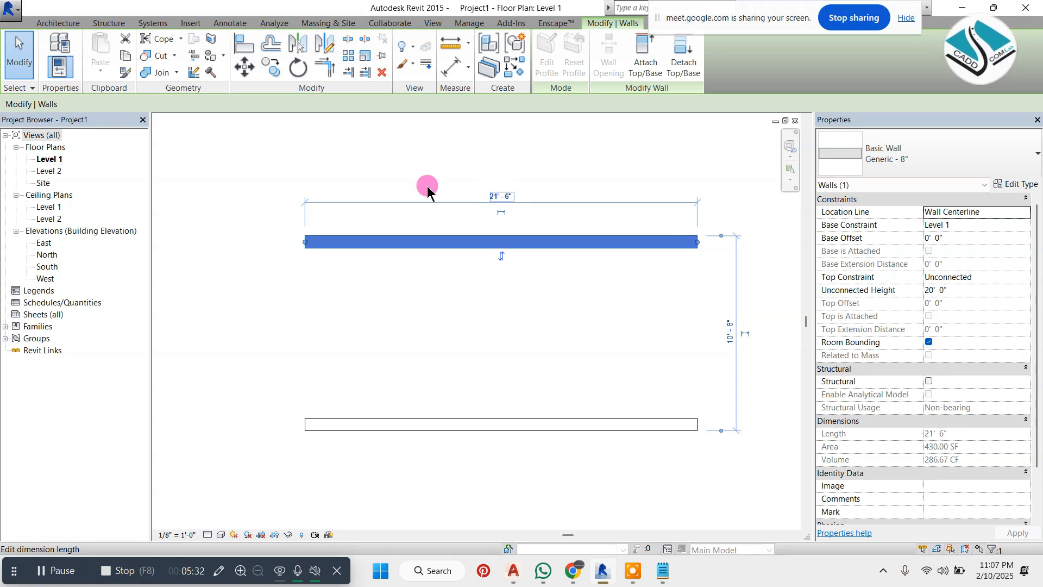
{"action": "scroll", "coordinate": [435, 191], "scroll_direction": "down", "scroll_amount": 1}
{"action": "scroll", "coordinate": [478, 199], "scroll_direction": "up", "scroll_amount": 1}
{"action": "left_click", "coordinate": [492, 197]}
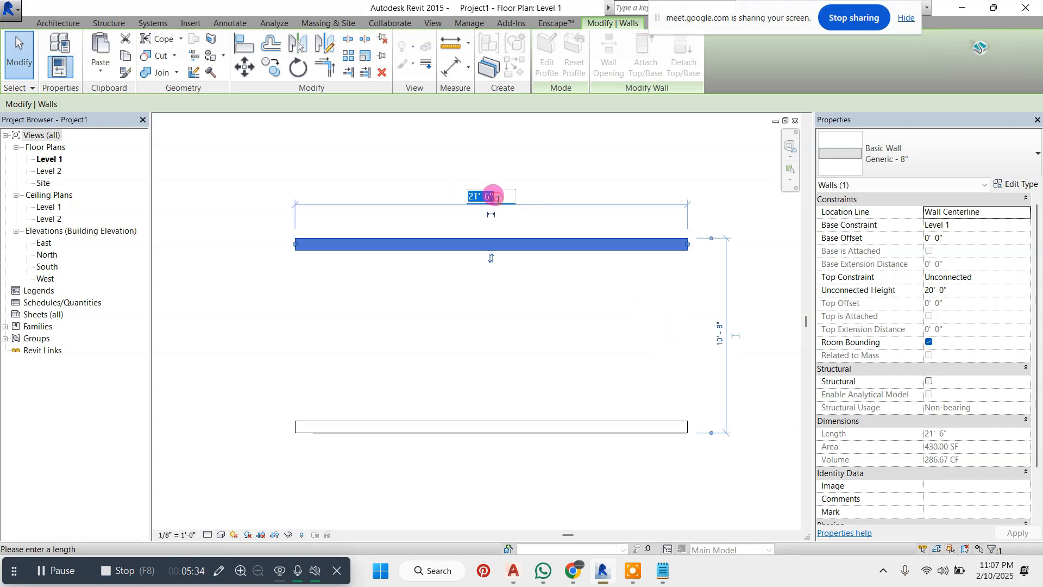
{"action": "type", "text": "25"}
{"action": "key", "text": "Return"}
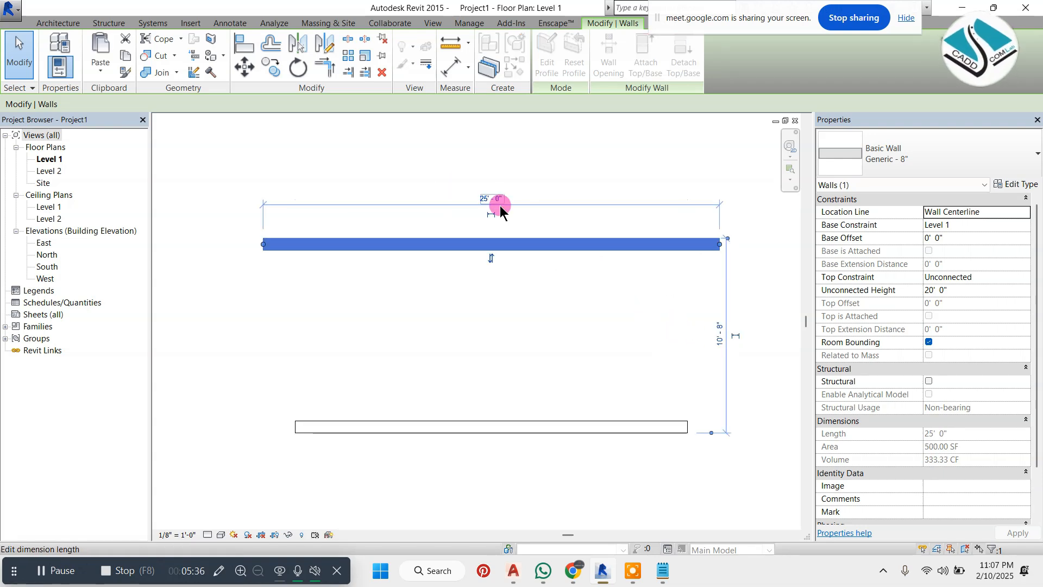
Select the lower wall, shift its spacing dimension's witness lines to both walls' outer faces, and set that spacing to 20'.
{"action": "scroll", "coordinate": [494, 204], "scroll_direction": "down", "scroll_amount": 1}
{"action": "left_click", "coordinate": [634, 328]}
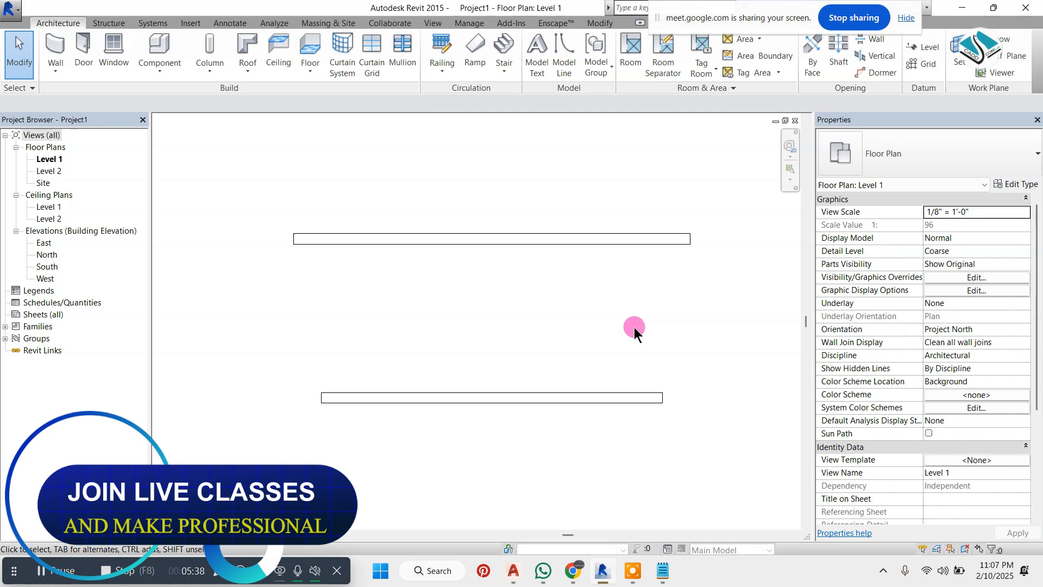
{"action": "left_click", "coordinate": [643, 397]}
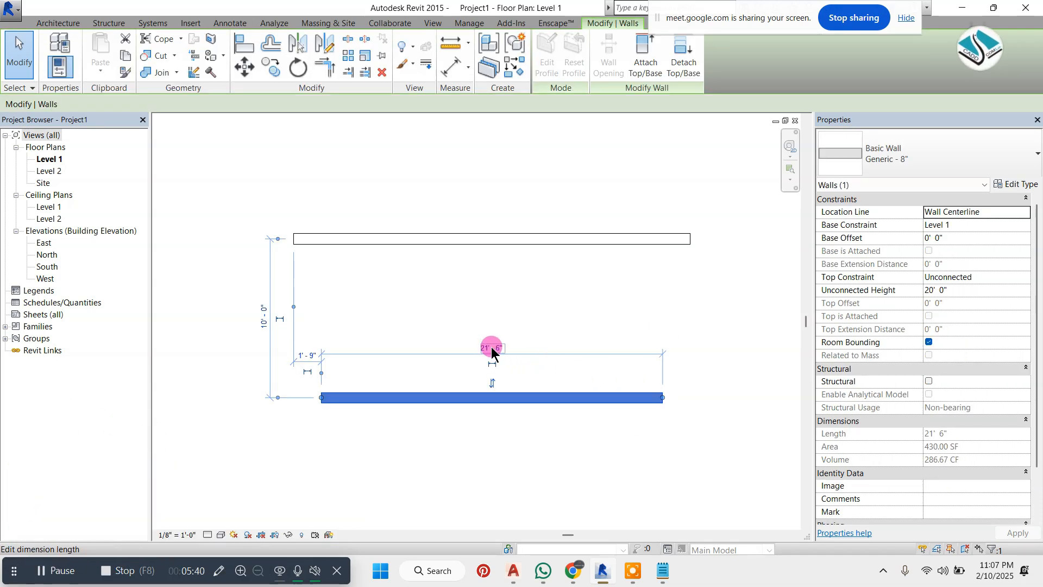
{"action": "scroll", "coordinate": [261, 307], "scroll_direction": "up", "scroll_amount": 1}
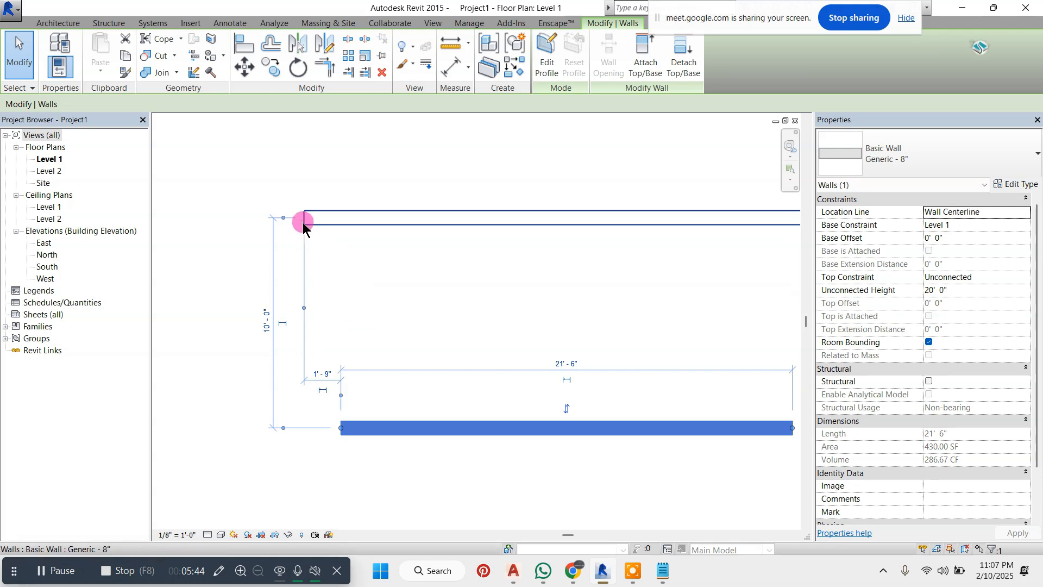
{"action": "left_click", "coordinate": [284, 226]}
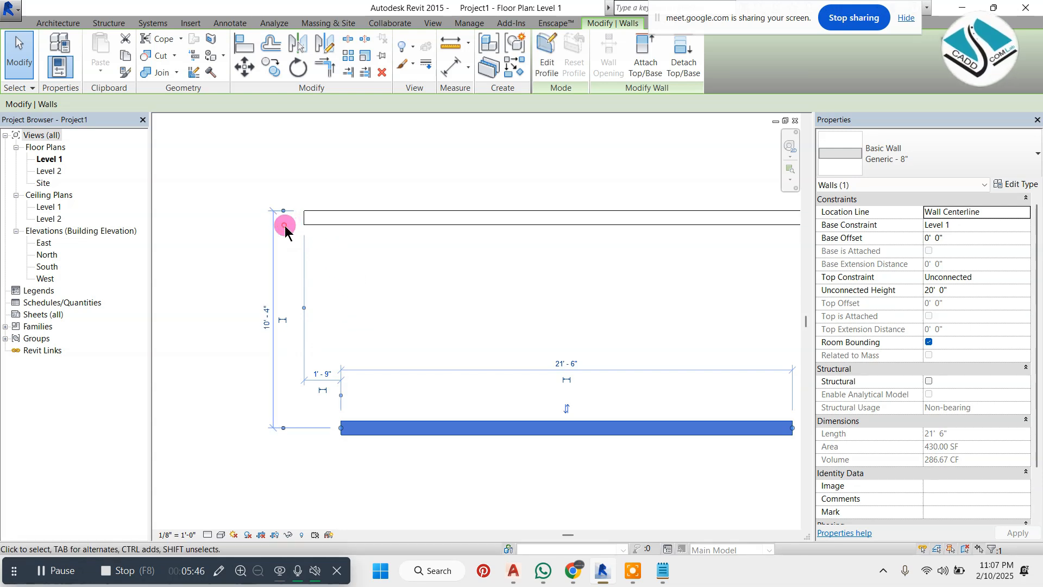
{"action": "left_click", "coordinate": [283, 428]}
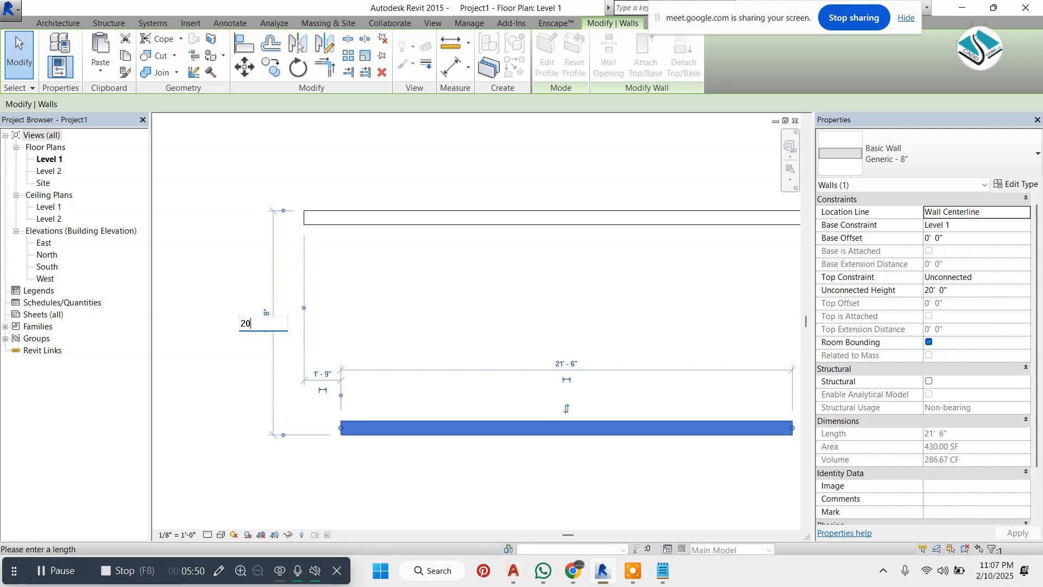
{"action": "key", "text": "Return"}
Set the lower wall's length to 25' through its temporary dimension and deselect it.
{"action": "scroll", "coordinate": [415, 242], "scroll_direction": "down", "scroll_amount": 2}
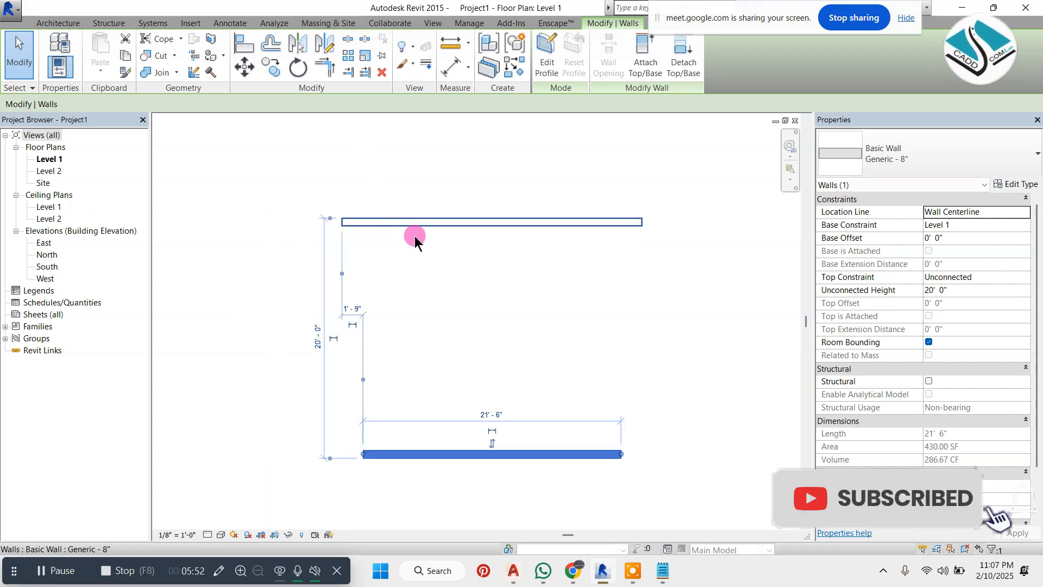
{"action": "left_click", "coordinate": [491, 415]}
{"action": "type", "text": "25'"}
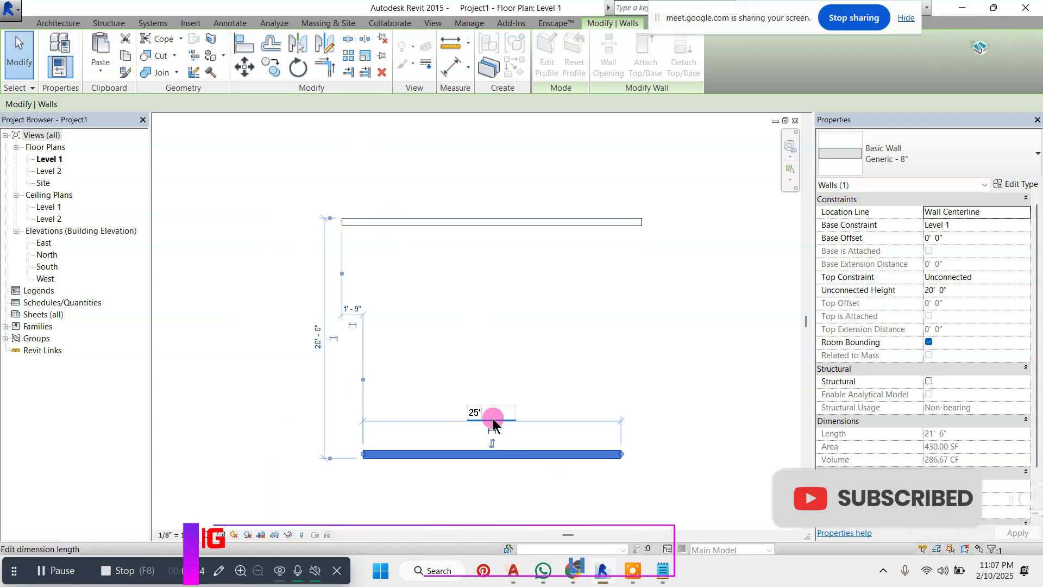
{"action": "key", "text": "Return"}
{"action": "key", "text": "Escape"}
{"action": "scroll", "coordinate": [555, 203], "scroll_direction": "down", "scroll_amount": 2}
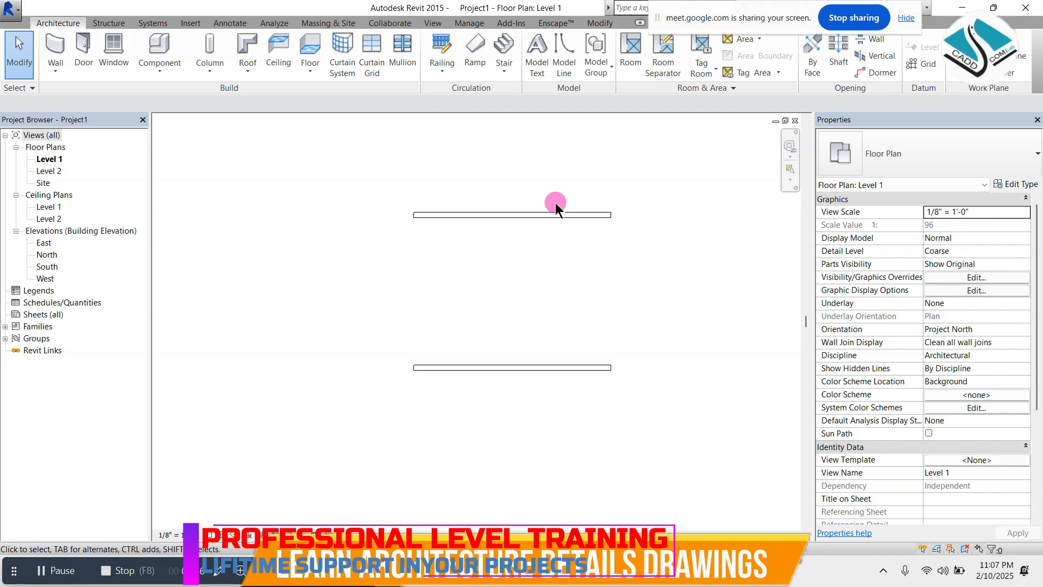
Select both horizontal walls and delete them from the floor plan.
{"action": "left_click", "coordinate": [560, 214]}
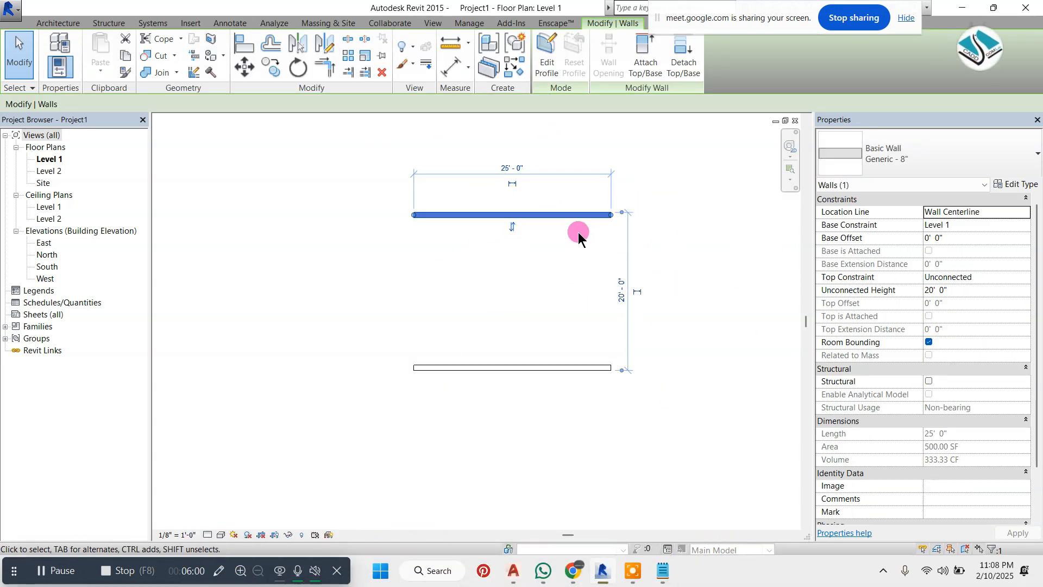
{"action": "left_click_drag", "start_coordinate": [670, 152], "coordinate": [430, 374]}
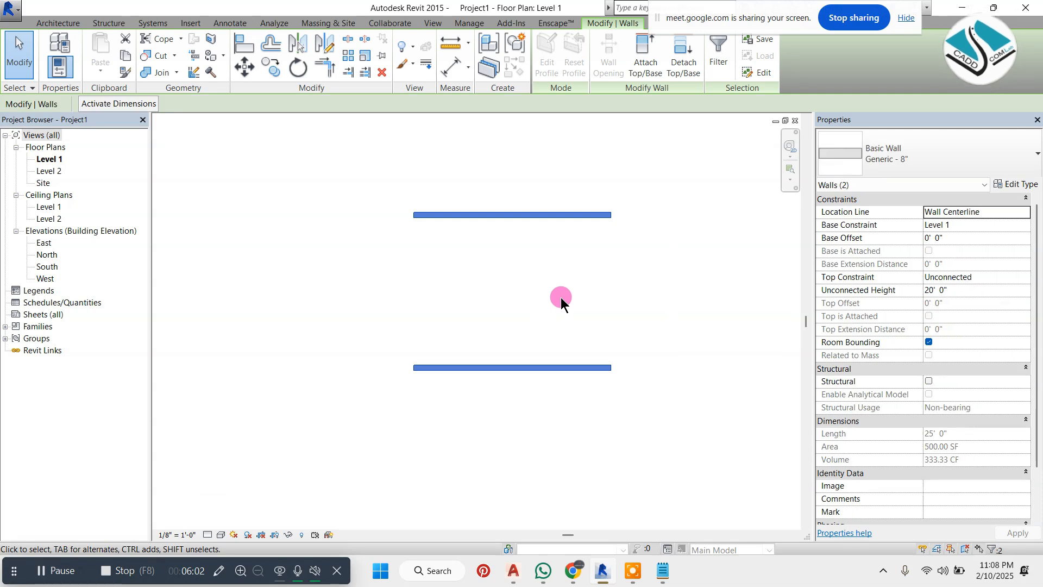
{"action": "key", "text": "Delete"}
Draw a single horizontal Generic - 8" wall about 24' long in the Level 1 plan.
{"action": "left_click", "coordinate": [54, 52]}
{"action": "left_click", "coordinate": [399, 240]}
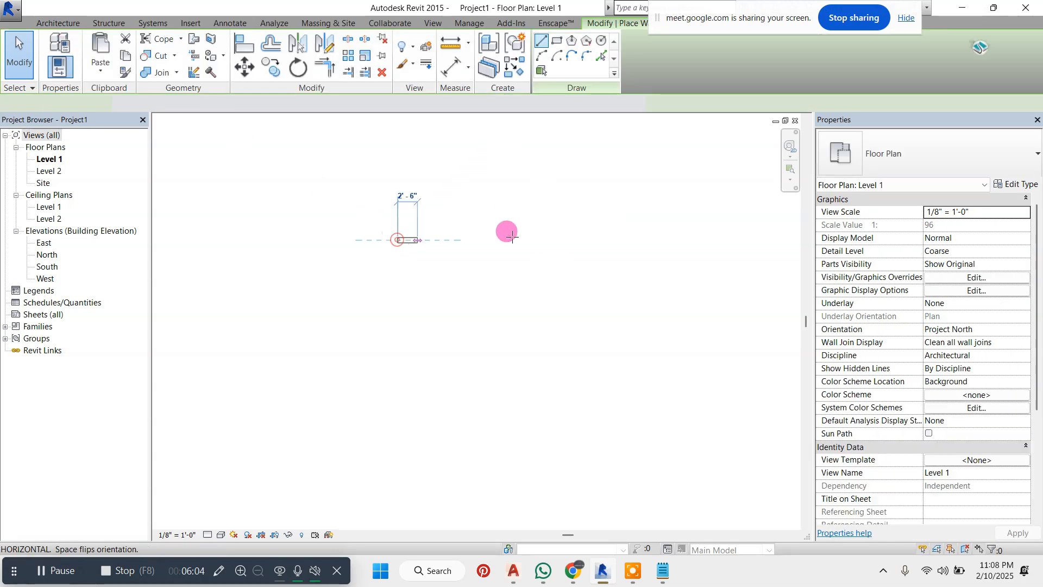
{"action": "left_click", "coordinate": [586, 239]}
{"action": "key", "text": "Escape"}
{"action": "key", "text": "Escape"}
{"action": "scroll", "coordinate": [531, 225], "scroll_direction": "up", "scroll_amount": 6}
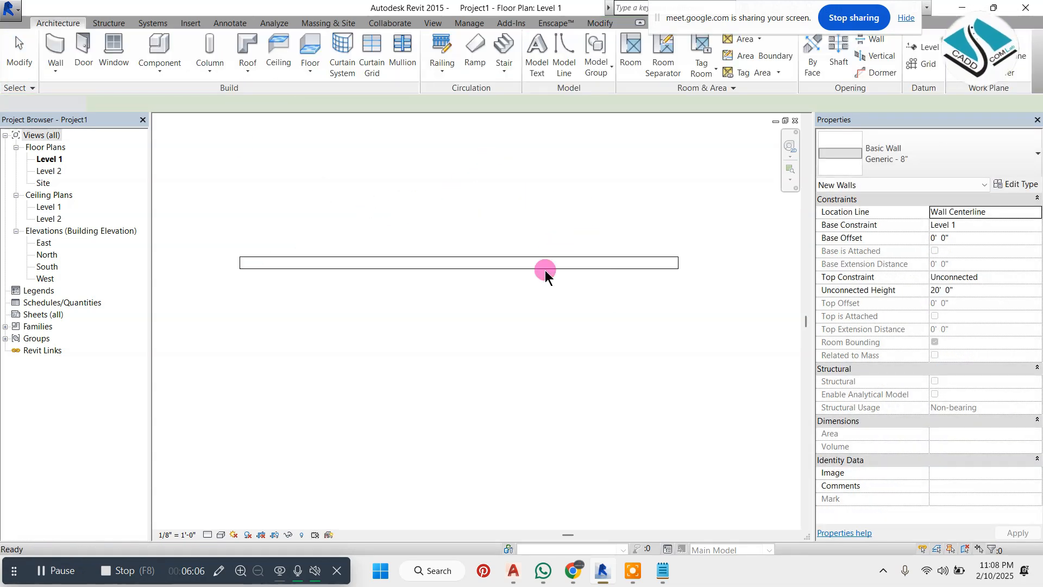
{"action": "scroll", "coordinate": [559, 266], "scroll_direction": "down", "scroll_amount": 2}
{"action": "scroll", "coordinate": [548, 194], "scroll_direction": "up", "scroll_amount": 1}
Switch to the Basic Commands notes in Notepad, add the line "4-move-mv-press" and start line "5-".
{"action": "left_click_drag", "start_coordinate": [605, 168], "coordinate": [416, 331]}
{"action": "key", "text": "Escape"}
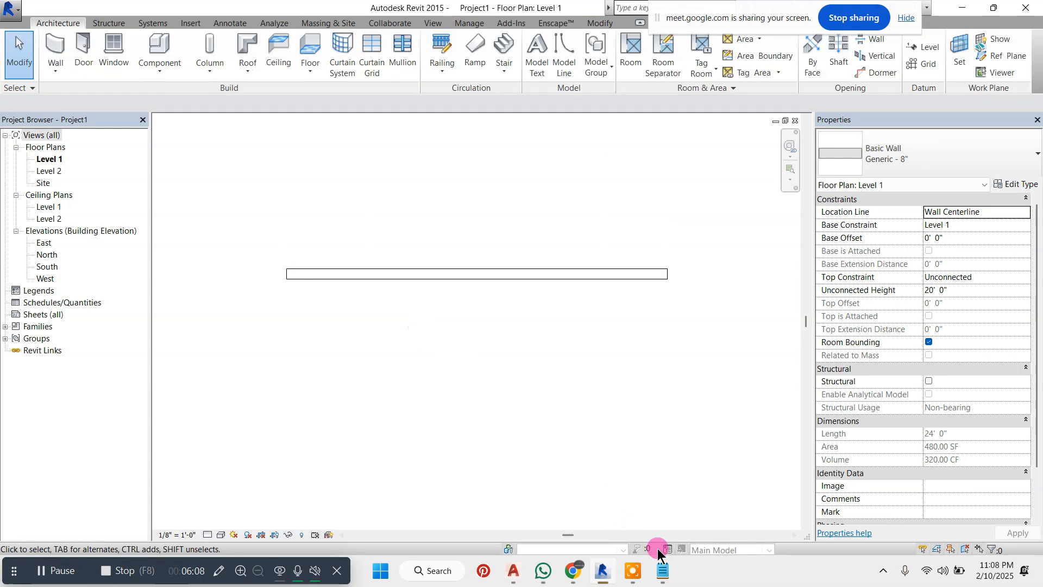
{"action": "left_click_drag", "start_coordinate": [591, 159], "coordinate": [454, 333]}
{"action": "left_click", "coordinate": [663, 569]}
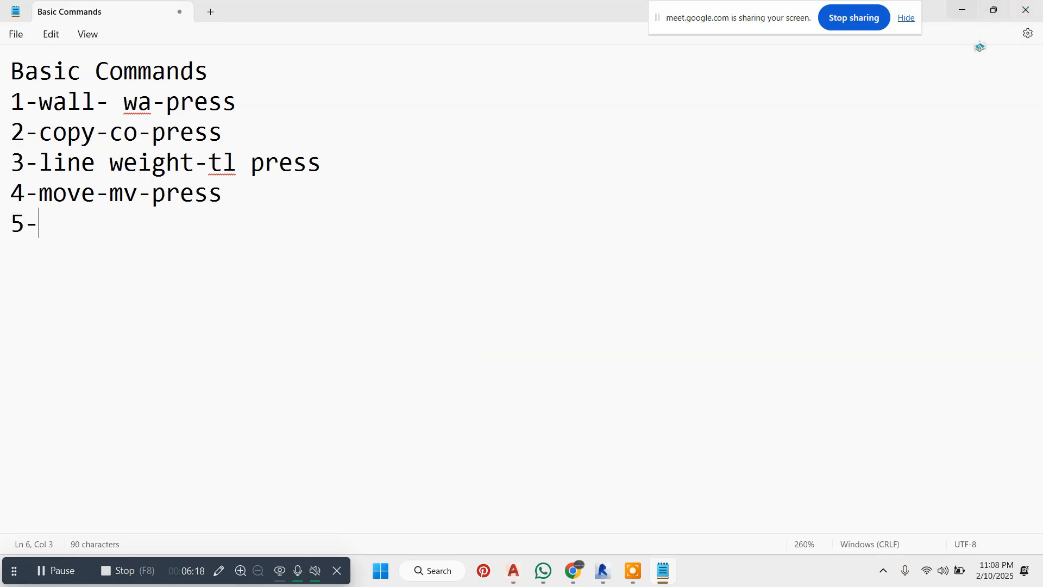
Switch back to Revit and move the wall 10' straight up from its midpoint.
{"action": "key", "text": "alt+Tab"}
{"action": "left_click_drag", "start_coordinate": [600, 231], "coordinate": [418, 350]}
{"action": "key", "text": "m"}
{"action": "key", "text": "v"}
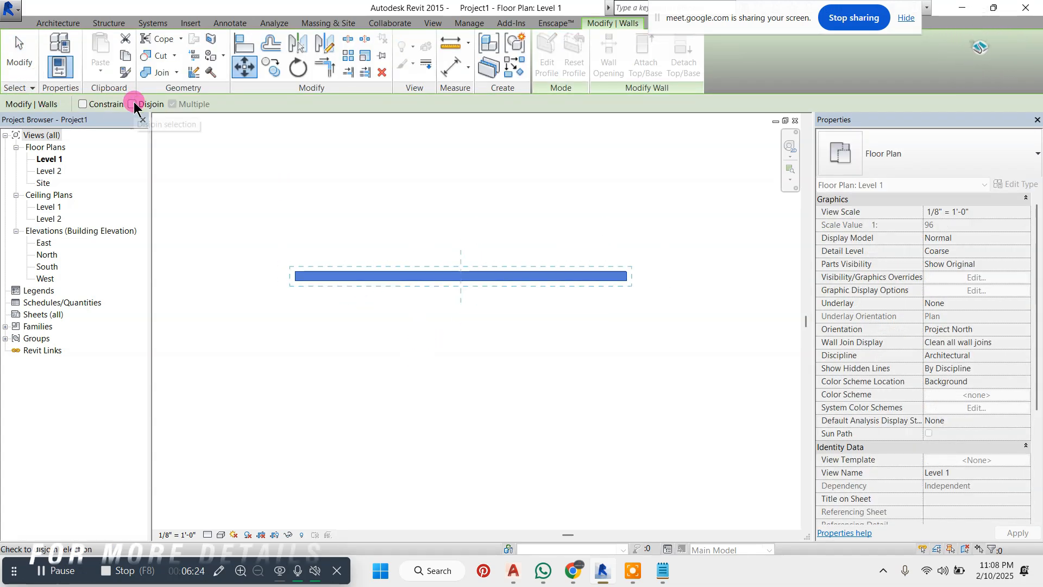
{"action": "left_click", "coordinate": [461, 275]}
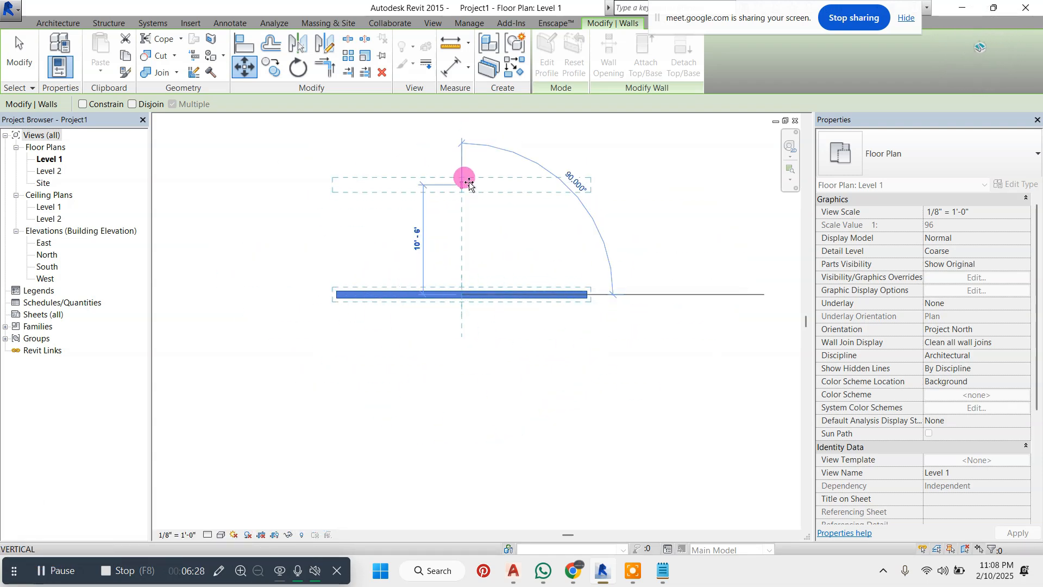
{"action": "type", "text": "10"}
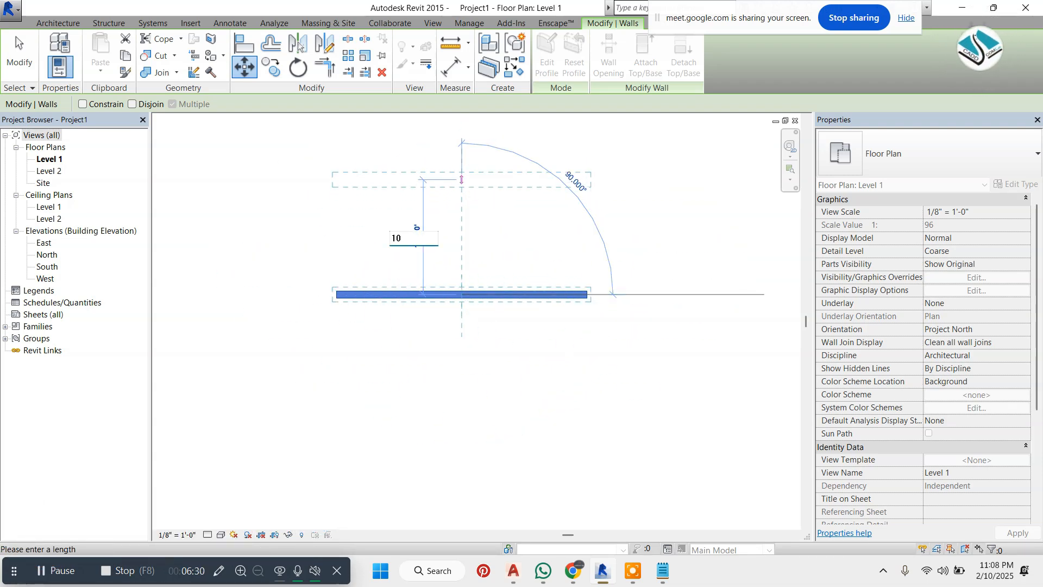
{"action": "type", "text": "'"}
{"action": "key", "text": "Return"}
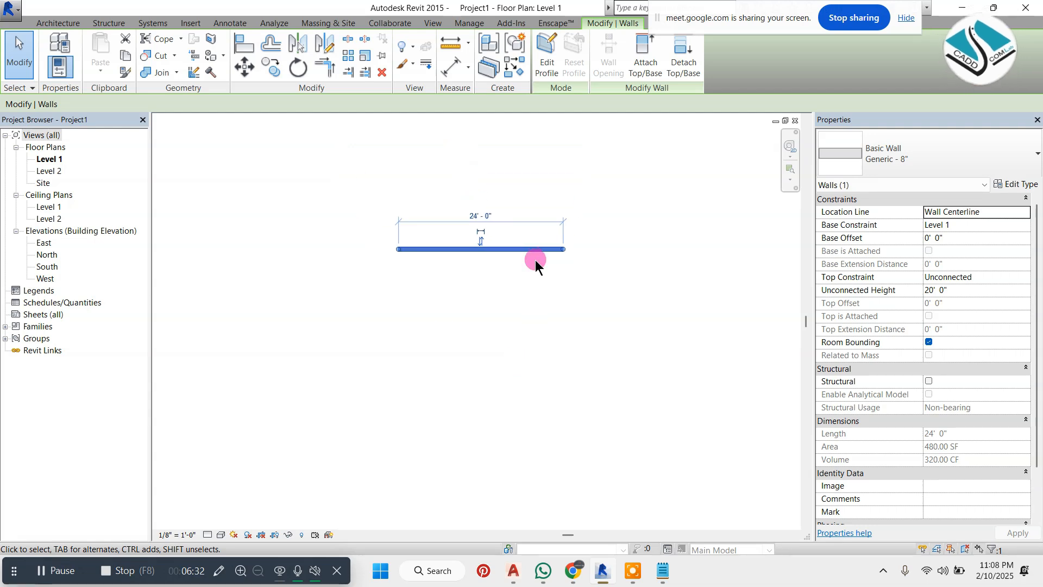
{"action": "left_click", "coordinate": [617, 421]}
Switch to the Notepad notes, complete line 5 as "5-rotate-ro-press", and return to Revit.
{"action": "left_click", "coordinate": [662, 571]}
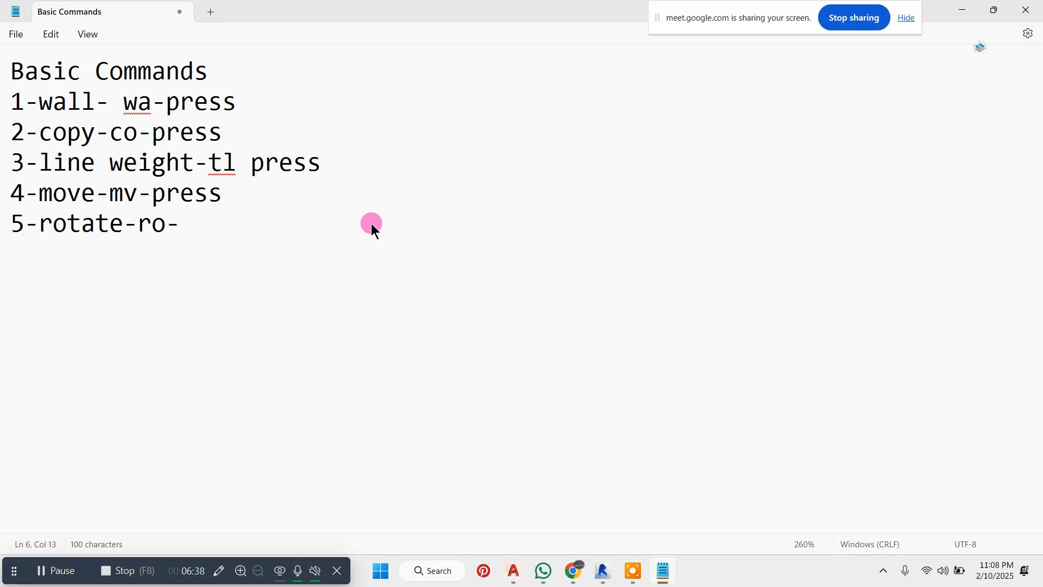
{"action": "type", "text": "ress"}
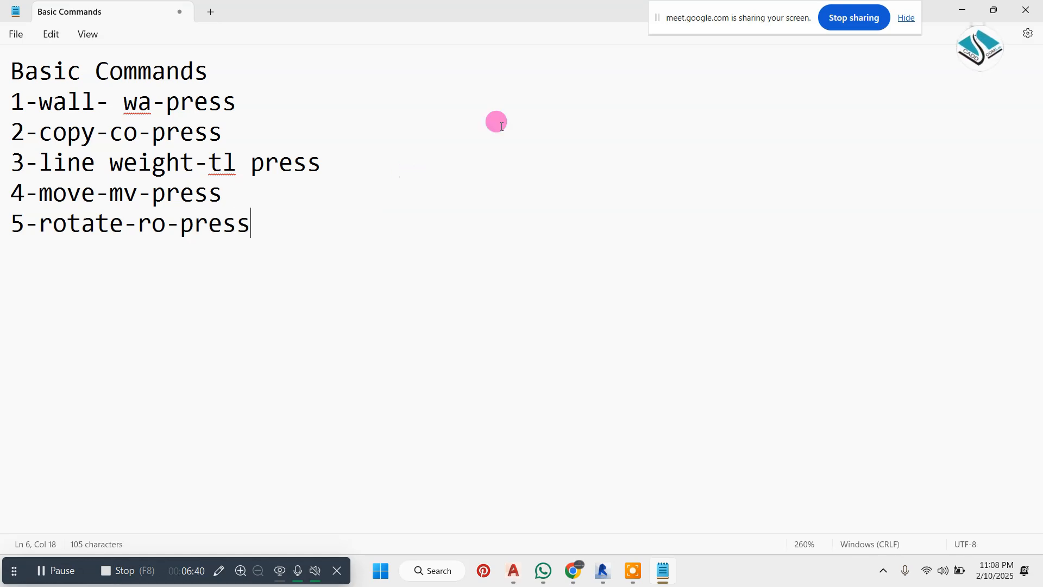
{"action": "left_click", "coordinate": [991, 6]}
Start rotating the wall and place the center of rotation at its left end.
{"action": "left_click", "coordinate": [478, 285]}
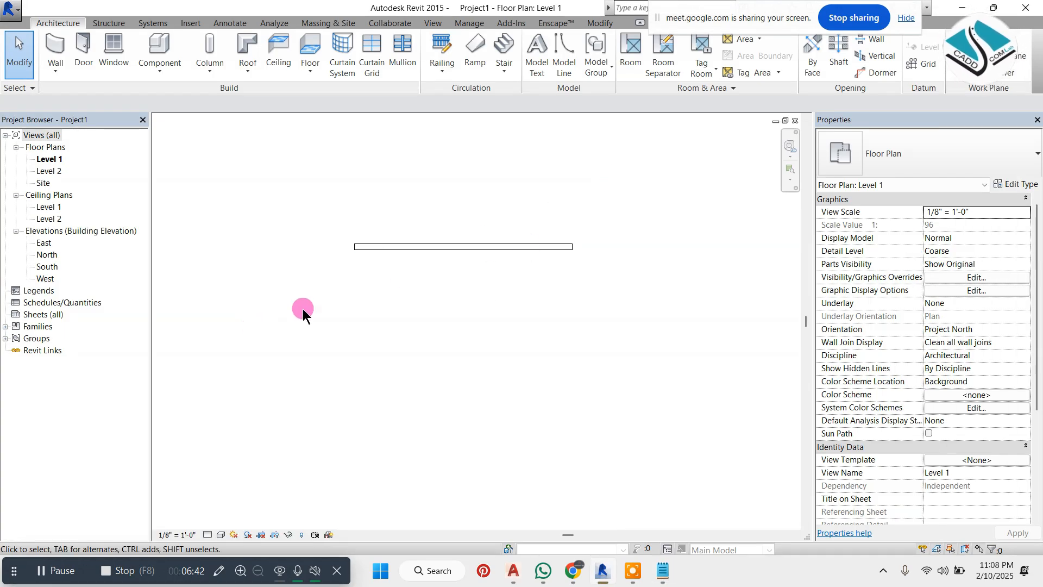
{"action": "left_click_drag", "start_coordinate": [703, 172], "coordinate": [226, 340]}
{"action": "key", "text": "r"}
{"action": "key", "text": "o"}
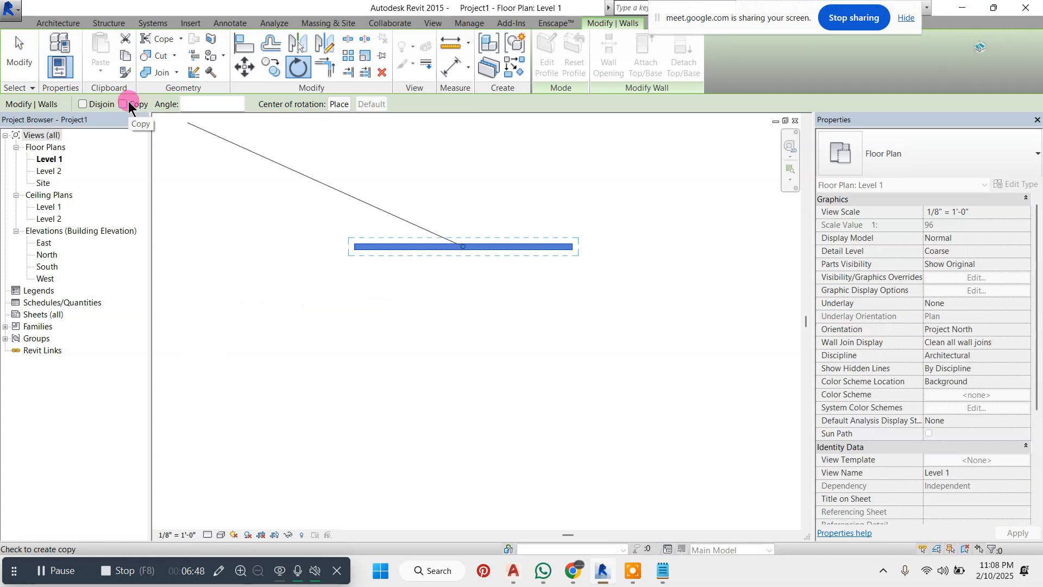
{"action": "left_click", "coordinate": [205, 101]}
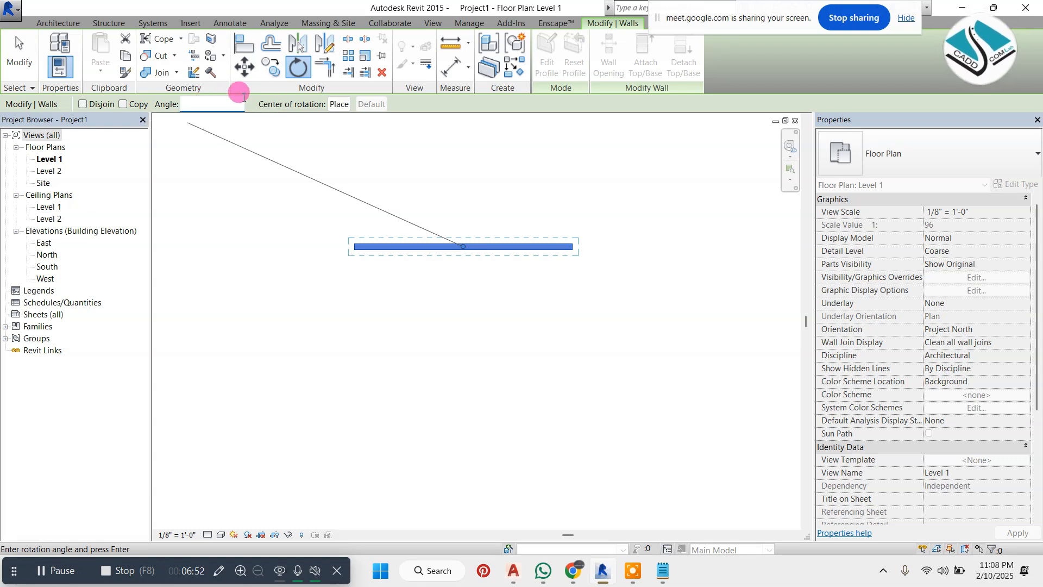
{"action": "left_click", "coordinate": [341, 103]}
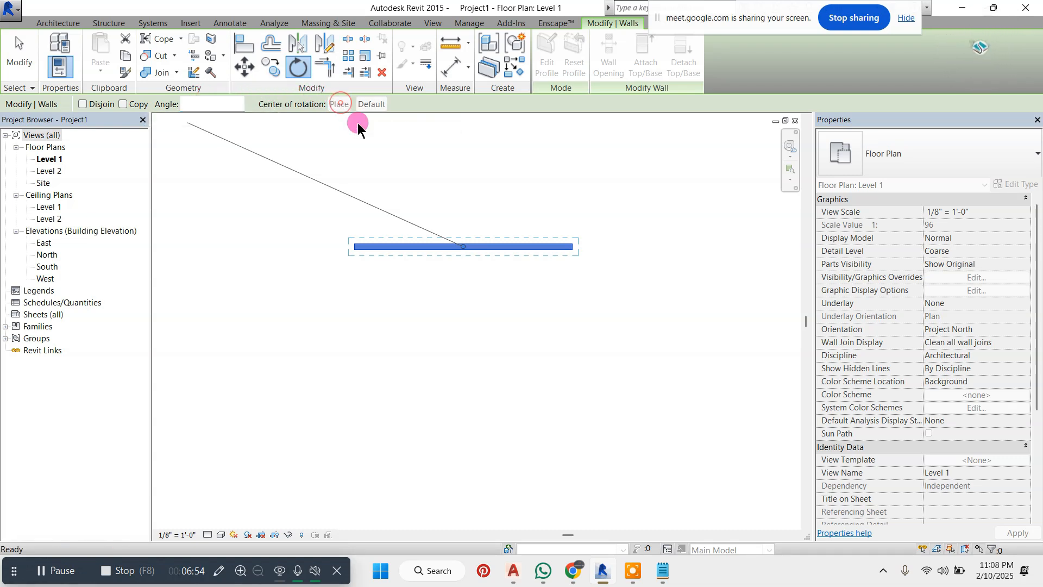
{"action": "left_click", "coordinate": [375, 249]}
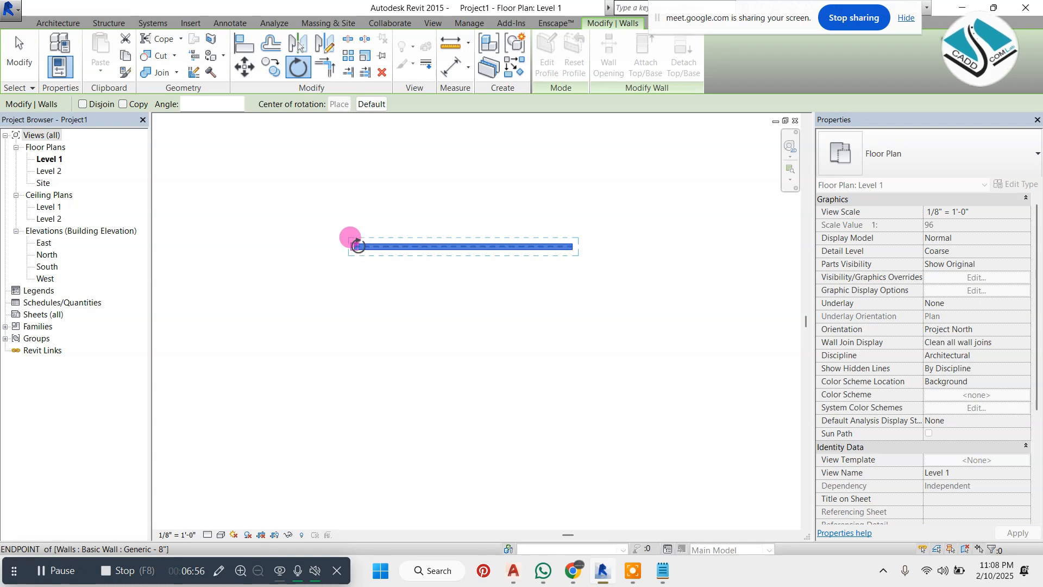
{"action": "left_click_drag", "start_coordinate": [527, 237], "coordinate": [353, 245]}
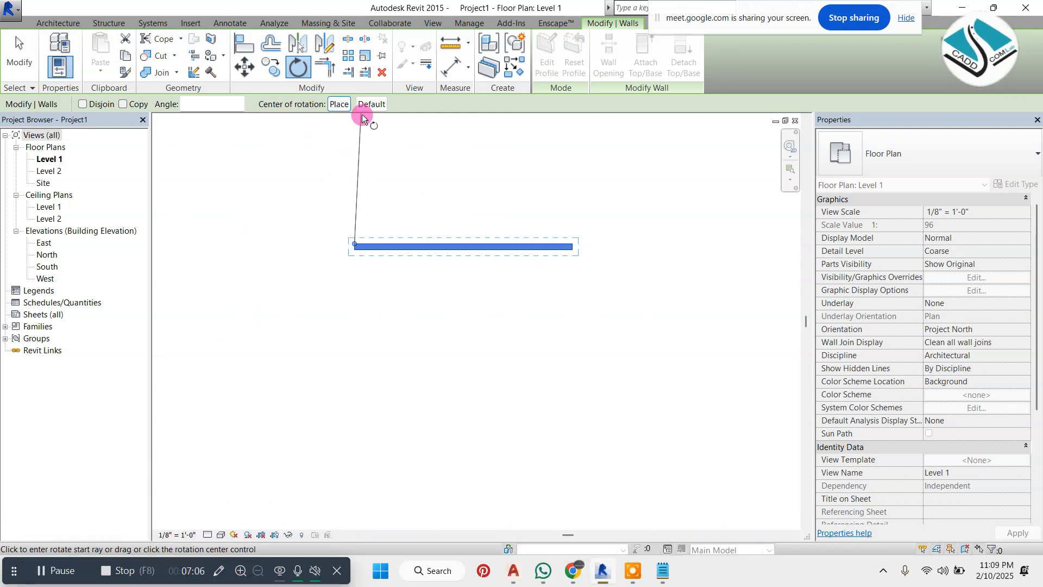
Reset the rotation center and place it at the wall's left end again, rotate the wall by 45°, and undo the rotation.
{"action": "left_click", "coordinate": [371, 104]}
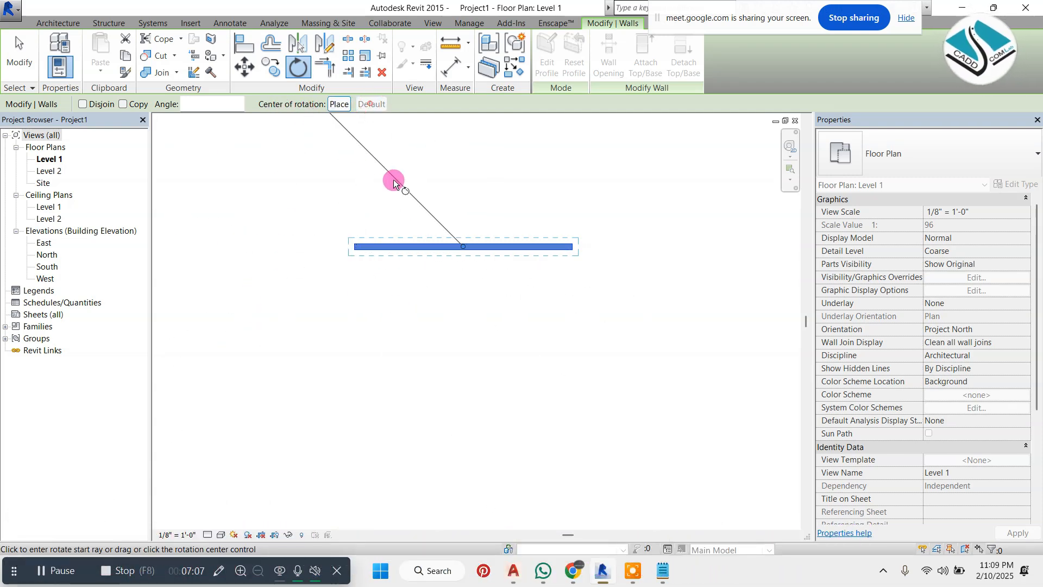
{"action": "left_click", "coordinate": [339, 103]}
{"action": "left_click", "coordinate": [354, 244]}
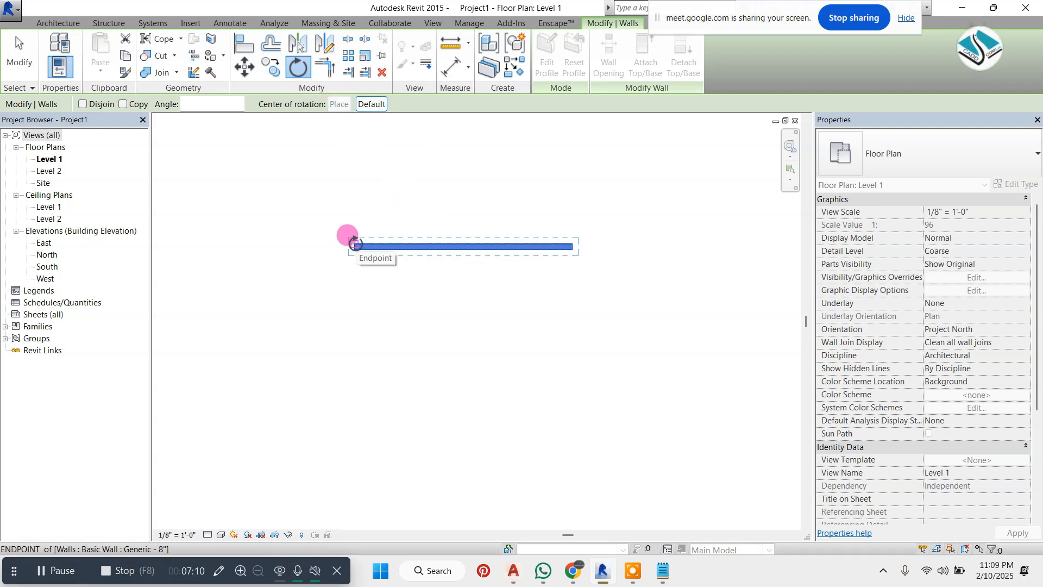
{"action": "left_click", "coordinate": [213, 104]}
{"action": "type", "text": "45"}
{"action": "key", "text": "Return"}
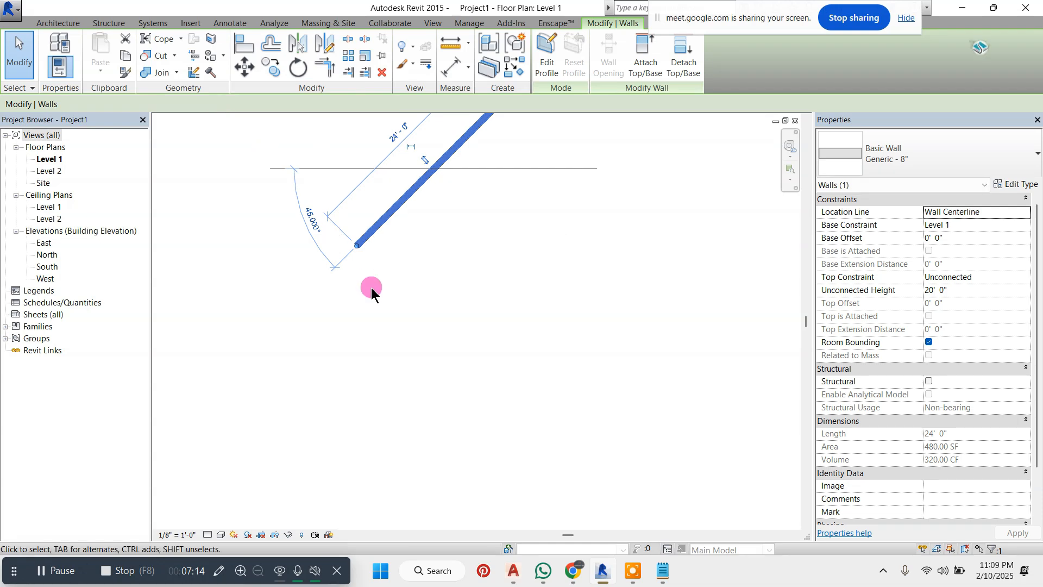
{"action": "key", "text": "ctrl+z"}
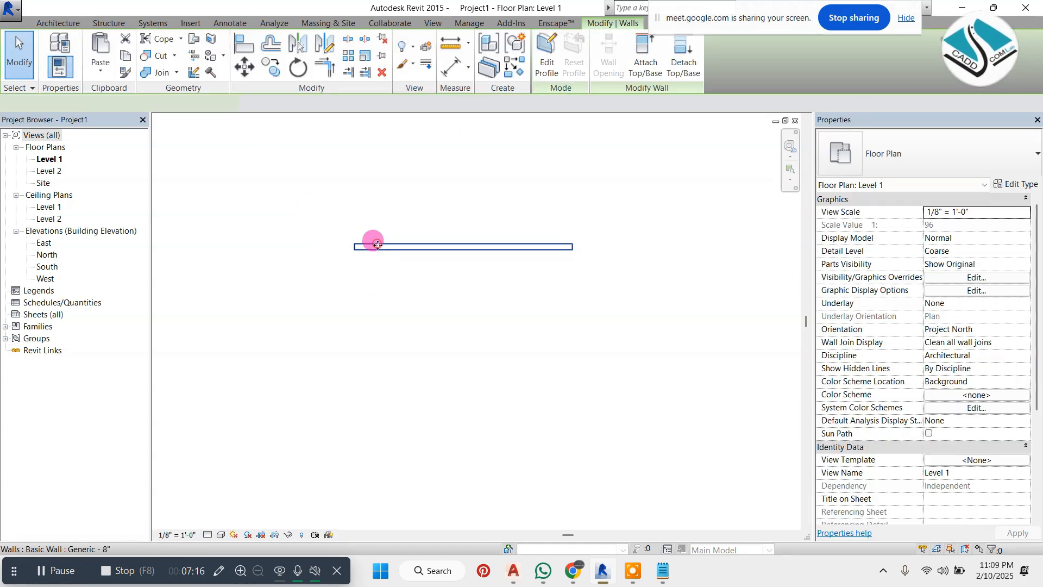
Rotate the wall by 45° with the center of rotation at its midpoint.
{"action": "left_click", "coordinate": [377, 245]}
{"action": "key", "text": "r"}
{"action": "key", "text": "o"}
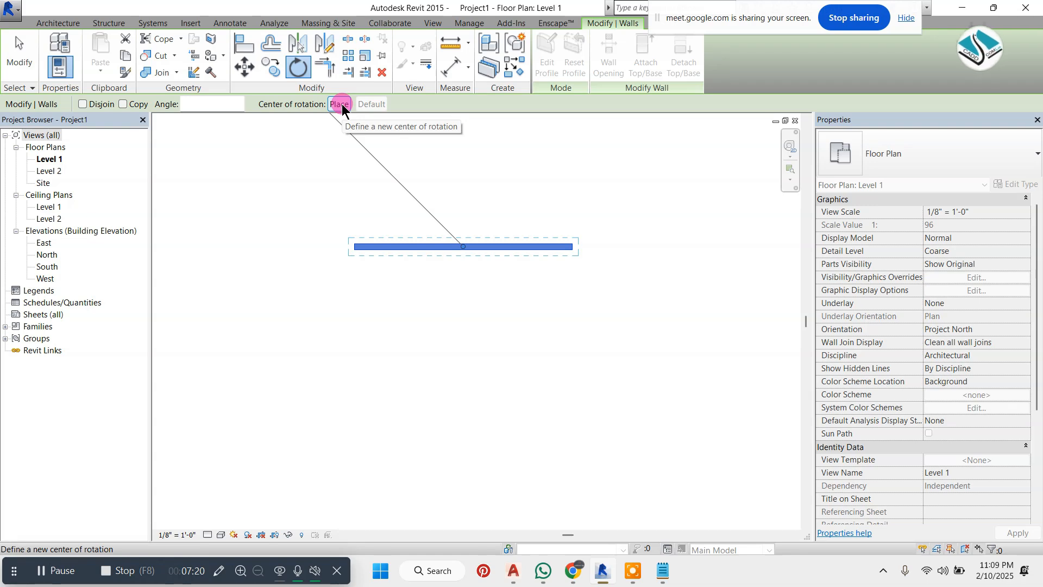
{"action": "left_click", "coordinate": [341, 103]}
{"action": "left_click", "coordinate": [466, 253]}
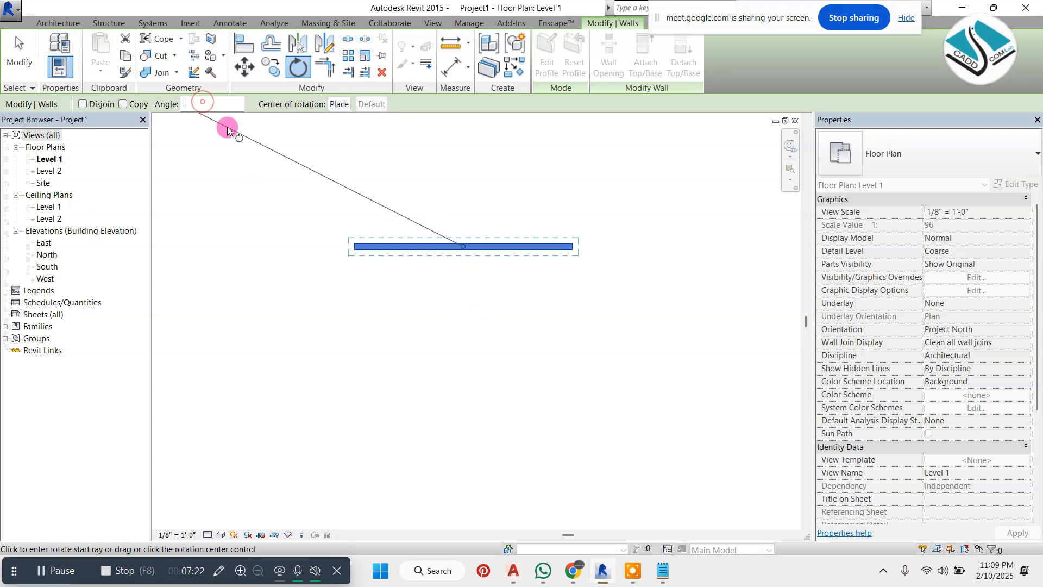
{"action": "type", "text": "45"}
{"action": "key", "text": "Return"}
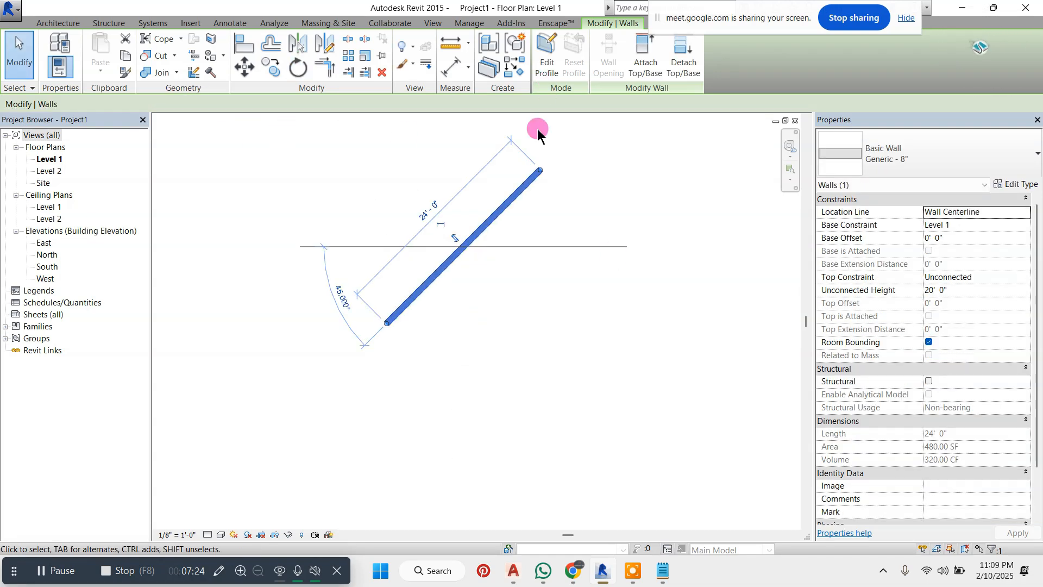
Set the rotated wall's angle to 30°, change it to 60°, and finally set it to 40°.
{"action": "left_click", "coordinate": [560, 297]}
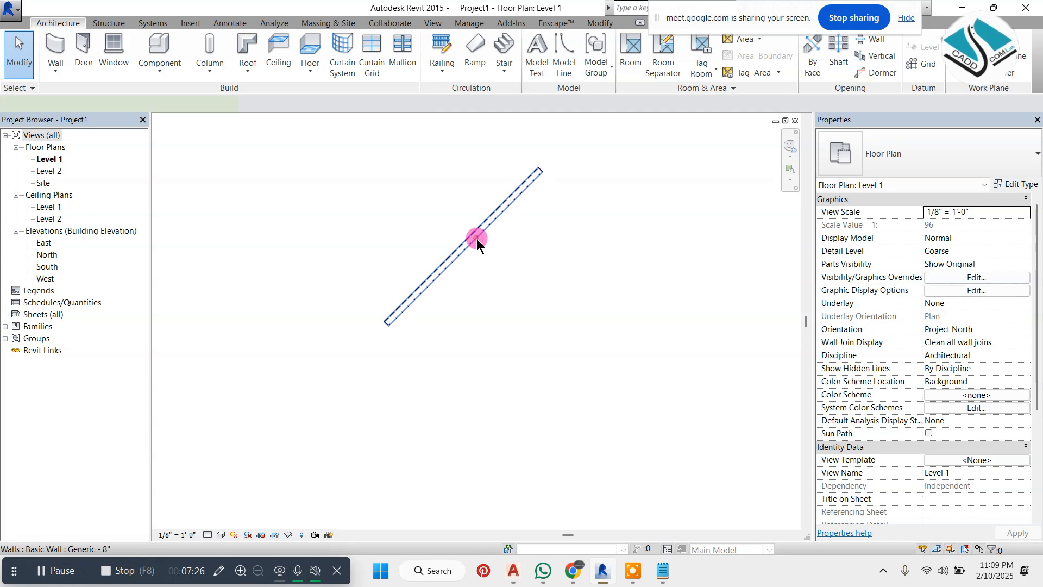
{"action": "left_click", "coordinate": [476, 243]}
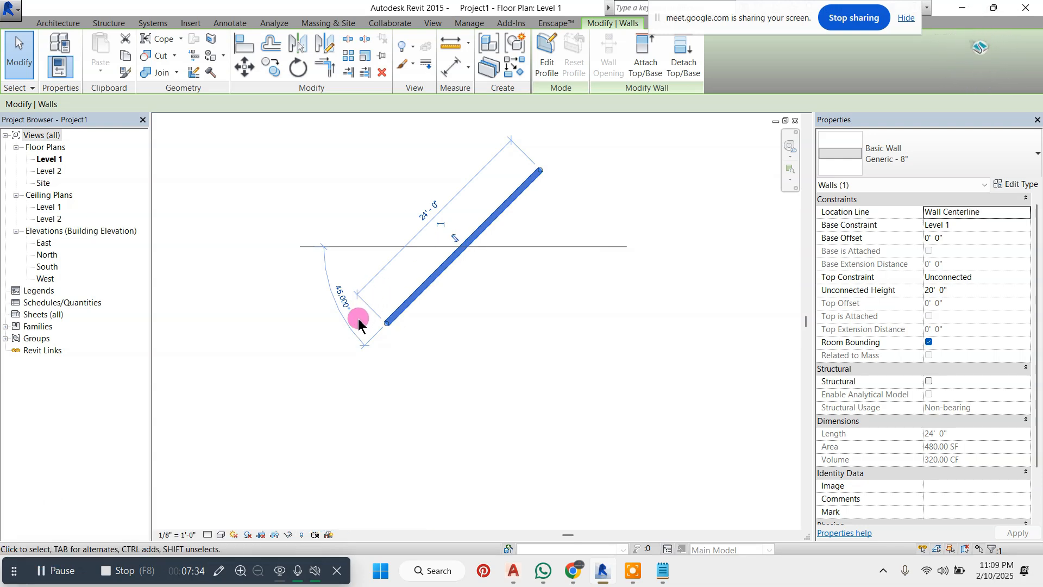
{"action": "left_click", "coordinate": [341, 298]}
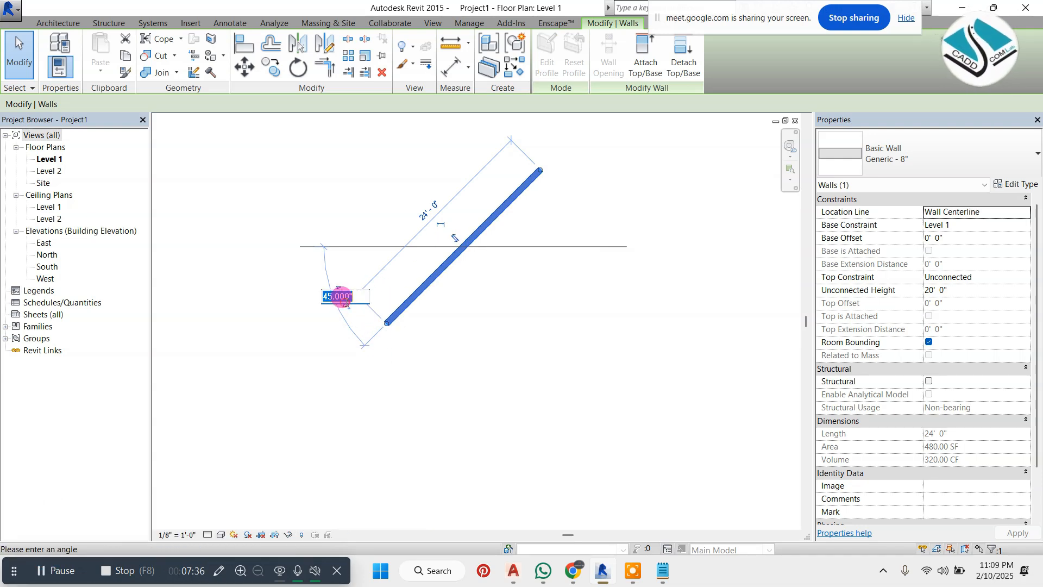
{"action": "type", "text": "30"}
{"action": "key", "text": "Return"}
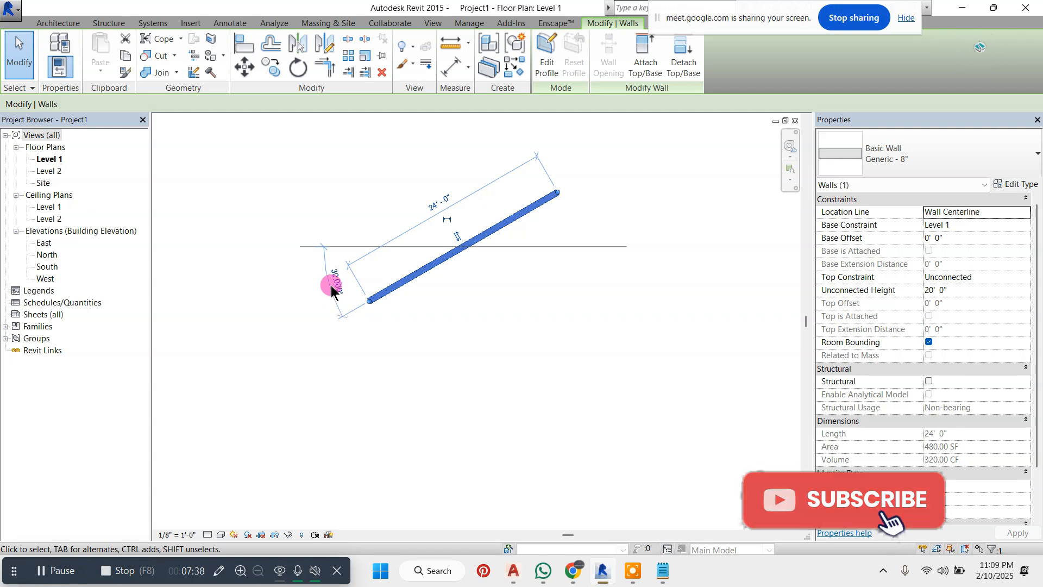
{"action": "type", "text": "60"}
{"action": "key", "text": "Return"}
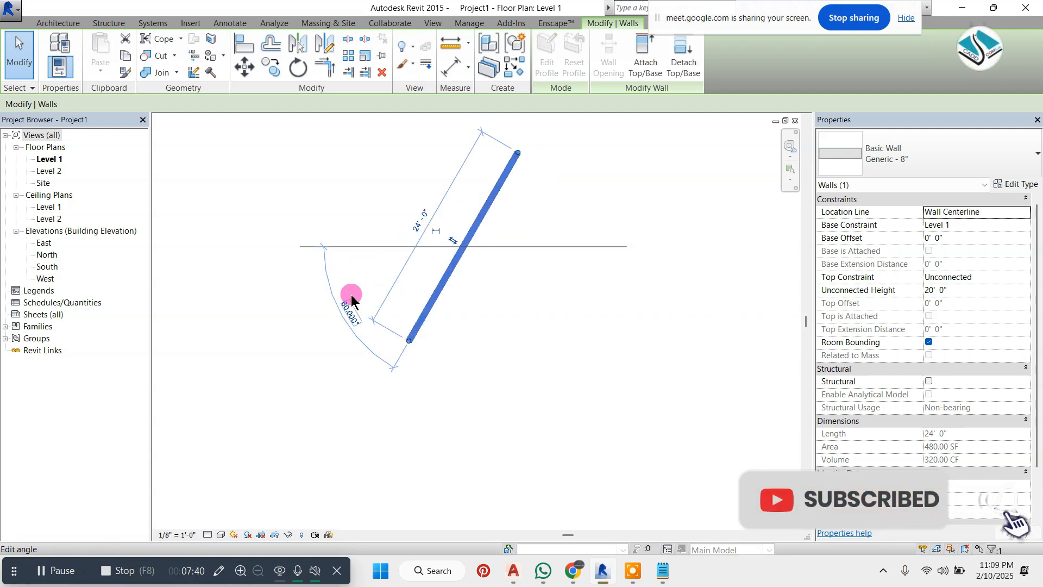
{"action": "type", "text": "40"}
{"action": "key", "text": "Return"}
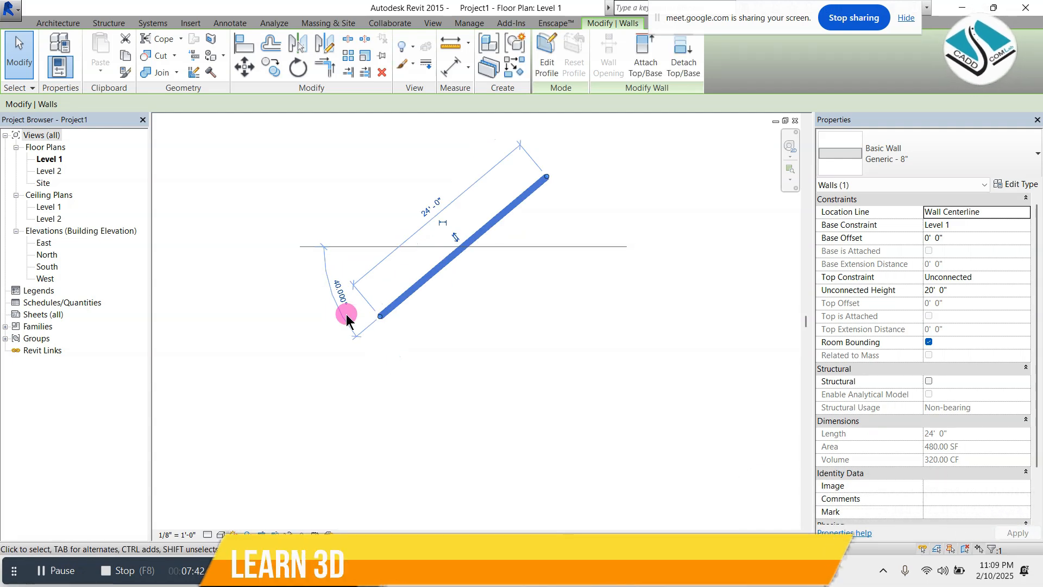
Delete the angled wall from the Level 1 floor plan.
{"action": "left_click", "coordinate": [622, 134]}
{"action": "left_click_drag", "start_coordinate": [527, 142], "coordinate": [247, 405]}
{"action": "key", "text": "Delete"}
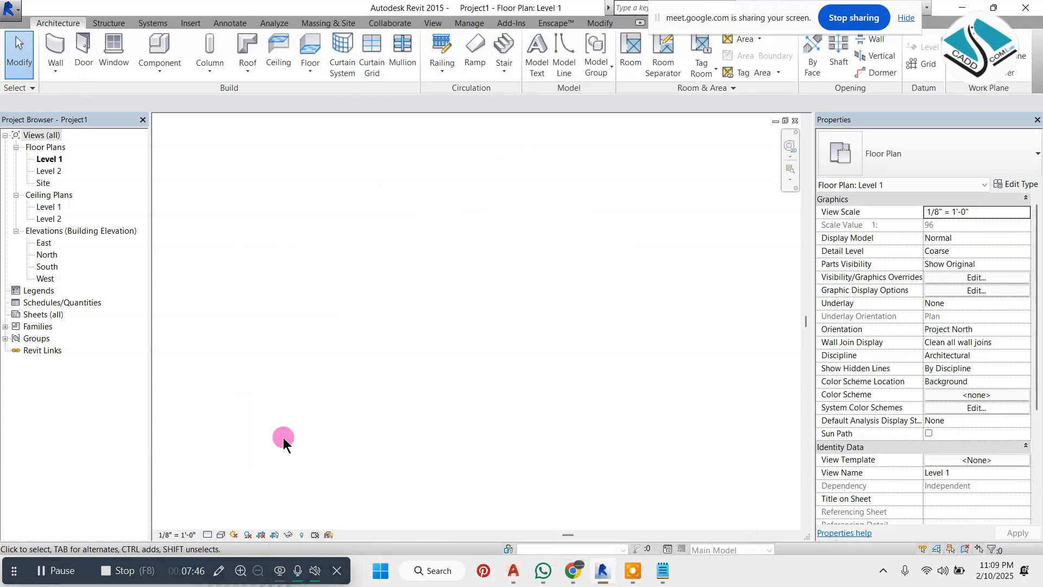
Draw a single horizontal wall about 24' 6" long near the middle of the plan and finish the Wall command.
{"action": "left_click", "coordinate": [55, 51]}
{"action": "left_click", "coordinate": [385, 279]}
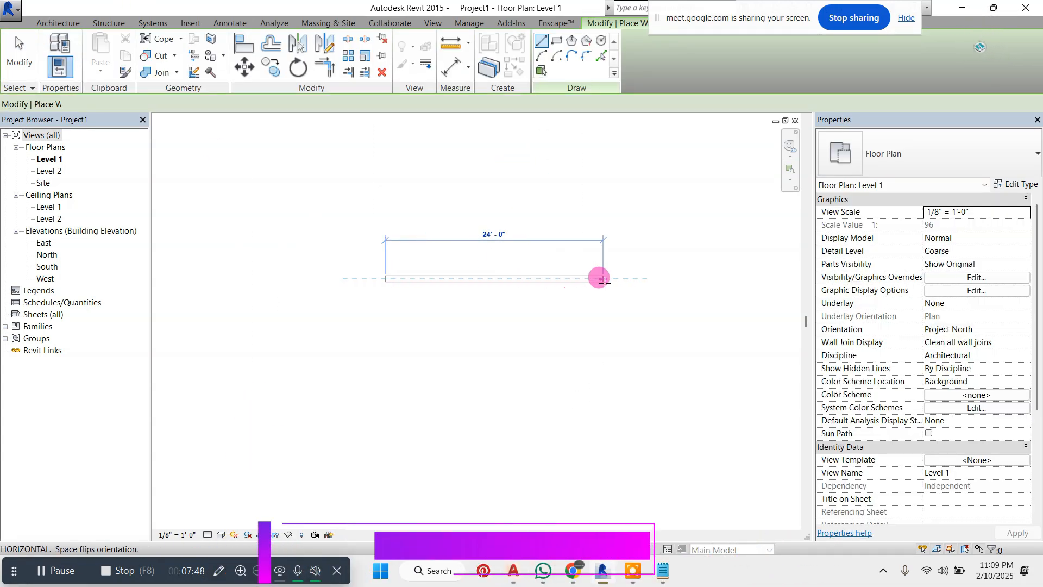
{"action": "left_click", "coordinate": [608, 278]}
{"action": "key", "text": "Escape"}
{"action": "key", "text": "Escape"}
Switch to the Notepad notes, add line 6 as "6-offset-of-press", and return to Revit.
{"action": "left_click", "coordinate": [674, 577]}
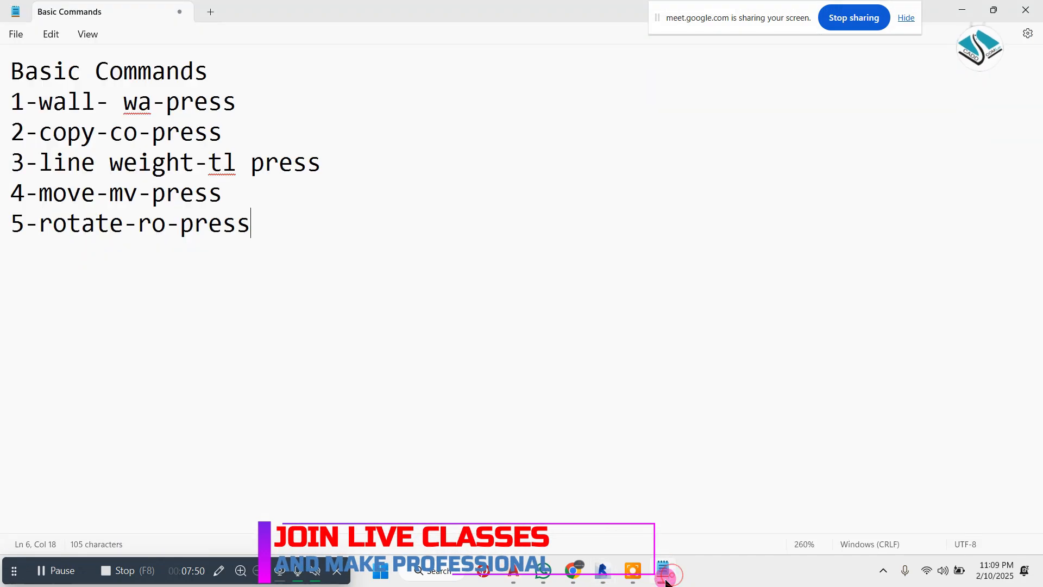
{"action": "type", "text": "6-"}
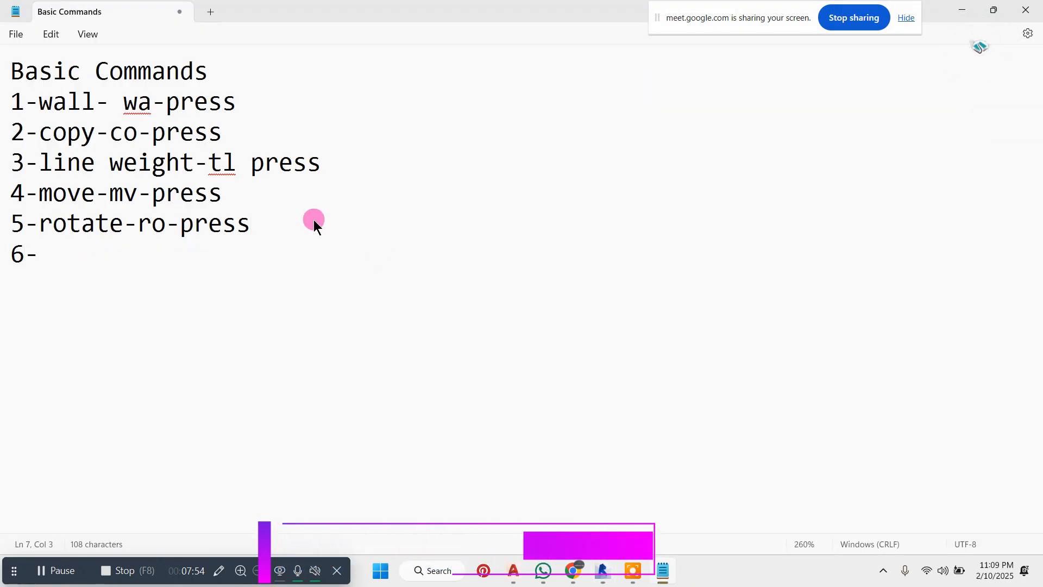
{"action": "type", "text": "offset-o"}
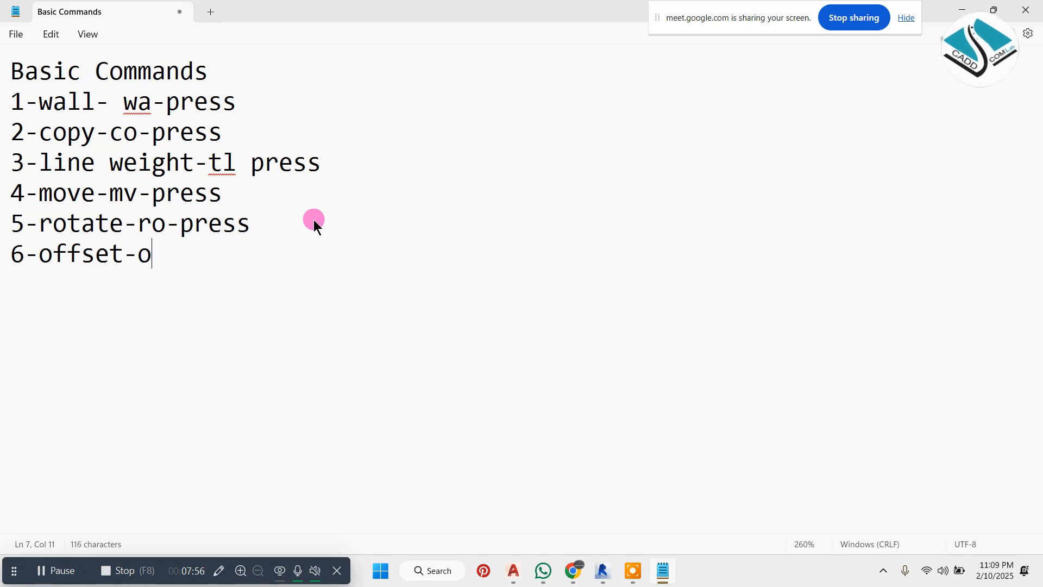
{"action": "type", "text": "f-press"}
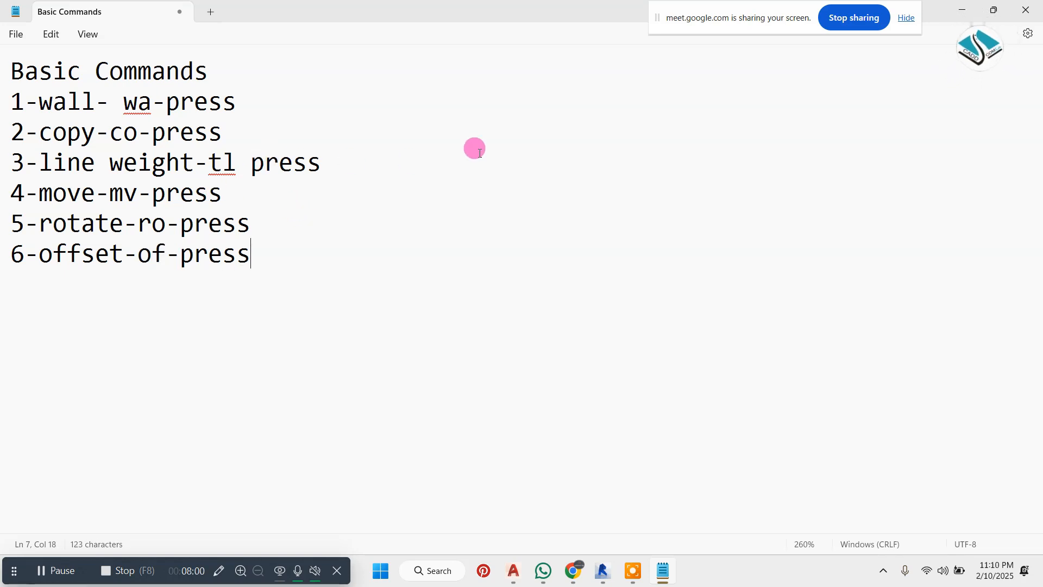
{"action": "left_click", "coordinate": [962, 10]}
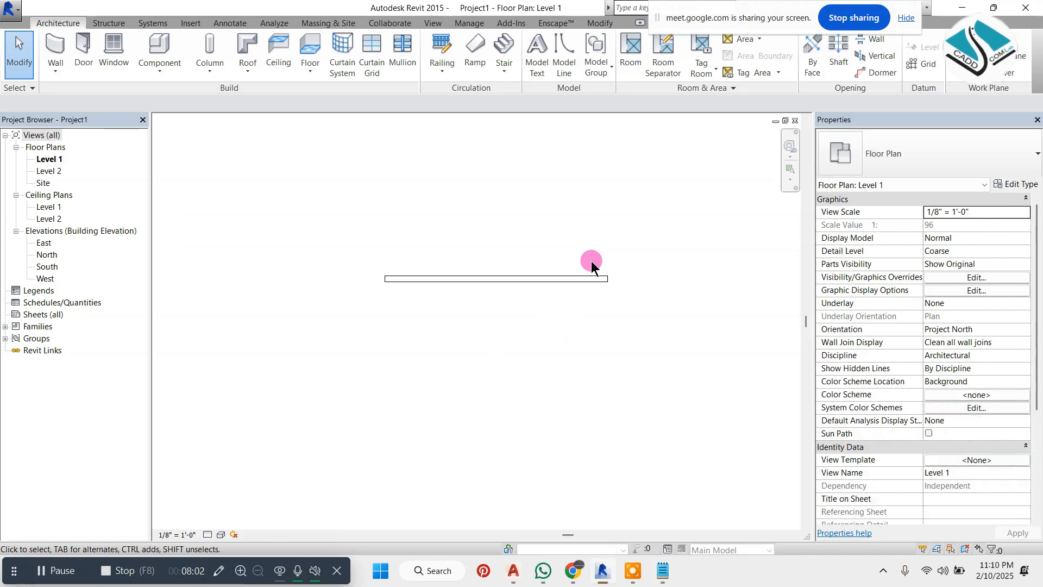
Offset a copy of the wall 5' 0" below it using the numerical Offset method.
{"action": "scroll", "coordinate": [556, 307], "scroll_direction": "up", "scroll_amount": 4}
{"action": "left_click_drag", "start_coordinate": [695, 194], "coordinate": [155, 318]}
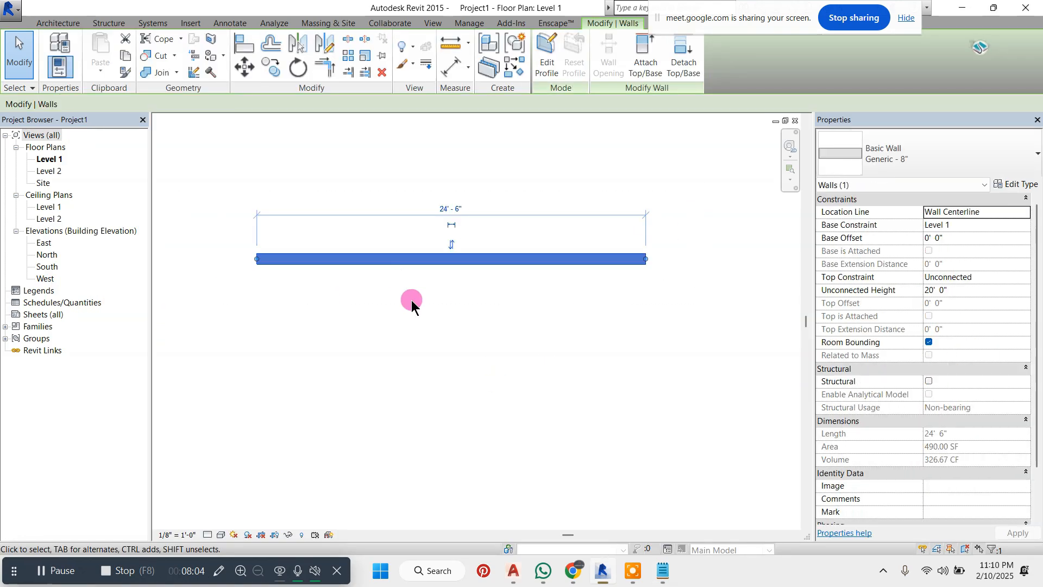
{"action": "left_click", "coordinate": [504, 357]}
{"action": "scroll", "coordinate": [504, 357], "scroll_direction": "down", "scroll_amount": 3}
{"action": "key", "text": "o"}
{"action": "key", "text": "f"}
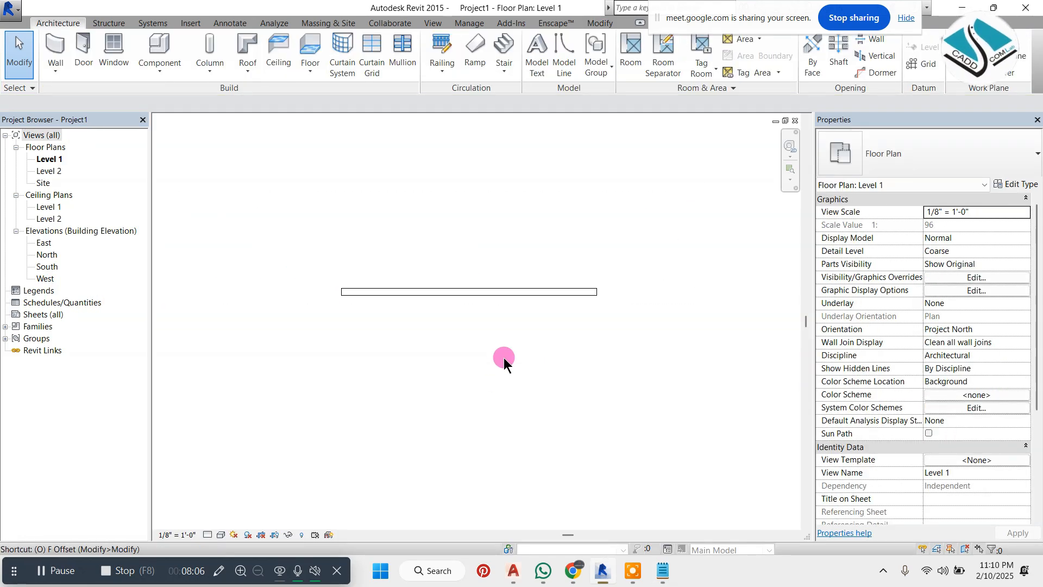
{"action": "scroll", "coordinate": [511, 219], "scroll_direction": "up", "scroll_amount": 1}
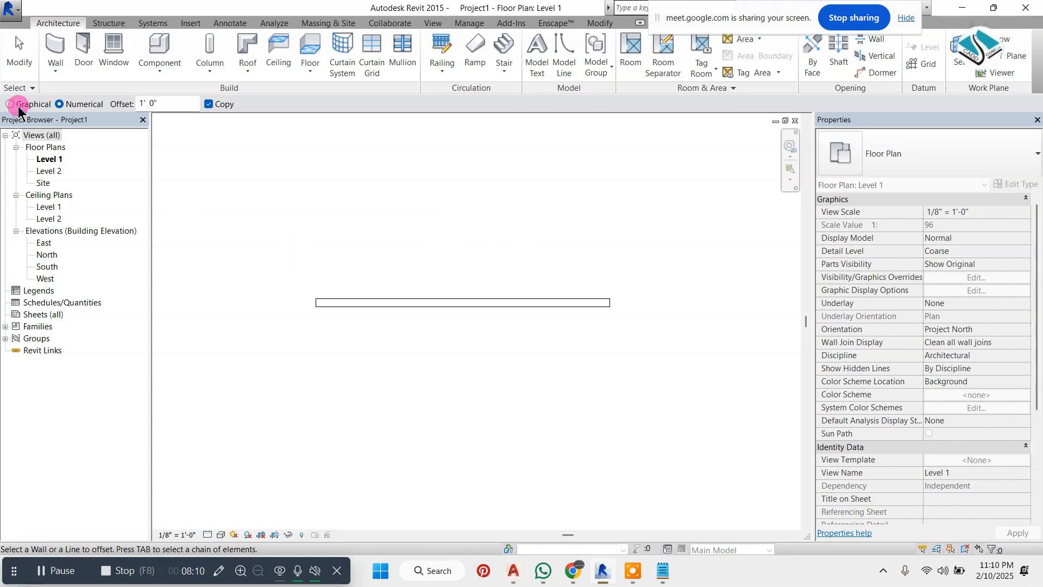
{"action": "scroll", "coordinate": [304, 342], "scroll_direction": "down", "scroll_amount": 2}
{"action": "scroll", "coordinate": [395, 270], "scroll_direction": "up", "scroll_amount": 2}
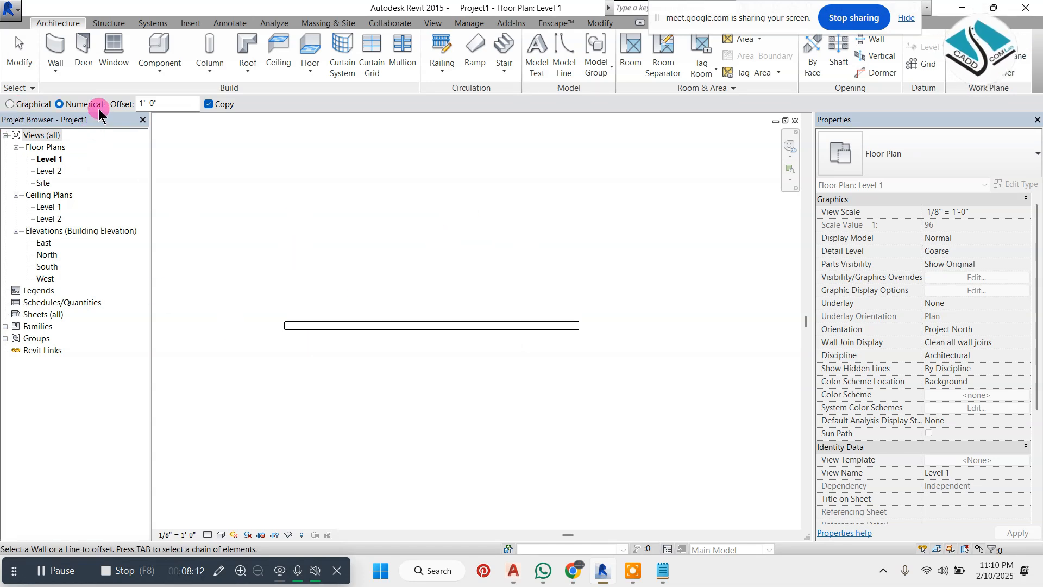
{"action": "double_click", "coordinate": [145, 103]}
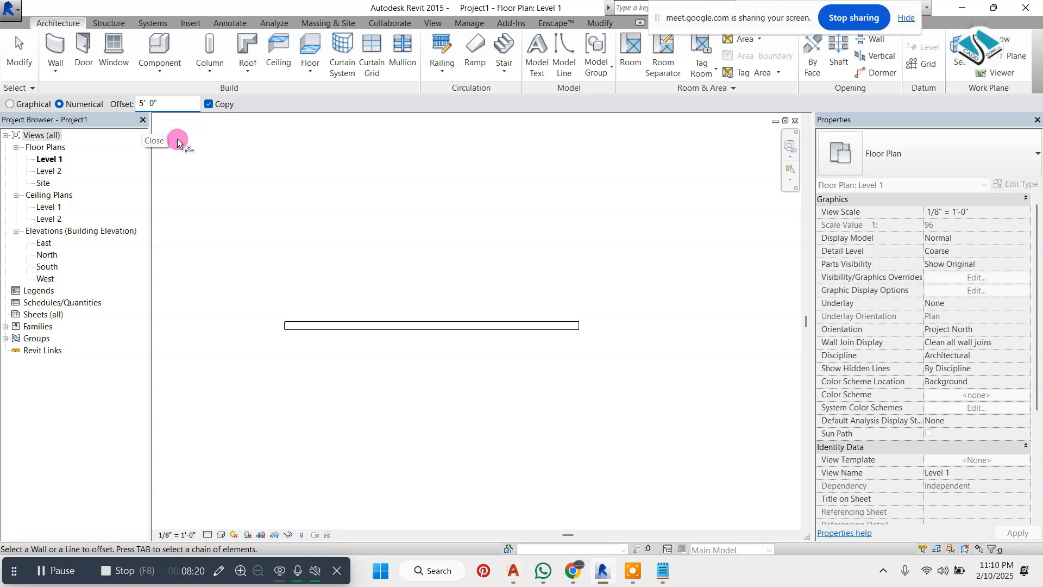
{"action": "scroll", "coordinate": [472, 383], "scroll_direction": "down", "scroll_amount": 2}
{"action": "left_click", "coordinate": [470, 368]}
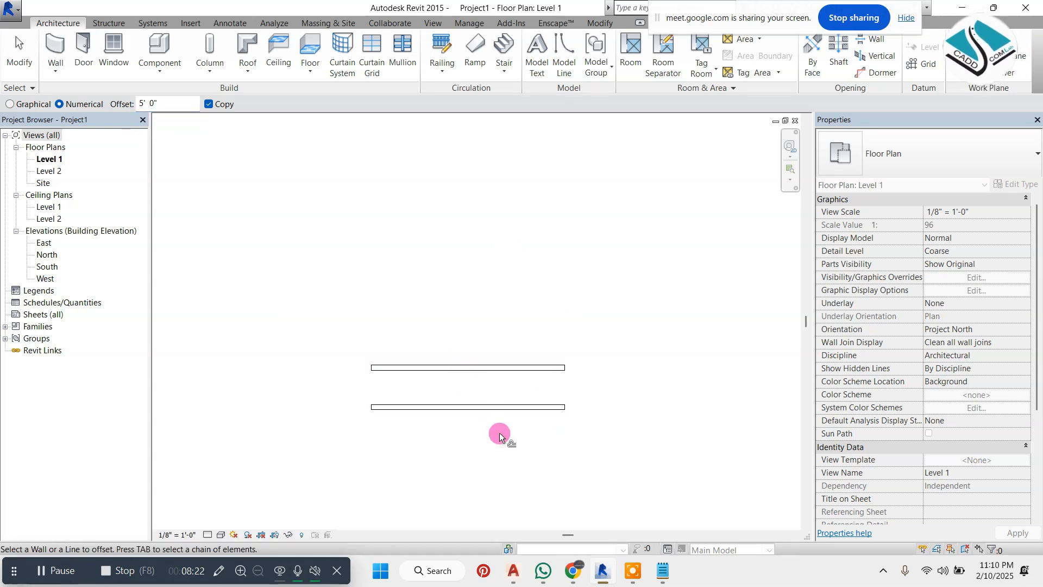
Turn off copying and offset the upper wall up and down in 5' 0" steps, ending 5' 0" above its original position.
{"action": "left_click", "coordinate": [209, 104]}
{"action": "left_click", "coordinate": [487, 370]}
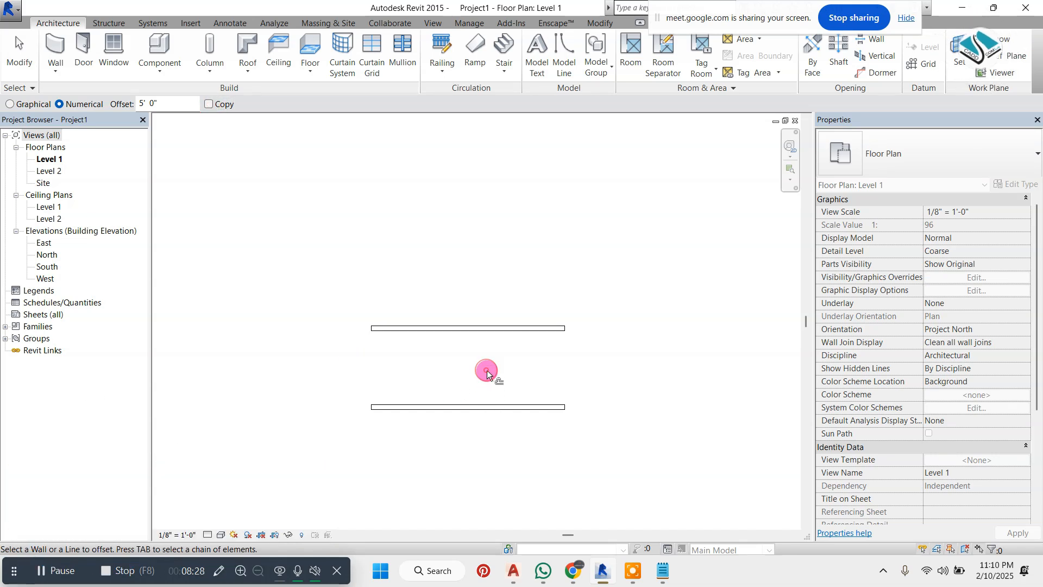
{"action": "left_click", "coordinate": [506, 332]}
{"action": "left_click", "coordinate": [508, 291]}
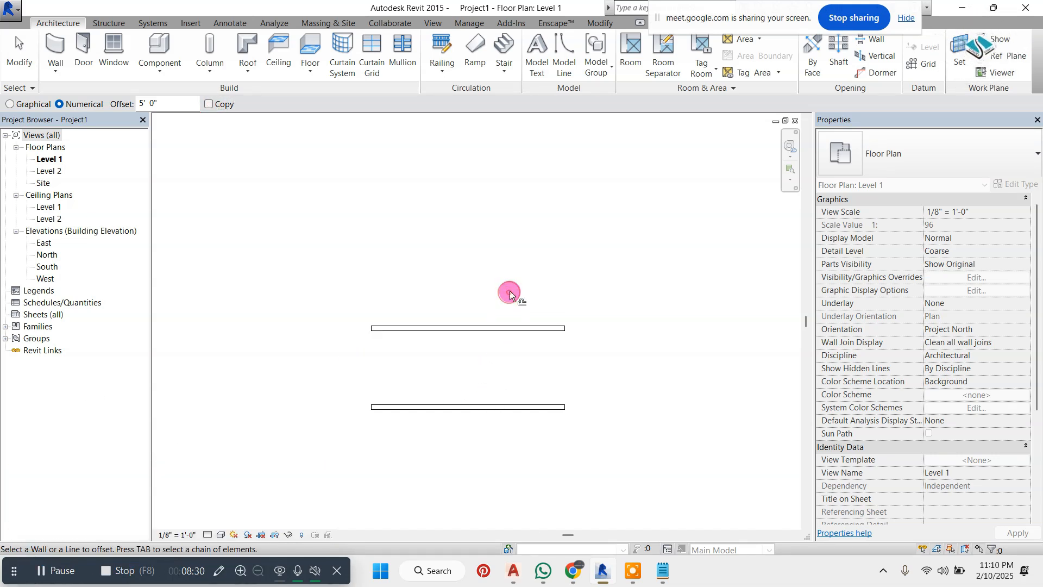
{"action": "left_click", "coordinate": [508, 333]}
{"action": "left_click", "coordinate": [499, 363]}
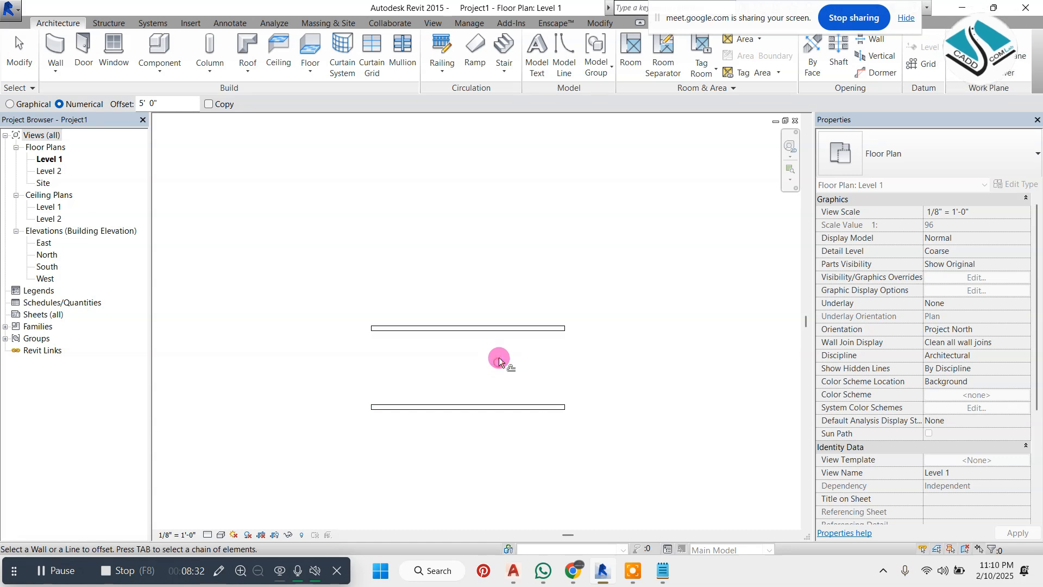
{"action": "left_click", "coordinate": [497, 328]}
{"action": "left_click", "coordinate": [504, 286]}
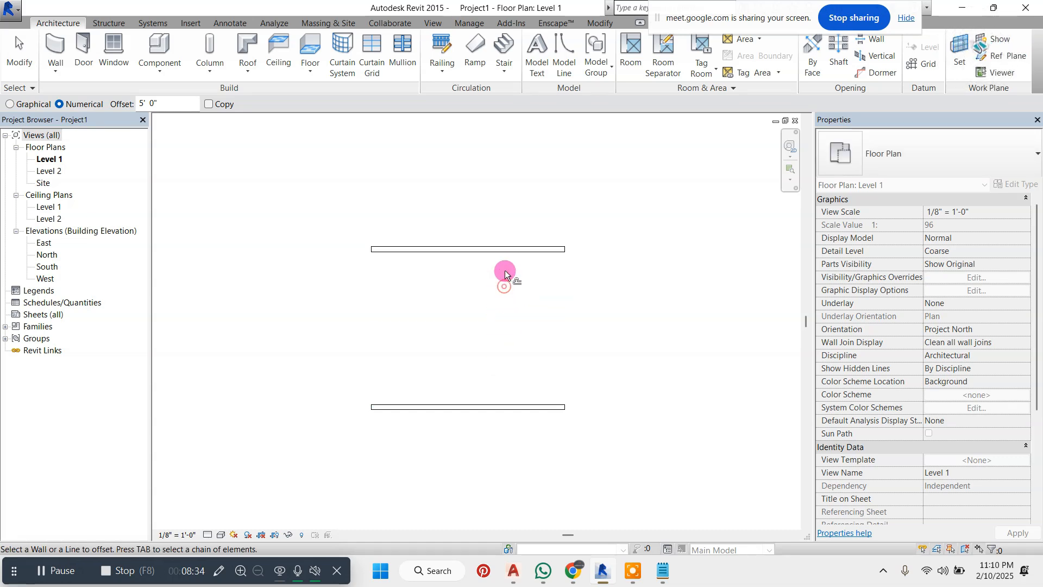
{"action": "left_click", "coordinate": [507, 255]}
{"action": "left_click", "coordinate": [504, 293]}
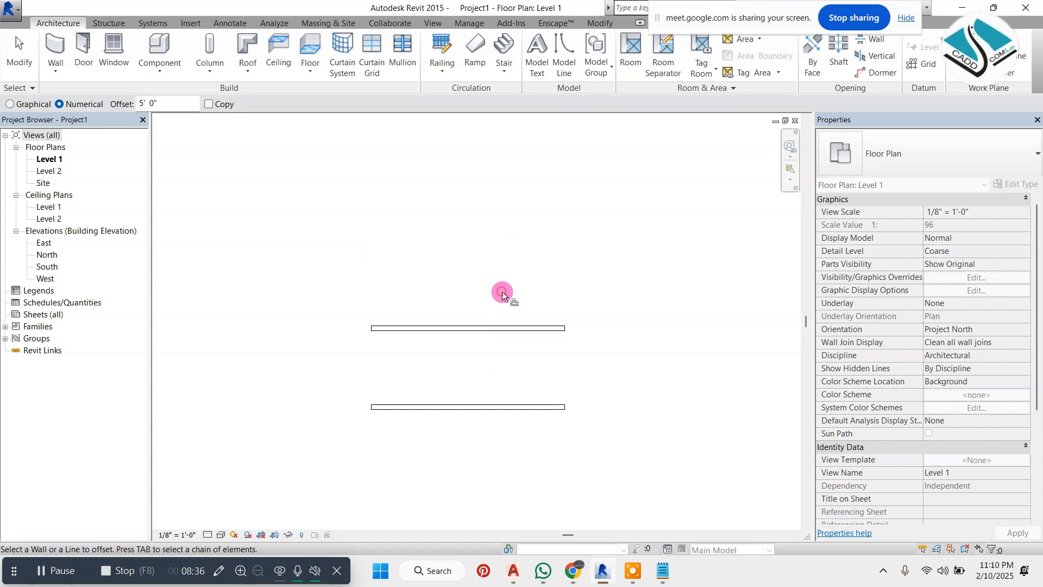
Turn copying back on and stack three copies above the upper wall at 5' 0" offsets.
{"action": "left_click", "coordinate": [209, 103]}
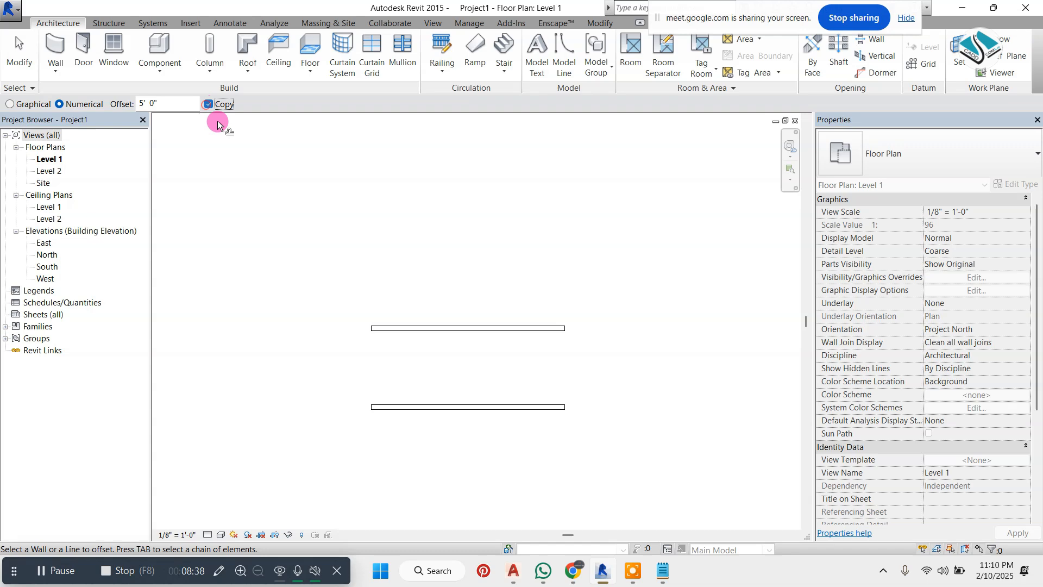
{"action": "left_click", "coordinate": [493, 329]}
{"action": "left_click", "coordinate": [494, 285]}
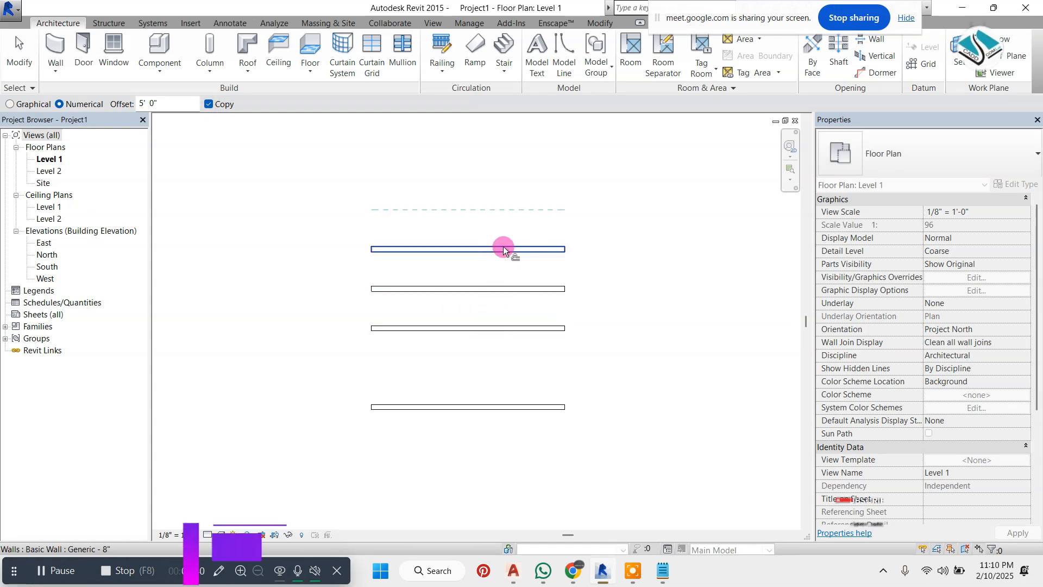
Change the Offset method to Graphical and place a copy of the topmost wall 10' 0" above it.
{"action": "left_click", "coordinate": [10, 104]}
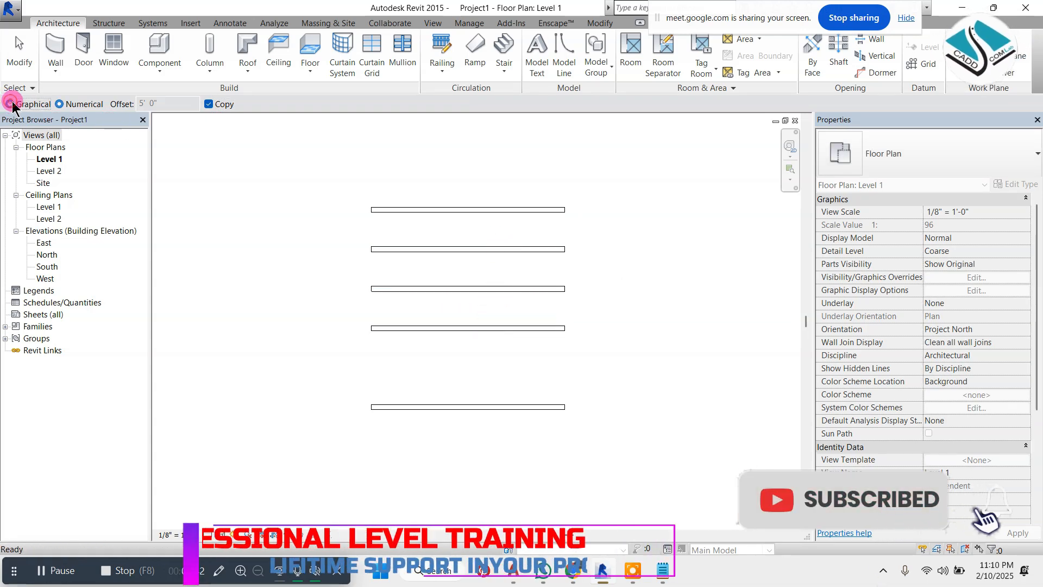
{"action": "scroll", "coordinate": [454, 354], "scroll_direction": "down", "scroll_amount": 2}
{"action": "scroll", "coordinate": [489, 234], "scroll_direction": "up", "scroll_amount": 1}
{"action": "left_click", "coordinate": [433, 269]}
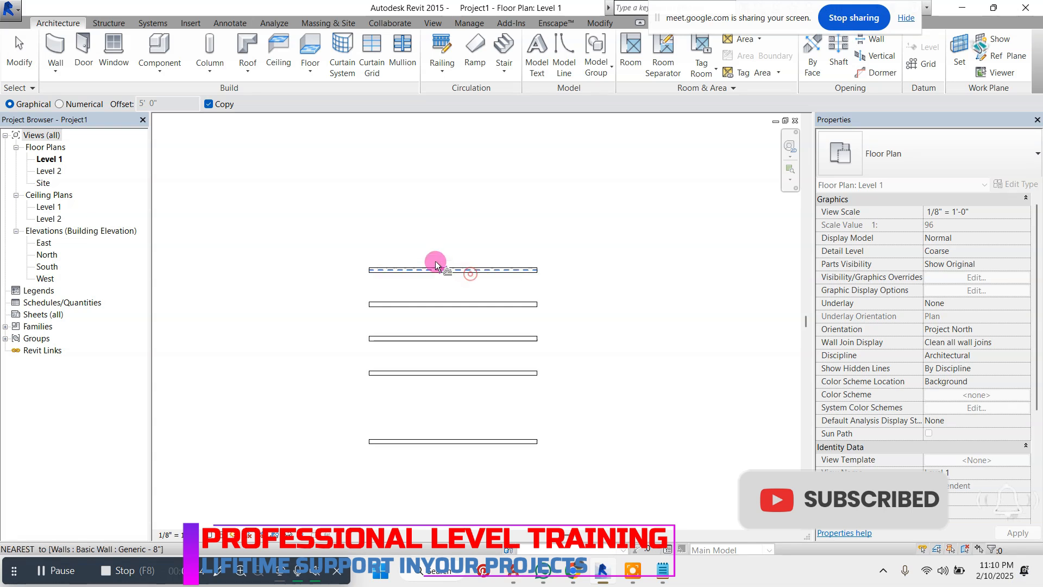
{"action": "left_click", "coordinate": [458, 268]}
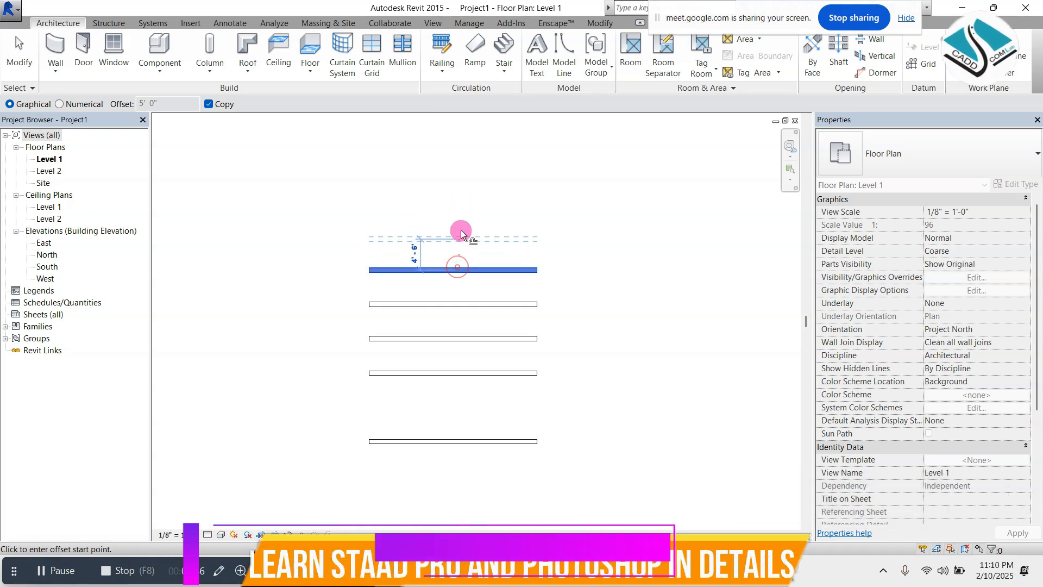
{"action": "left_click", "coordinate": [460, 201]}
{"action": "left_click", "coordinate": [462, 201]}
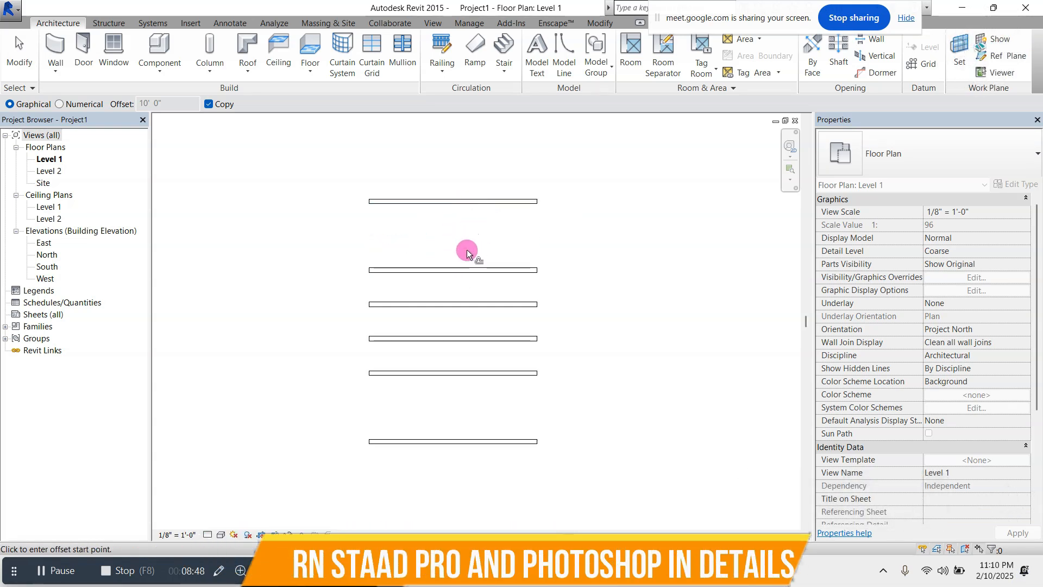
Graphically offset copies of the new top wall 6' 0" below, 6' 6" above and 3' 6" below it.
{"action": "left_click", "coordinate": [471, 202]}
{"action": "left_click", "coordinate": [472, 243]}
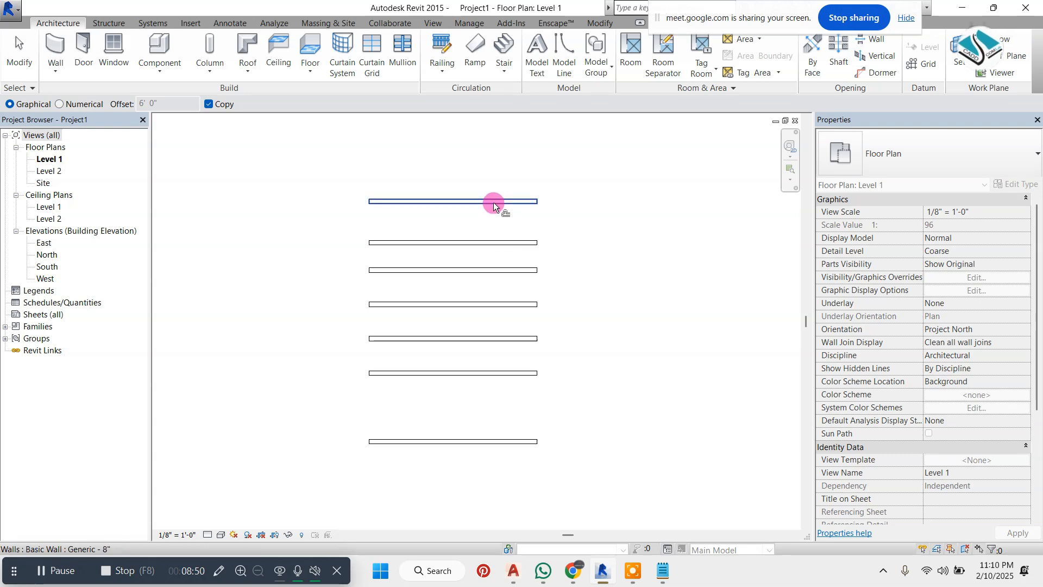
{"action": "left_click", "coordinate": [496, 203]}
{"action": "left_click", "coordinate": [488, 226]}
{"action": "left_click", "coordinate": [483, 180]}
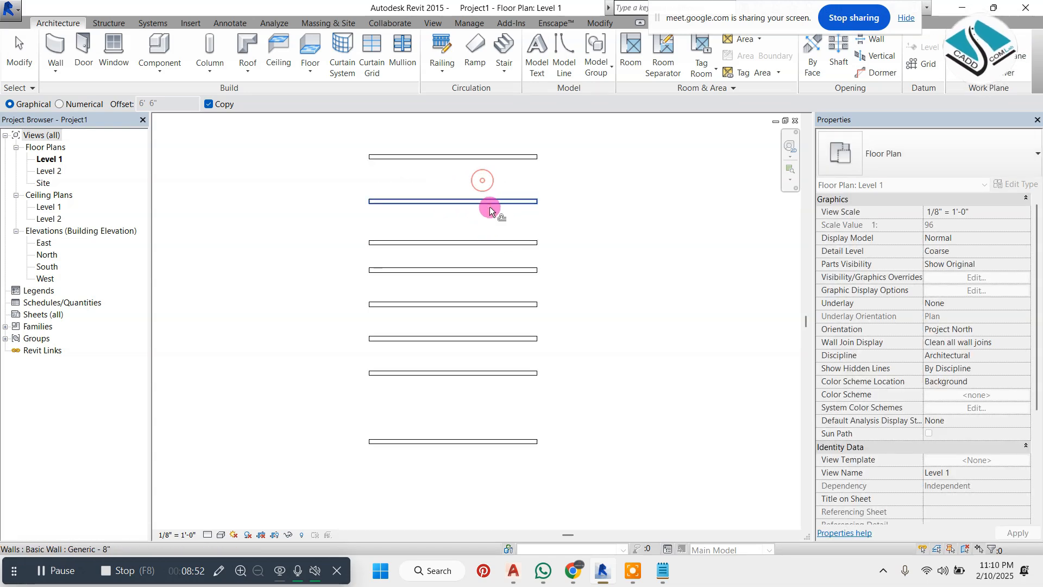
{"action": "left_click", "coordinate": [470, 202]}
{"action": "left_click", "coordinate": [470, 226]}
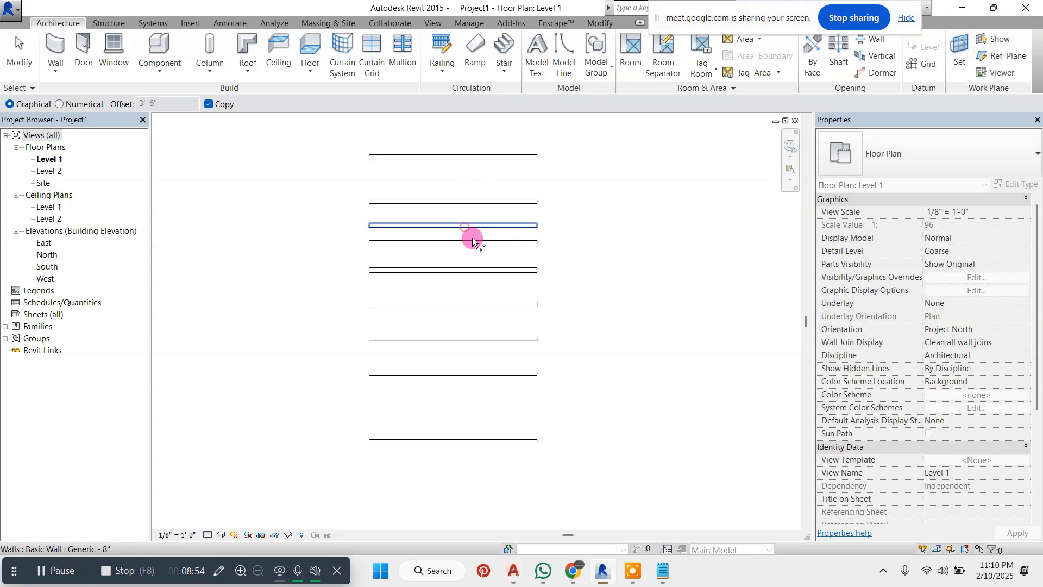
Graphically offset copies of the lowest wall 6' 6" above and 7' 0" below it.
{"action": "left_click", "coordinate": [526, 444]}
{"action": "left_click", "coordinate": [516, 445]}
{"action": "left_click", "coordinate": [509, 399]}
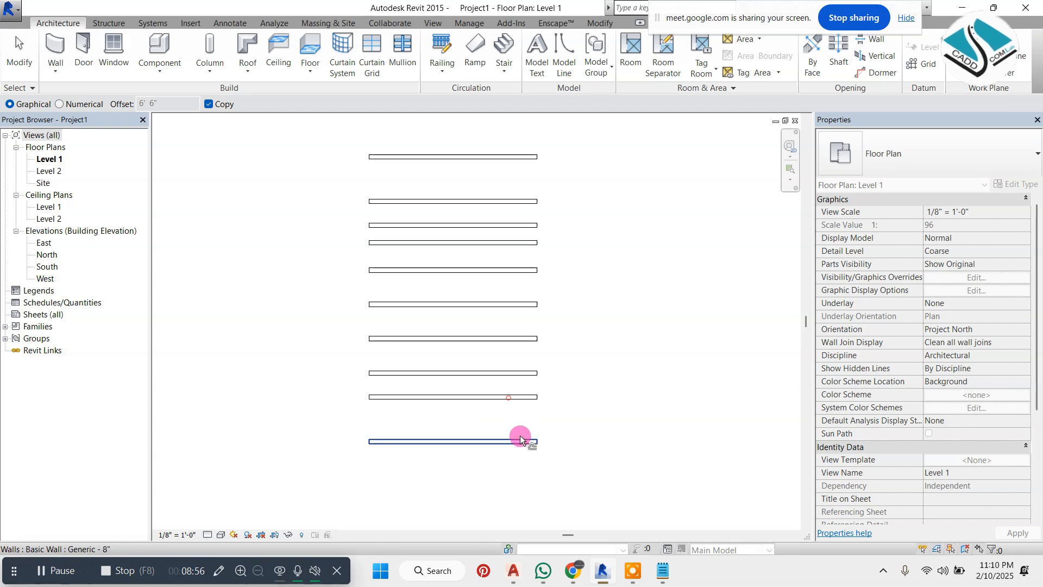
{"action": "left_click", "coordinate": [520, 438]}
{"action": "left_click", "coordinate": [514, 439]}
{"action": "left_click", "coordinate": [515, 488]}
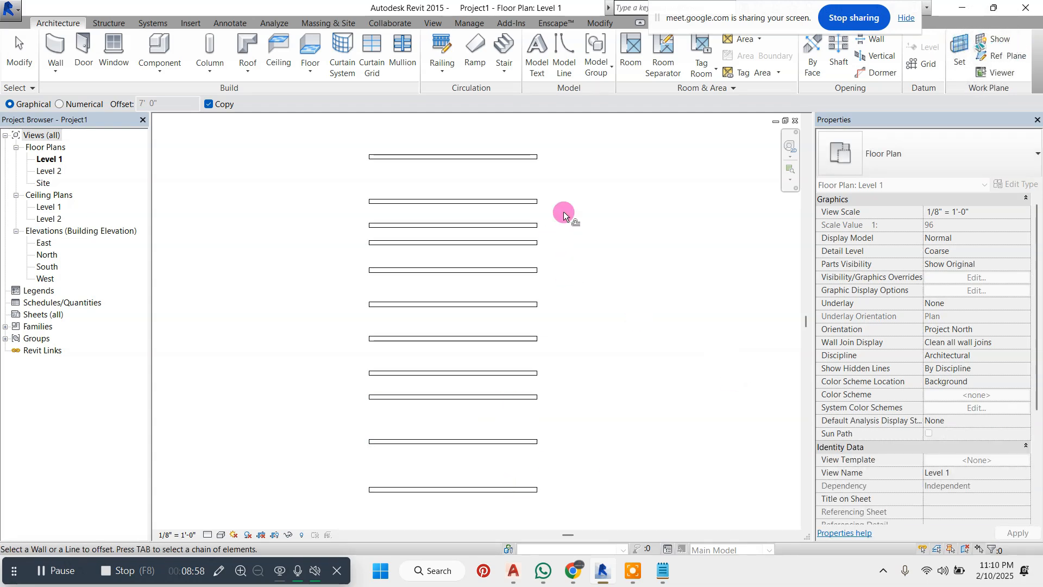
Leave the Offset command and delete all the stacked walls except the lowest one.
{"action": "key", "text": "Escape"}
{"action": "key", "text": "Escape"}
{"action": "left_click_drag", "start_coordinate": [599, 142], "coordinate": [217, 442]}
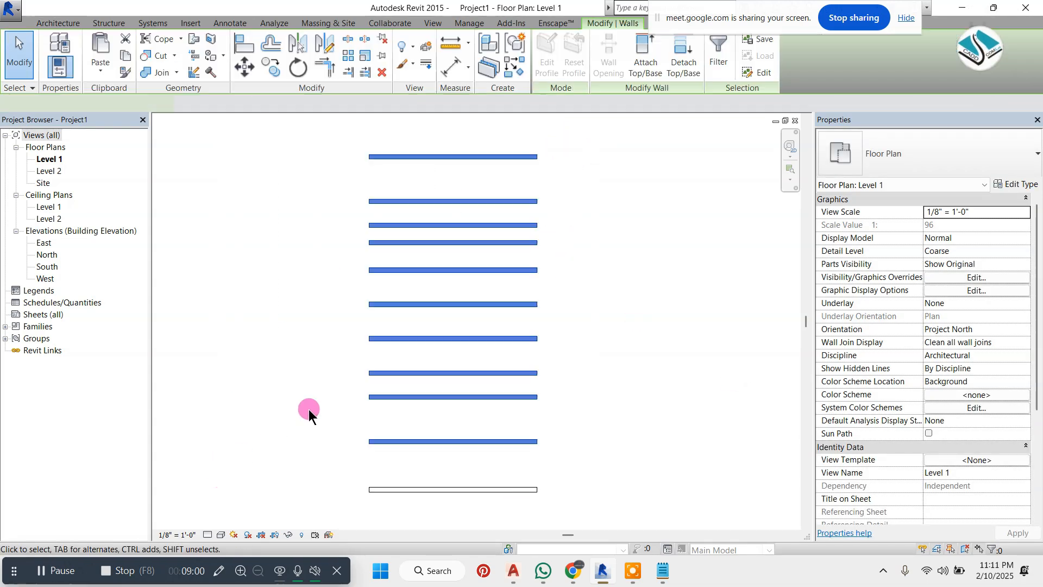
{"action": "key", "text": "Delete"}
{"action": "scroll", "coordinate": [513, 433], "scroll_direction": "up", "scroll_amount": 5}
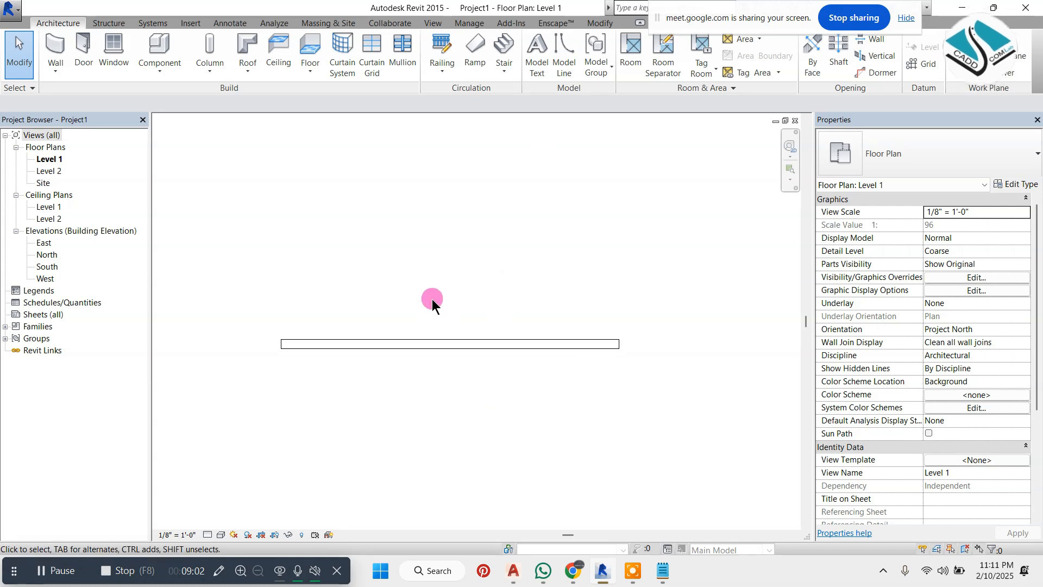
Switch to the Basic Commands notes in Notepad and add the lines "7-mirror-" and "A-Mirror pick axis" below the offset entry.
{"action": "left_click", "coordinate": [677, 575]}
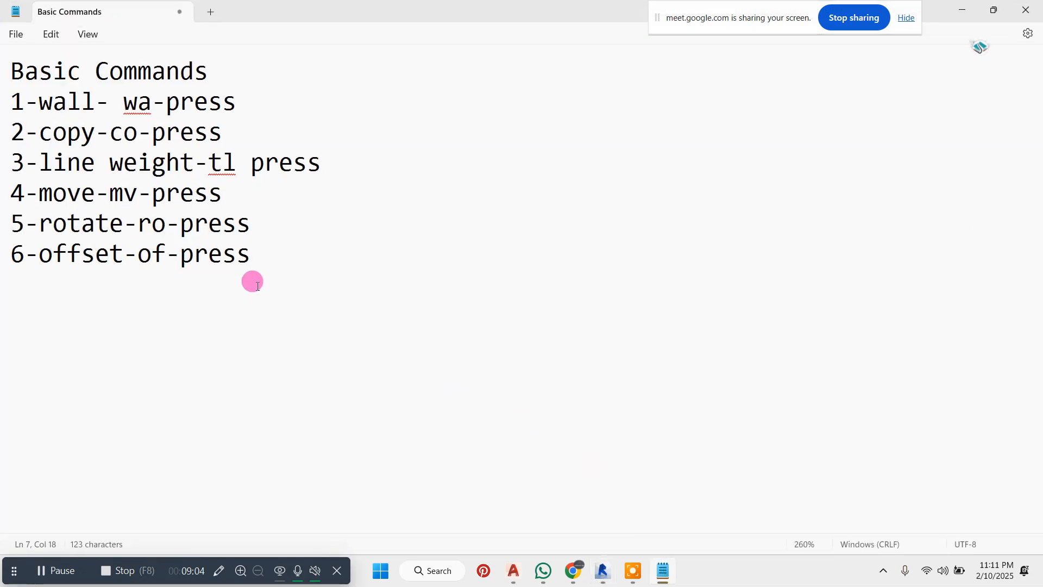
{"action": "left_click_drag", "start_coordinate": [262, 249], "coordinate": [3, 253]}
{"action": "left_click", "coordinate": [365, 250]}
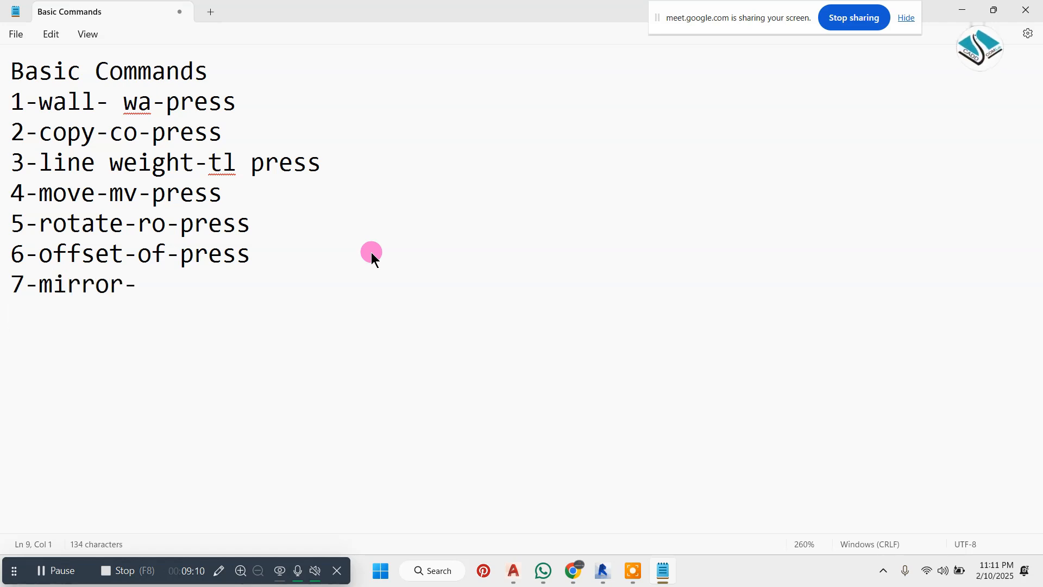
{"action": "type", "text": "-"}
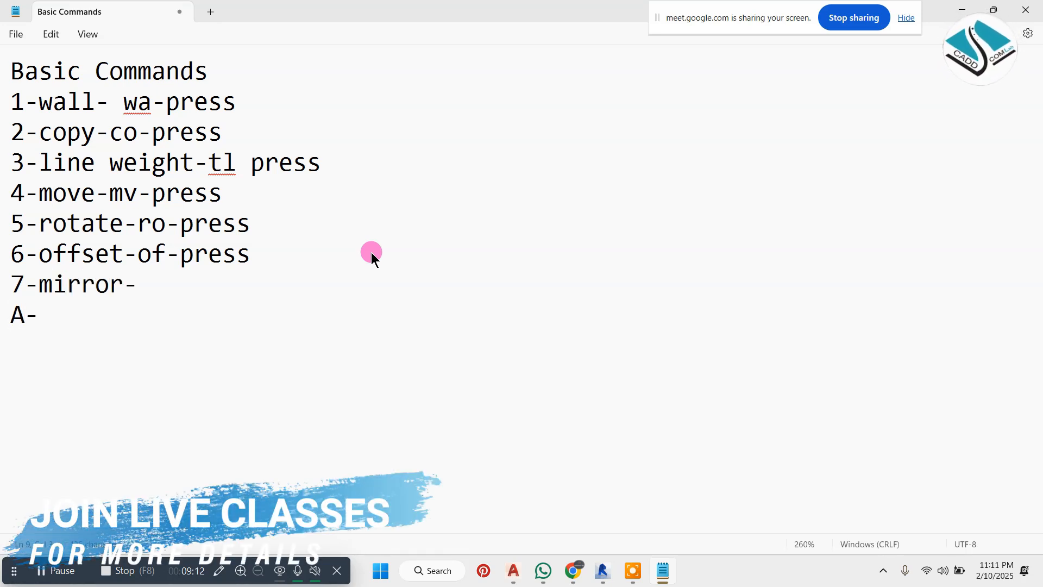
{"action": "type", "text": "Mirror pi"}
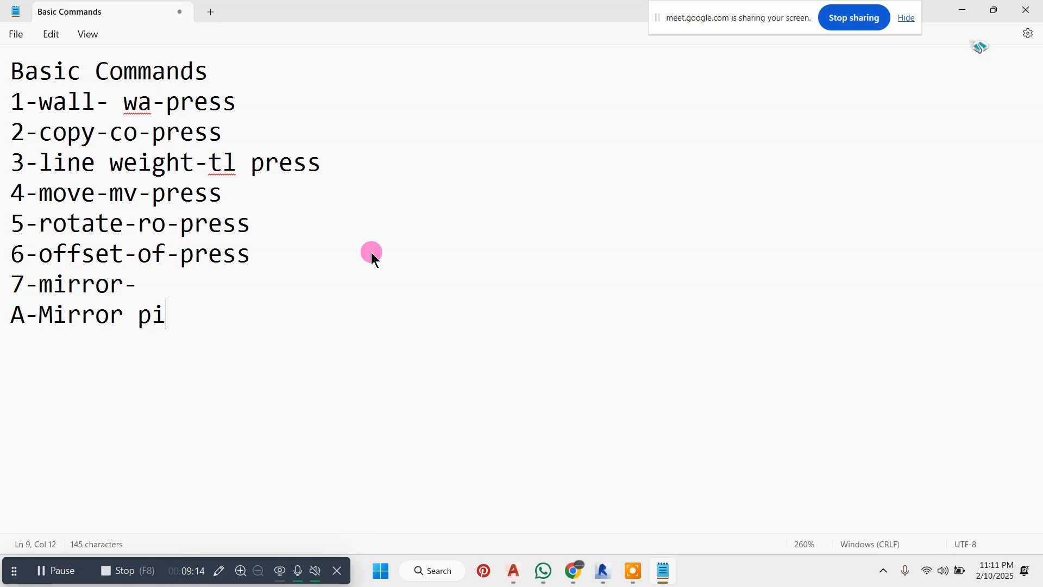
{"action": "type", "text": "ck azi"}
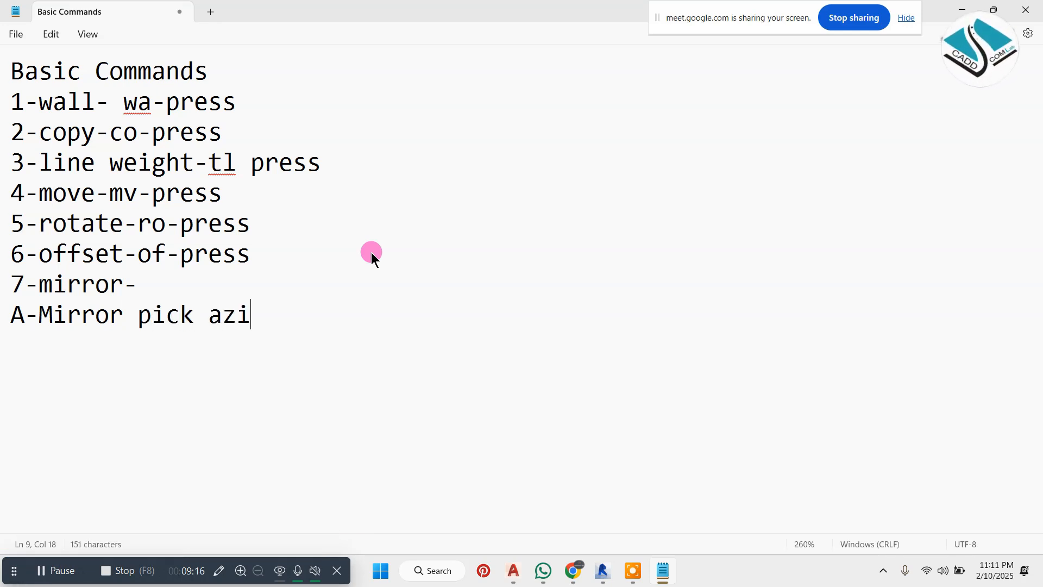
{"action": "key", "text": "BackSpace"}
{"action": "key", "text": "BackSpace"}
{"action": "type", "text": "z"}
{"action": "key", "text": "BackSpace"}
{"action": "type", "text": "xis"}
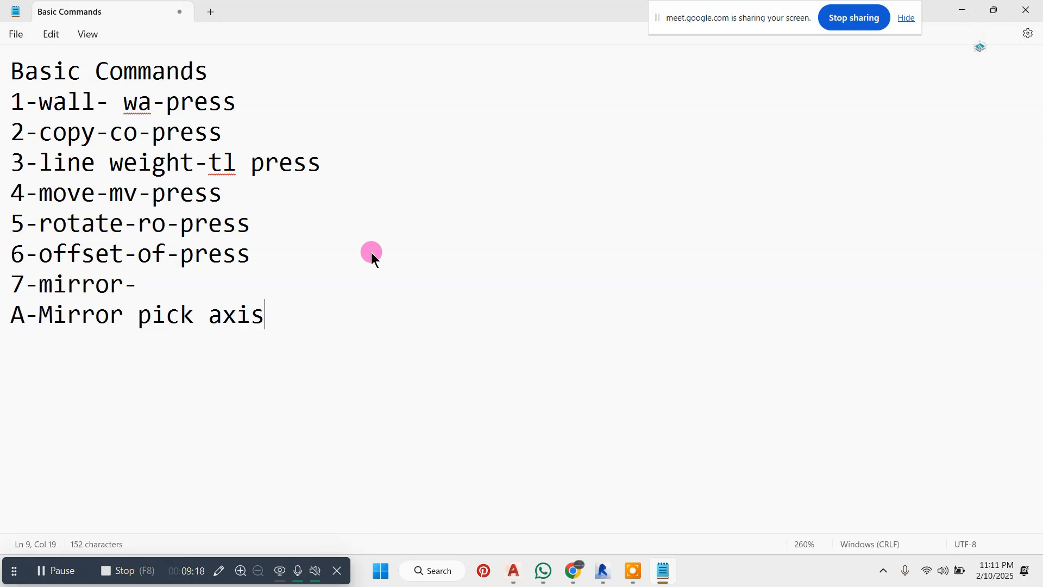
{"action": "key", "text": "Return"}
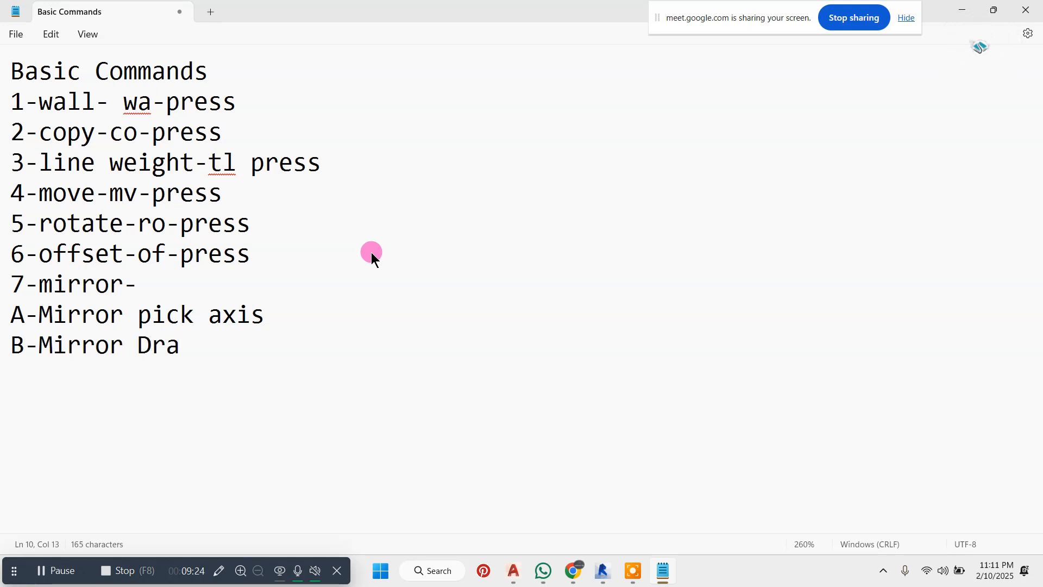
Add the line "B-Mirror Draw Axis" and capitalise "Axis" in the Mirror pick line above it.
{"action": "type", "text": "B-Mirror Draw Axix"}
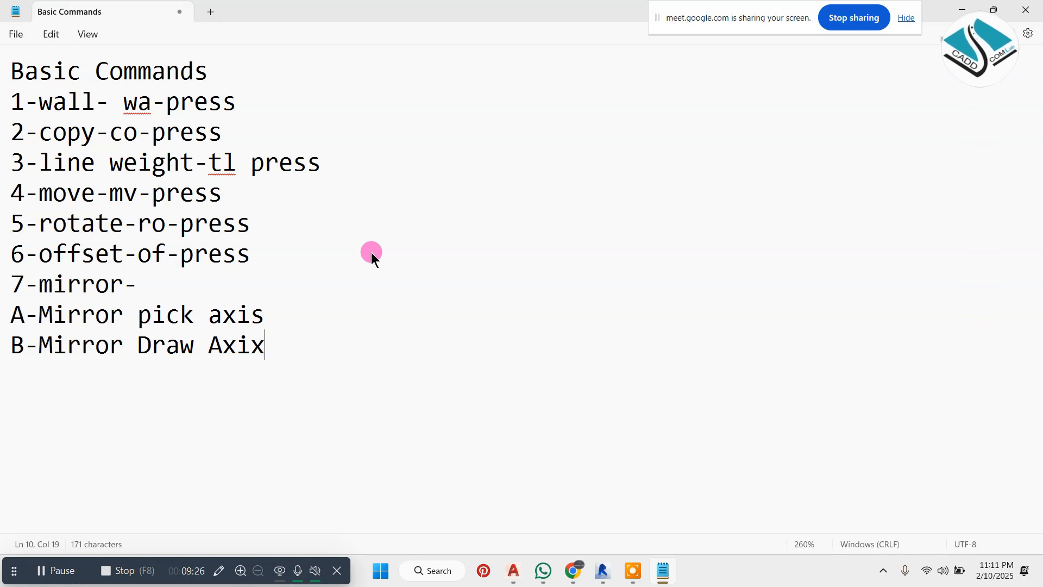
{"action": "left_click", "coordinate": [219, 315]}
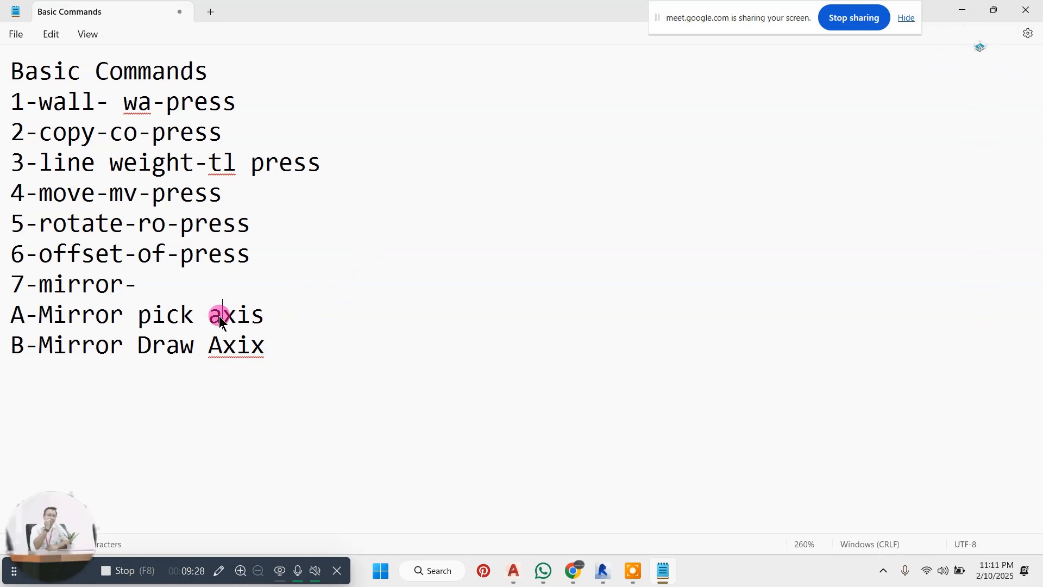
{"action": "key", "text": "BackSpace"}
{"action": "type", "text": "A"}
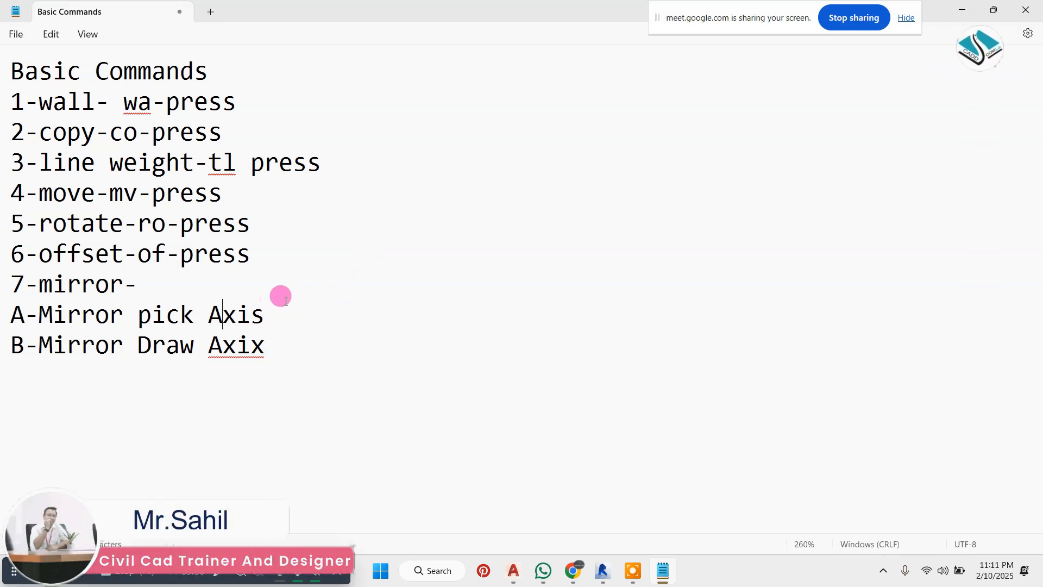
{"action": "key", "text": "BackSpace"}
{"action": "type", "text": "s"}
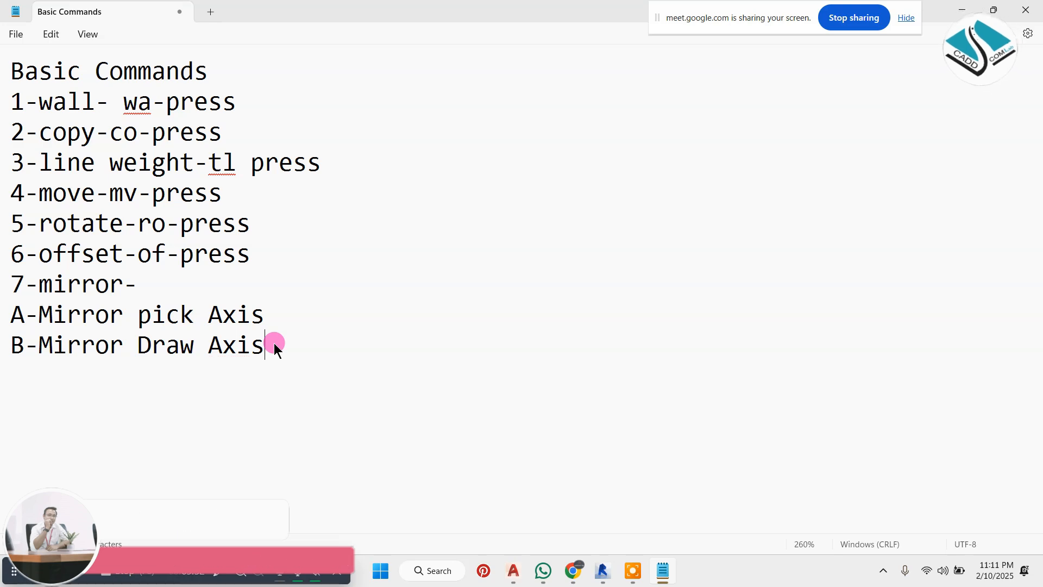
{"action": "triple_click", "coordinate": [282, 303]}
{"action": "triple_click", "coordinate": [343, 347]}
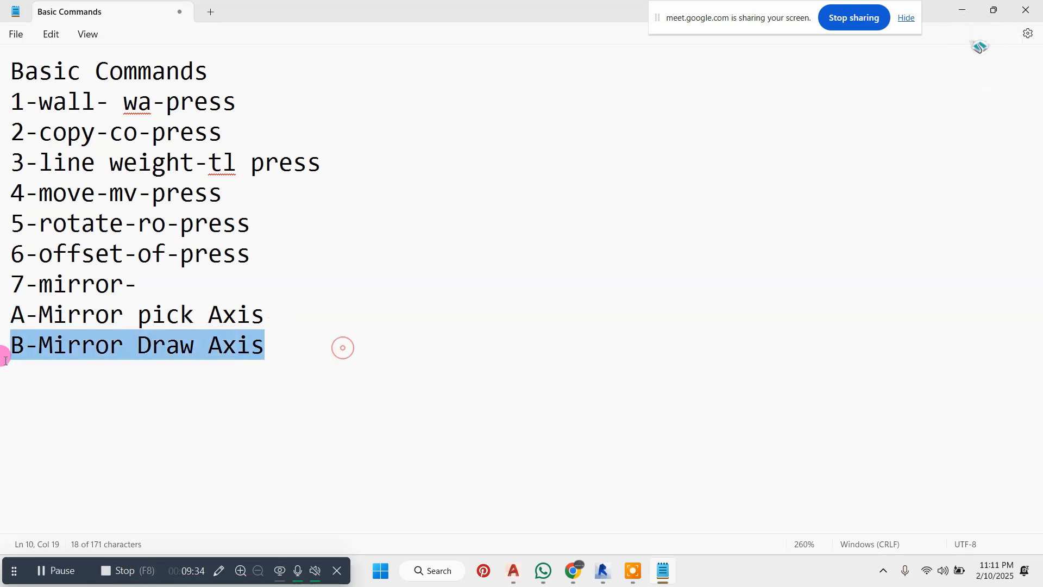
Switch back to Revit and delete the remaining horizontal wall from the Level 1 plan.
{"action": "left_click", "coordinate": [962, 10]}
{"action": "left_click_drag", "start_coordinate": [681, 291], "coordinate": [427, 369]}
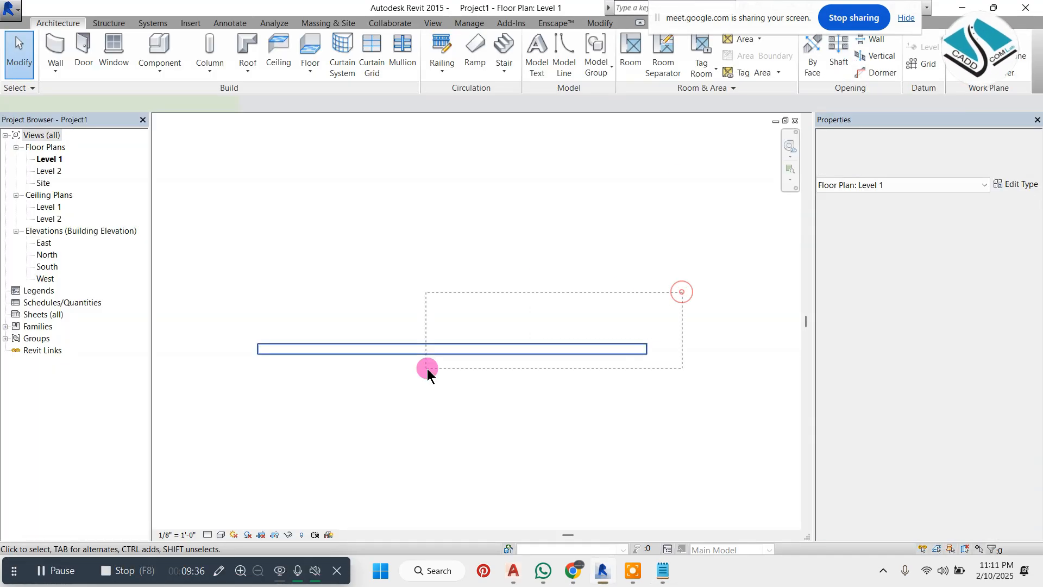
{"action": "key", "text": "Delete"}
{"action": "scroll", "coordinate": [438, 287], "scroll_direction": "down", "scroll_amount": 2}
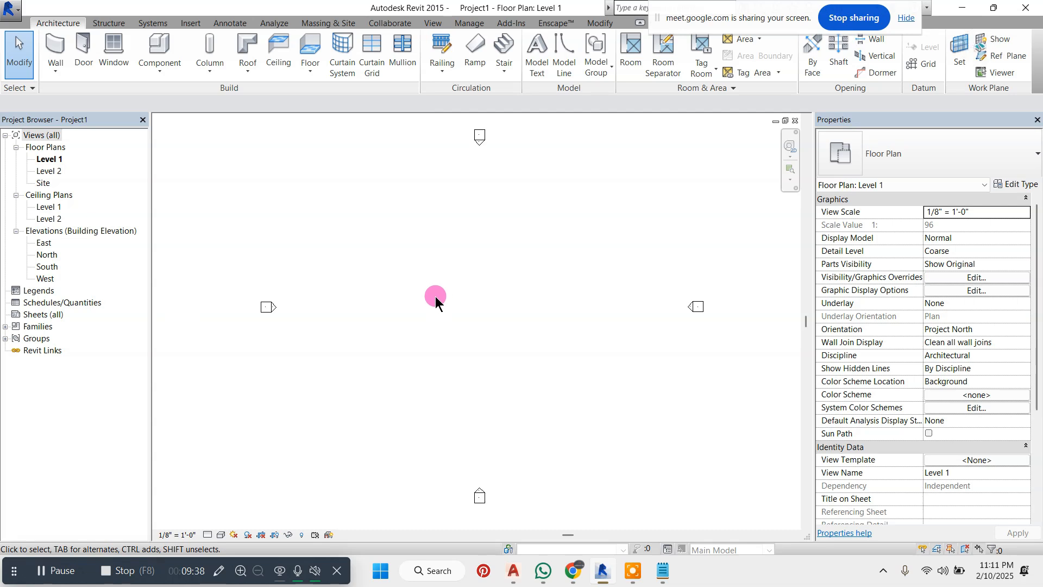
Draw a circular Generic - 8" wall left of centre between the elevation markers.
{"action": "left_click", "coordinate": [54, 48]}
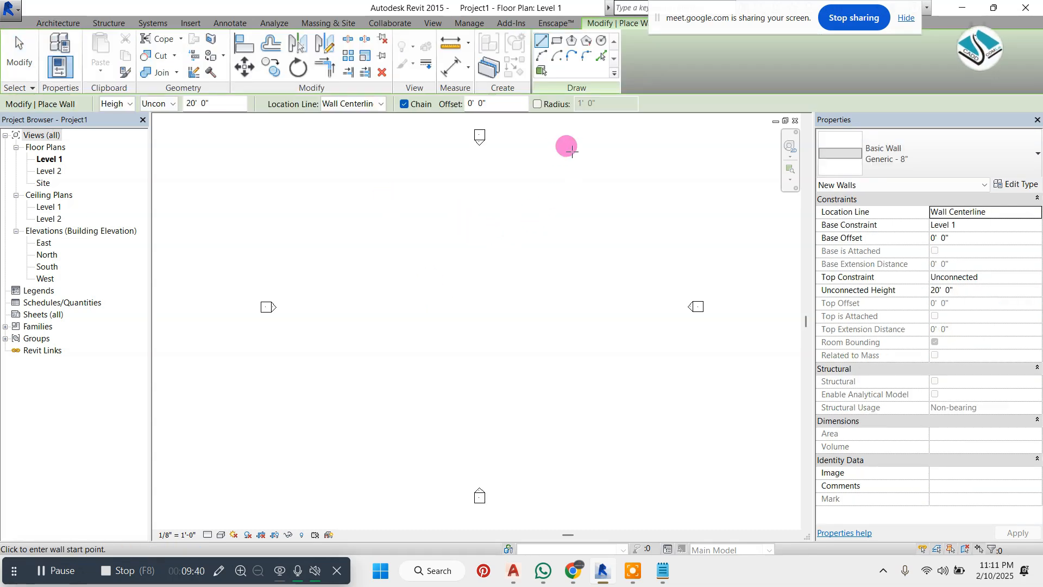
{"action": "left_click", "coordinate": [601, 41]}
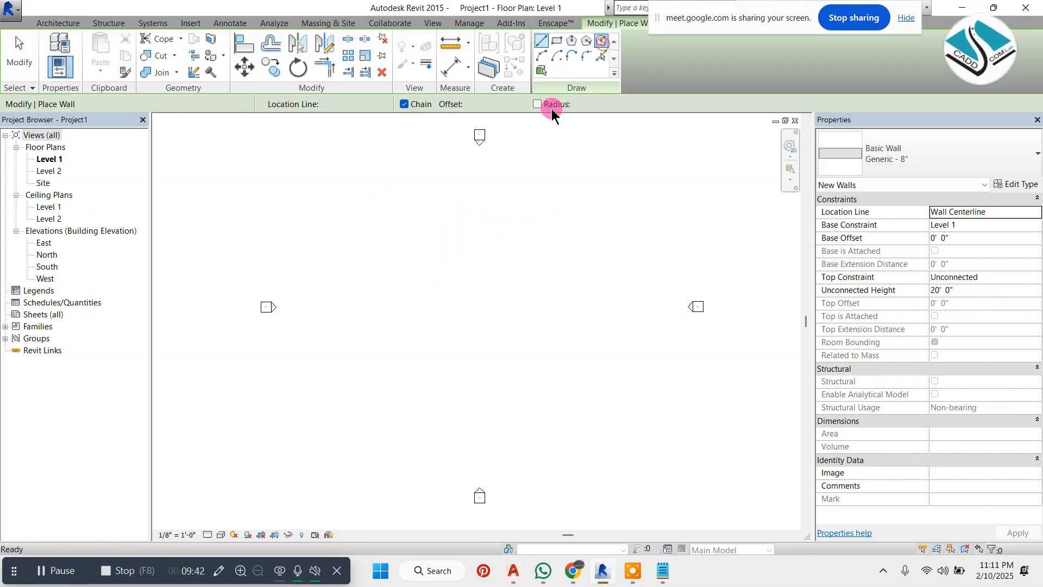
{"action": "left_click", "coordinate": [422, 308]}
{"action": "left_click", "coordinate": [468, 276]}
{"action": "scroll", "coordinate": [456, 344], "scroll_direction": "up", "scroll_amount": 1}
{"action": "key", "text": "Escape"}
{"action": "key", "text": "Escape"}
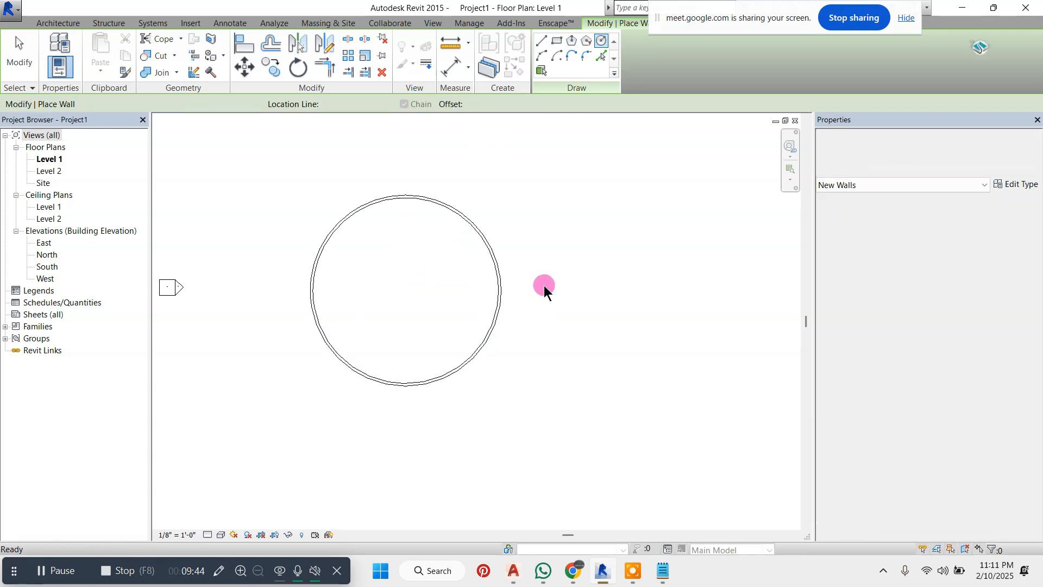
Draw a straight vertical wall just to the right of the circular wall, extending past it at both ends.
{"action": "left_click", "coordinate": [62, 46]}
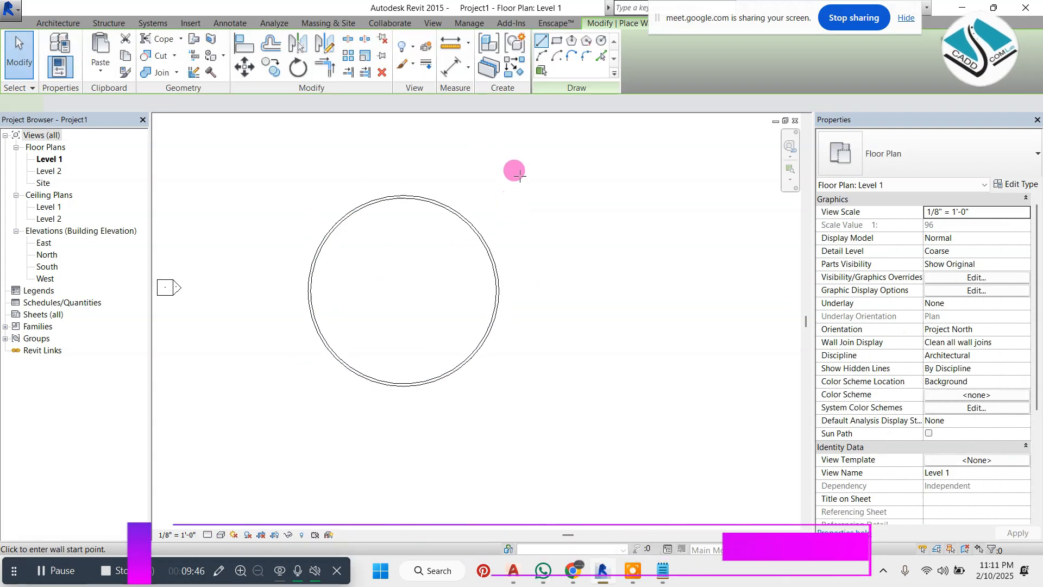
{"action": "left_click", "coordinate": [526, 167]}
{"action": "left_click", "coordinate": [532, 448]}
{"action": "key", "text": "Escape"}
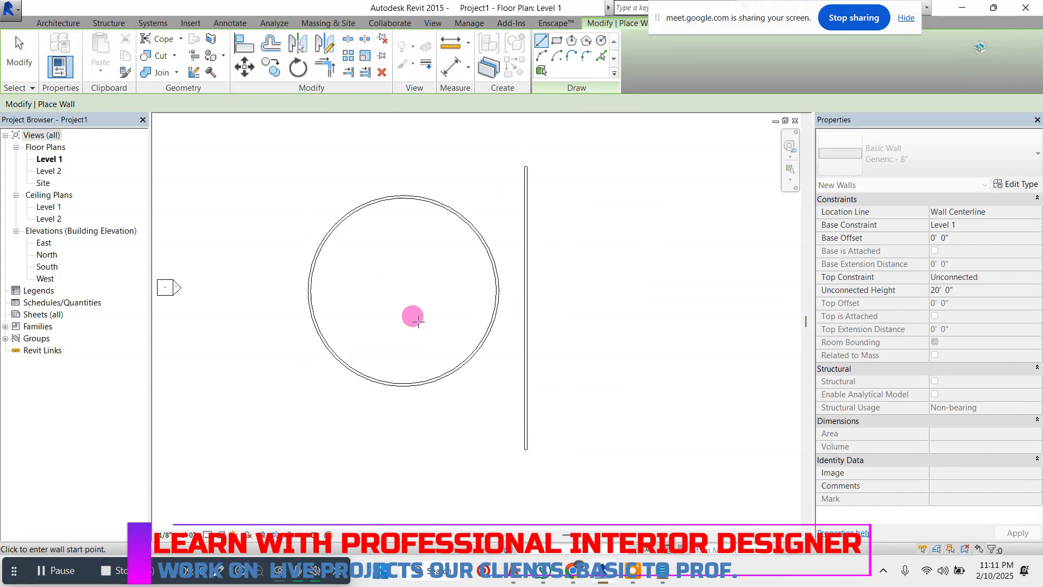
{"action": "scroll", "coordinate": [410, 316], "scroll_direction": "down", "scroll_amount": 2}
{"action": "scroll", "coordinate": [512, 282], "scroll_direction": "up", "scroll_amount": 2}
{"action": "scroll", "coordinate": [511, 291], "scroll_direction": "down", "scroll_amount": 1}
{"action": "key", "text": "Escape"}
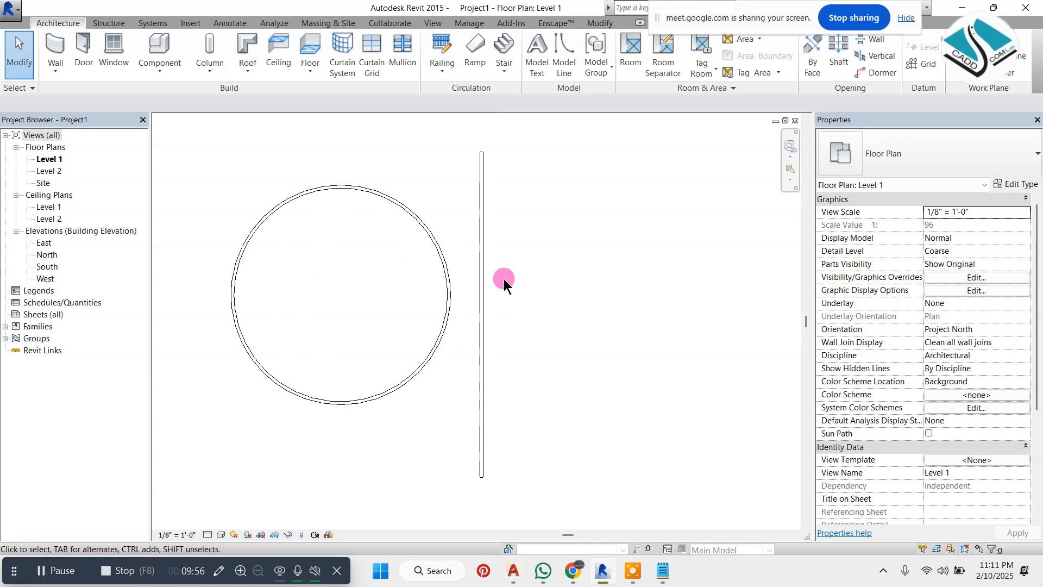
Switch to the Notepad notes and append "mm press" to the Mirror pick Axis line and "dm press" to the Mirror Draw Axis line.
{"action": "left_click_drag", "start_coordinate": [458, 143], "coordinate": [152, 484]}
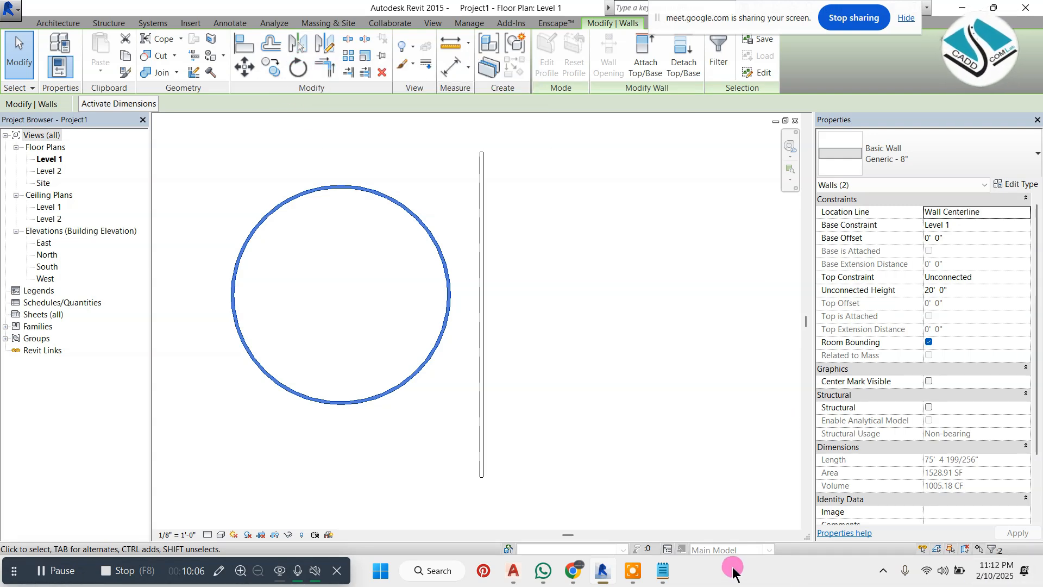
{"action": "left_click", "coordinate": [664, 571]}
{"action": "left_click", "coordinate": [292, 320]}
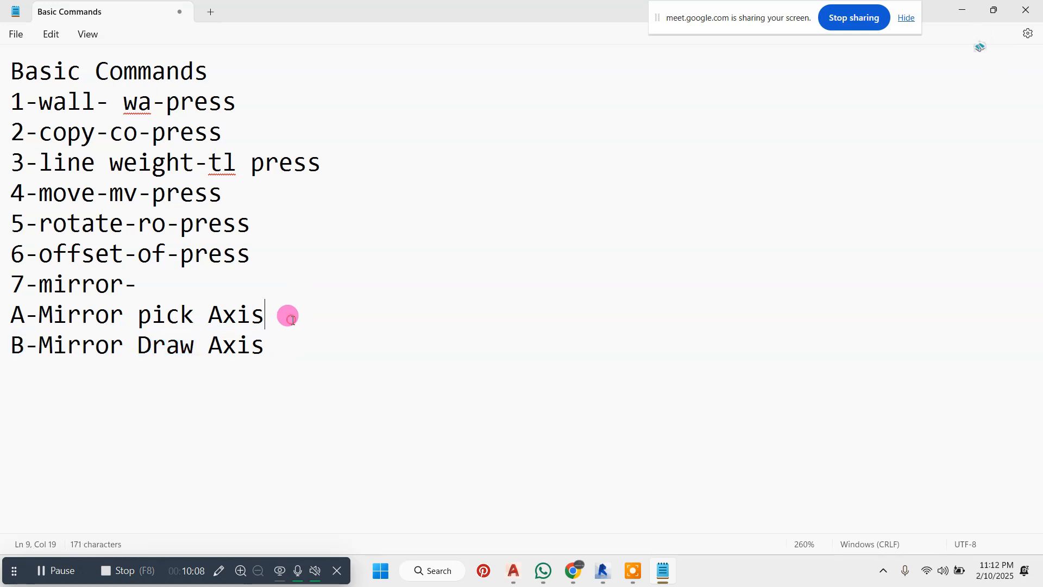
{"action": "type", "text": "mm"}
{"action": "left_click", "coordinate": [298, 343]}
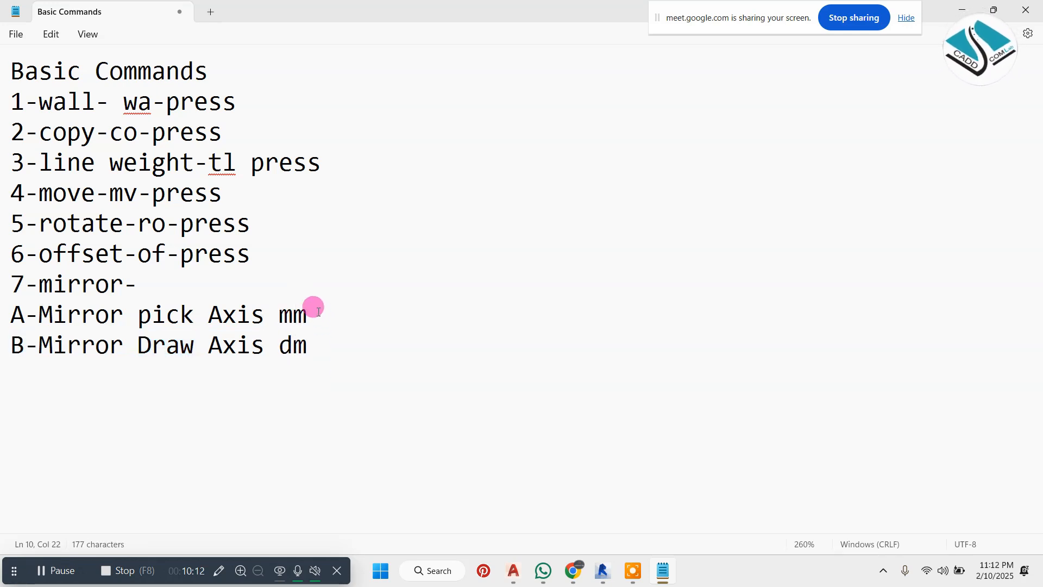
{"action": "type", "text": "press"}
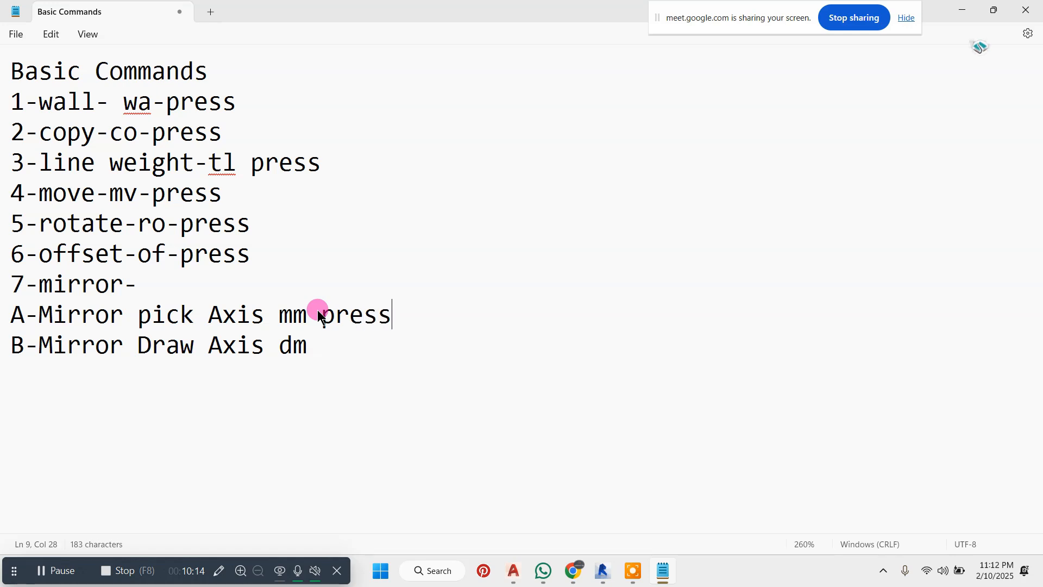
{"action": "type", "text": "press"}
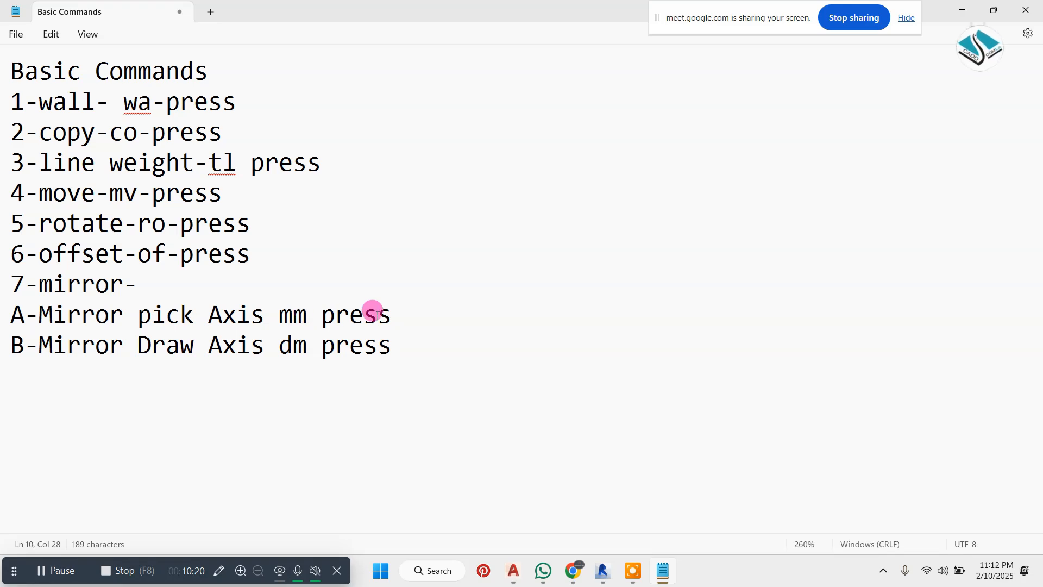
{"action": "left_click_drag", "start_coordinate": [408, 314], "coordinate": [4, 316]}
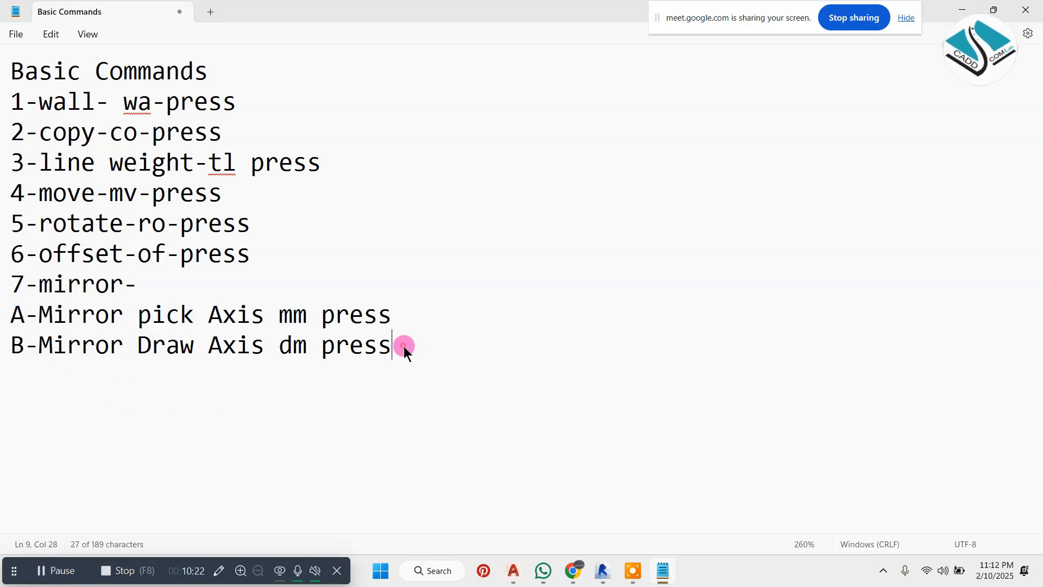
{"action": "triple_click", "coordinate": [402, 352]}
Switch back to Revit and mirror a copy of the circular wall with Mirror - Pick Axis, using the vertical wall as the axis.
{"action": "left_click", "coordinate": [962, 10]}
{"action": "left_click", "coordinate": [530, 257]}
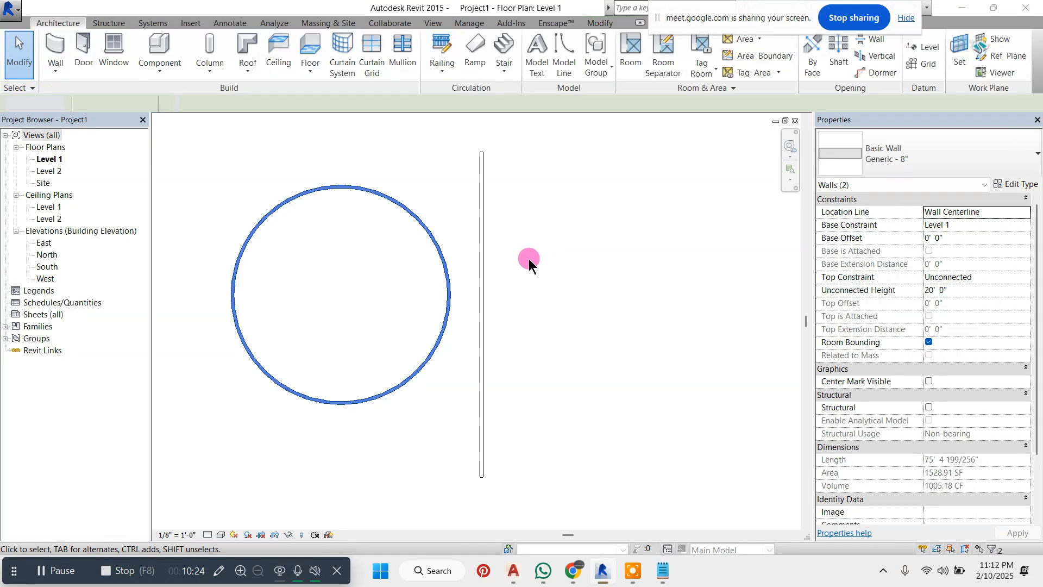
{"action": "left_click_drag", "start_coordinate": [448, 197], "coordinate": [393, 240]}
{"action": "left_click_drag", "start_coordinate": [458, 158], "coordinate": [169, 461]}
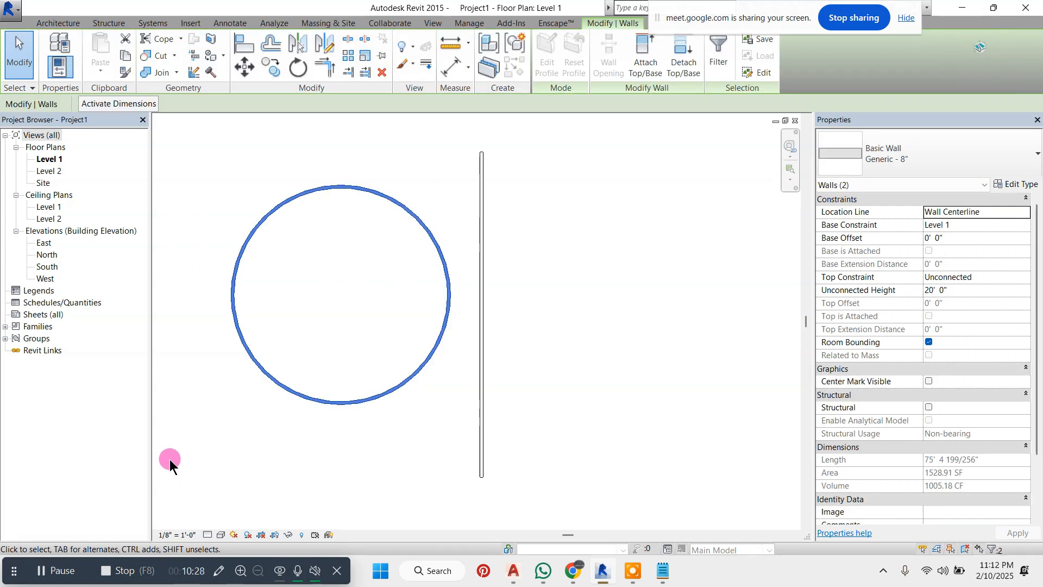
{"action": "key", "text": "m"}
{"action": "key", "text": "m"}
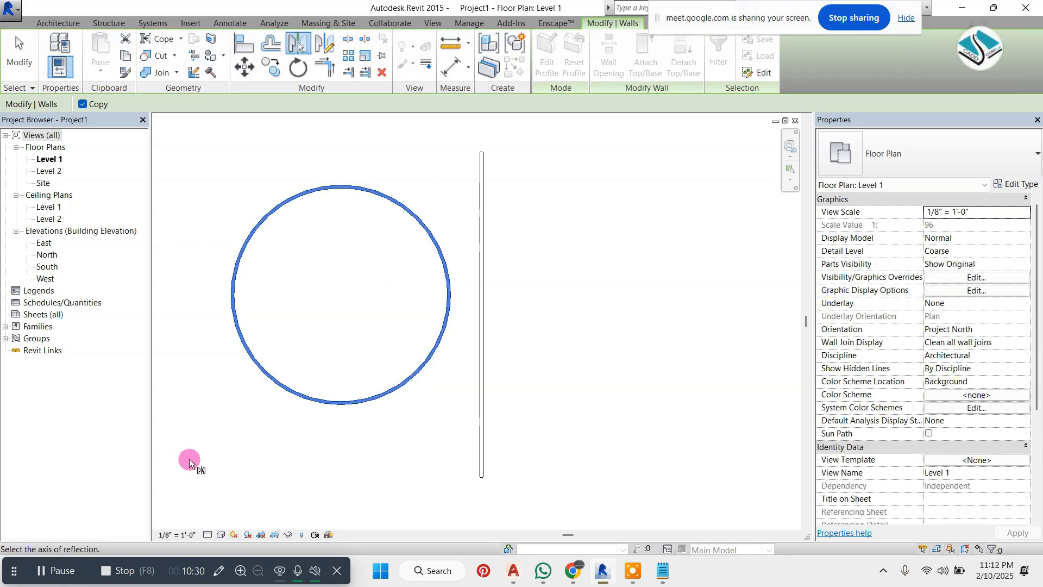
{"action": "left_click", "coordinate": [483, 314]}
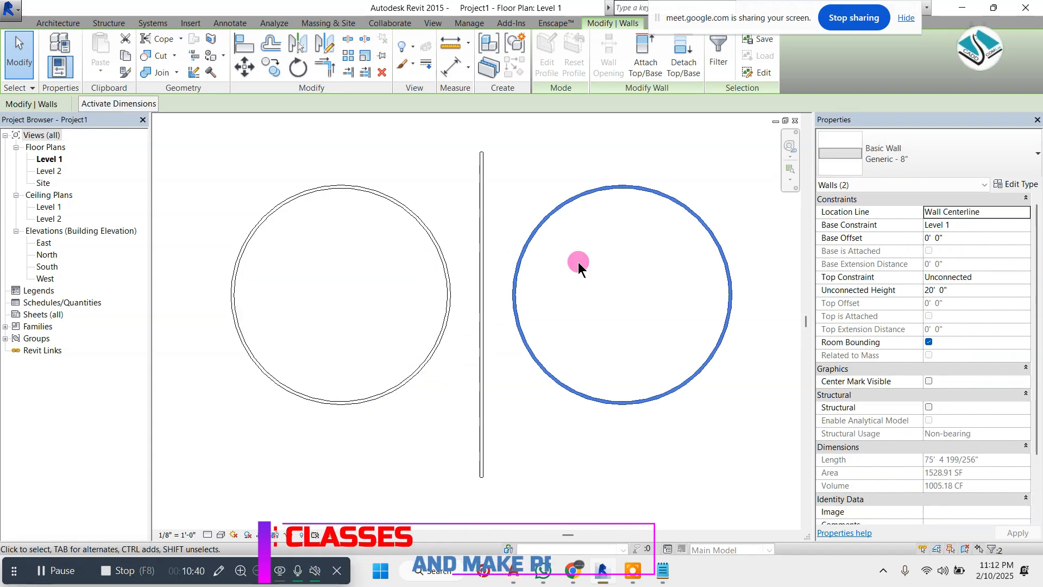
Delete the mirrored circular wall and the vertical axis wall, keeping only the original circle.
{"action": "left_click", "coordinate": [724, 155]}
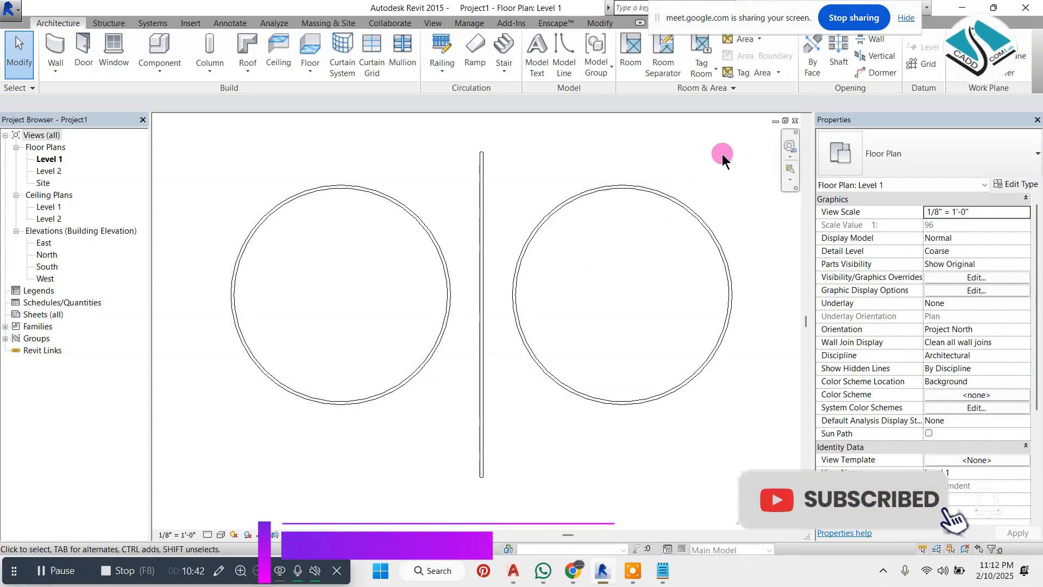
{"action": "left_click_drag", "start_coordinate": [724, 155], "coordinate": [450, 433]}
{"action": "left_click", "coordinate": [729, 158]}
{"action": "left_click_drag", "start_coordinate": [728, 158], "coordinate": [491, 422]}
{"action": "key", "text": "Delete"}
Review the Mirror pick Axis and Mirror Draw Axis shortcuts in the Notepad notes, and return to Revit.
{"action": "key", "text": "alt+Tab"}
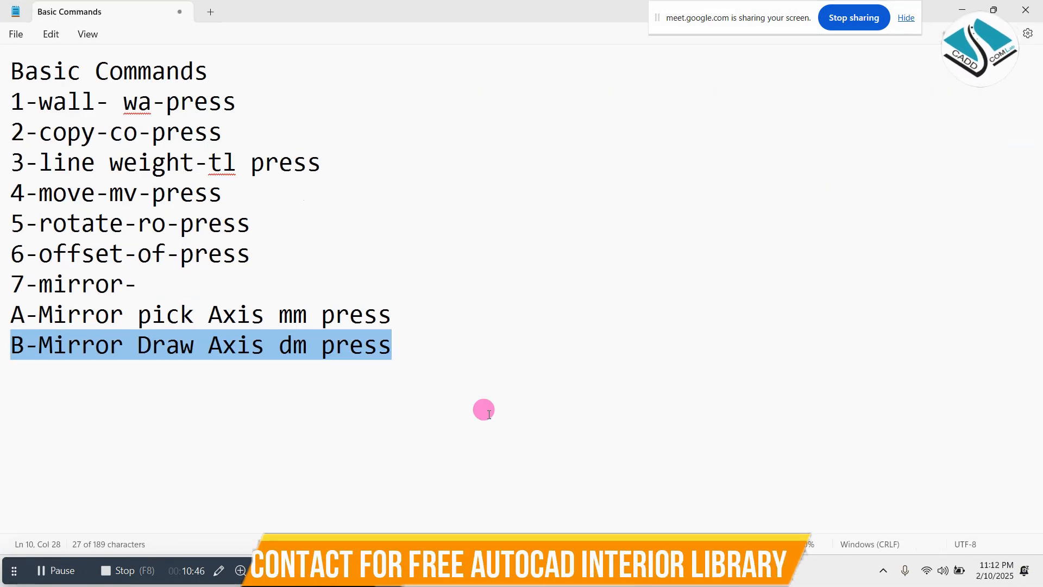
{"action": "left_click_drag", "start_coordinate": [454, 319], "coordinate": [1, 321]}
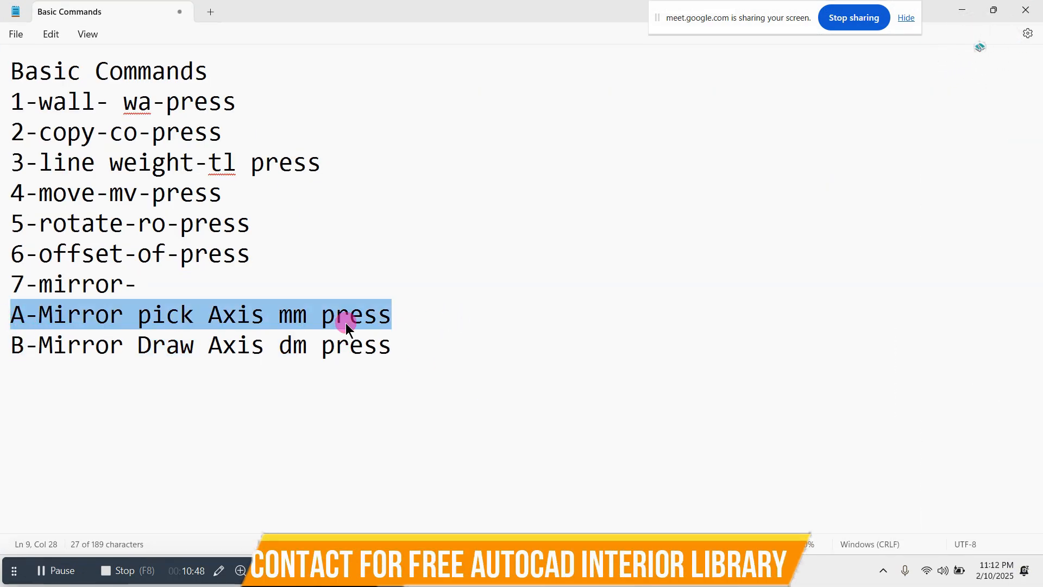
{"action": "left_click_drag", "start_coordinate": [420, 345], "coordinate": [1, 345]}
{"action": "key", "text": "alt+Tab"}
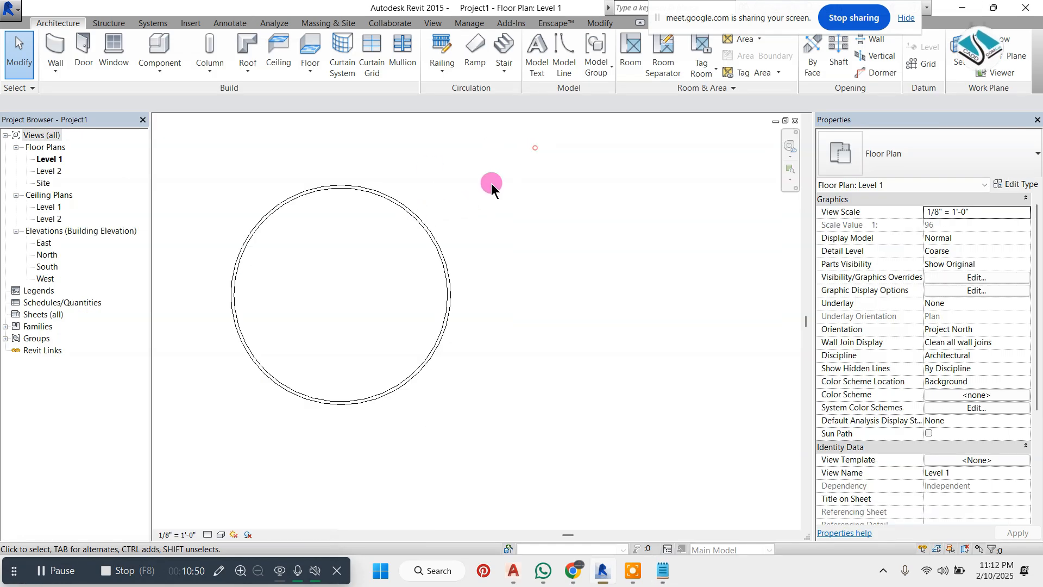
Mirror the circular wall across a drawn vertical axis on its right side, keeping the original.
{"action": "left_click_drag", "start_coordinate": [491, 184], "coordinate": [151, 503]}
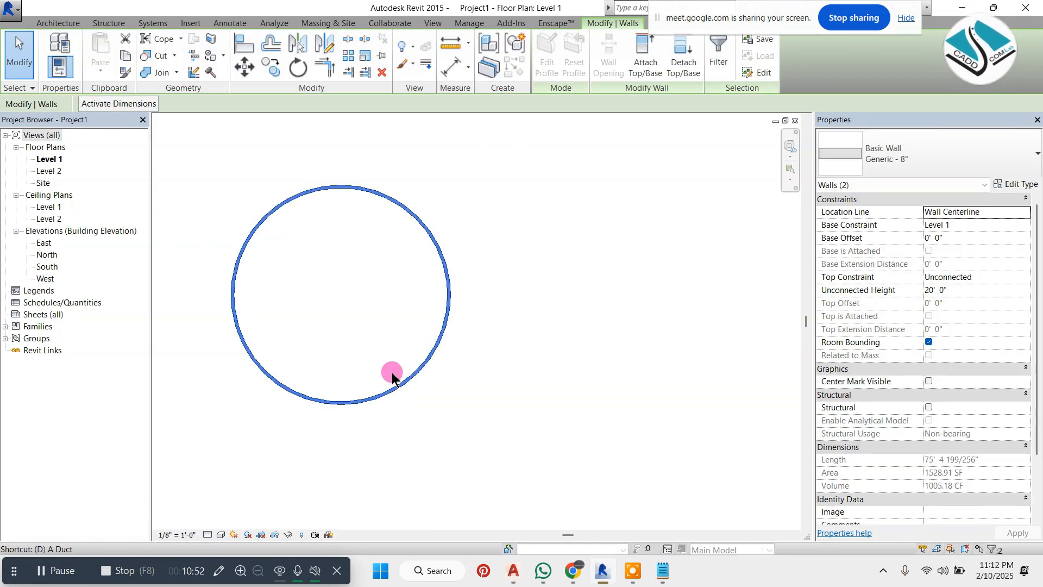
{"action": "key", "text": "m"}
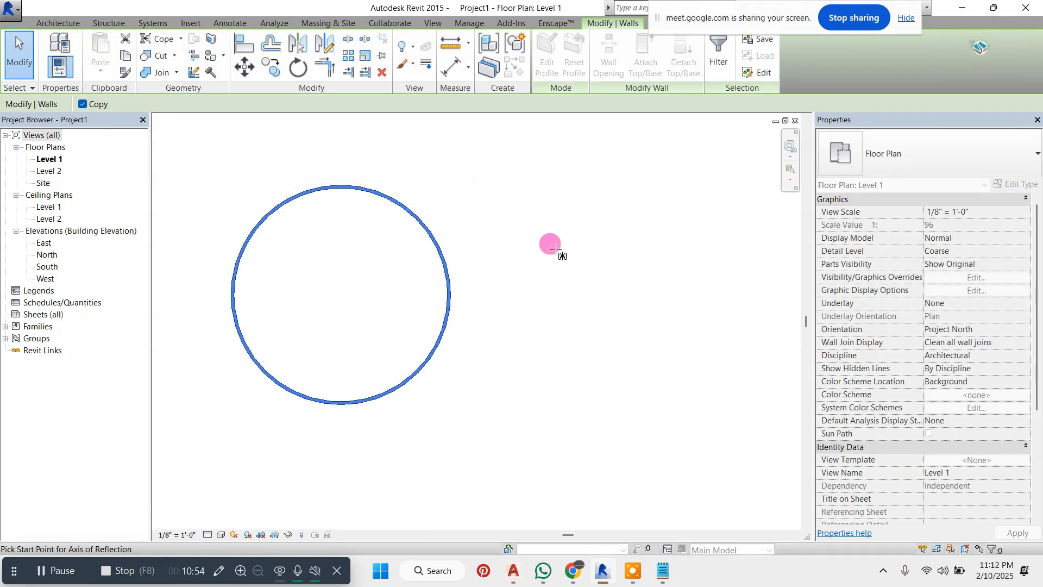
{"action": "scroll", "coordinate": [337, 261], "scroll_direction": "down", "scroll_amount": 2}
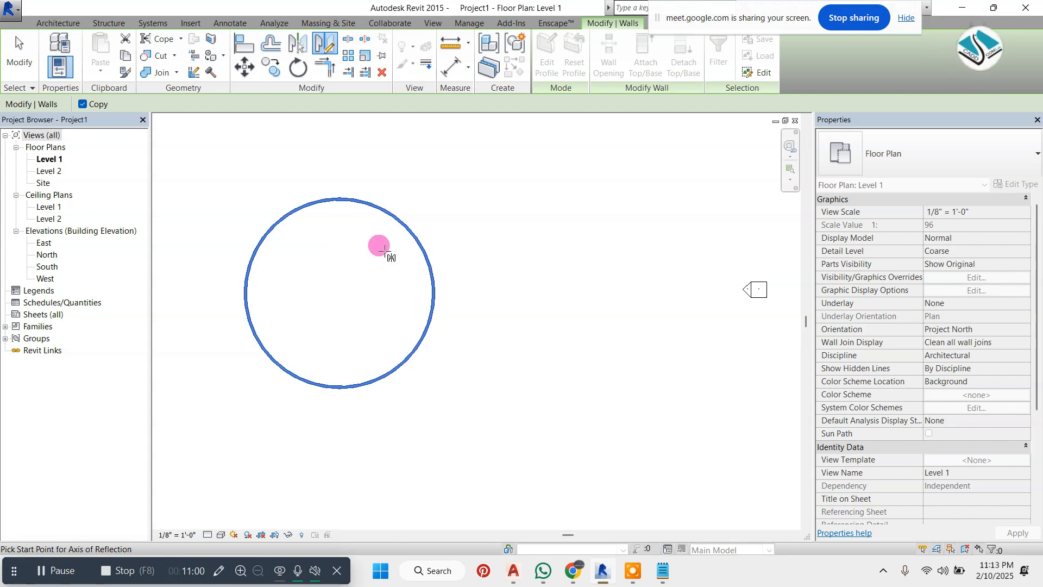
{"action": "left_click", "coordinate": [500, 155]}
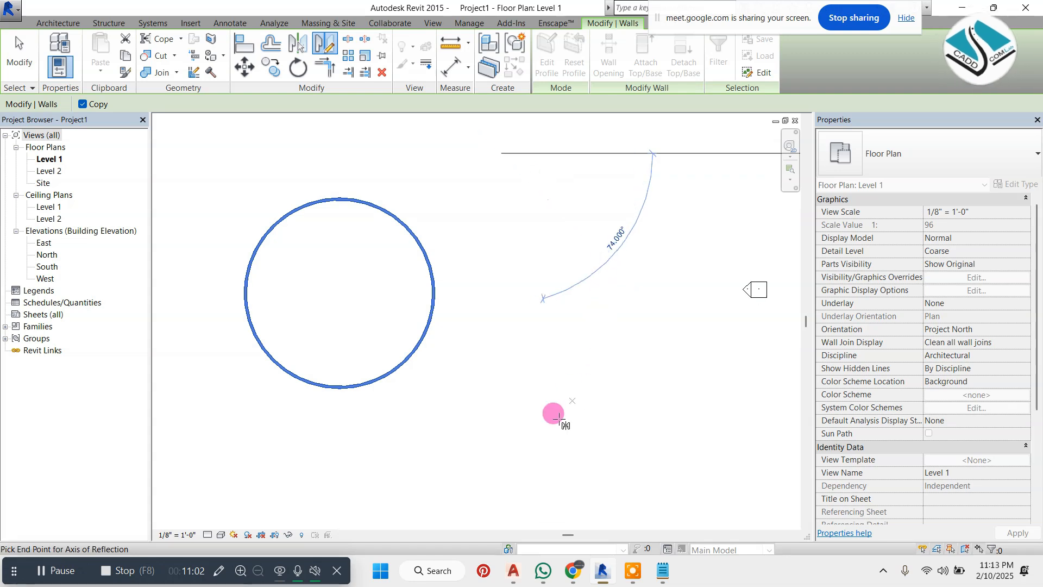
{"action": "left_click", "coordinate": [500, 454]}
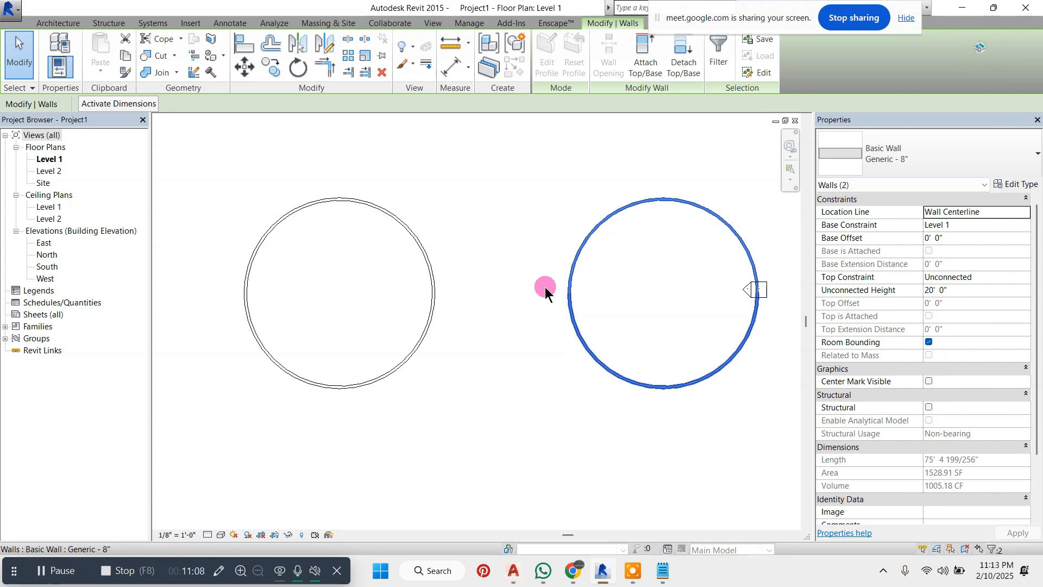
Delete the mirrored copy of the circular wall.
{"action": "scroll", "coordinate": [520, 253], "scroll_direction": "down", "scroll_amount": 1}
{"action": "left_click", "coordinate": [609, 242]}
{"action": "left_click_drag", "start_coordinate": [625, 179], "coordinate": [494, 432]}
{"action": "key", "text": "Delete"}
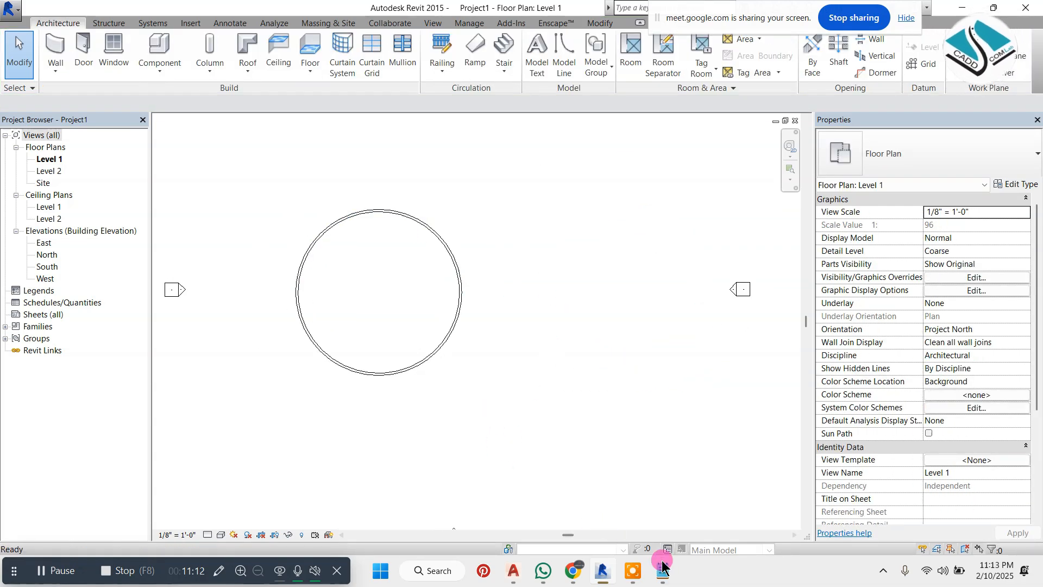
Switch to the Basic Commands notes in Notepad, add the line "8-Trim-tr", and return to Revit.
{"action": "left_click", "coordinate": [663, 570]}
{"action": "left_click", "coordinate": [432, 338]}
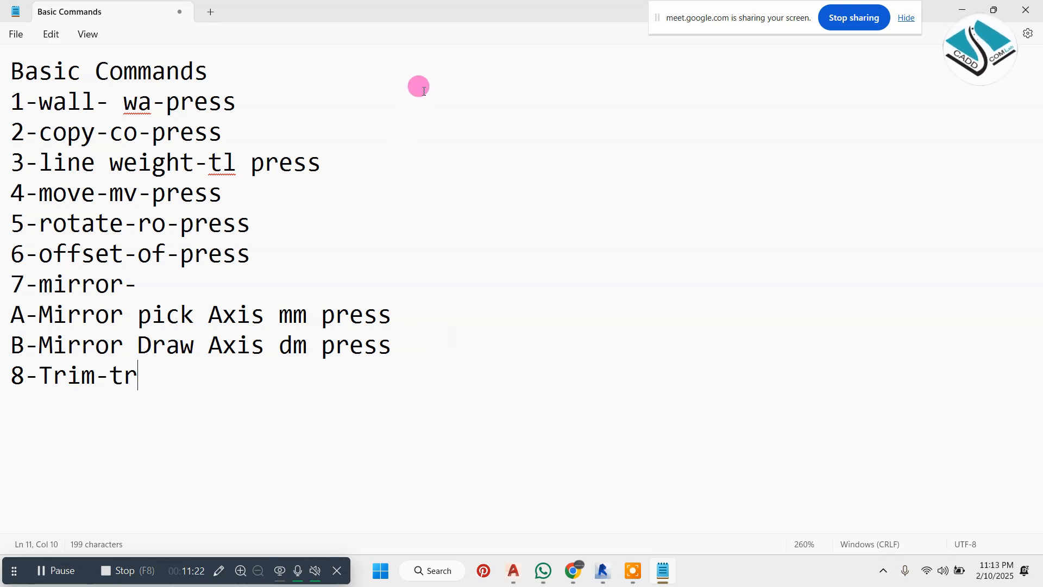
{"action": "left_click", "coordinate": [962, 9]}
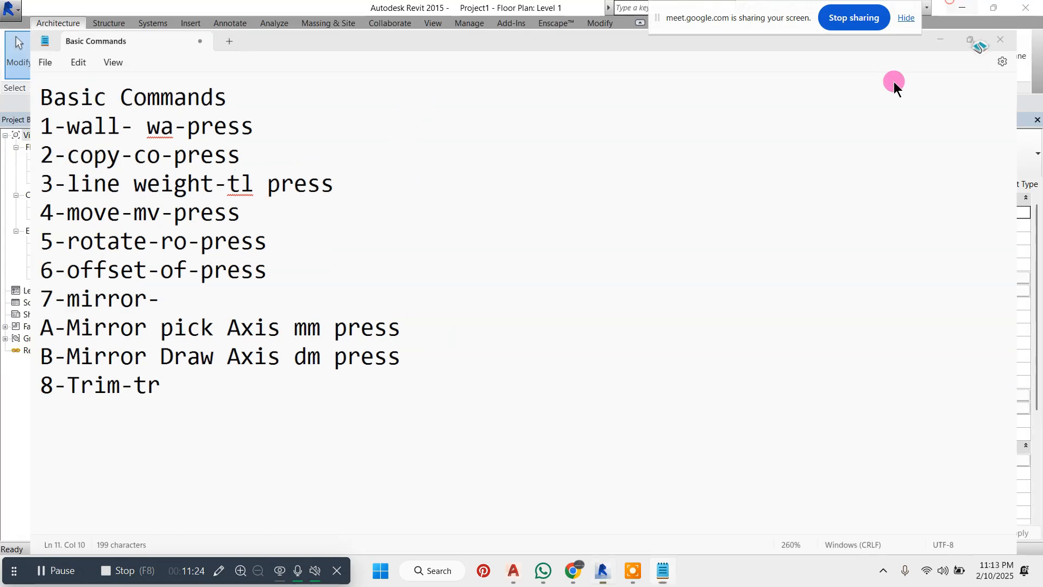
Delete the remaining circular wall and draw a rectangular outline of Generic - 8" walls about 37'-6" wide.
{"action": "left_click_drag", "start_coordinate": [548, 151], "coordinate": [340, 394]}
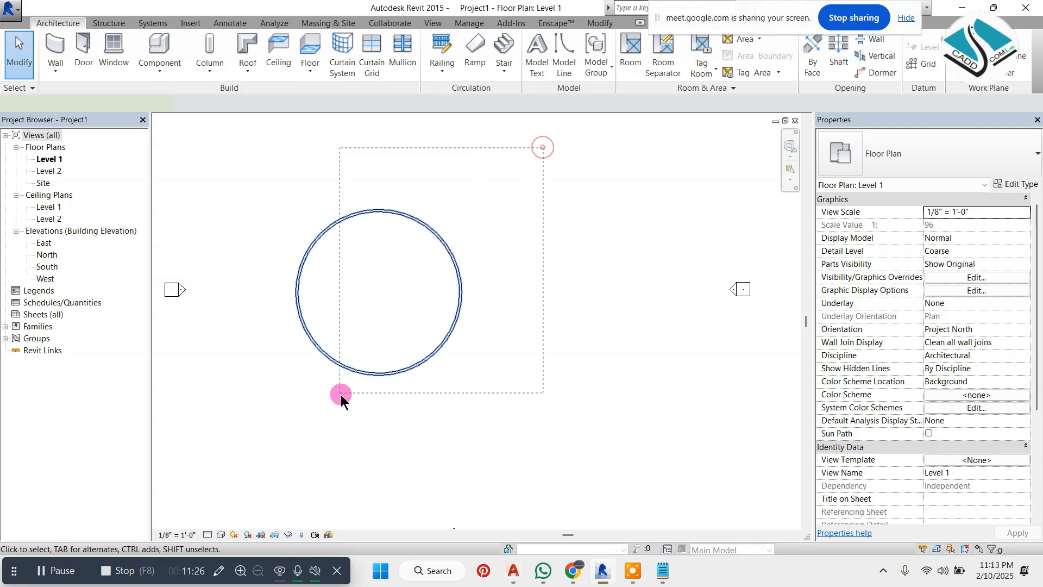
{"action": "key", "text": "Delete"}
{"action": "left_click", "coordinate": [51, 29]}
{"action": "left_click", "coordinate": [55, 50]}
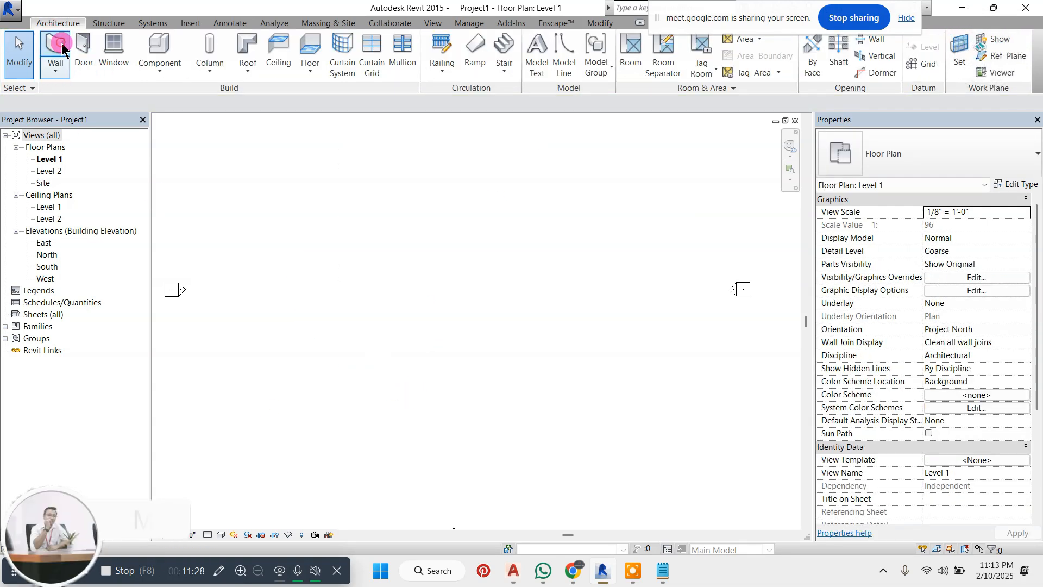
{"action": "left_click", "coordinate": [434, 197]}
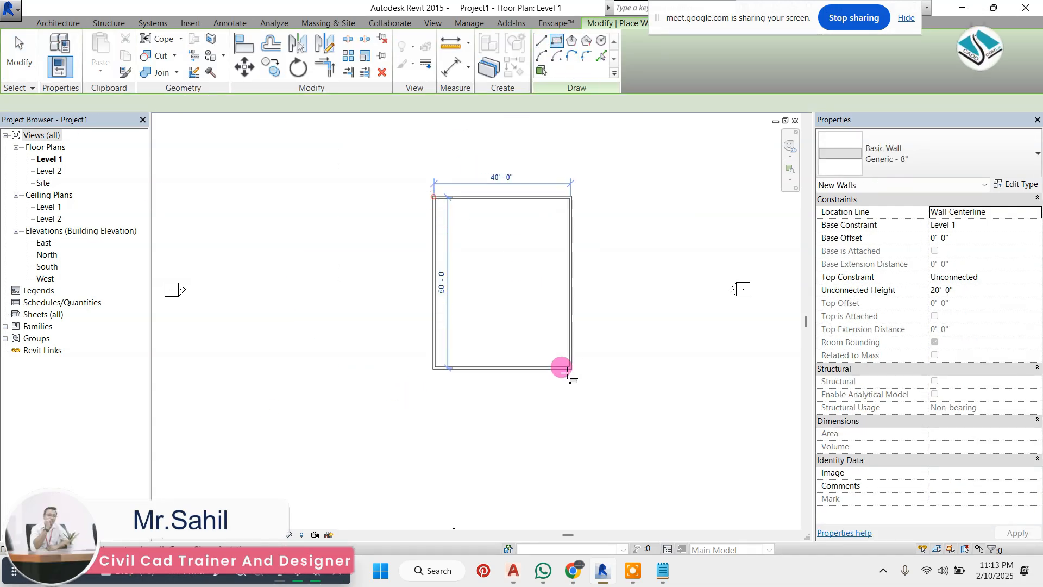
{"action": "left_click", "coordinate": [561, 398]}
Draw two vertical partition walls about 25 ft long down from the top wall, the right one 12'-0" from the right wall.
{"action": "scroll", "coordinate": [560, 270], "scroll_direction": "up", "scroll_amount": 2}
{"action": "left_click", "coordinate": [542, 43]}
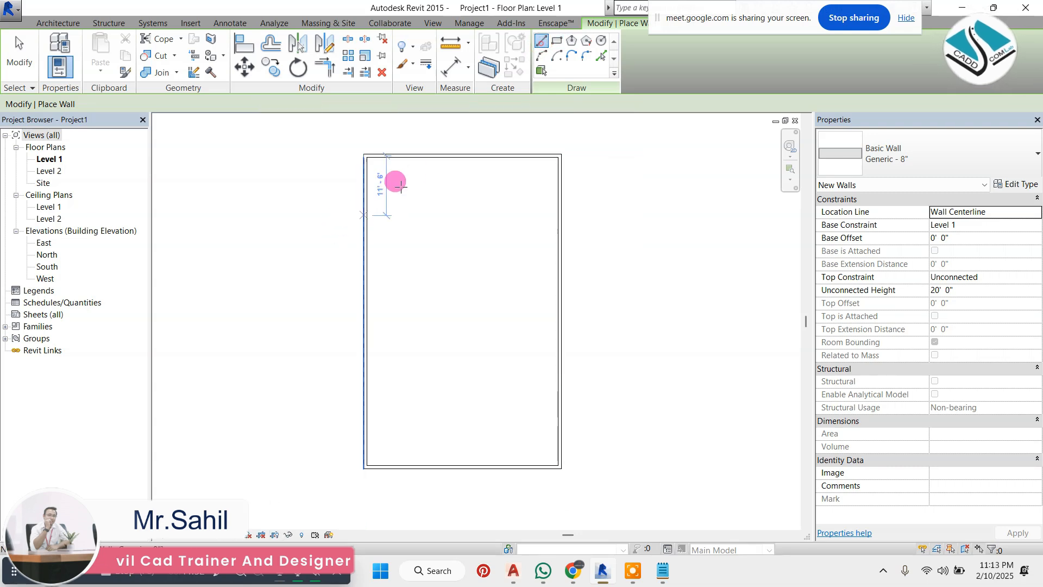
{"action": "left_click", "coordinate": [431, 157]}
{"action": "key", "text": "Escape"}
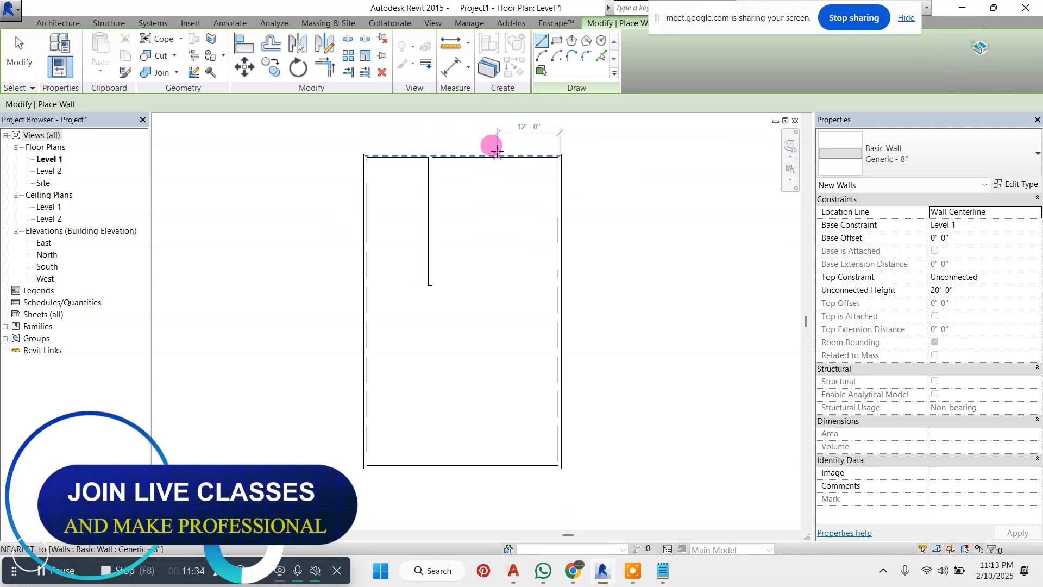
{"action": "left_click", "coordinate": [498, 156]}
{"action": "left_click", "coordinate": [498, 284]}
{"action": "key", "text": "Escape"}
Draw a horizontal wall between the two side walls, about 11'-0" below the top wall and crossing both partitions.
{"action": "scroll", "coordinate": [461, 206], "scroll_direction": "up", "scroll_amount": 2}
{"action": "left_click", "coordinate": [316, 218]}
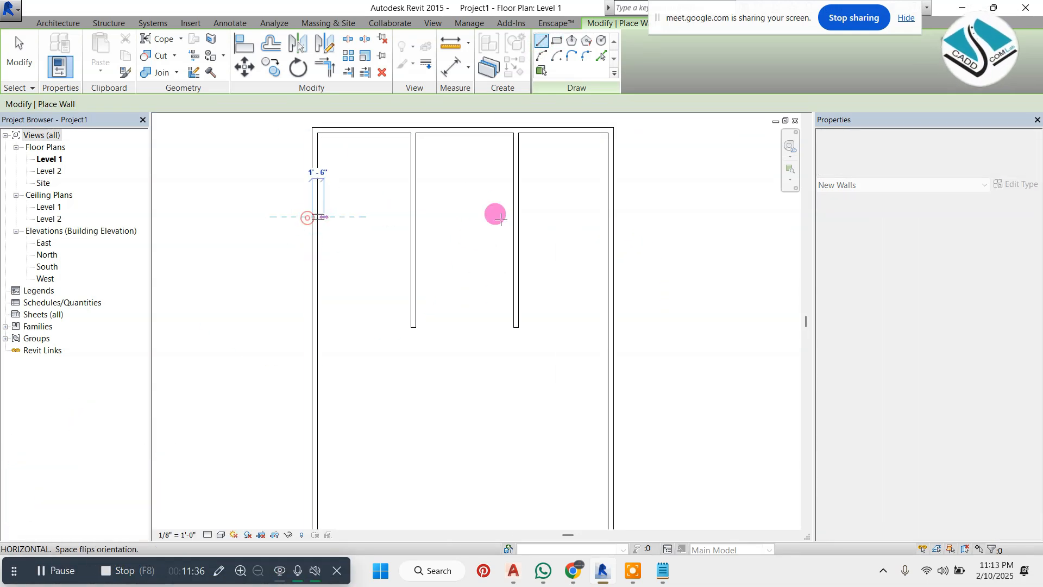
{"action": "left_click", "coordinate": [611, 217]}
{"action": "scroll", "coordinate": [350, 297], "scroll_direction": "down", "scroll_amount": 1}
{"action": "scroll", "coordinate": [465, 171], "scroll_direction": "up", "scroll_amount": 1}
{"action": "key", "text": "Escape"}
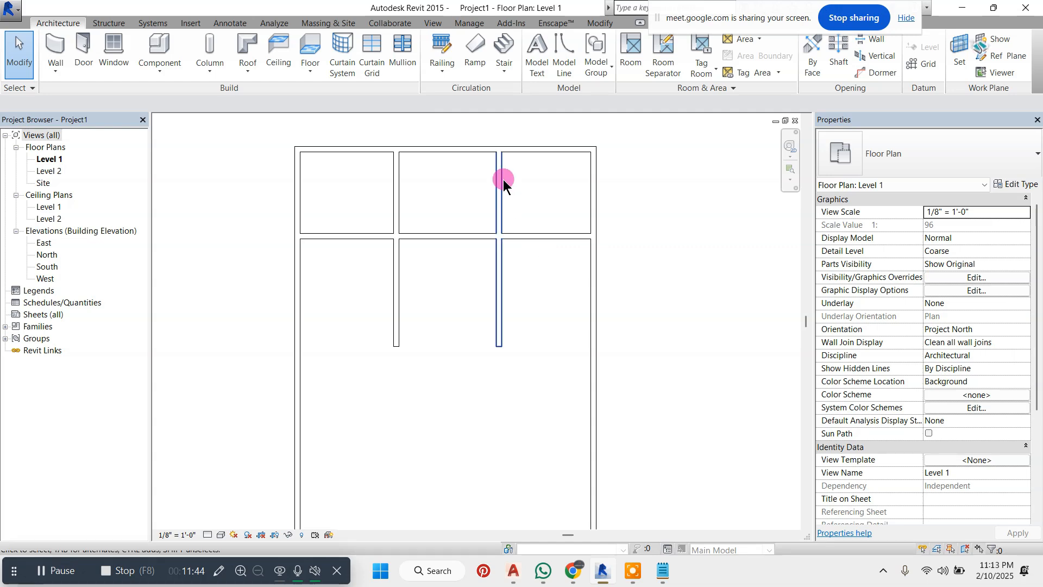
Try Trim/Extend to Corner keeping the left partition's lower part and the horizontal wall's left segment, and undo the trim.
{"action": "scroll", "coordinate": [503, 180], "scroll_direction": "up", "scroll_amount": 1}
{"action": "left_click", "coordinate": [579, 264]}
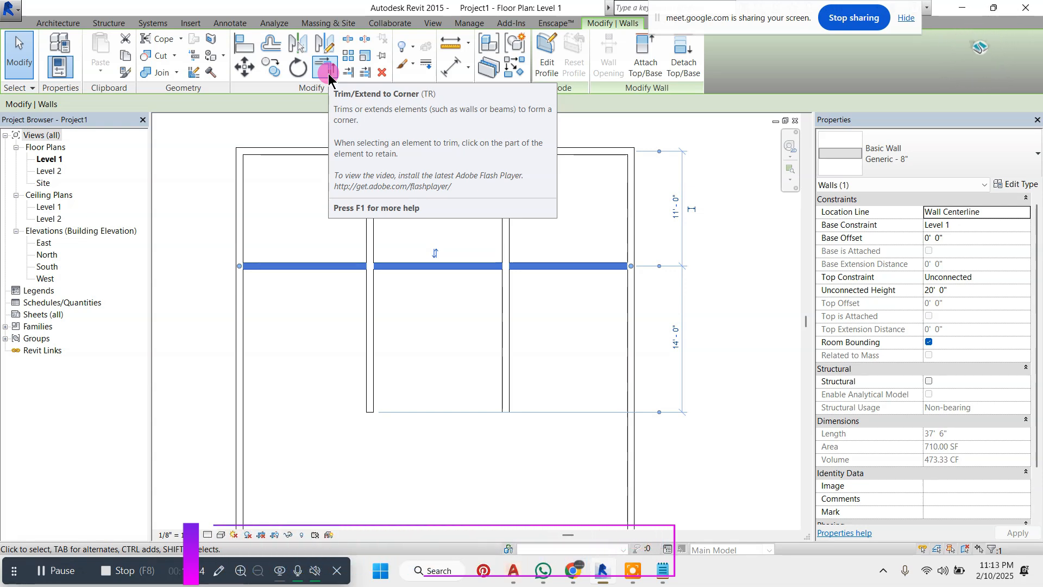
{"action": "scroll", "coordinate": [548, 332], "scroll_direction": "down", "scroll_amount": 3}
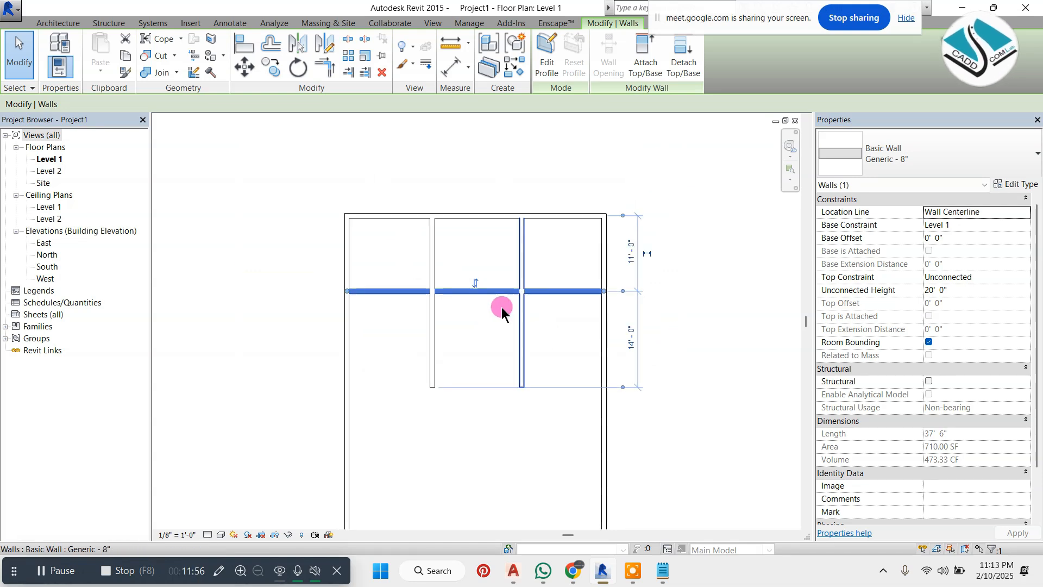
{"action": "scroll", "coordinate": [491, 304], "scroll_direction": "up", "scroll_amount": 3}
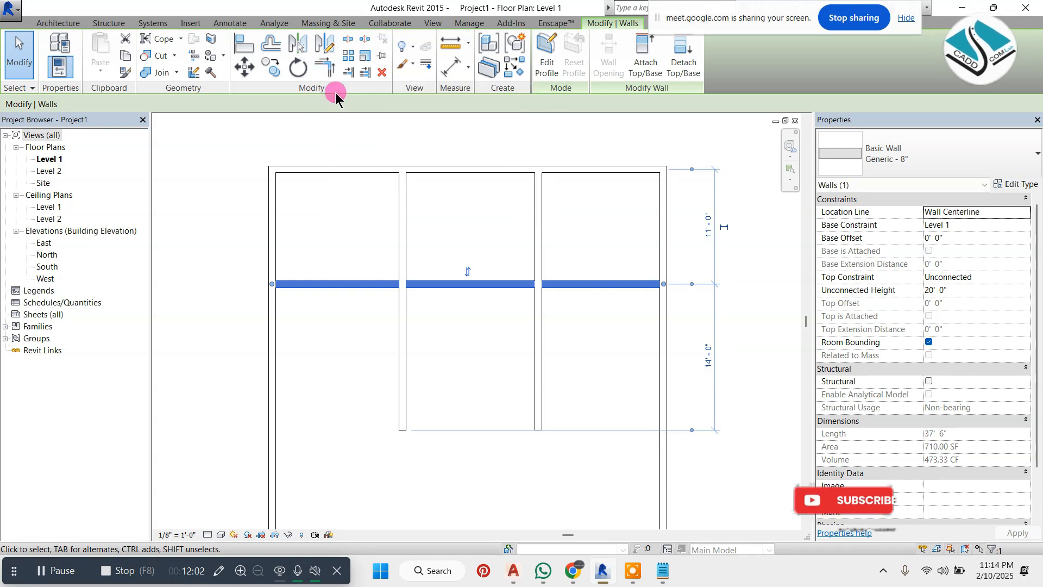
{"action": "left_click", "coordinate": [325, 66]}
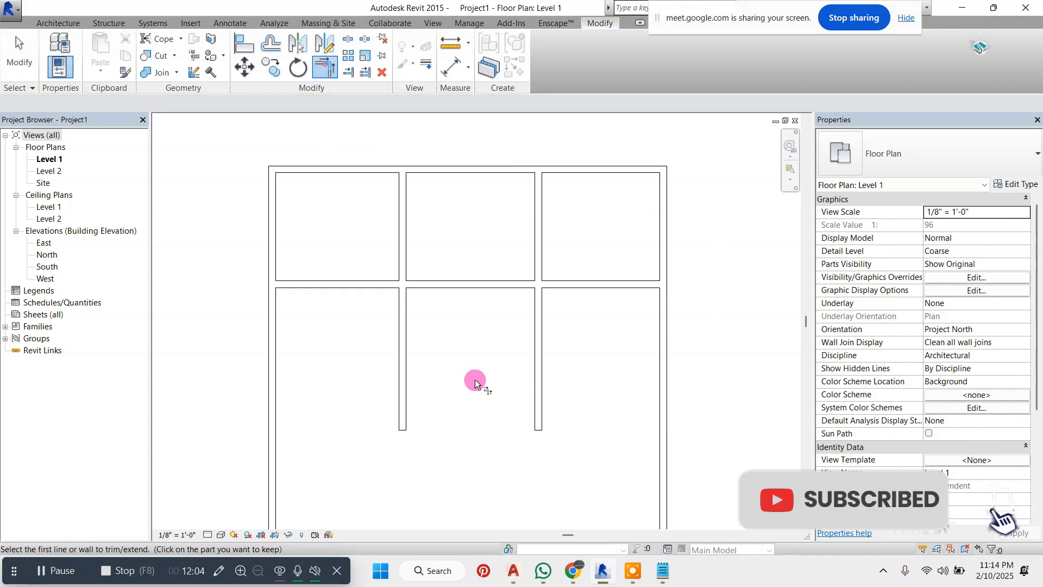
{"action": "scroll", "coordinate": [481, 221], "scroll_direction": "down", "scroll_amount": 2}
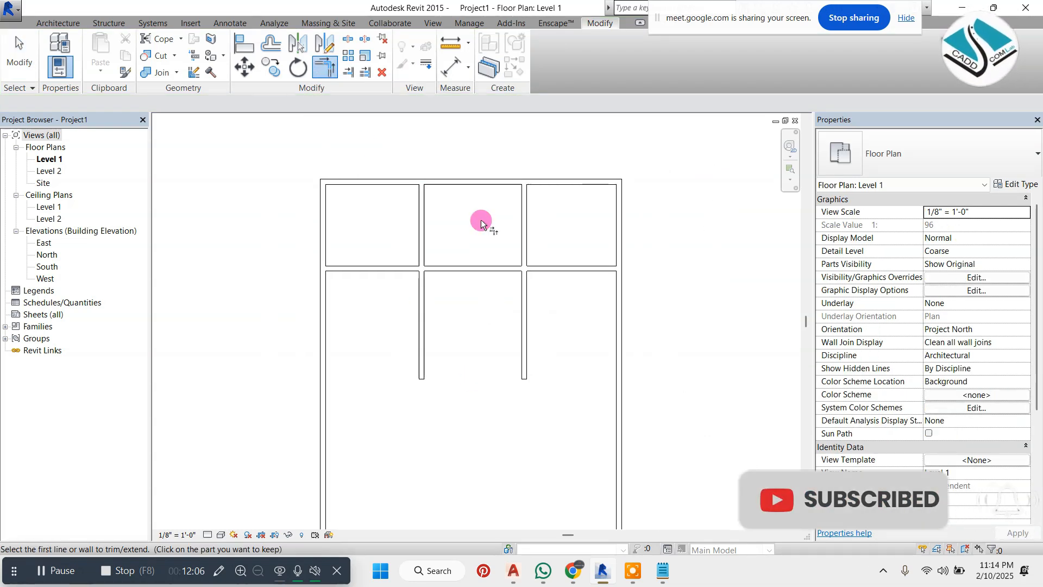
{"action": "left_click", "coordinate": [424, 306]}
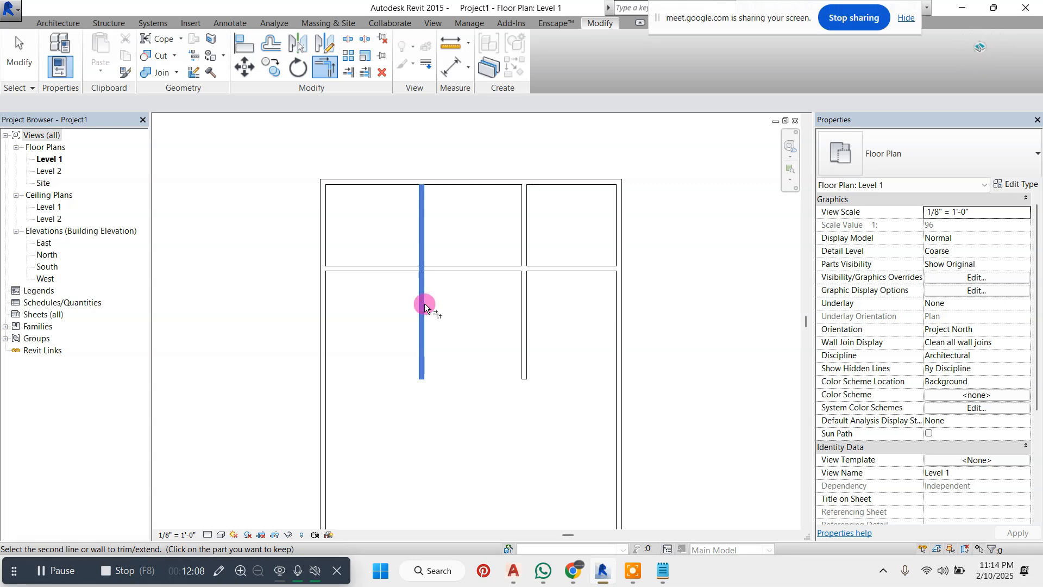
{"action": "left_click", "coordinate": [378, 269]}
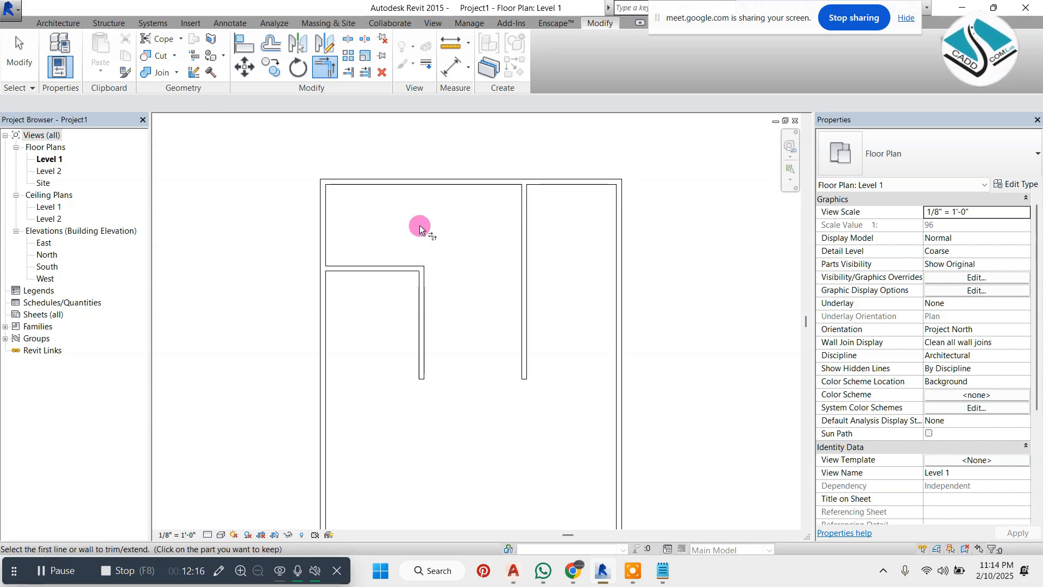
{"action": "key", "text": "ctrl+z"}
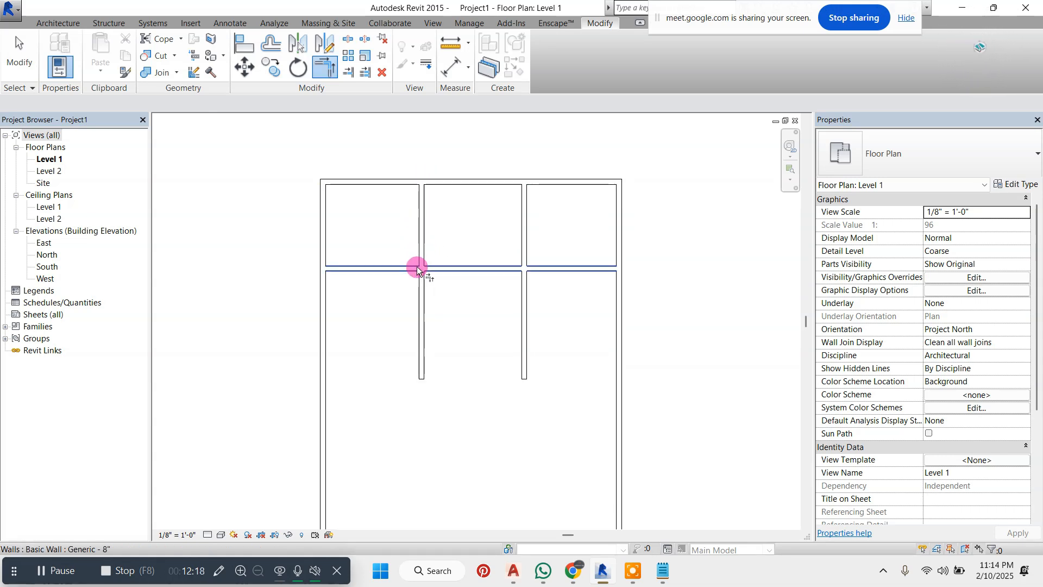
Try the corner trim twice keeping the left partition's upper part and the horizontal wall's right-hand side, undoing it each time.
{"action": "scroll", "coordinate": [416, 267], "scroll_direction": "up", "scroll_amount": 2}
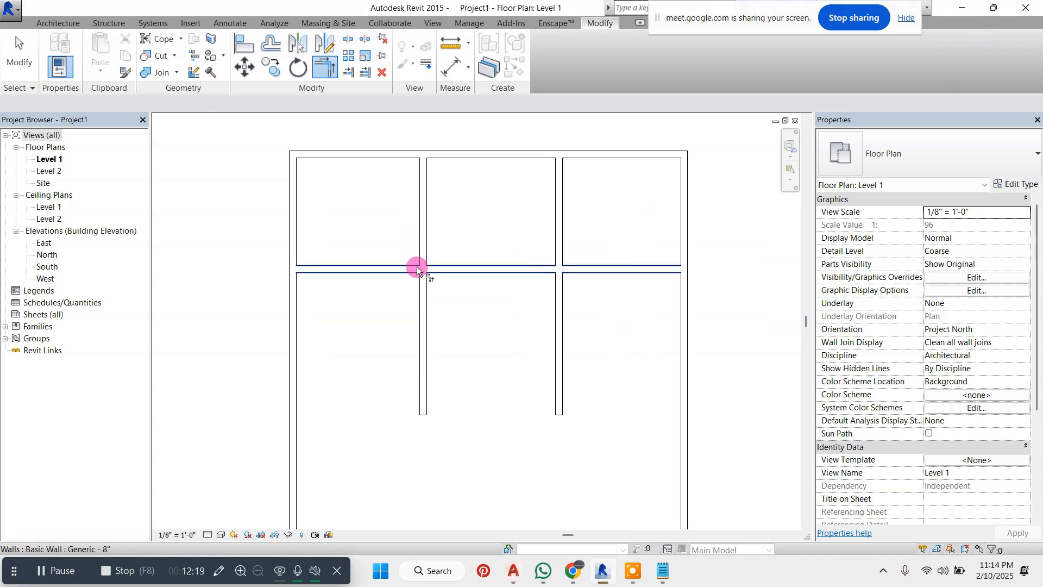
{"action": "left_click", "coordinate": [424, 239]}
{"action": "left_click", "coordinate": [454, 268]}
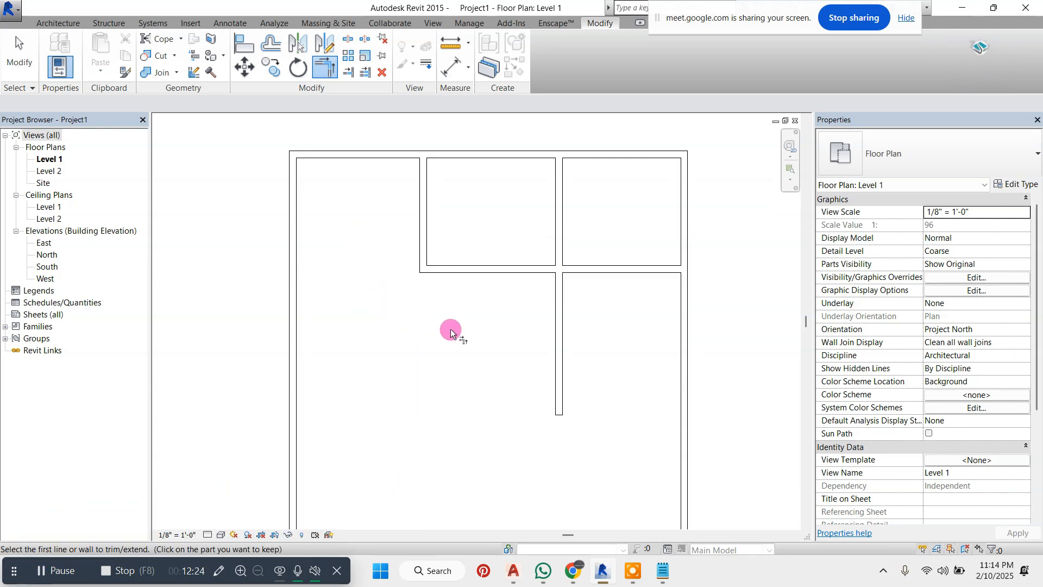
{"action": "key", "text": "ctrl+z"}
{"action": "left_click", "coordinate": [430, 246]}
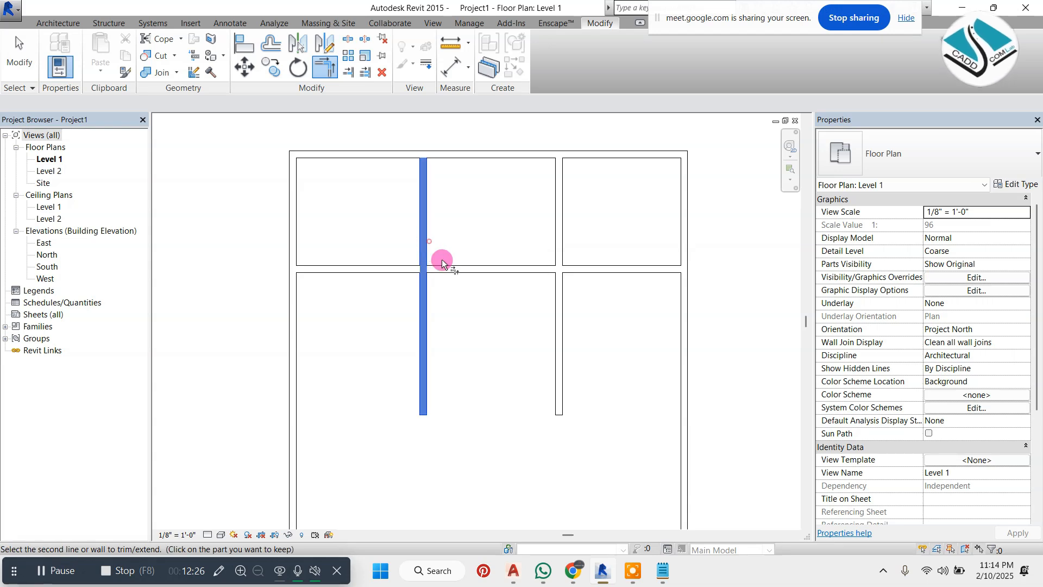
{"action": "left_click", "coordinate": [440, 267]}
{"action": "key", "text": "ctrl+z"}
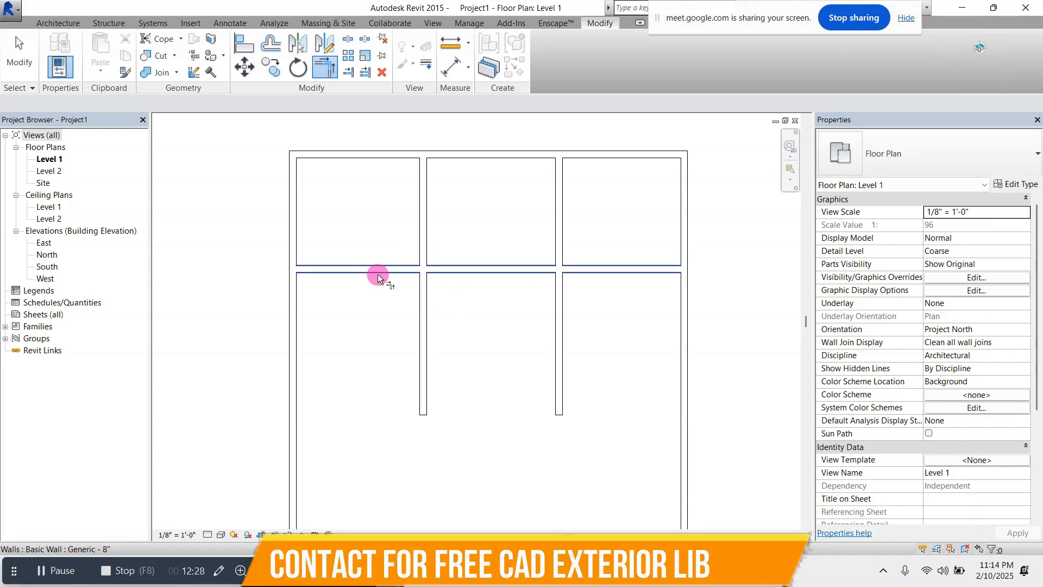
Try trimming the horizontal wall's left segment and the left partition's lower part to a corner again, and undo it.
{"action": "left_click", "coordinate": [373, 272]}
{"action": "left_click", "coordinate": [429, 305]}
{"action": "key", "text": "ctrl+z"}
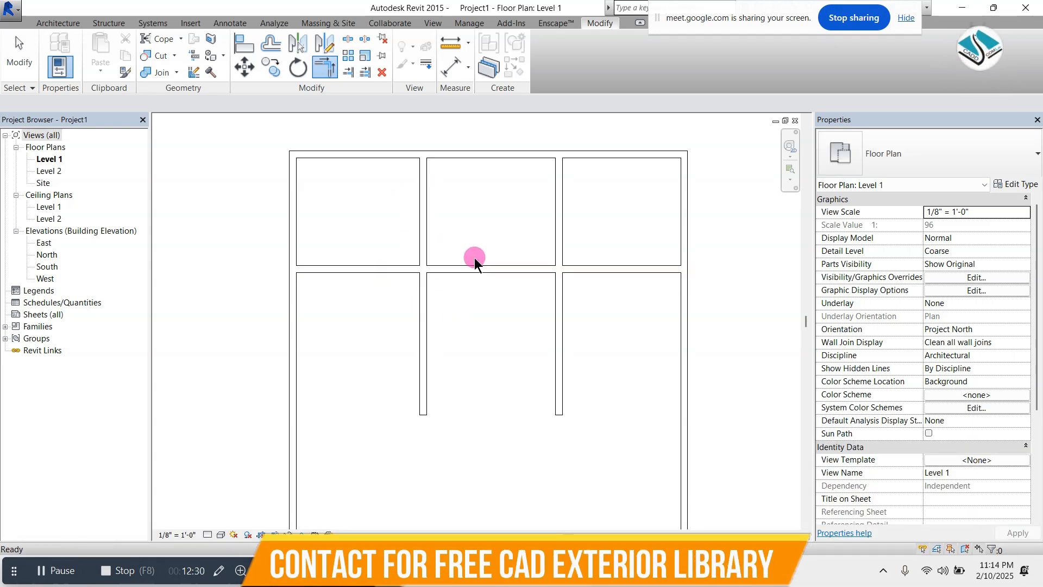
Try trimming the right partition's upper part to a corner with the horizontal wall's left side and with its right side, undoing both.
{"action": "left_click", "coordinate": [546, 269]}
{"action": "left_click", "coordinate": [558, 239]}
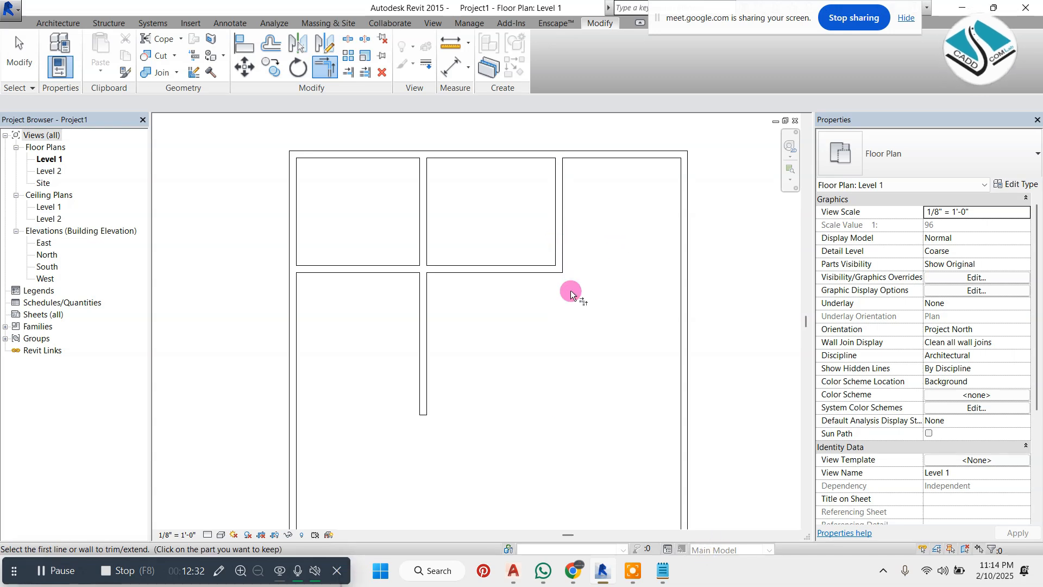
{"action": "key", "text": "ctrl+z"}
{"action": "left_click", "coordinate": [563, 250]}
{"action": "left_click", "coordinate": [586, 269]}
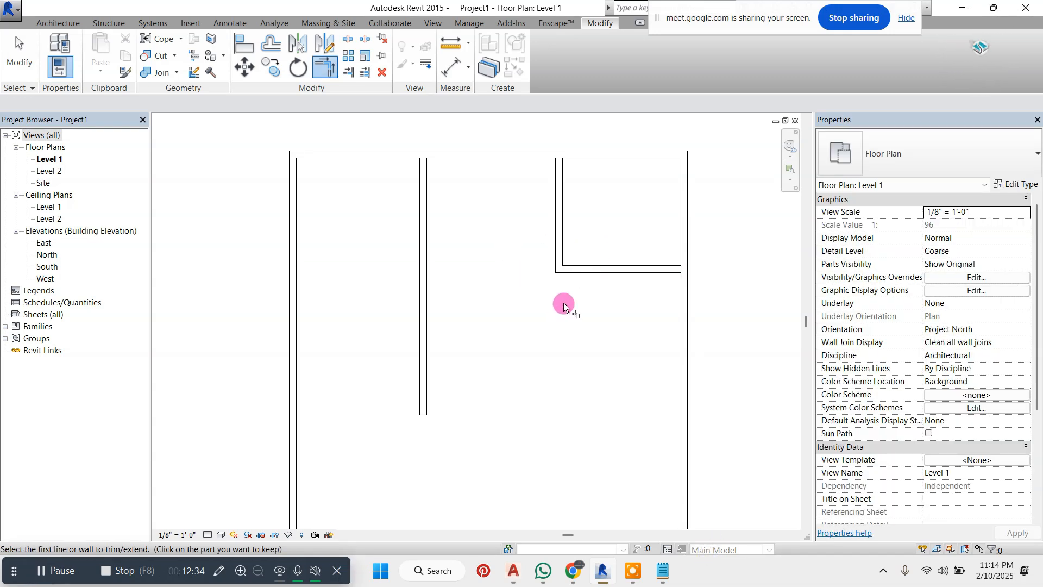
{"action": "key", "text": "ctrl+z"}
Repeat the two corner trims of the right partition's upper part with either side of the horizontal wall, undoing each one.
{"action": "left_click", "coordinate": [536, 270]}
{"action": "left_click", "coordinate": [569, 226]}
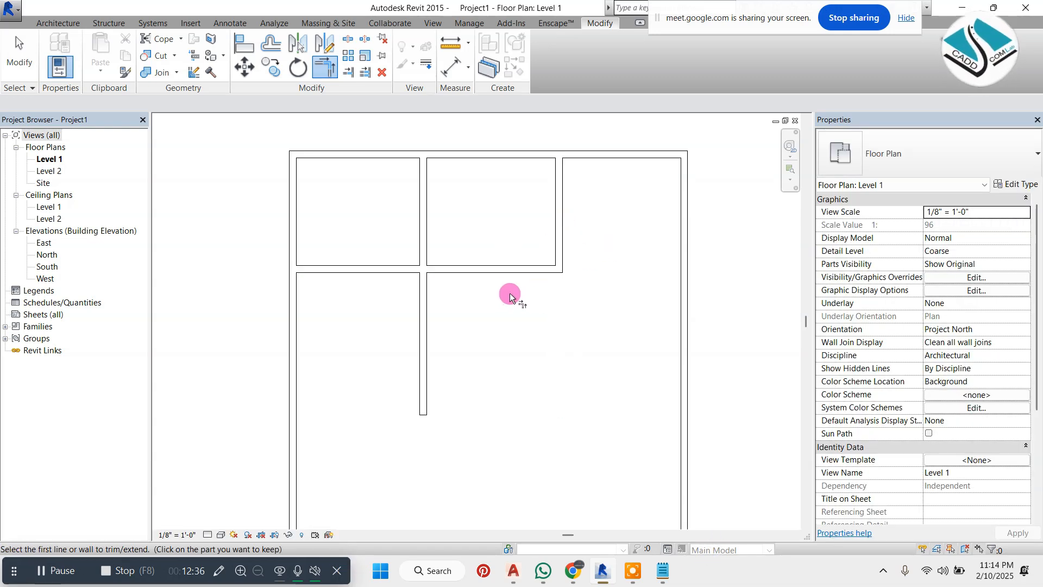
{"action": "key", "text": "ctrl+z"}
{"action": "scroll", "coordinate": [468, 193], "scroll_direction": "down", "scroll_amount": 2}
{"action": "scroll", "coordinate": [595, 247], "scroll_direction": "up", "scroll_amount": 1}
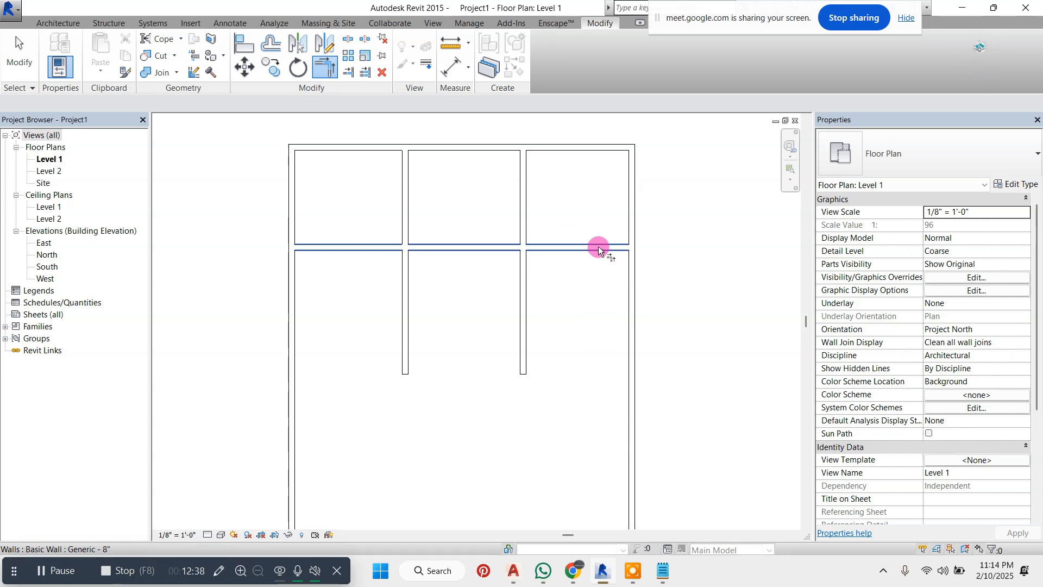
{"action": "left_click", "coordinate": [525, 229]}
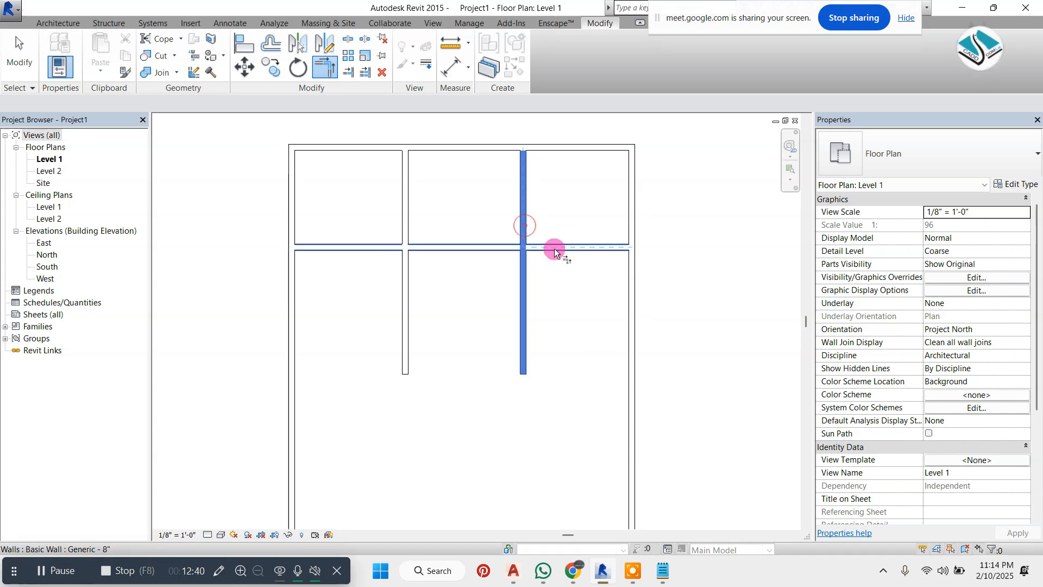
{"action": "left_click", "coordinate": [554, 250]}
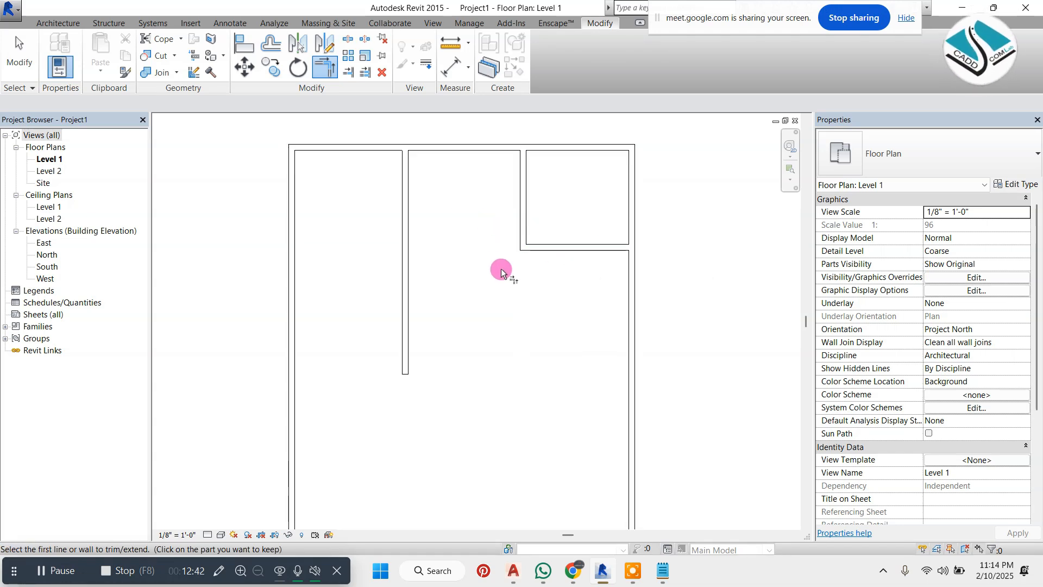
{"action": "key", "text": "ctrl+z"}
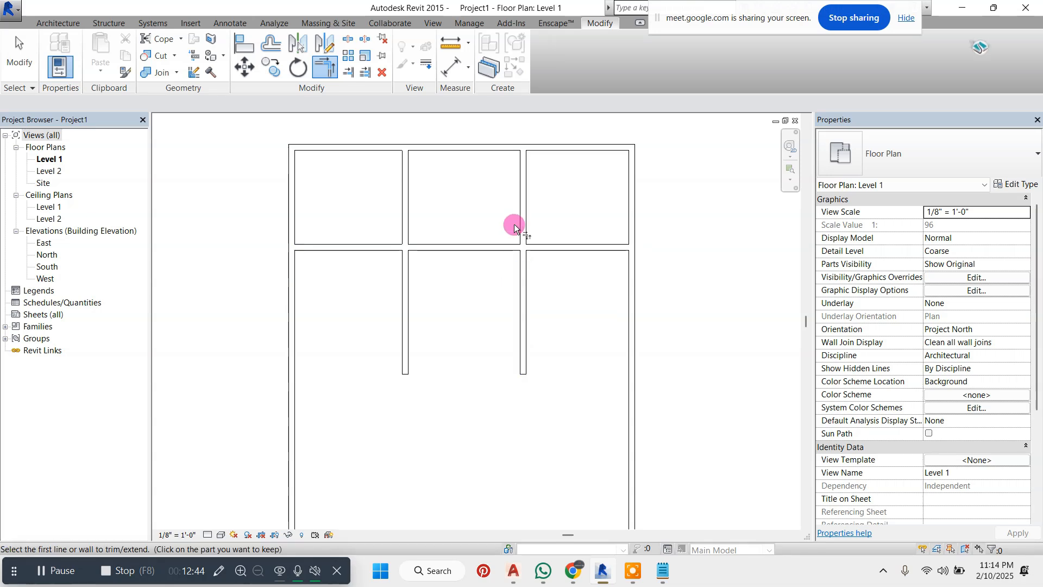
Trim the right partition's upper part to a corner with the horizontal wall's right side, and join that wall to the left partition's lower part.
{"action": "left_click", "coordinate": [524, 220]}
{"action": "left_click", "coordinate": [538, 250]}
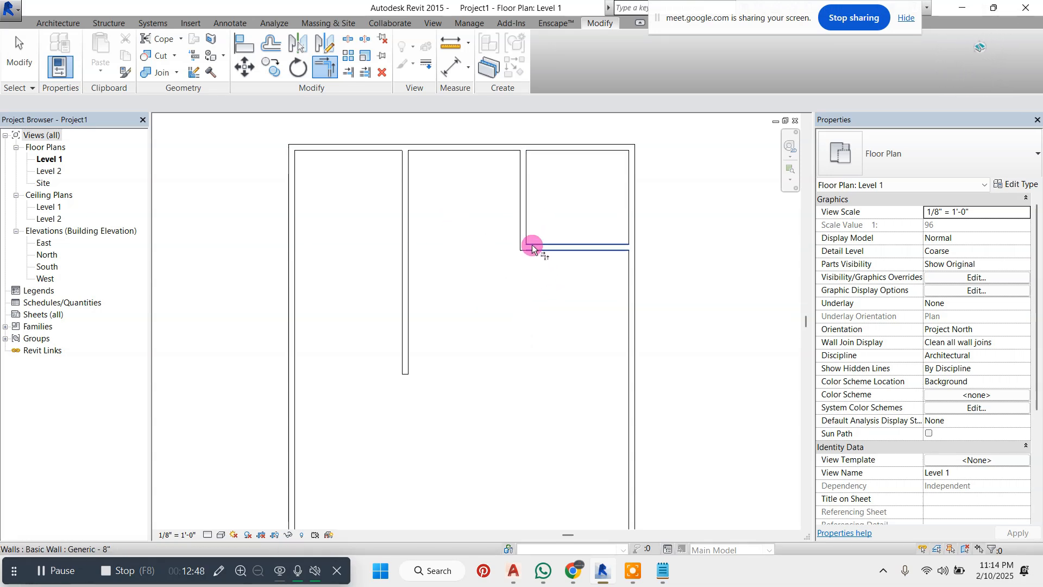
{"action": "left_click", "coordinate": [556, 250]}
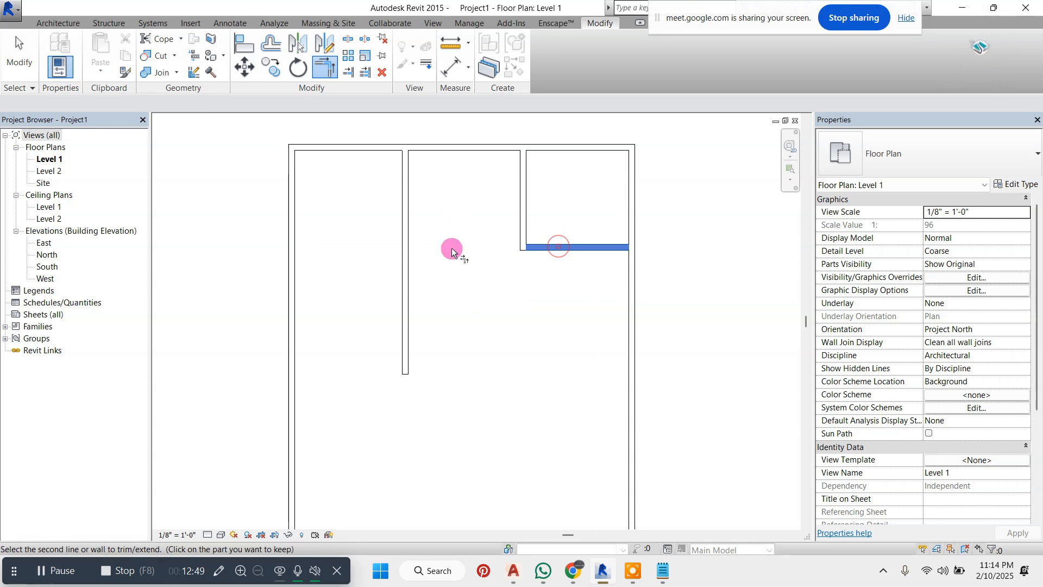
{"action": "left_click", "coordinate": [410, 249]}
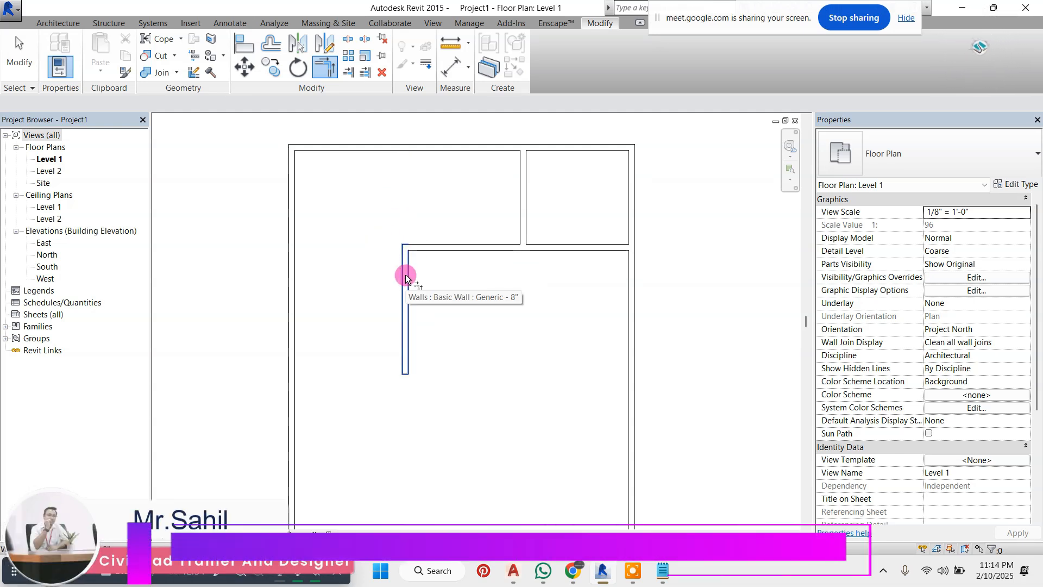
Extend the left partition up to a corner with the top wall's right-hand part, and rejoin the top wall to the left outer wall.
{"action": "left_click", "coordinate": [419, 146]}
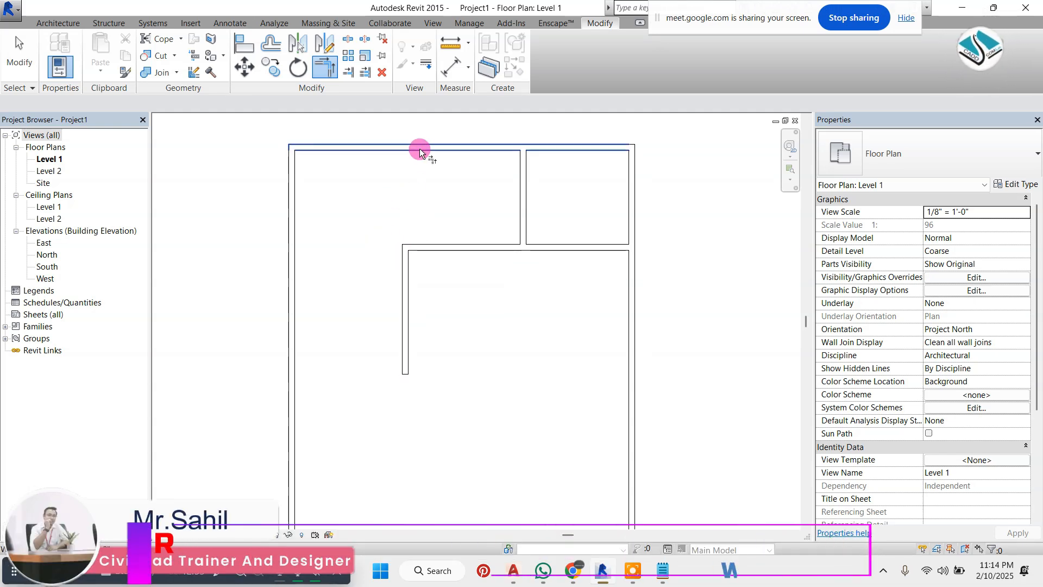
{"action": "left_click", "coordinate": [405, 292]}
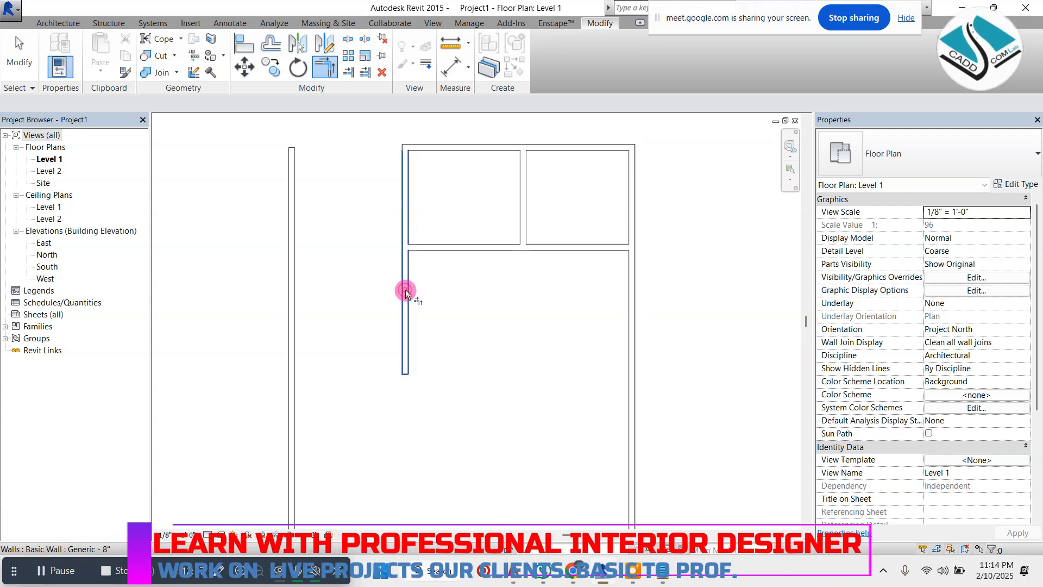
{"action": "left_click", "coordinate": [443, 147]}
{"action": "left_click", "coordinate": [296, 205]}
{"action": "left_click", "coordinate": [442, 140]}
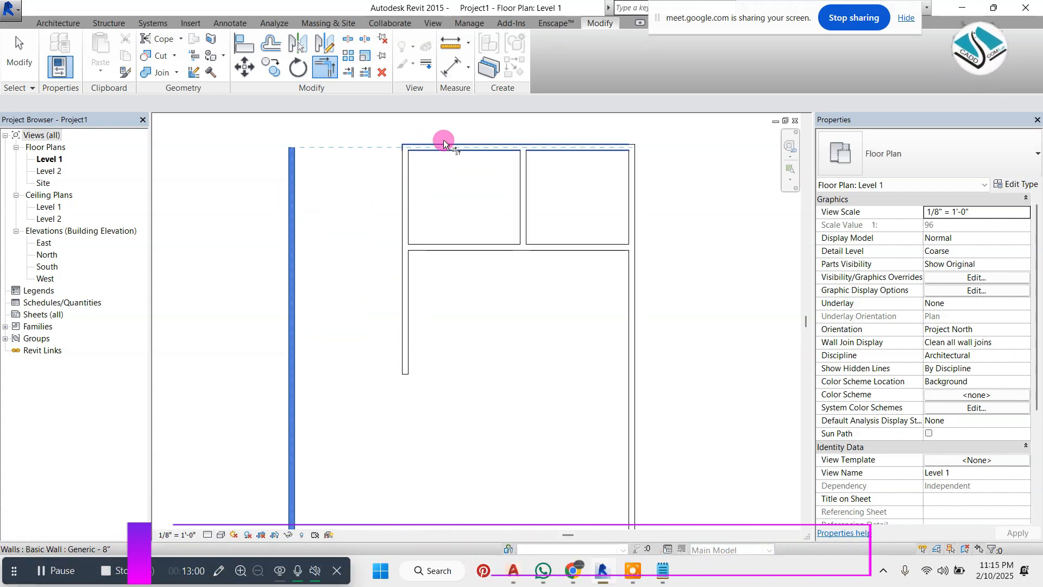
{"action": "left_click", "coordinate": [291, 269]}
{"action": "key", "text": "Escape"}
Extend the horizontal wall to a corner with the left outer wall's lower part, and rejoin that outer wall to the top wall.
{"action": "left_click", "coordinate": [463, 245]}
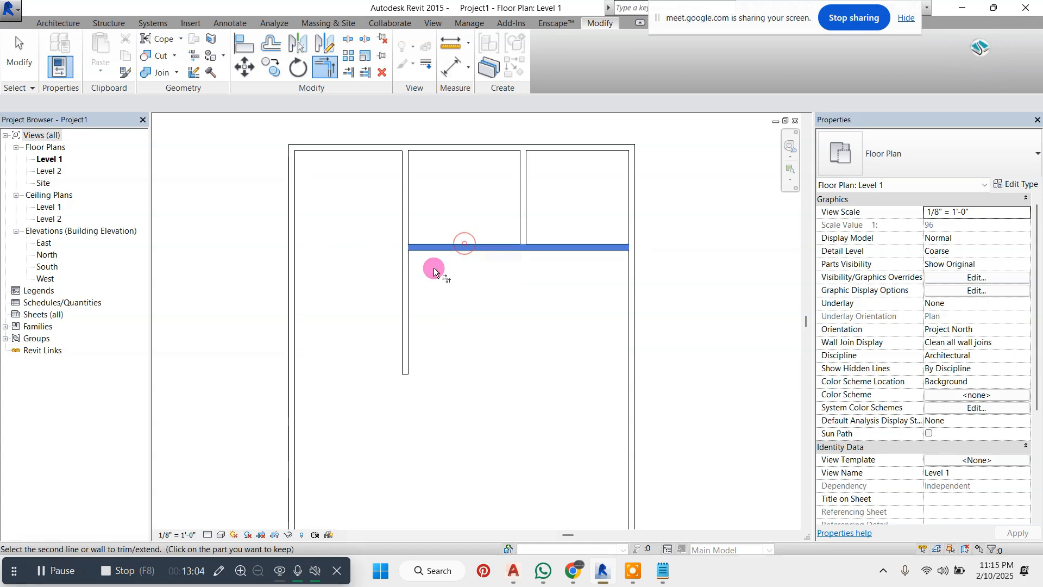
{"action": "left_click", "coordinate": [290, 281]}
{"action": "left_click", "coordinate": [291, 274]}
{"action": "left_click", "coordinate": [303, 147]}
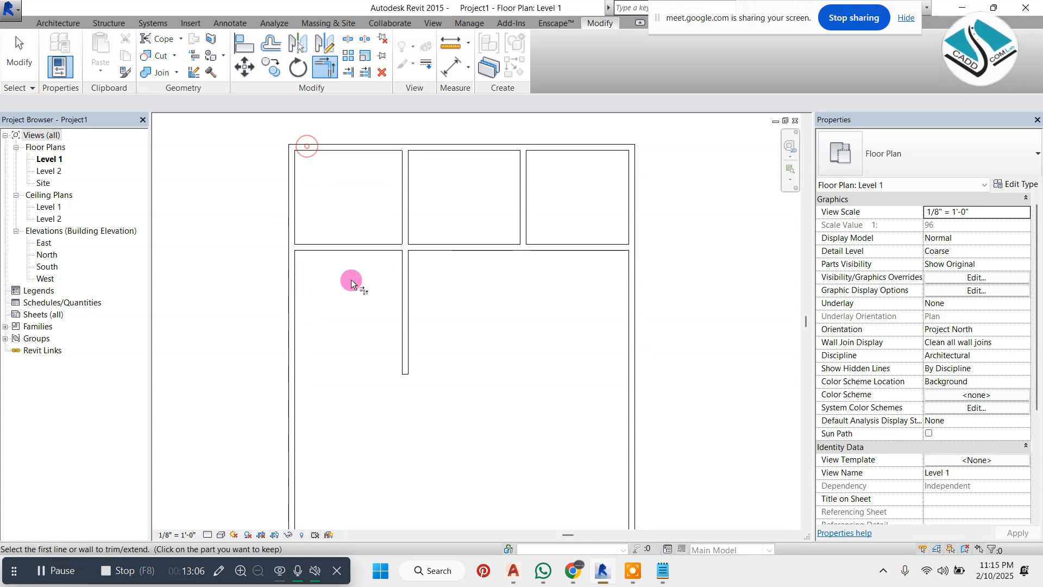
Try to trim the horizontal wall's left part and the left partition's upper part to a corner, and cancel the operation.
{"action": "left_click", "coordinate": [344, 248]}
{"action": "left_click", "coordinate": [407, 204]}
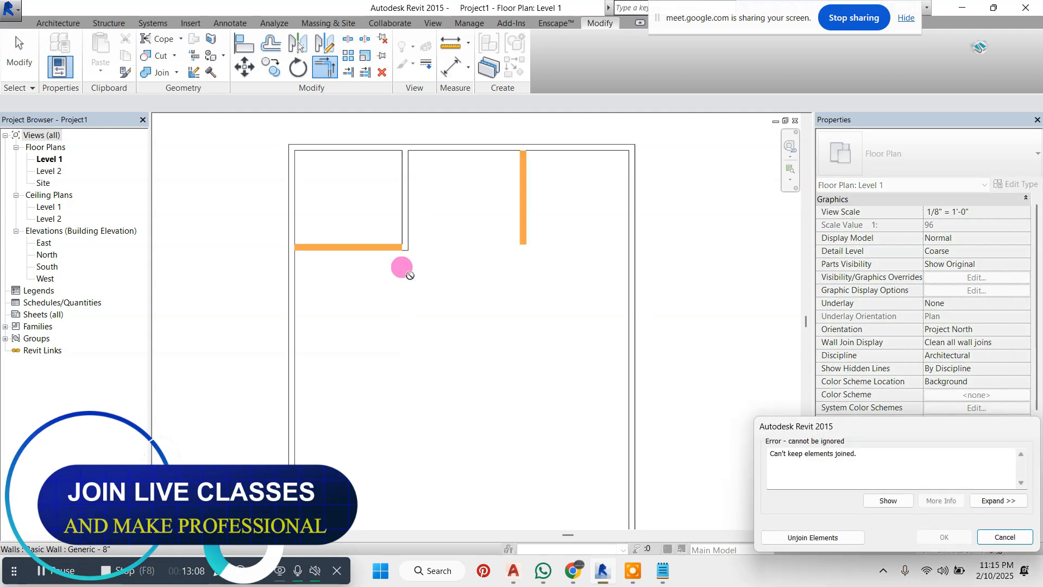
{"action": "left_click", "coordinate": [1005, 537]}
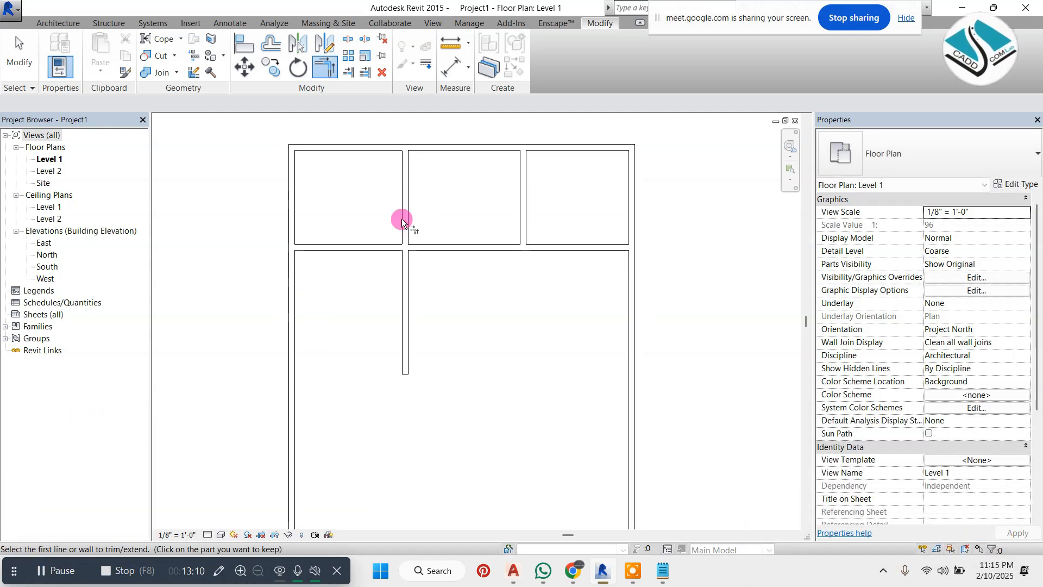
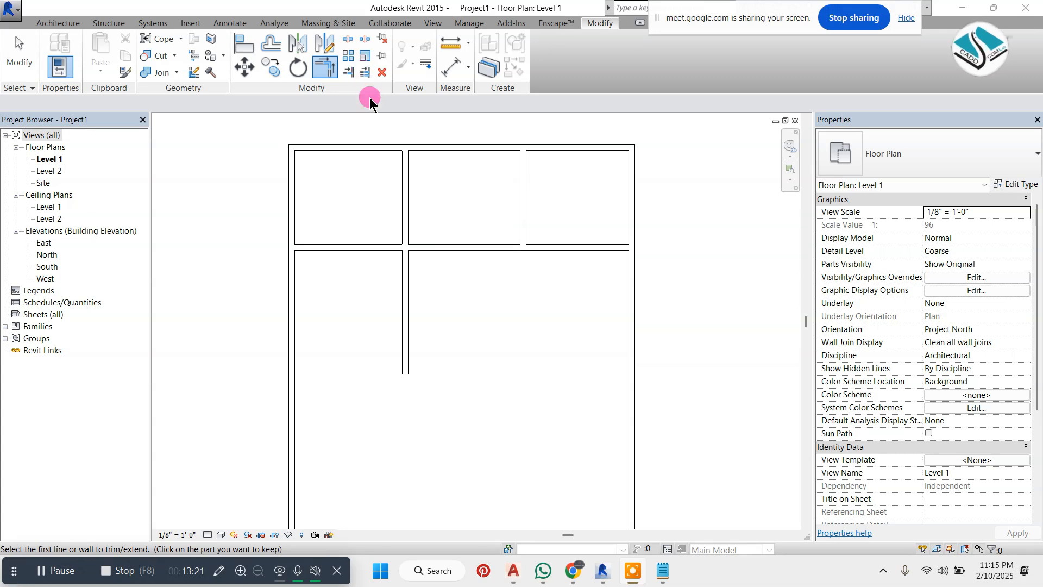
Trim the left partition to the horizontal wall with Trim/Extend Single Element, keeping the partition's upper part.
{"action": "right_click", "coordinate": [394, 137]}
{"action": "left_click", "coordinate": [398, 141]}
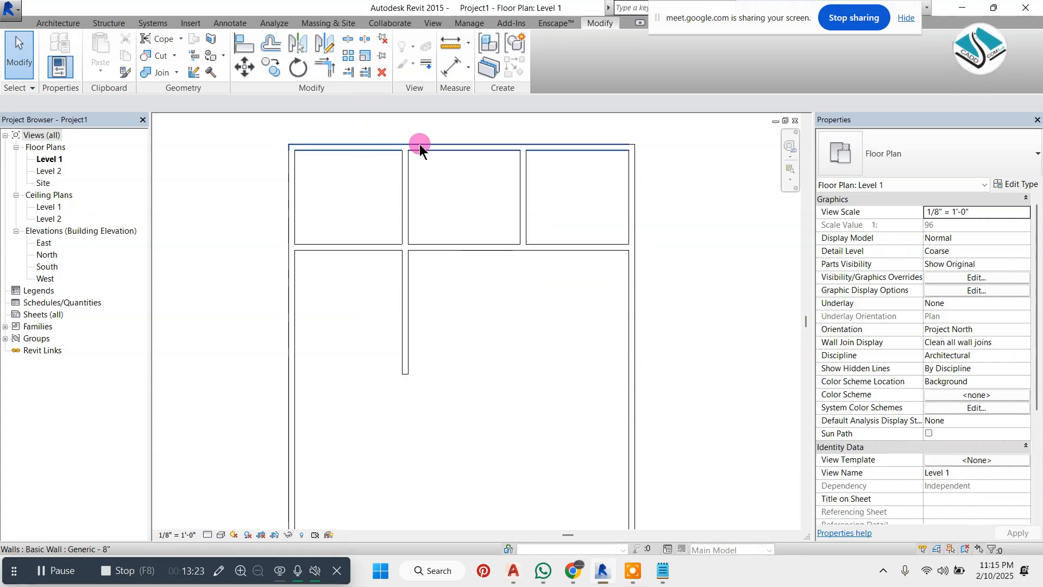
{"action": "left_click", "coordinate": [419, 145]}
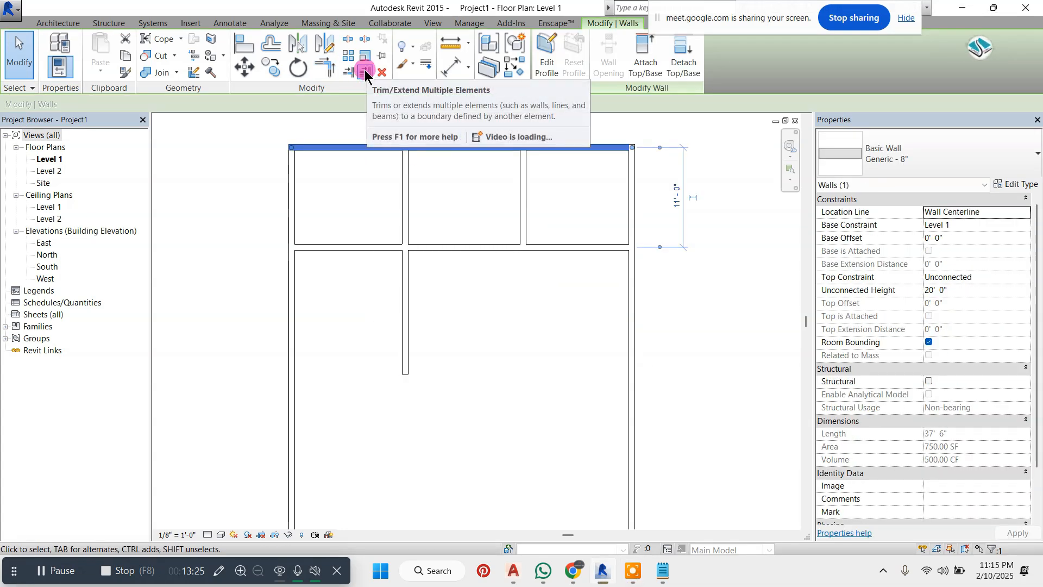
{"action": "left_click", "coordinate": [366, 71]}
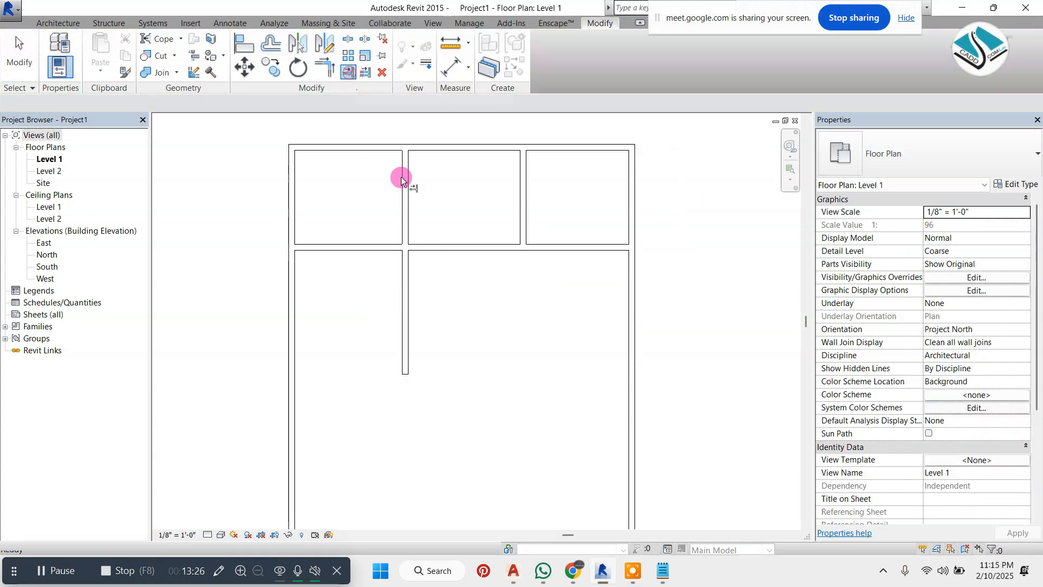
{"action": "left_click", "coordinate": [369, 245]}
{"action": "left_click", "coordinate": [406, 218]}
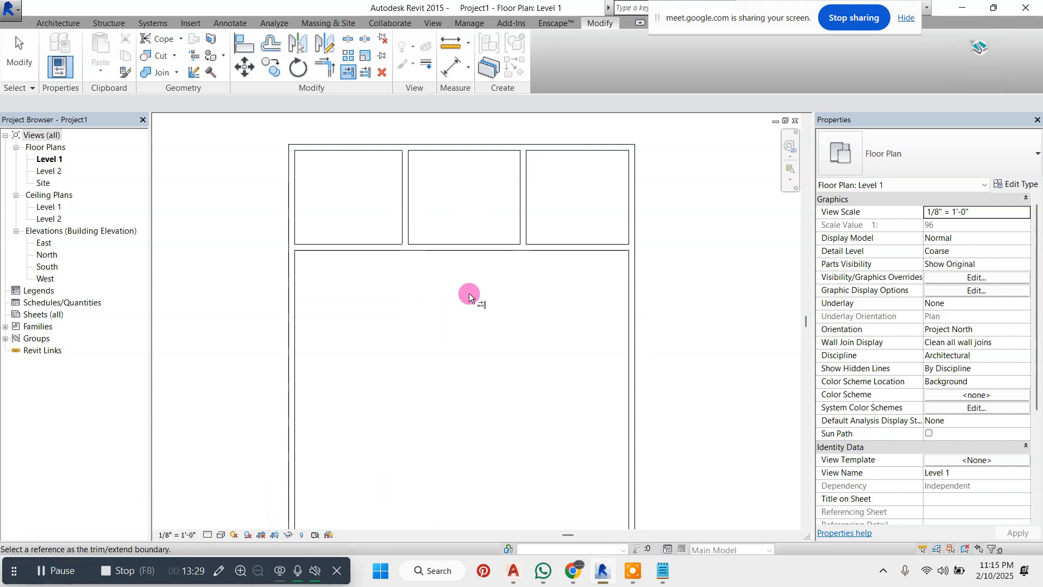
Trim the bottom wall using the left partition as the boundary, keeping the bottom wall's right-hand part.
{"action": "scroll", "coordinate": [443, 178], "scroll_direction": "down", "scroll_amount": 2}
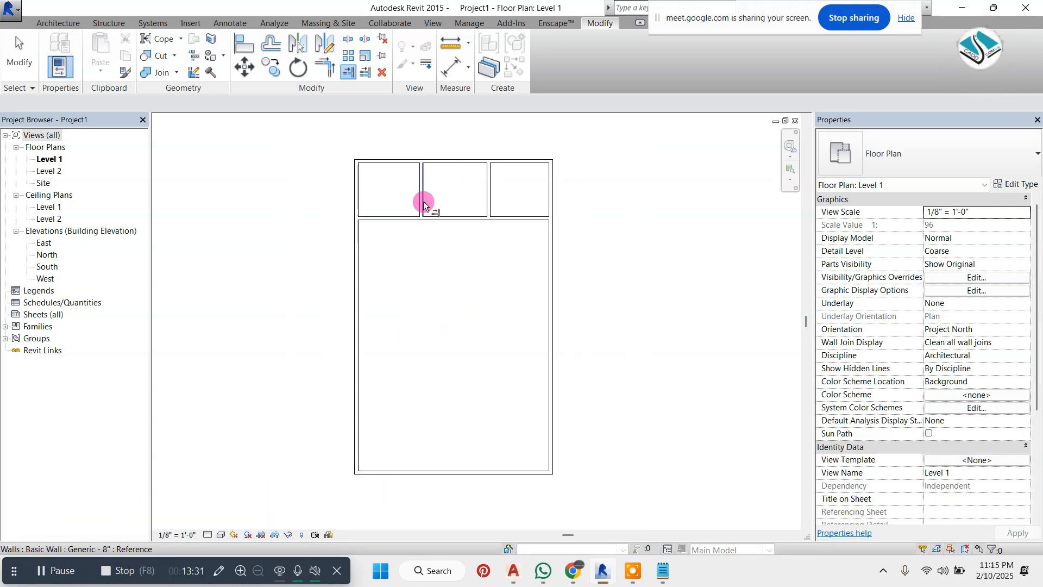
{"action": "left_click", "coordinate": [424, 204]}
{"action": "left_click", "coordinate": [424, 472]}
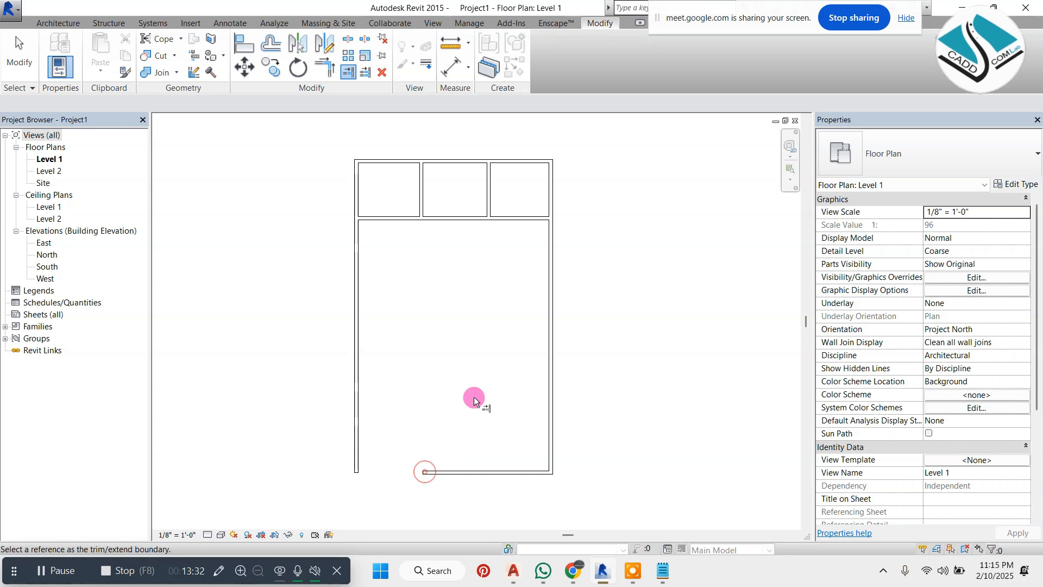
Extend the right and left partitions down to the bottom wall with Trim/Extend Single Element.
{"action": "left_click", "coordinate": [424, 204]}
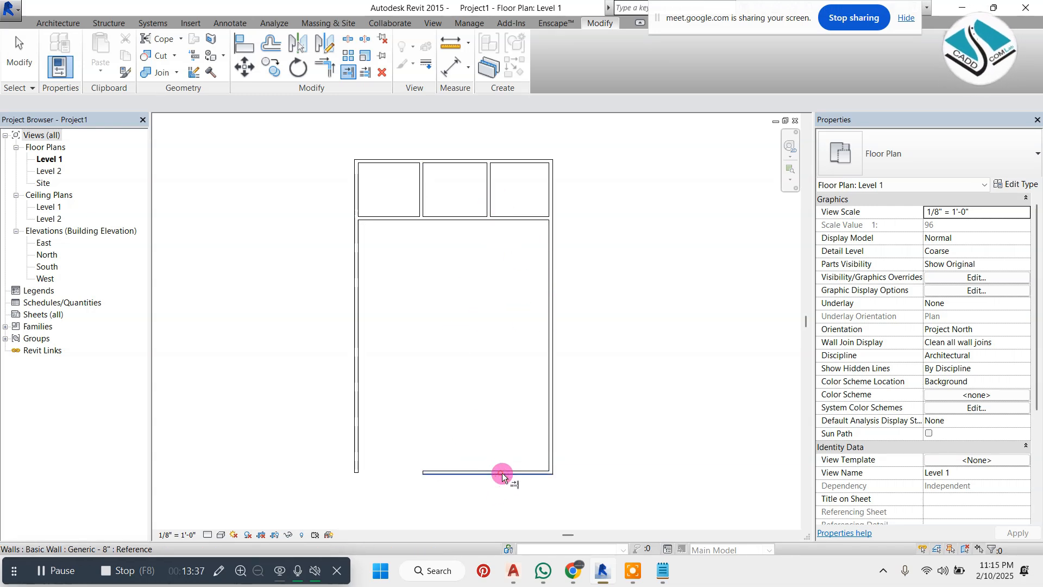
{"action": "left_click", "coordinate": [496, 208]}
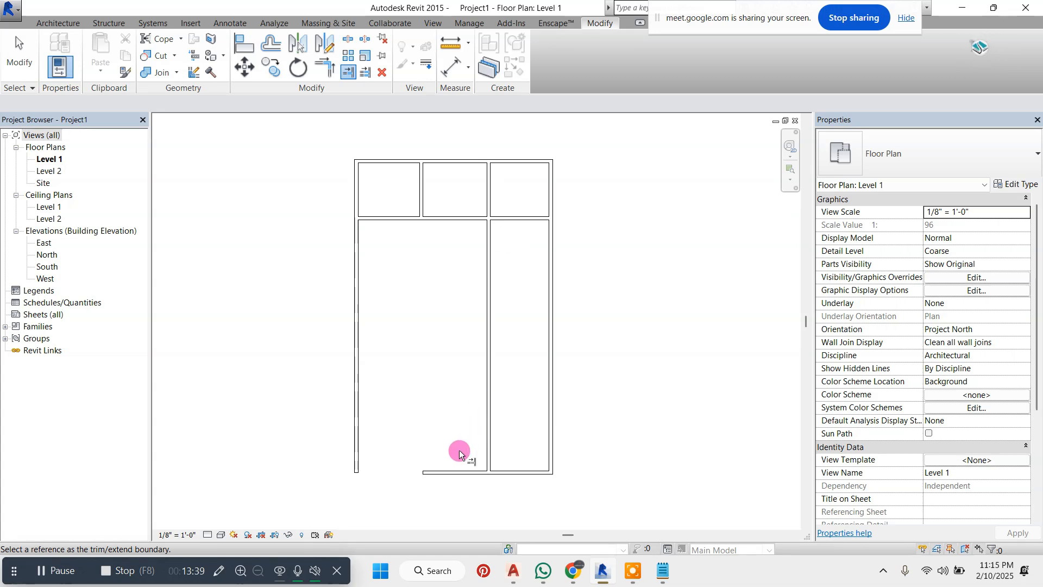
{"action": "left_click", "coordinate": [356, 469]}
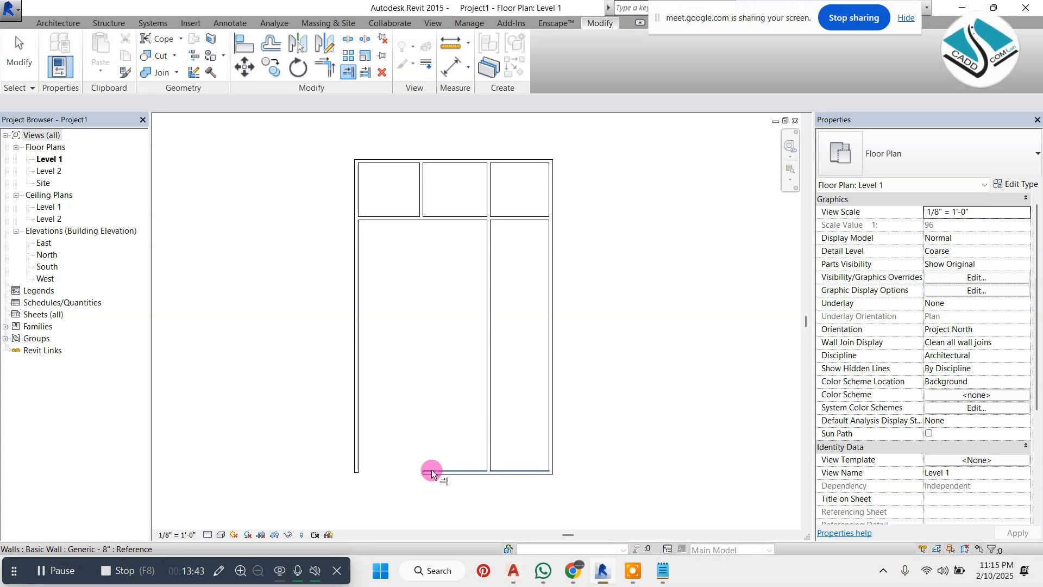
{"action": "left_click", "coordinate": [448, 469]}
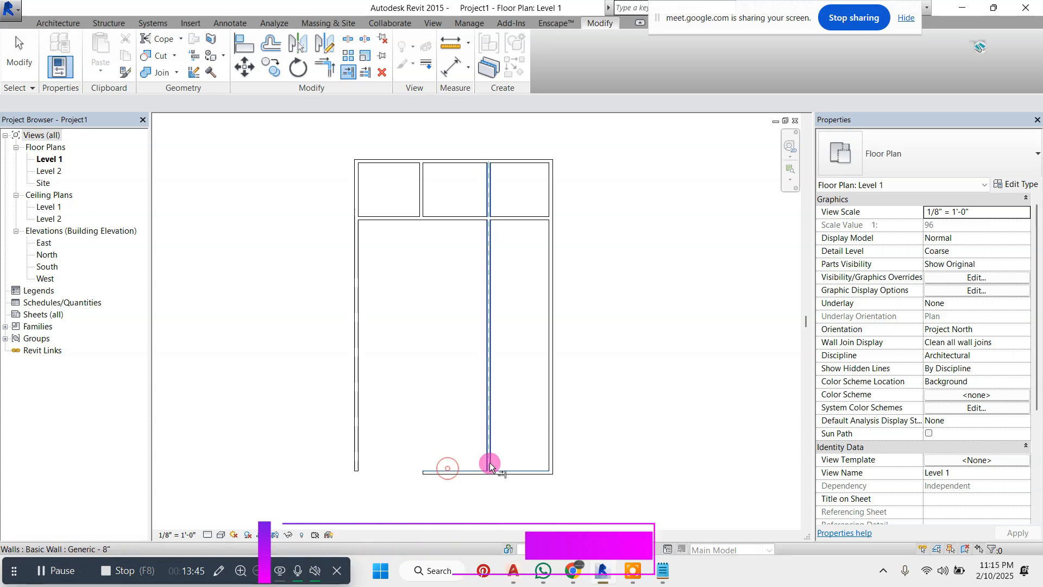
{"action": "left_click", "coordinate": [422, 201]}
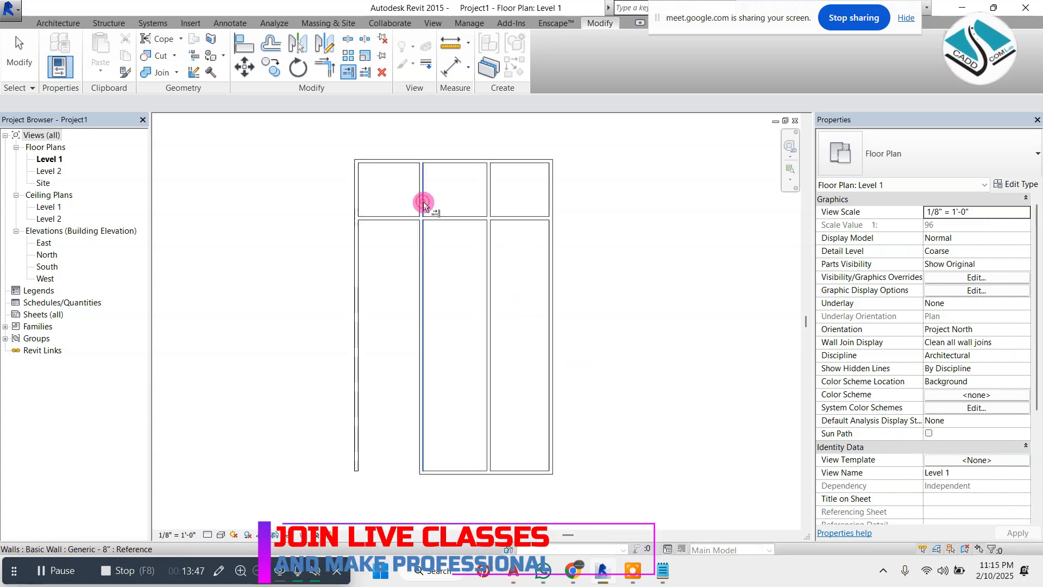
{"action": "key", "text": "Escape"}
Close the outline's lower-left corner by applying Trim/Extend to Corner to the left outer wall and the bottom wall.
{"action": "scroll", "coordinate": [434, 177], "scroll_direction": "up", "scroll_amount": 2}
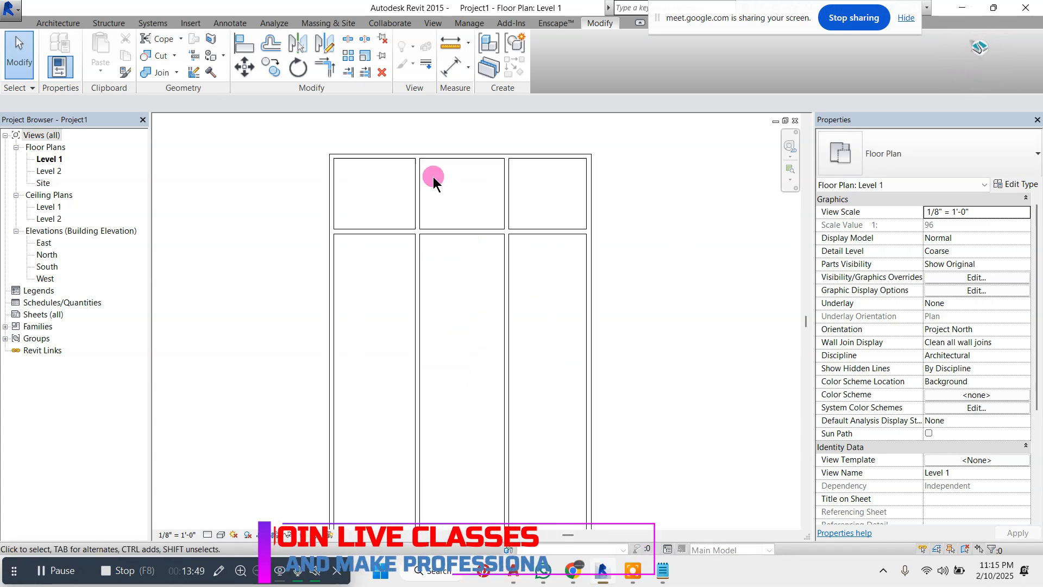
{"action": "scroll", "coordinate": [434, 177], "scroll_direction": "down", "scroll_amount": 1}
{"action": "left_click", "coordinate": [325, 68]}
{"action": "scroll", "coordinate": [336, 489], "scroll_direction": "down", "scroll_amount": 1}
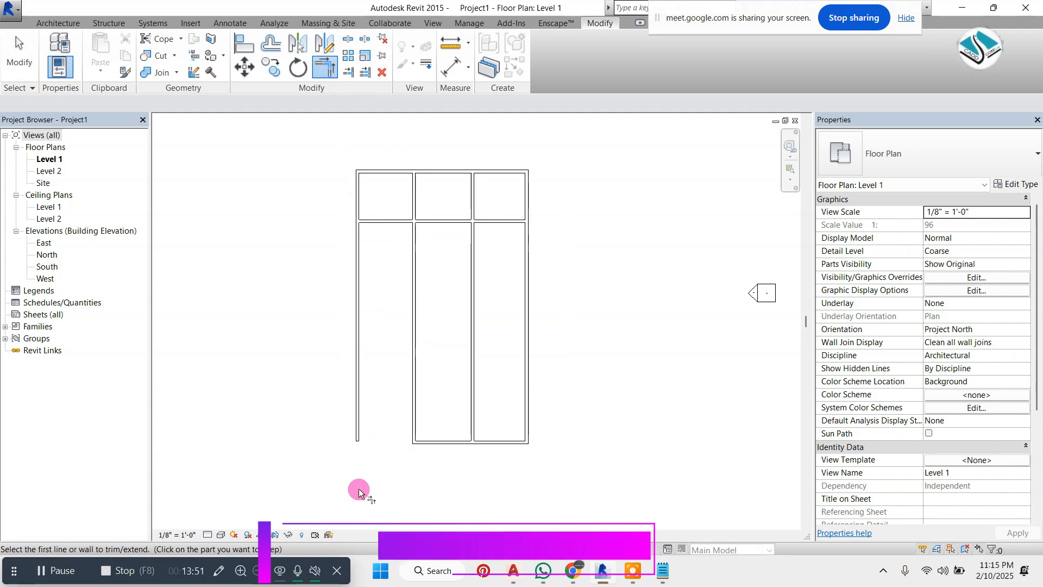
{"action": "scroll", "coordinate": [332, 396], "scroll_direction": "up", "scroll_amount": 3}
{"action": "left_click", "coordinate": [356, 414]}
{"action": "left_click", "coordinate": [442, 426]}
{"action": "scroll", "coordinate": [403, 472], "scroll_direction": "down", "scroll_amount": 2}
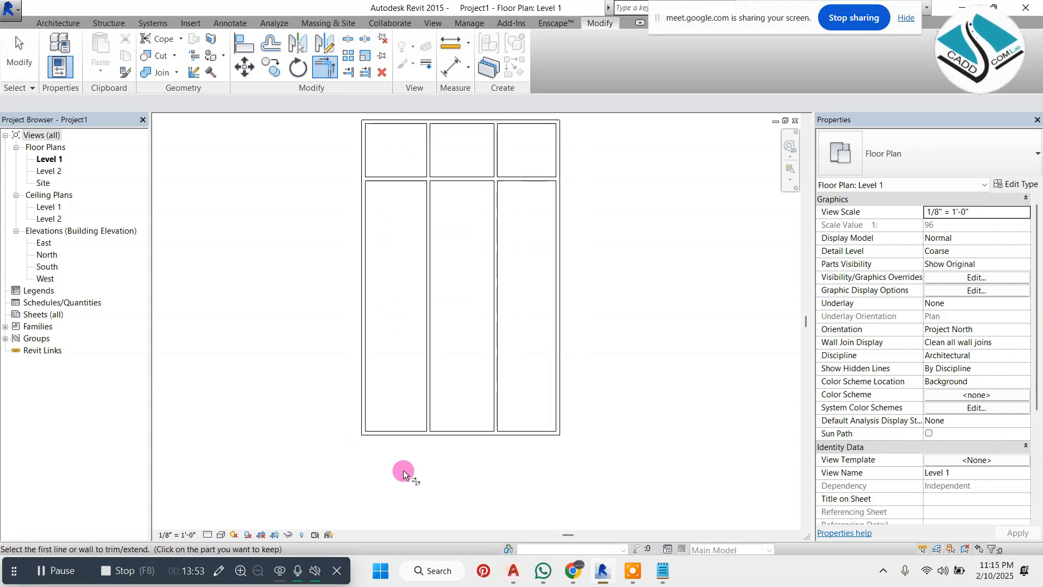
Trim the left partition back to the horizontal wall with Trim/Extend Single Element, keeping the upper part.
{"action": "scroll", "coordinate": [413, 170], "scroll_direction": "up", "scroll_amount": 4}
{"action": "scroll", "coordinate": [425, 190], "scroll_direction": "up", "scroll_amount": 1}
{"action": "key", "text": "Escape"}
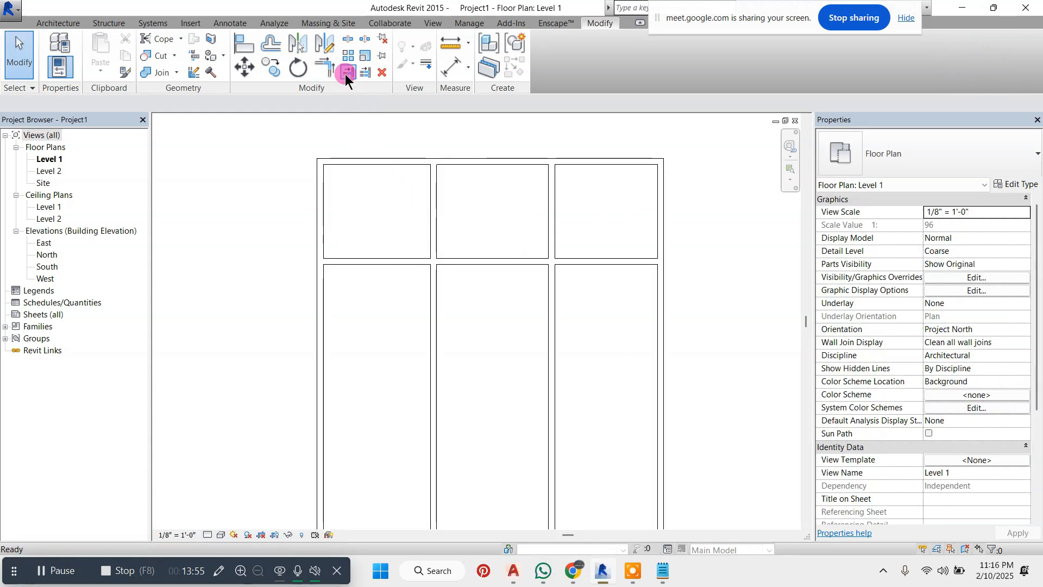
{"action": "left_click", "coordinate": [347, 67]}
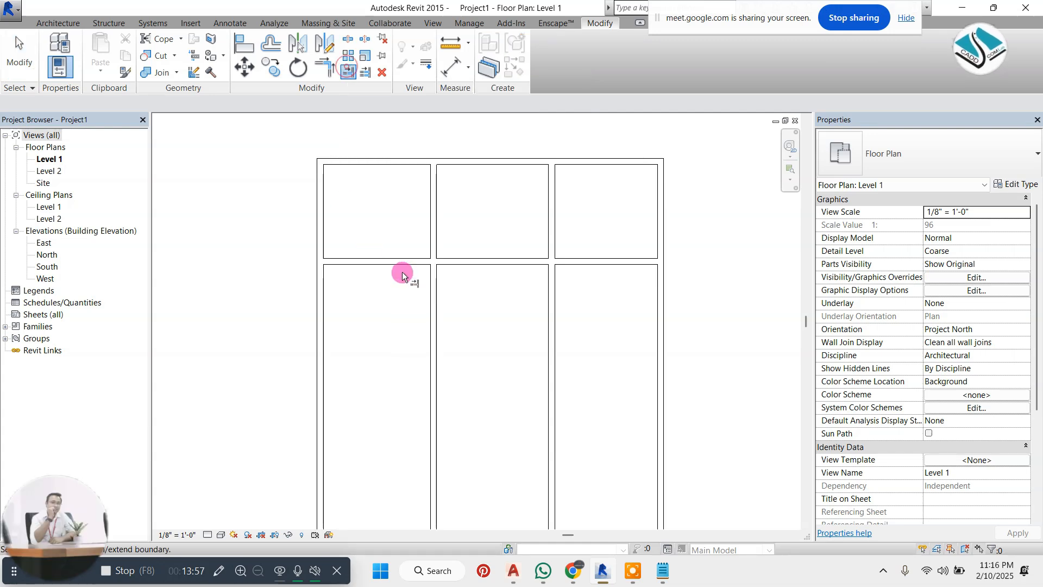
{"action": "left_click", "coordinate": [433, 228]}
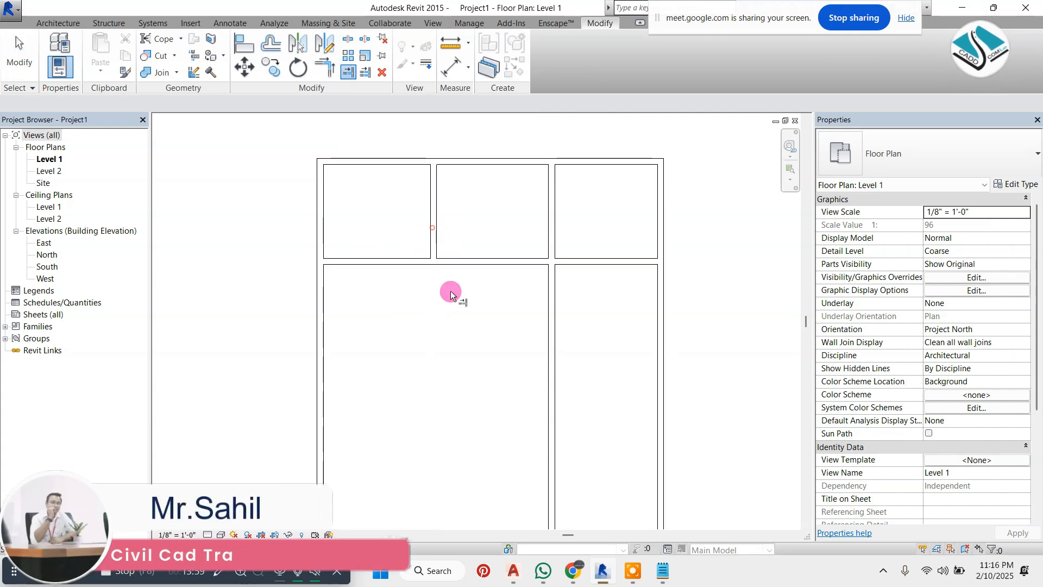
Try extending the left partition down to the bottom wall, and undo the extension.
{"action": "scroll", "coordinate": [443, 145], "scroll_direction": "down", "scroll_amount": 1}
{"action": "scroll", "coordinate": [441, 224], "scroll_direction": "down", "scroll_amount": 2}
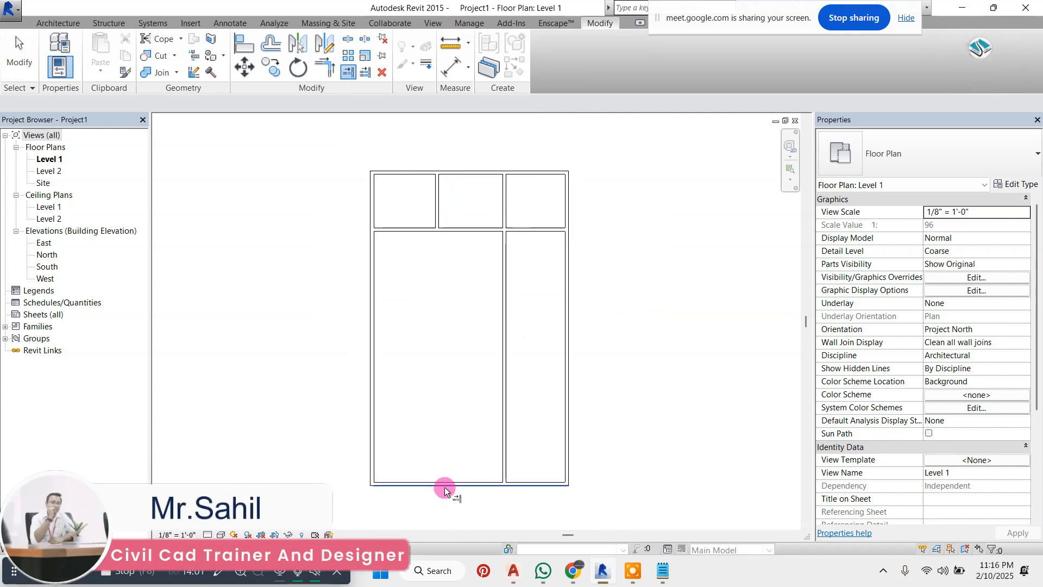
{"action": "left_click", "coordinate": [435, 200]}
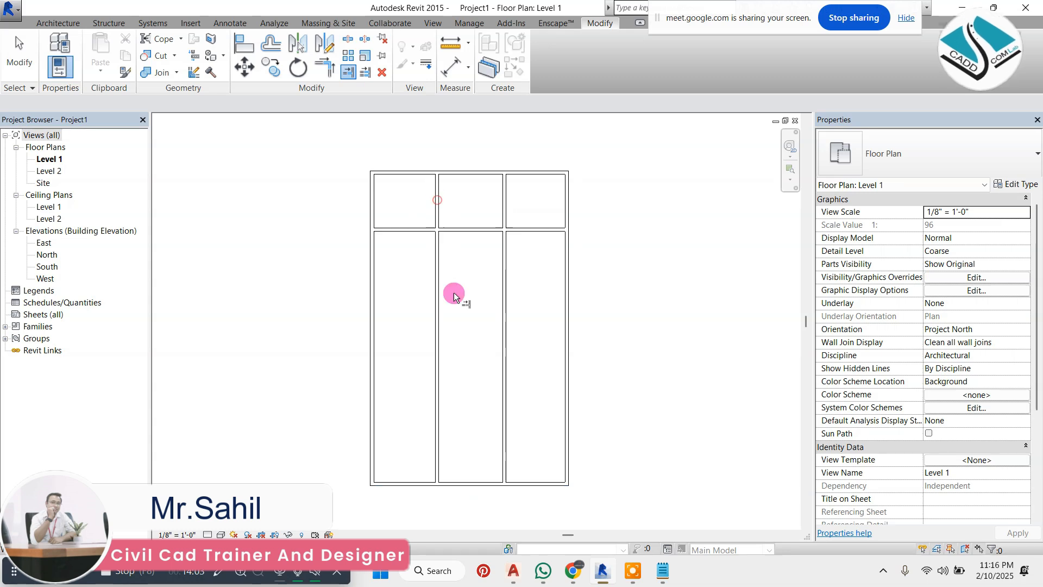
{"action": "key", "text": "ctrl+z"}
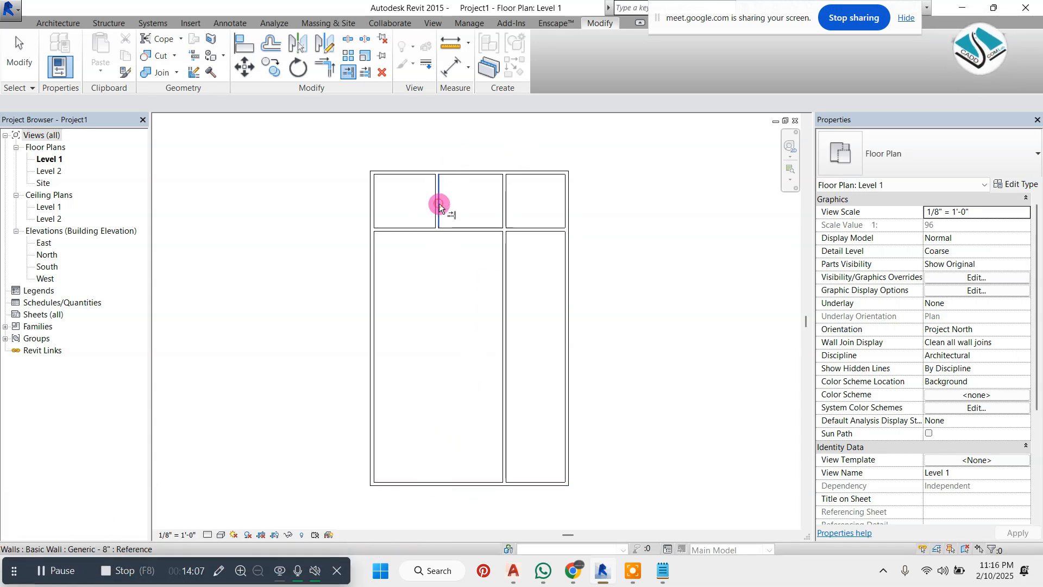
Restart Trim/Extend Single Element, extend the left partition to the bottom wall as boundary, and exit the command.
{"action": "left_click", "coordinate": [441, 485]}
{"action": "key", "text": "Escape"}
{"action": "key", "text": "Escape"}
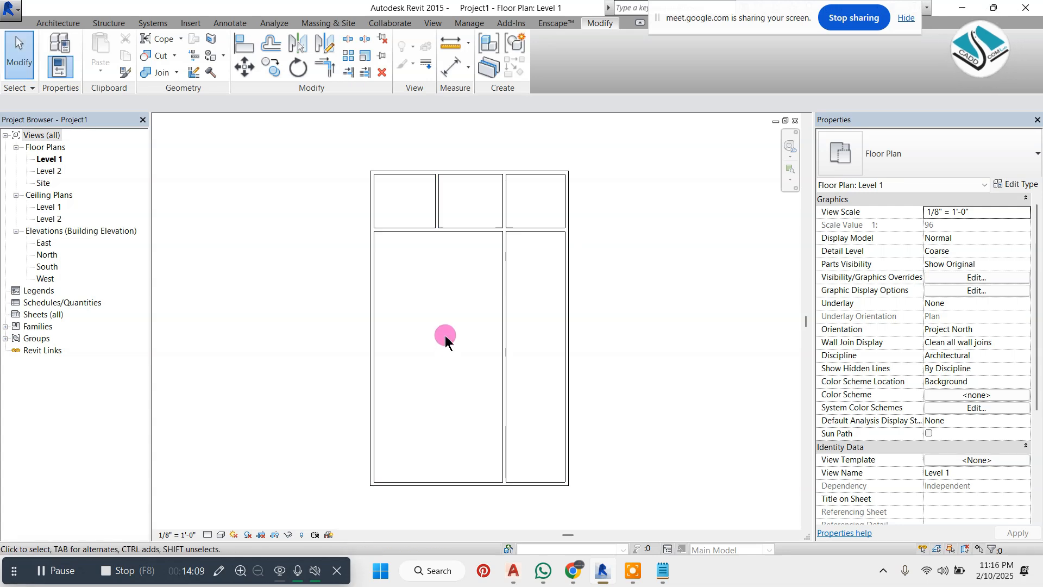
{"action": "left_click", "coordinate": [345, 76]}
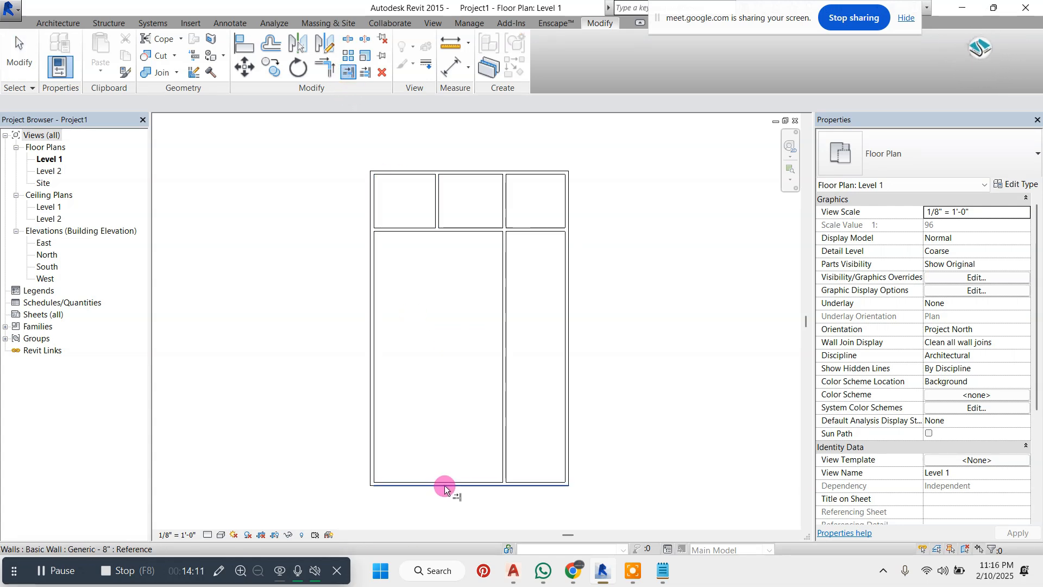
{"action": "left_click", "coordinate": [442, 485]}
{"action": "left_click", "coordinate": [438, 212]}
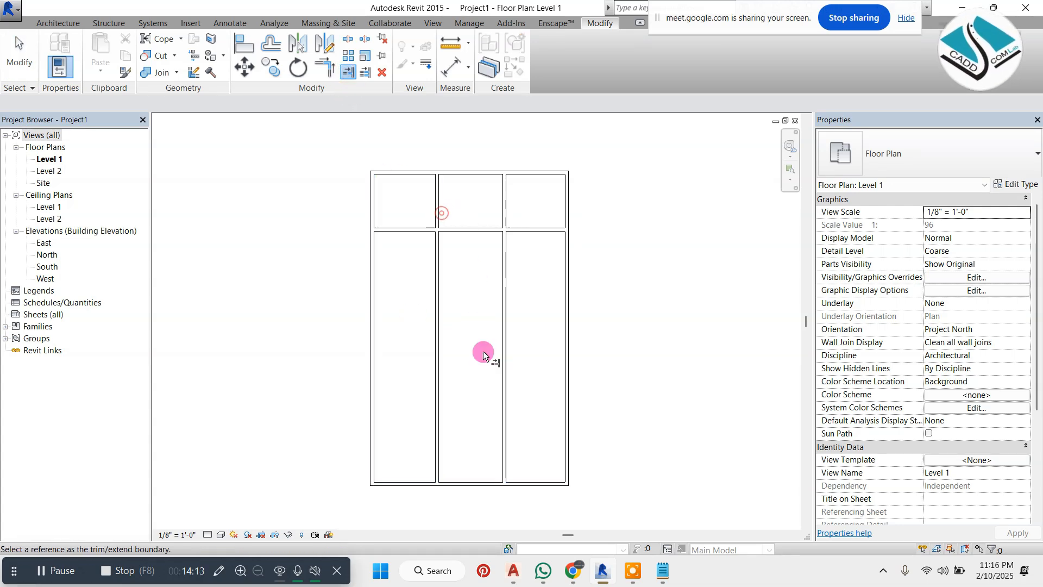
{"action": "key", "text": "Escape"}
{"action": "key", "text": "Escape"}
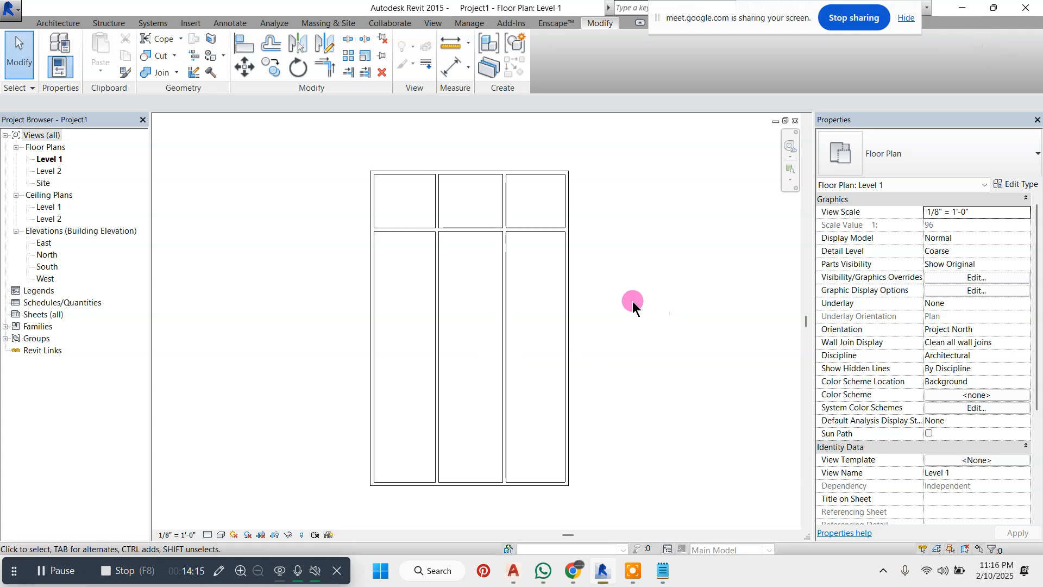
Delete all the walls of the Level 1 floor plan, leaving an empty view.
{"action": "left_click_drag", "start_coordinate": [598, 276], "coordinate": [65, 559]}
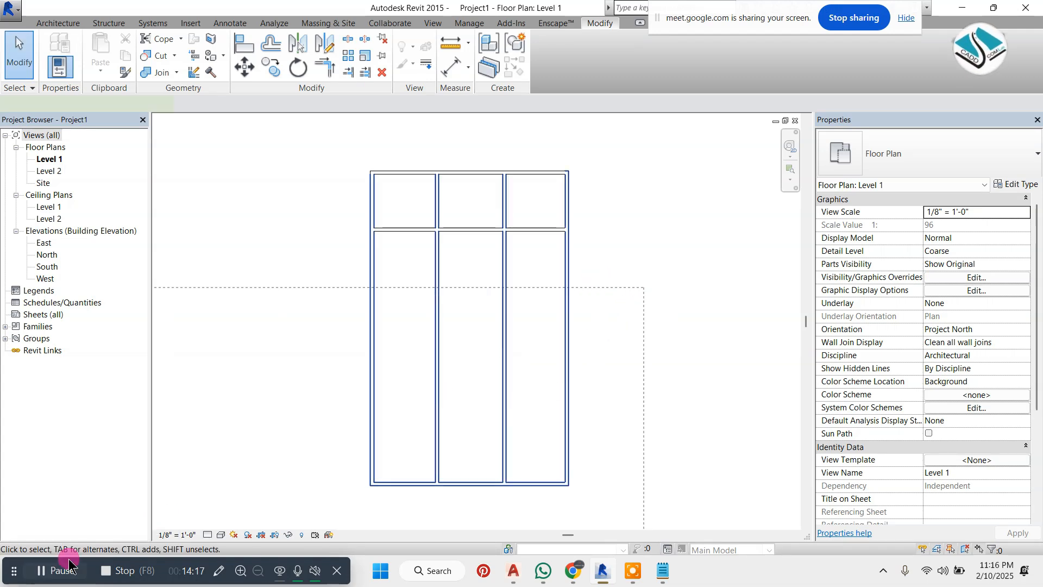
{"action": "key", "text": "Delete"}
{"action": "left_click_drag", "start_coordinate": [637, 136], "coordinate": [491, 276]}
{"action": "key", "text": "Delete"}
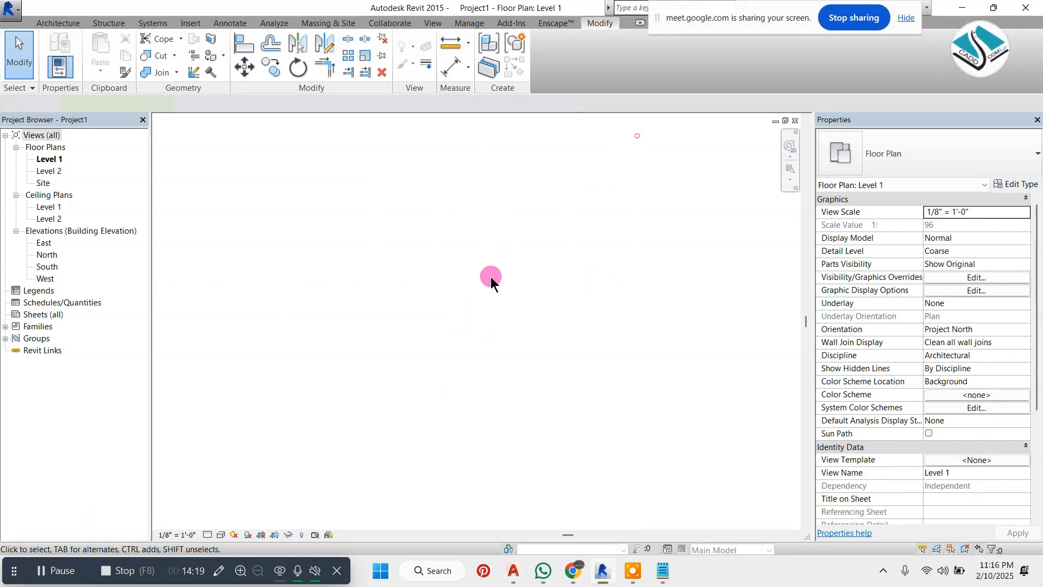
Draw a circular Generic - 8" wall in the middle of the empty view and exit the Wall command.
{"action": "left_click", "coordinate": [56, 22]}
{"action": "key", "text": "w"}
{"action": "key", "text": "a"}
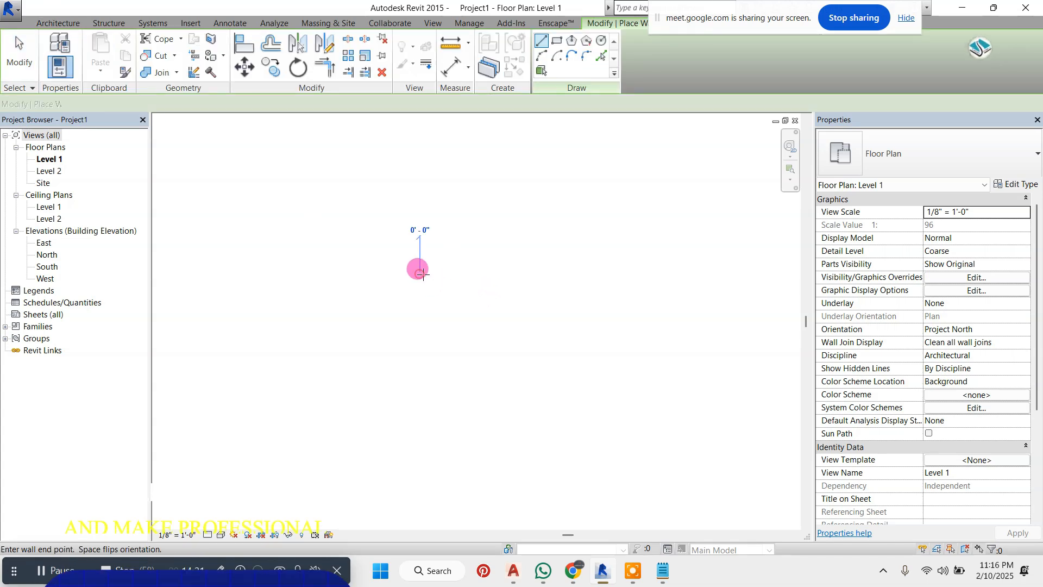
{"action": "left_click", "coordinate": [421, 275]}
{"action": "left_click", "coordinate": [601, 40]}
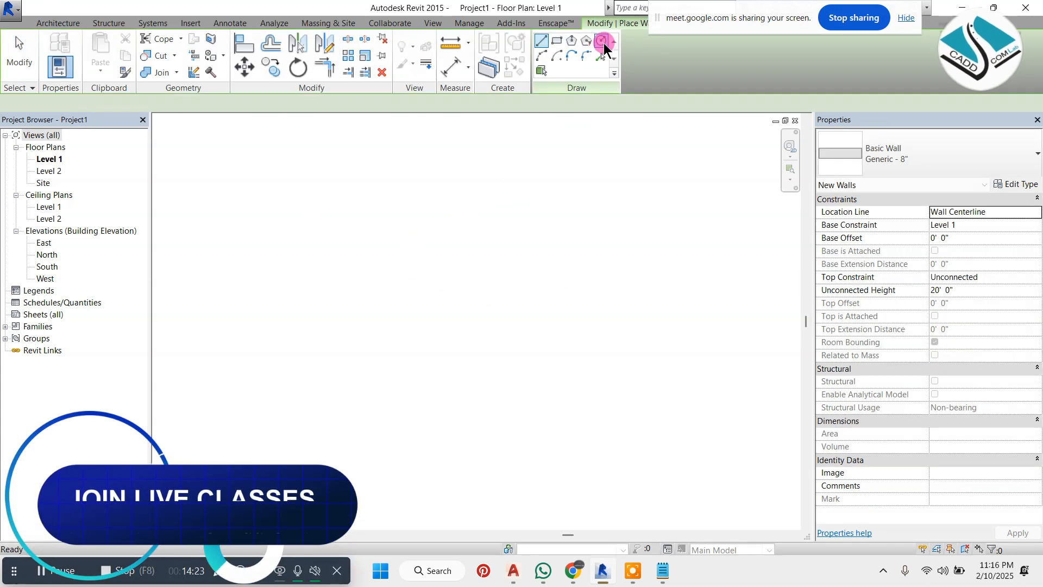
{"action": "left_click", "coordinate": [492, 263]}
{"action": "left_click", "coordinate": [551, 227]}
{"action": "key", "text": "Escape"}
{"action": "key", "text": "Escape"}
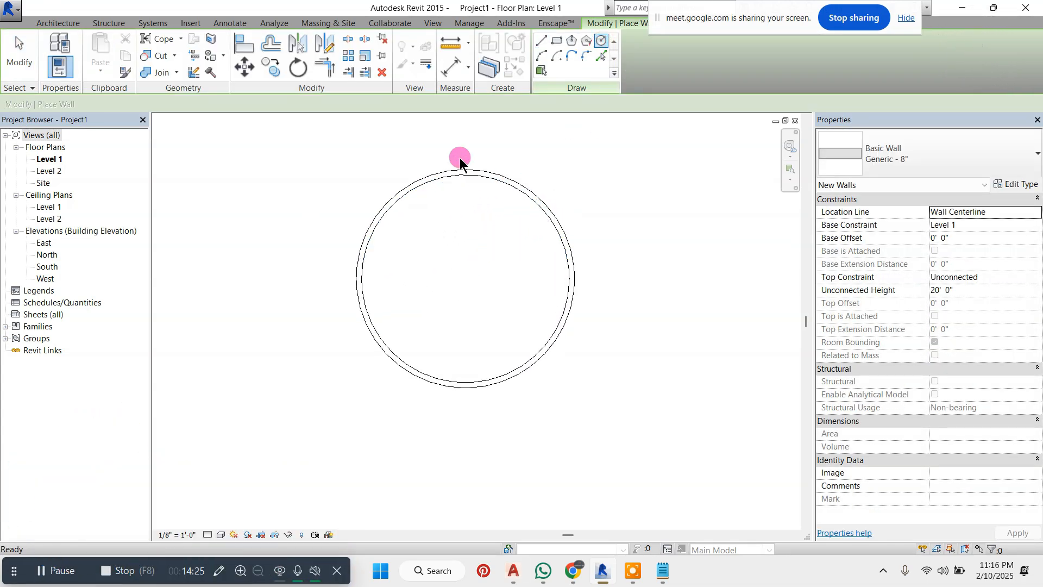
Select the circular wall, add the line "9-scale-re press" to the Basic Commands notes in Notepad, and return to Revit.
{"action": "left_click_drag", "start_coordinate": [600, 146], "coordinate": [224, 477]}
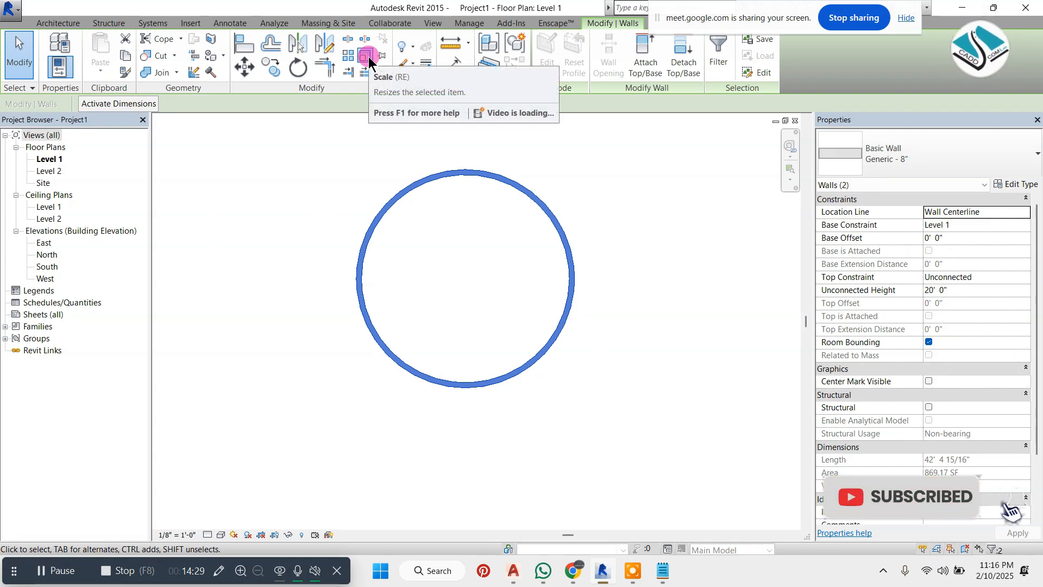
{"action": "left_click", "coordinate": [663, 571]}
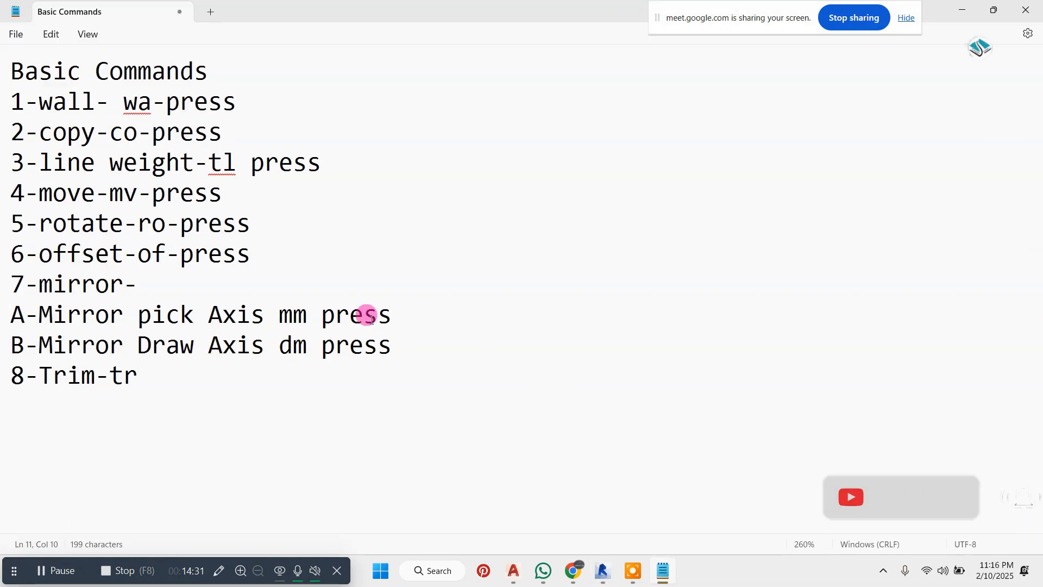
{"action": "key", "text": "Return"}
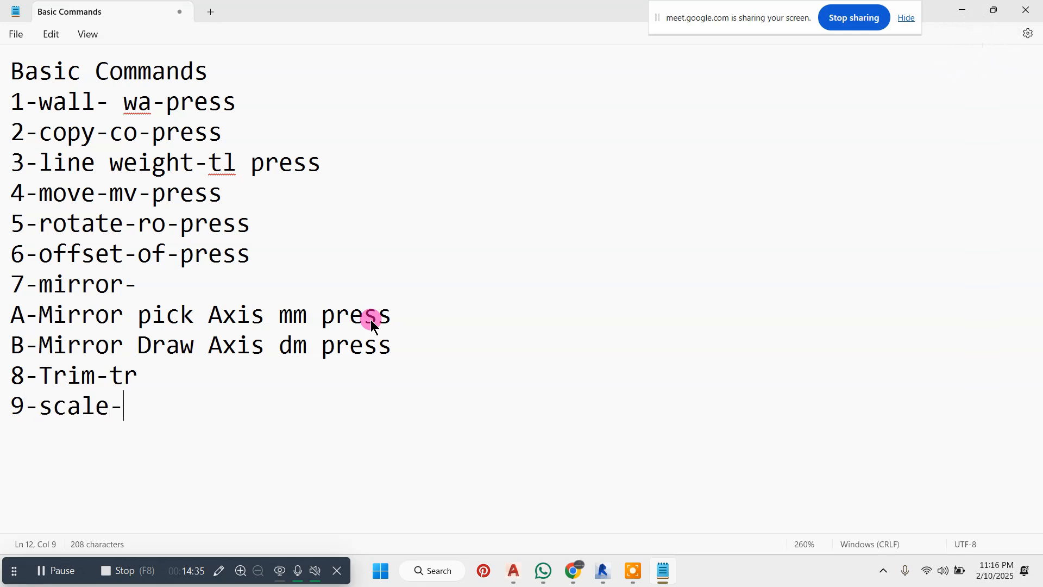
{"action": "type", "text": "9-scale-re press"}
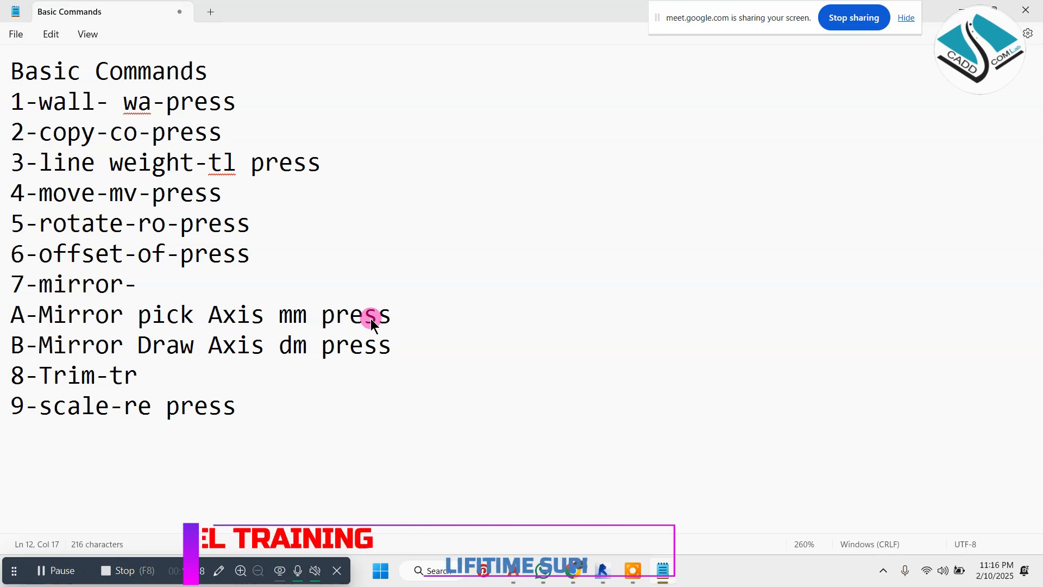
{"action": "key", "text": "Return"}
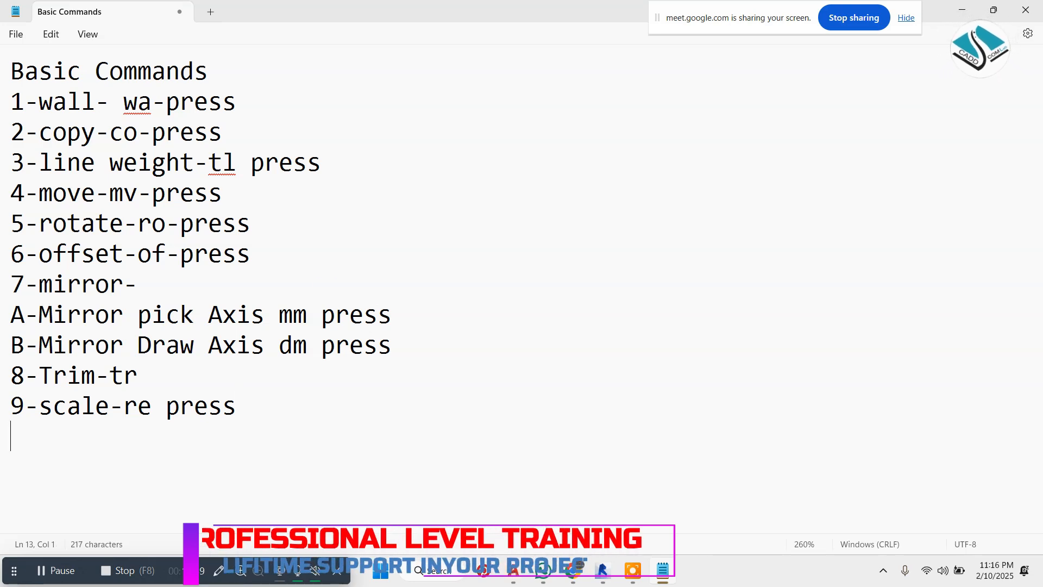
{"action": "left_click", "coordinate": [964, 10]}
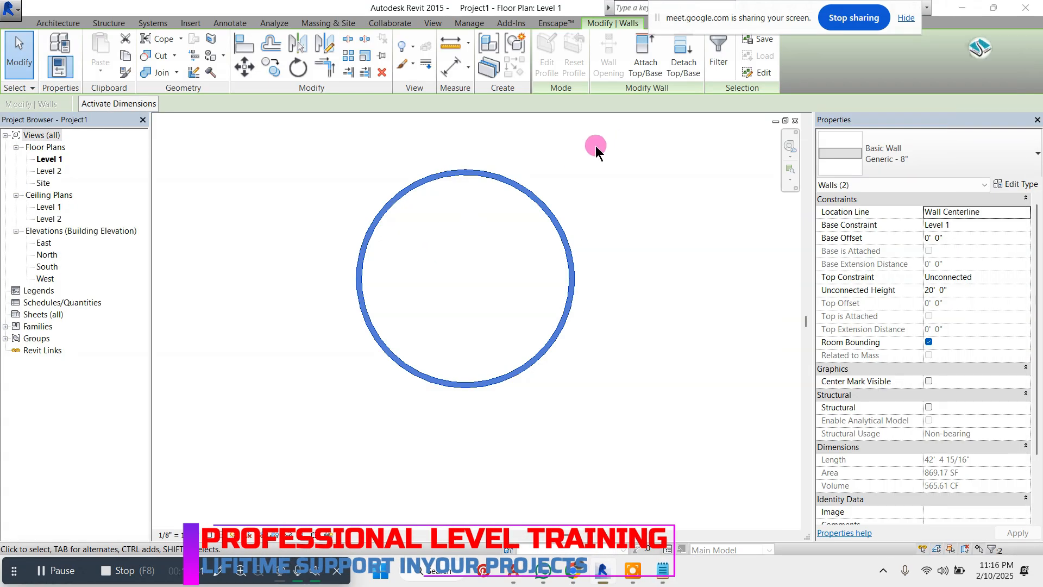
{"action": "left_click", "coordinate": [467, 256]}
{"action": "left_click_drag", "start_coordinate": [200, 439], "coordinate": [200, 439]}
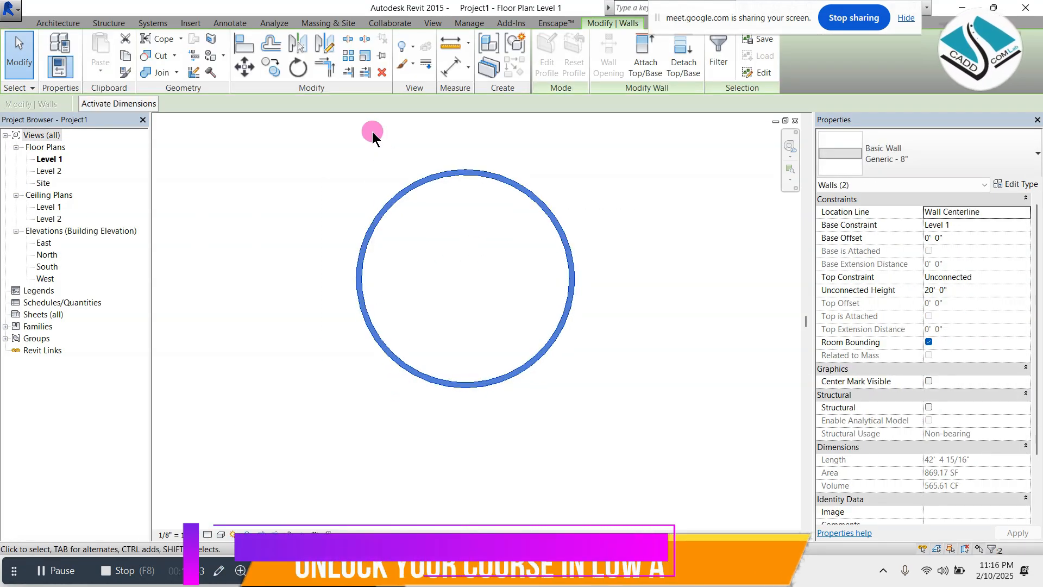
{"action": "left_click", "coordinate": [367, 60]}
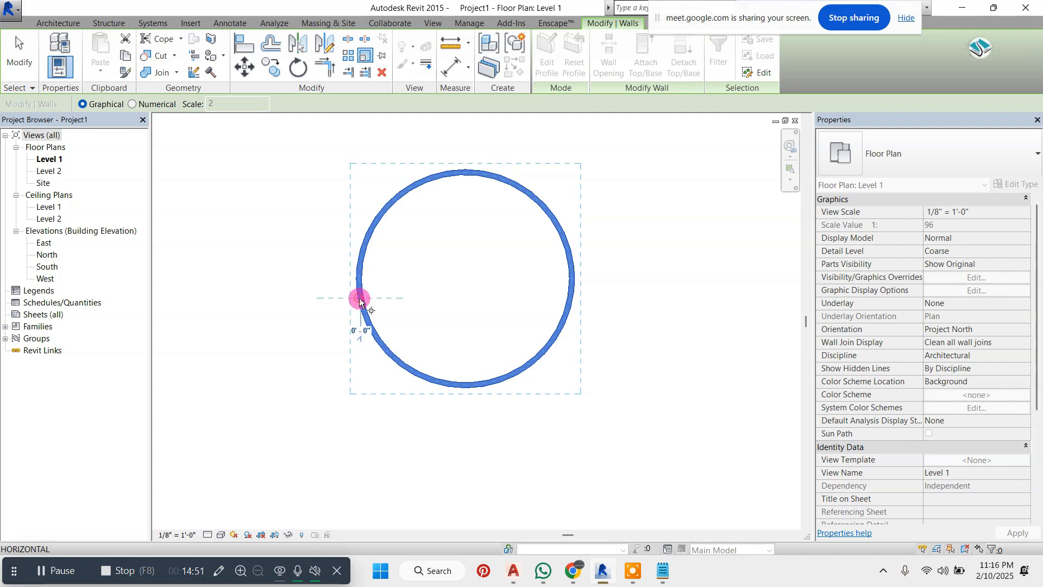
{"action": "left_click", "coordinate": [567, 299]}
{"action": "scroll", "coordinate": [567, 299], "scroll_direction": "down", "scroll_amount": 1}
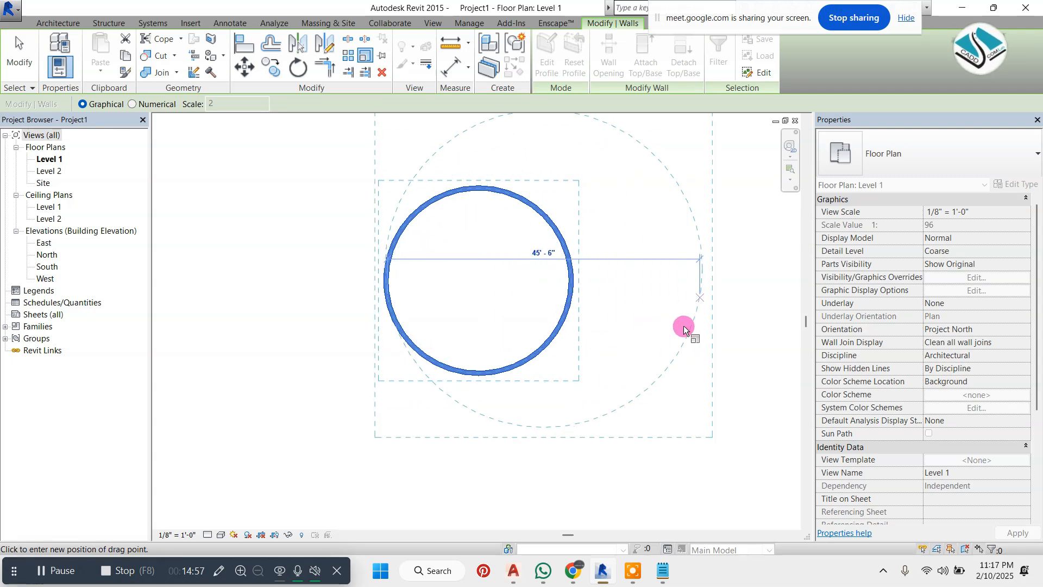
{"action": "key", "text": "Escape"}
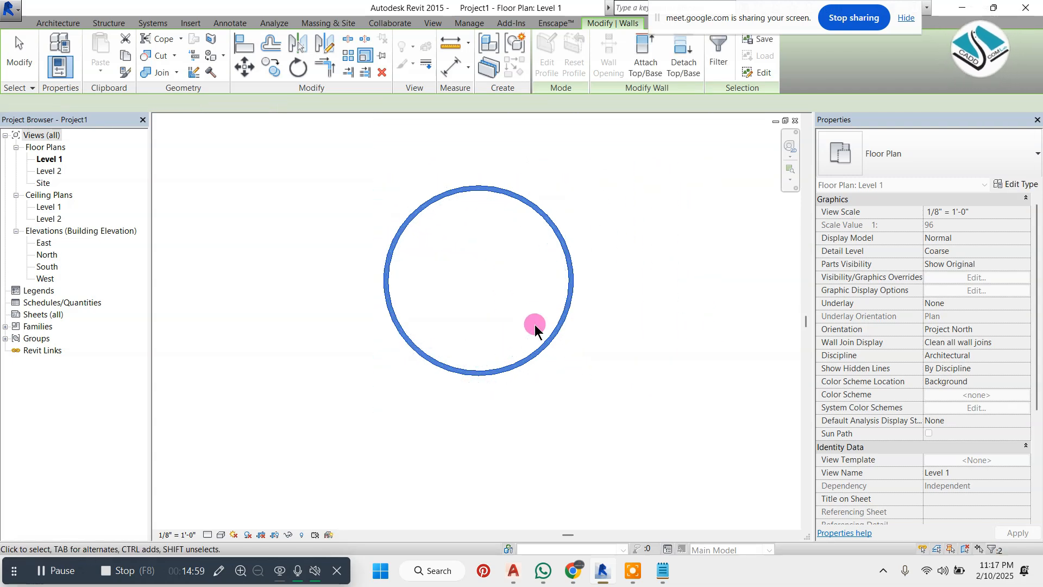
Try scaling the circular wall numerically by a factor of 3 from its left edge, and undo the scaling.
{"action": "left_click", "coordinate": [535, 326]}
{"action": "left_click", "coordinate": [365, 56]}
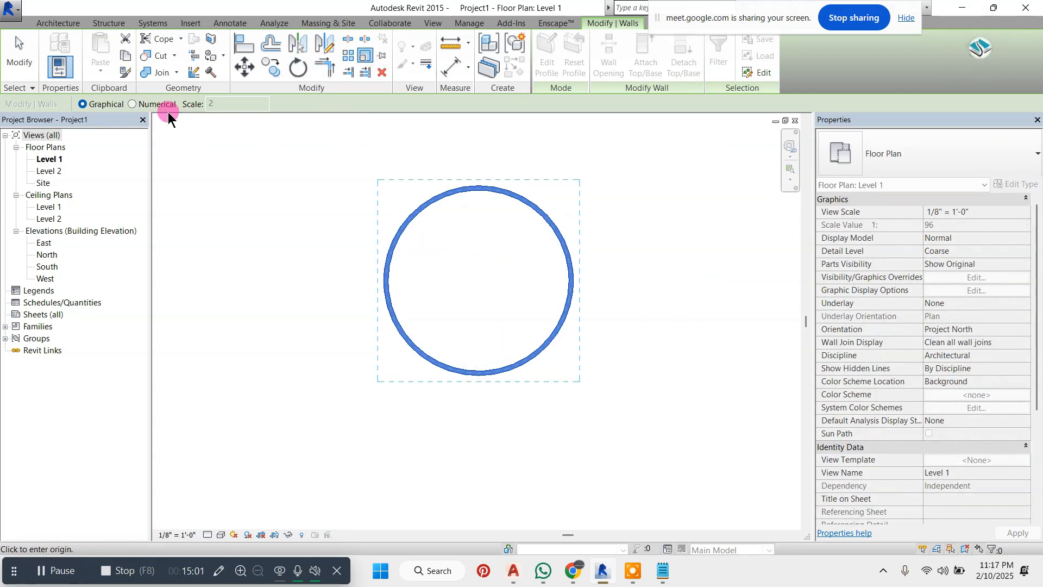
{"action": "left_click", "coordinate": [132, 104]}
{"action": "left_click", "coordinate": [165, 106]}
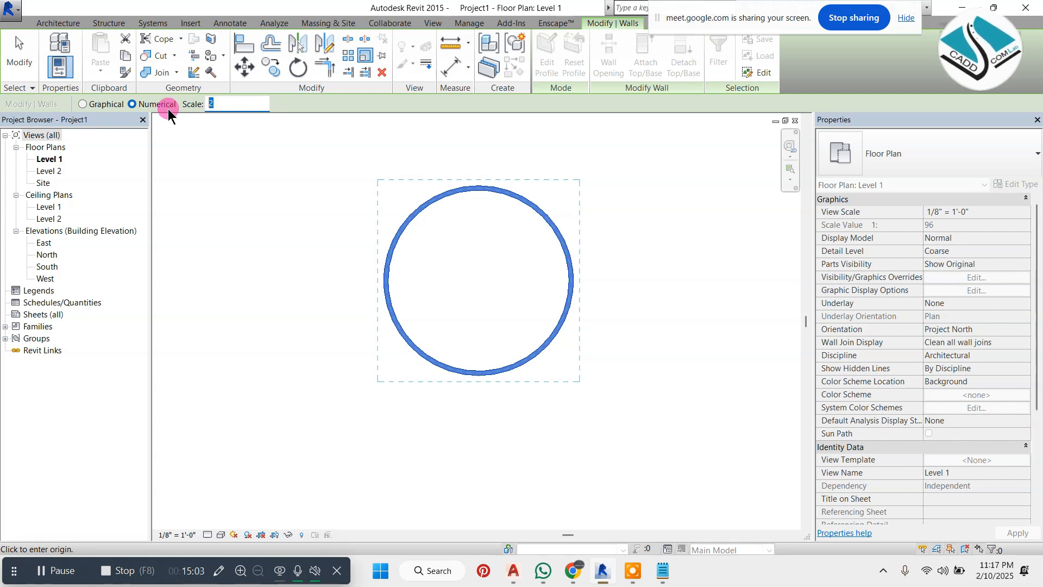
{"action": "type", "text": "3"}
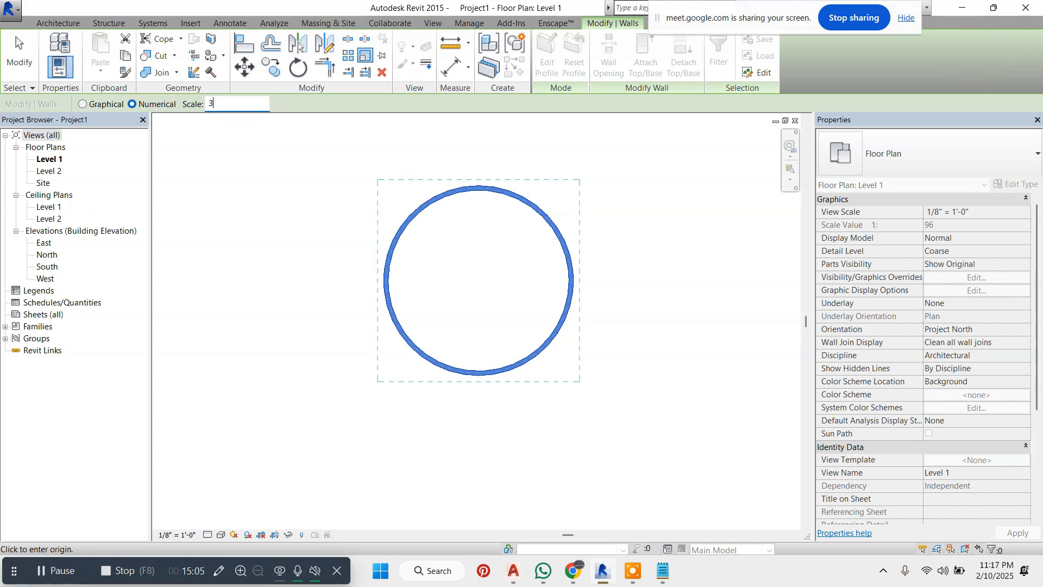
{"action": "scroll", "coordinate": [443, 280], "scroll_direction": "down", "scroll_amount": 2}
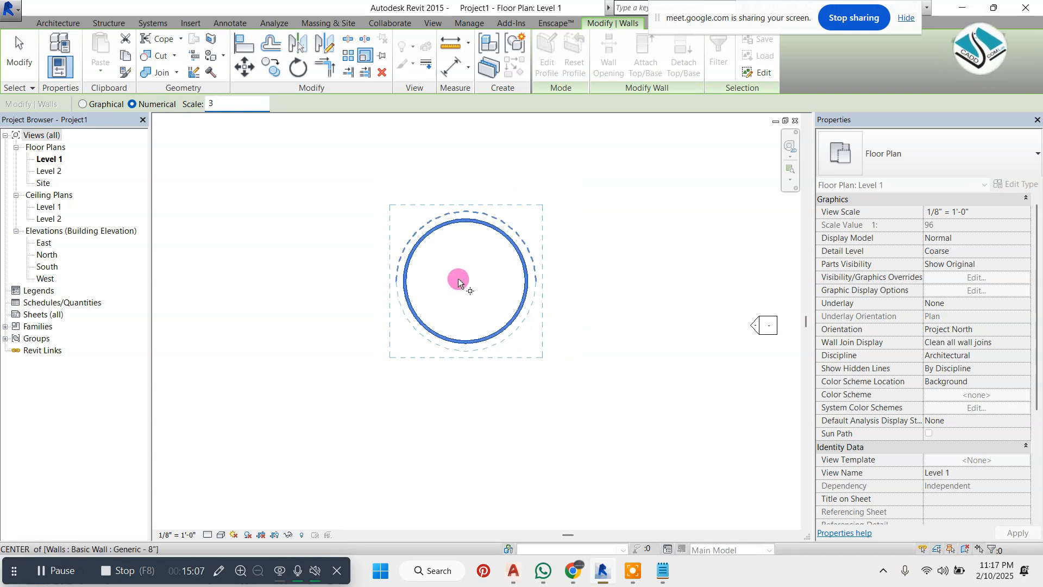
{"action": "left_click", "coordinate": [396, 280]}
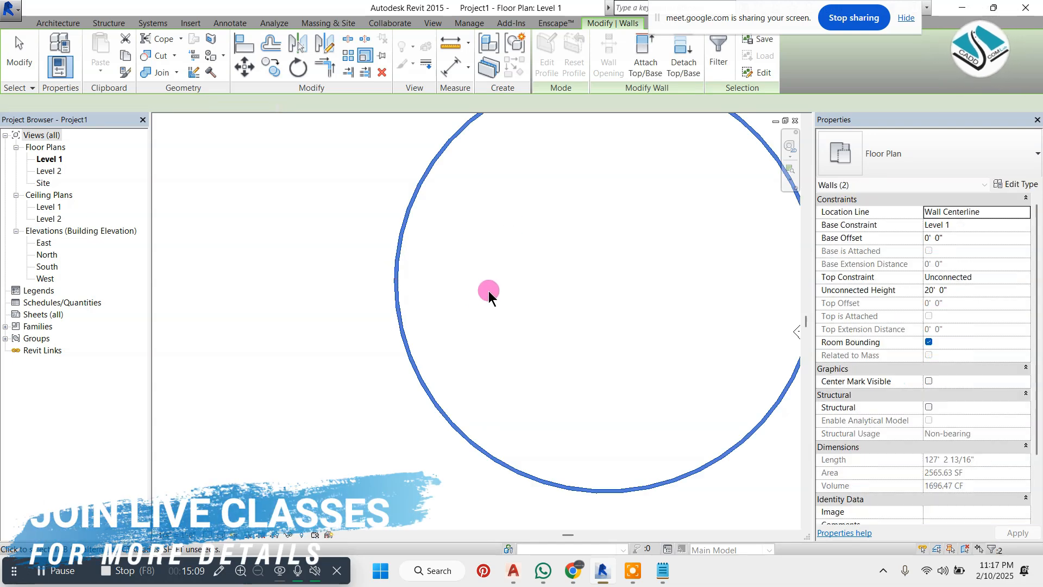
{"action": "scroll", "coordinate": [352, 290], "scroll_direction": "down", "scroll_amount": 2}
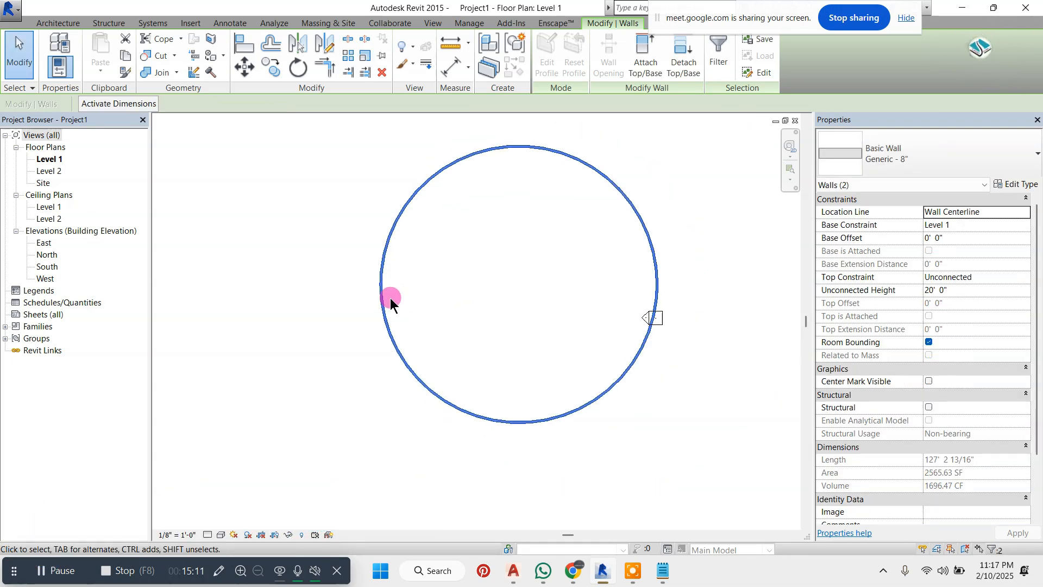
{"action": "key", "text": "ctrl+z"}
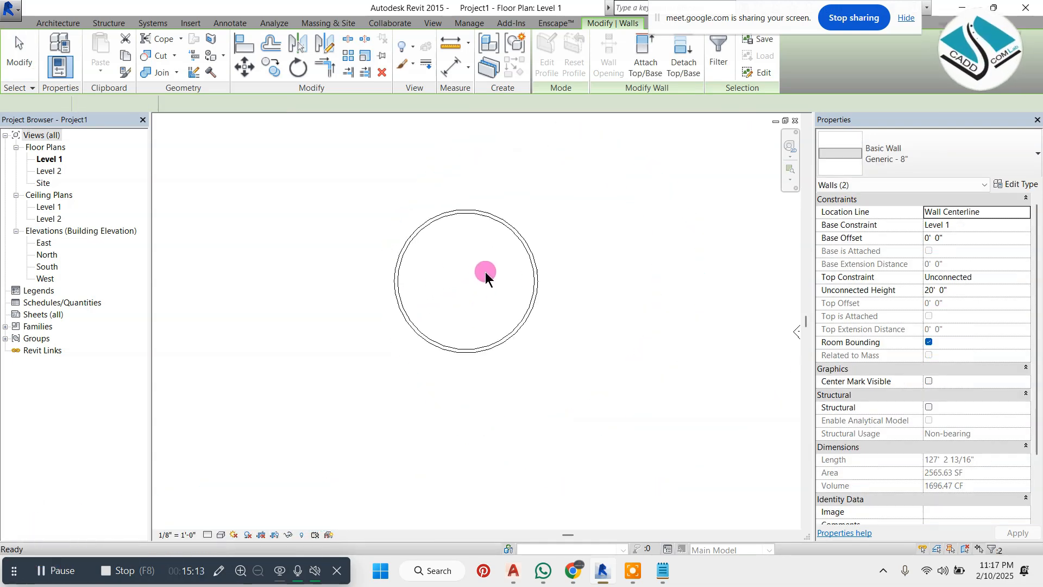
{"action": "left_click_drag", "start_coordinate": [547, 192], "coordinate": [270, 401]}
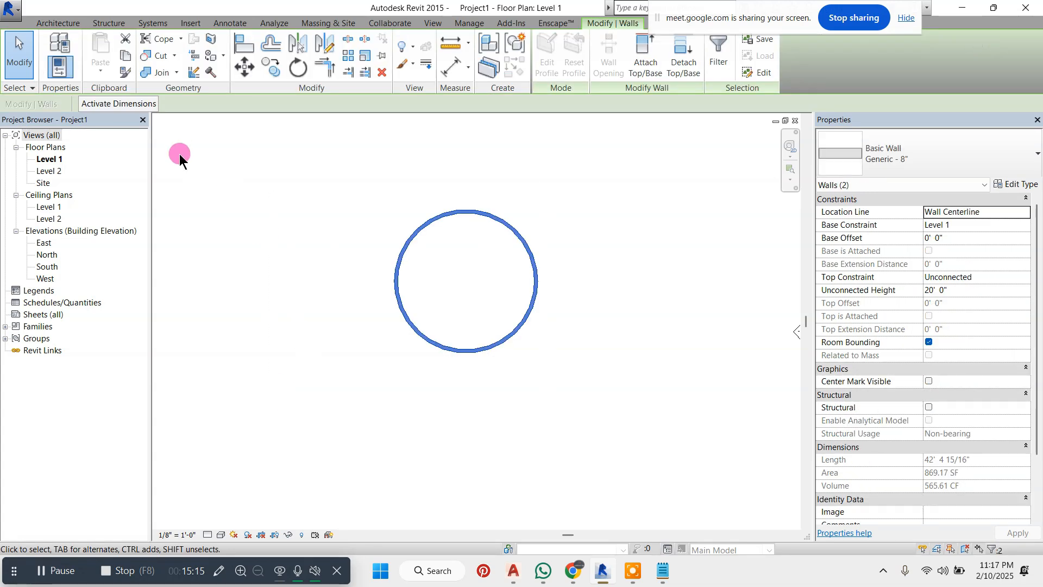
{"action": "left_click_drag", "start_coordinate": [610, 175], "coordinate": [287, 432]}
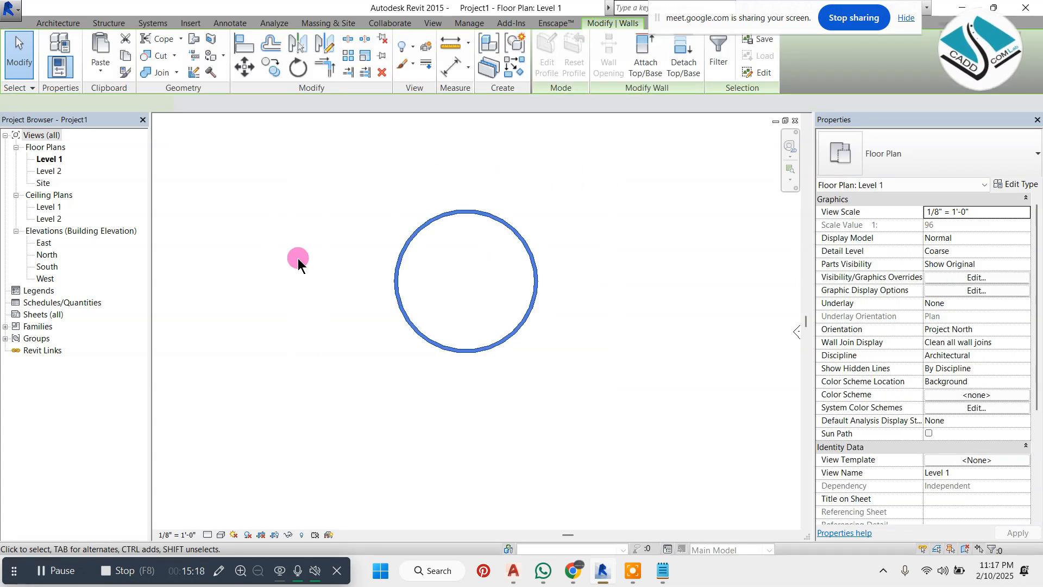
{"action": "left_click", "coordinate": [363, 57]}
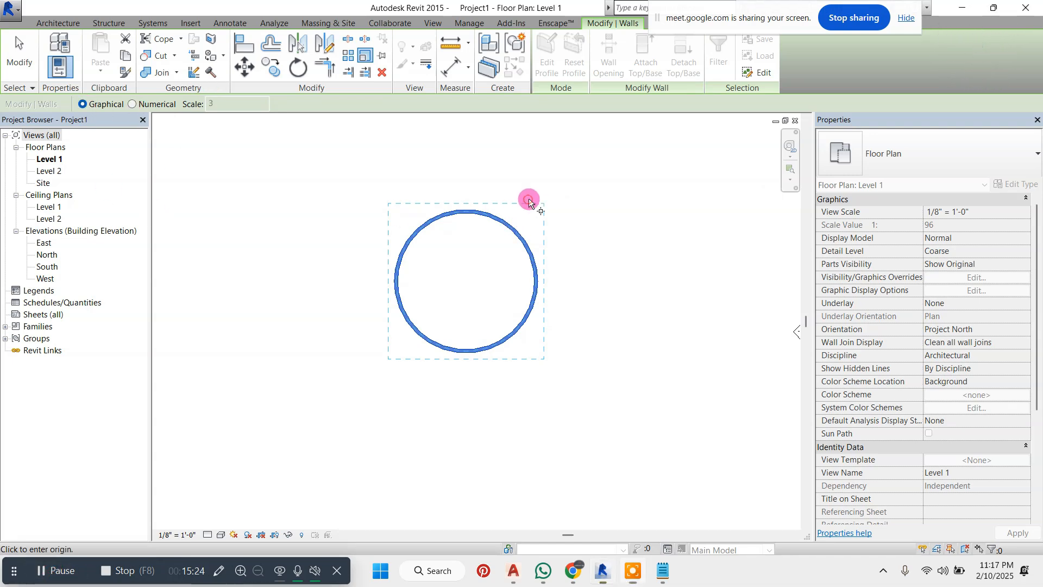
{"action": "key", "text": "Escape"}
{"action": "key", "text": "Escape"}
Delete the circular wall and draw a straight horizontal wall about 28' long in the cleared view.
{"action": "left_click_drag", "start_coordinate": [515, 275], "coordinate": [315, 426]}
{"action": "key", "text": "Delete"}
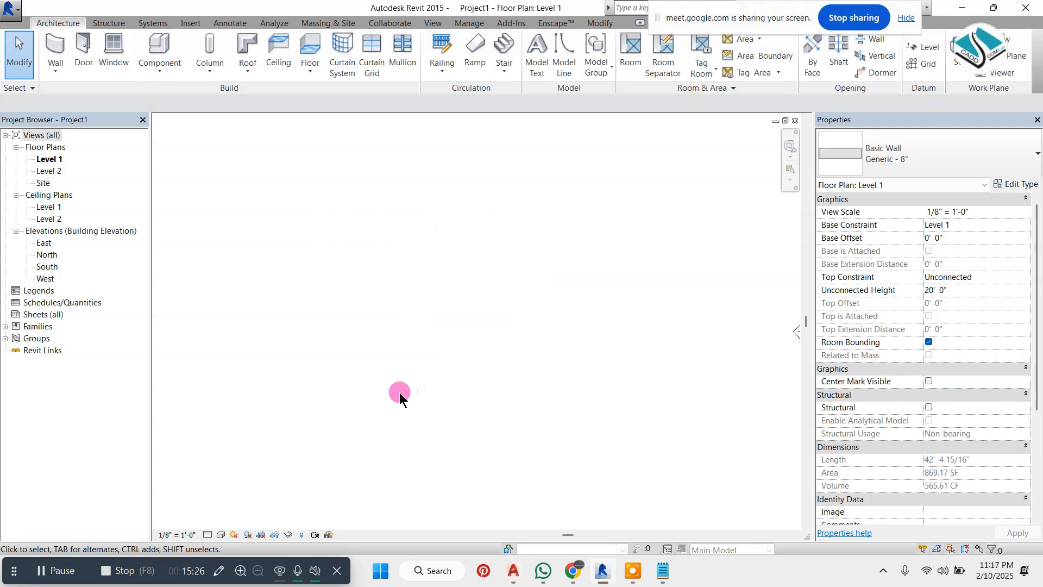
{"action": "left_click", "coordinate": [54, 48]}
{"action": "left_click", "coordinate": [415, 223]}
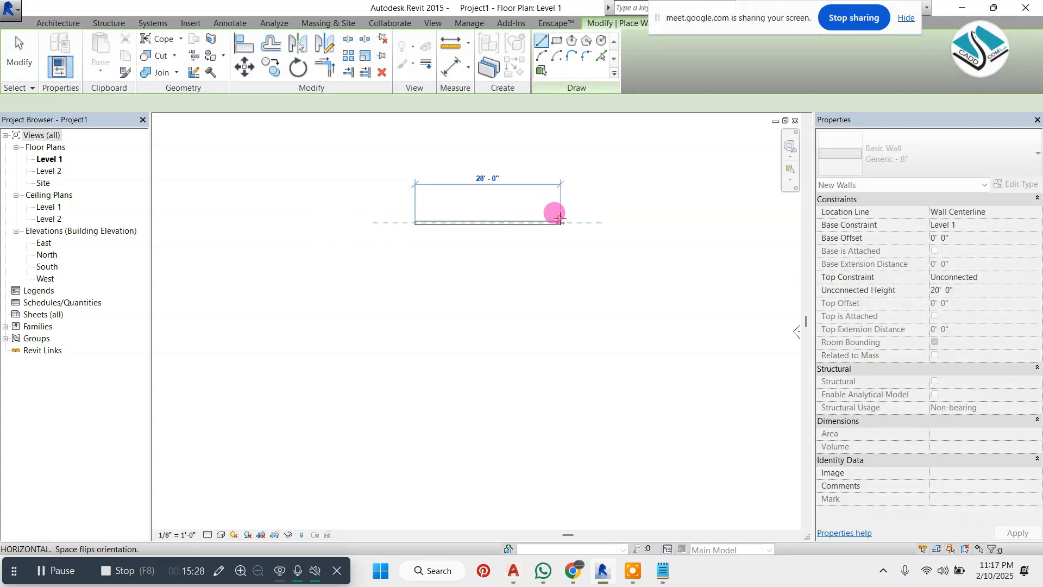
{"action": "left_click", "coordinate": [560, 219]}
{"action": "scroll", "coordinate": [511, 187], "scroll_direction": "up", "scroll_amount": 3}
{"action": "key", "text": "Escape"}
{"action": "key", "text": "Escape"}
{"action": "left_click_drag", "start_coordinate": [554, 184], "coordinate": [381, 320]}
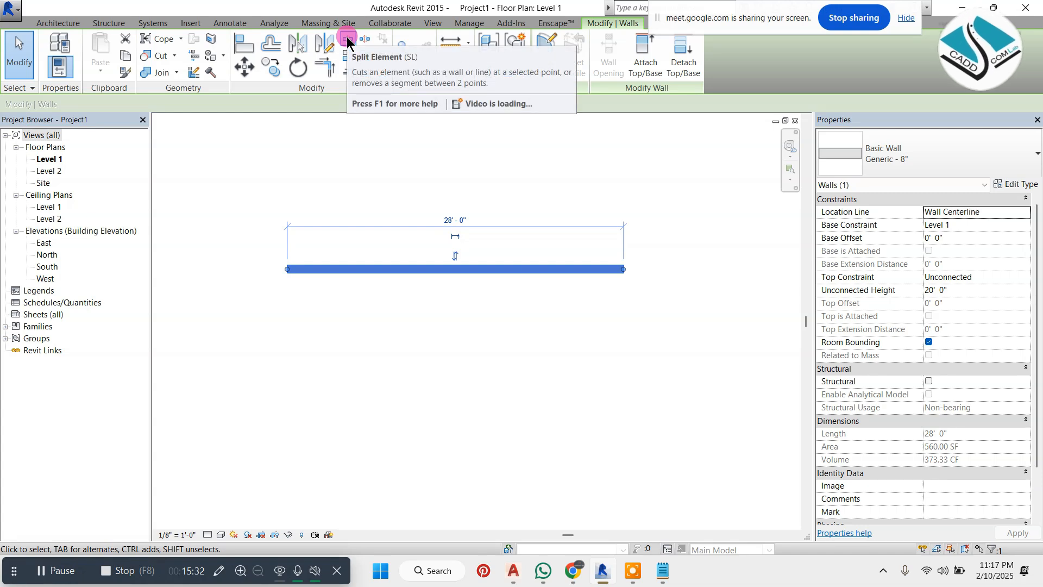
In the Notepad notes, add the line "10-split element-(sl)" and begin the next line with "11-".
{"action": "left_click", "coordinate": [662, 570]}
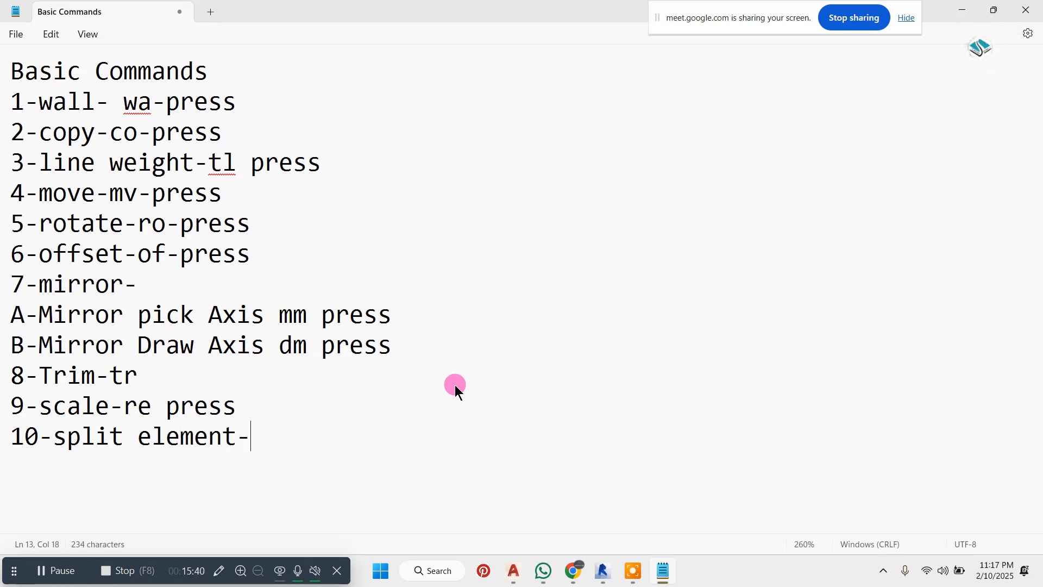
{"action": "type", "text": "l)"}
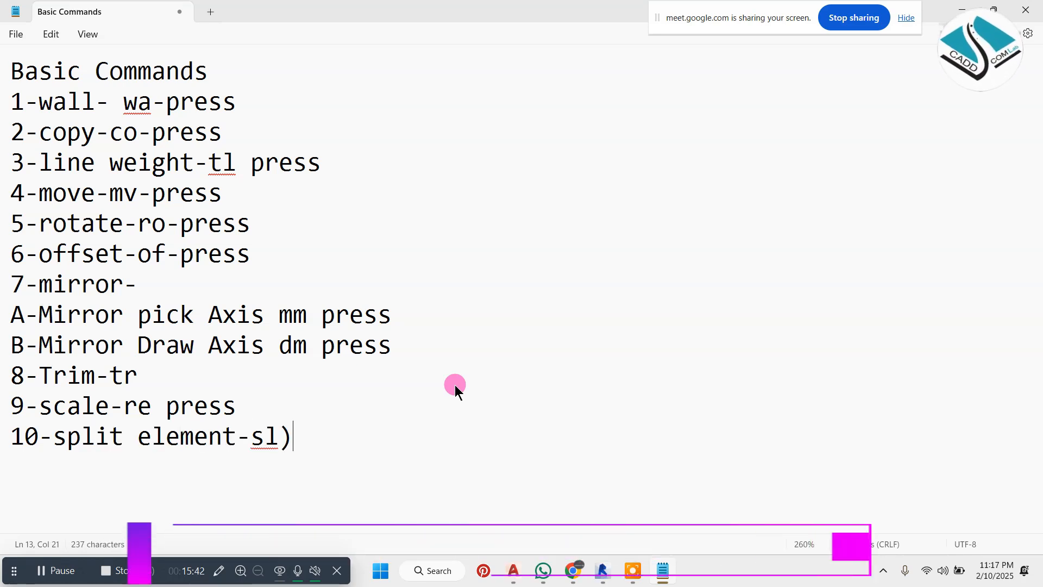
{"action": "key", "text": "Left"}
{"action": "key", "text": "Left"}
{"action": "key", "text": "Left"}
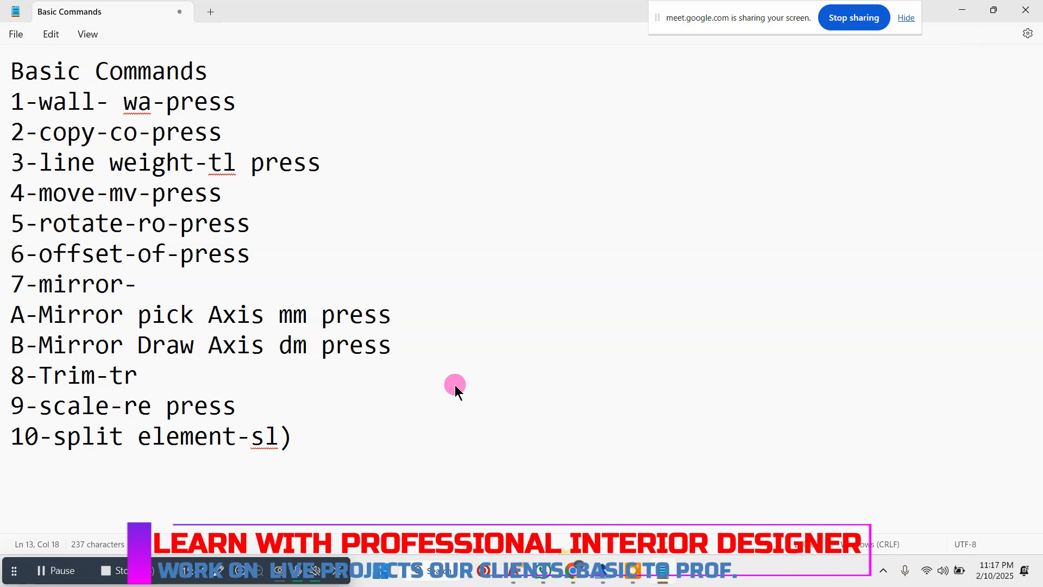
{"action": "type", "text": "("}
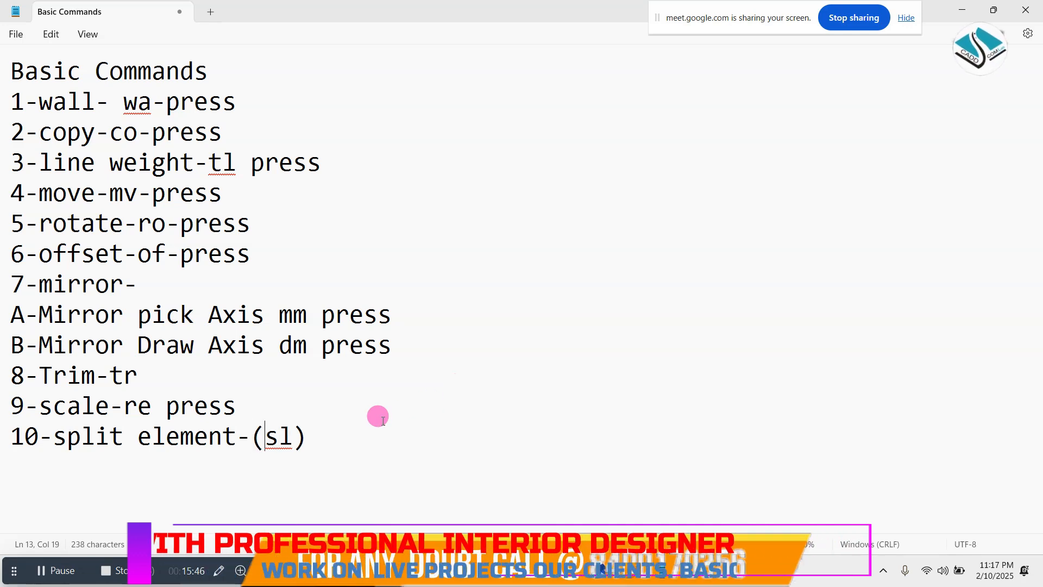
{"action": "left_click", "coordinate": [356, 444]}
{"action": "key", "text": "Return"}
{"action": "type", "text": "11-"}
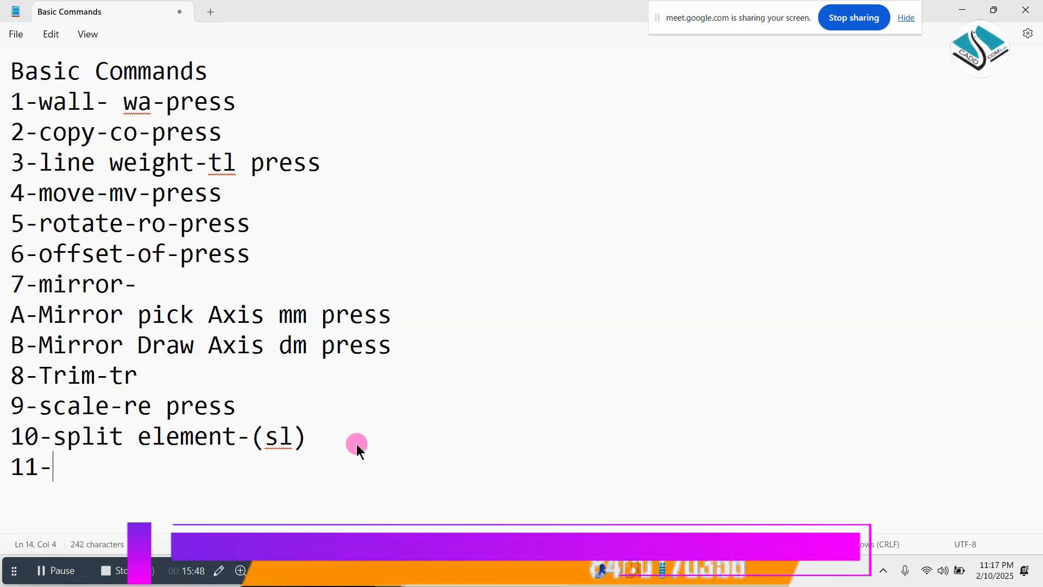
Switch to Revit and use Split Element on the horizontal wall 7' from its left end and 9' from its right end.
{"action": "key", "text": "alt+Tab"}
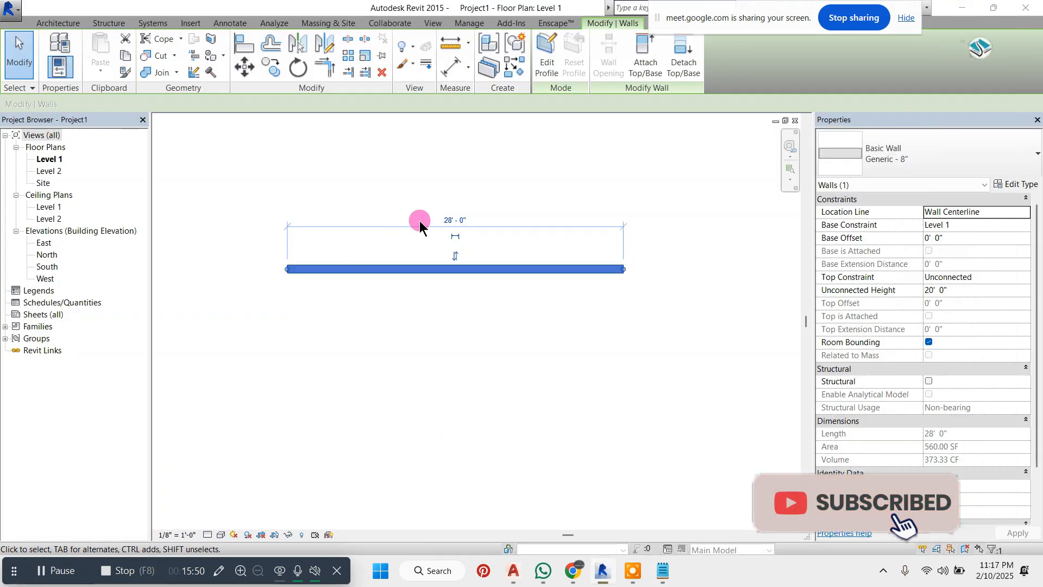
{"action": "left_click", "coordinate": [348, 41]}
{"action": "scroll", "coordinate": [381, 233], "scroll_direction": "up", "scroll_amount": 2}
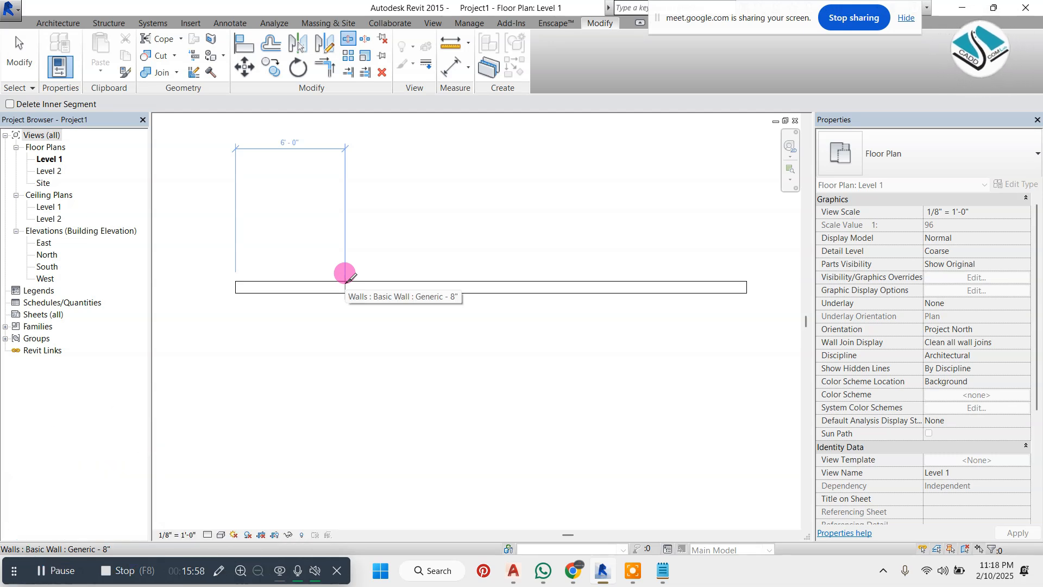
{"action": "left_click", "coordinate": [347, 281]}
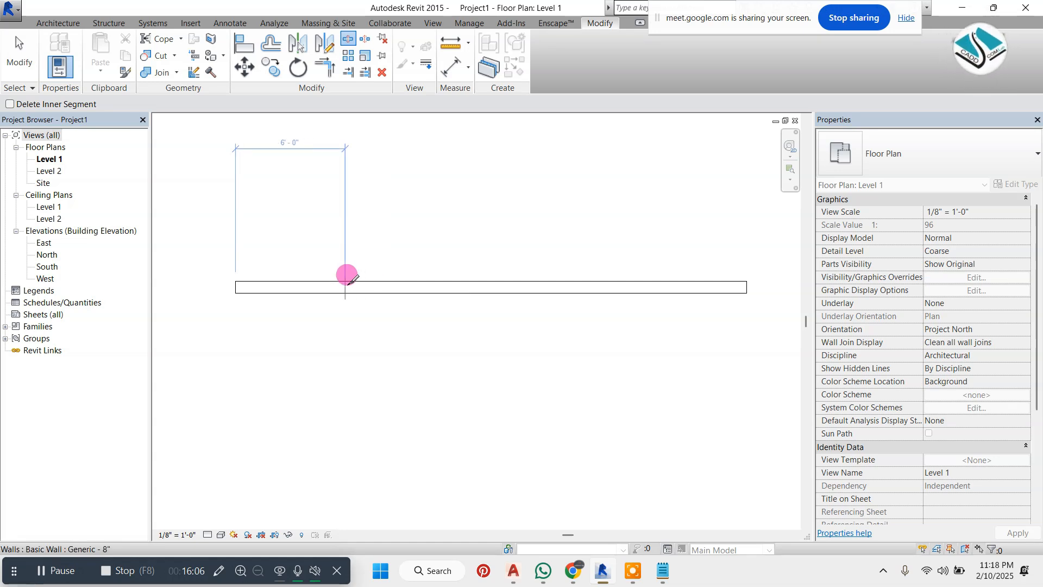
{"action": "left_click", "coordinate": [363, 280]}
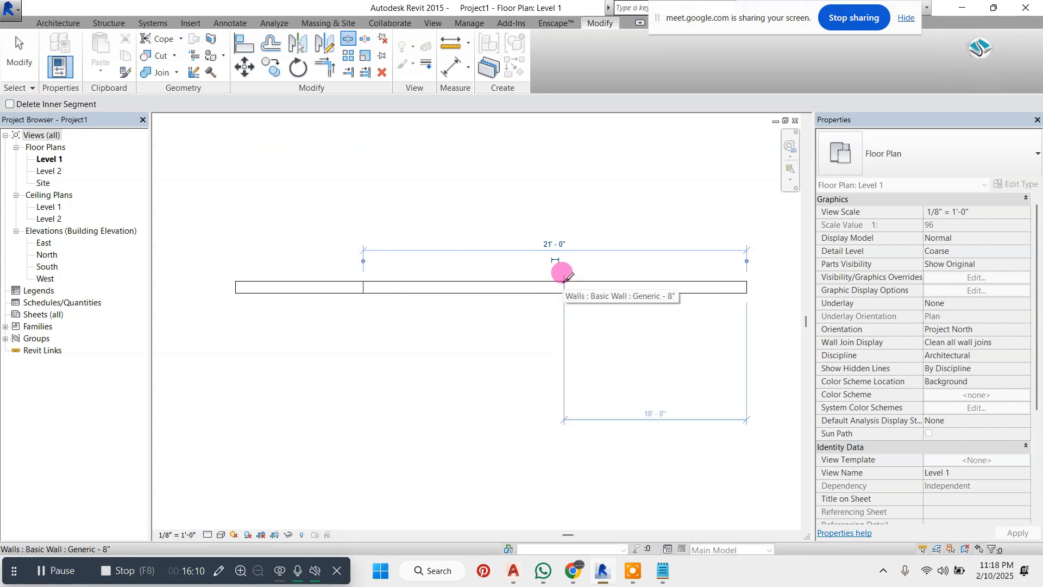
{"action": "left_click", "coordinate": [583, 280]}
{"action": "key", "text": "Escape"}
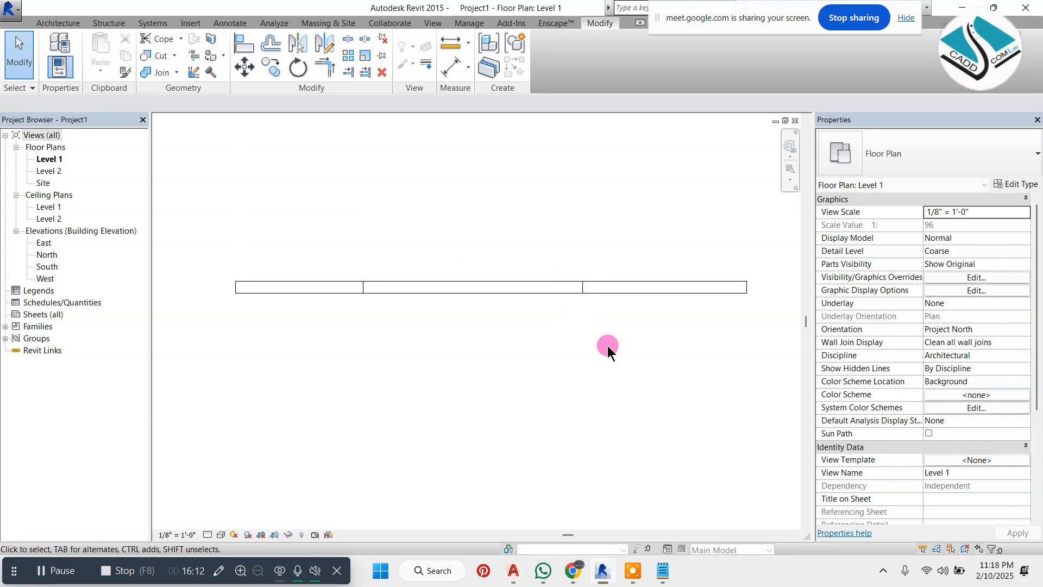
Select the left, middle and right wall segments one after another in the floor plan, and clear the selection.
{"action": "left_click_drag", "start_coordinate": [297, 213], "coordinate": [259, 345]}
{"action": "left_click_drag", "start_coordinate": [503, 219], "coordinate": [476, 321]}
{"action": "left_click_drag", "start_coordinate": [687, 234], "coordinate": [611, 367]}
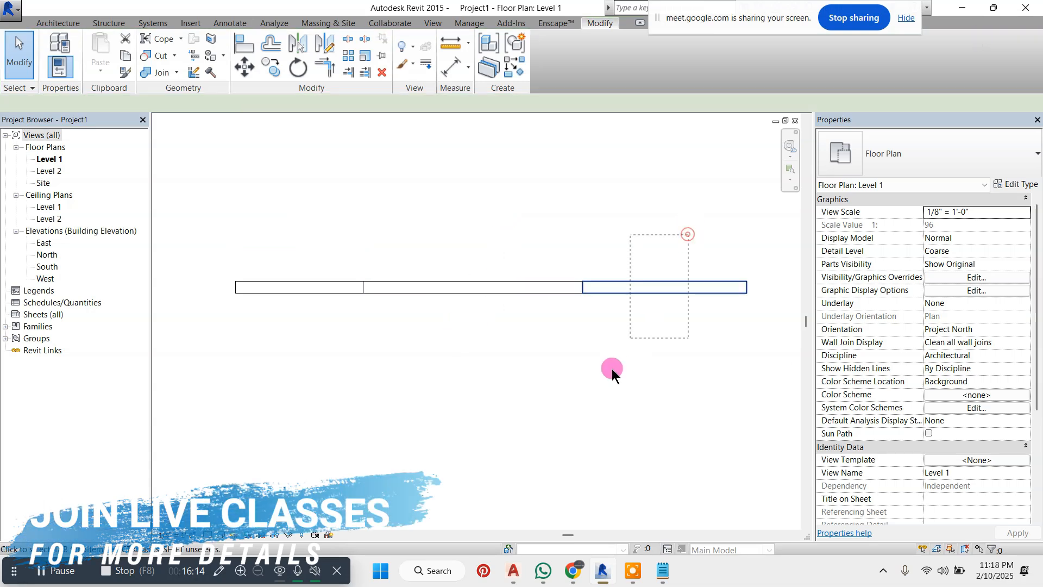
{"action": "left_click_drag", "start_coordinate": [299, 204], "coordinate": [272, 323]}
{"action": "left_click_drag", "start_coordinate": [486, 216], "coordinate": [461, 315]}
{"action": "left_click_drag", "start_coordinate": [685, 221], "coordinate": [599, 296]}
{"action": "key", "text": "Escape"}
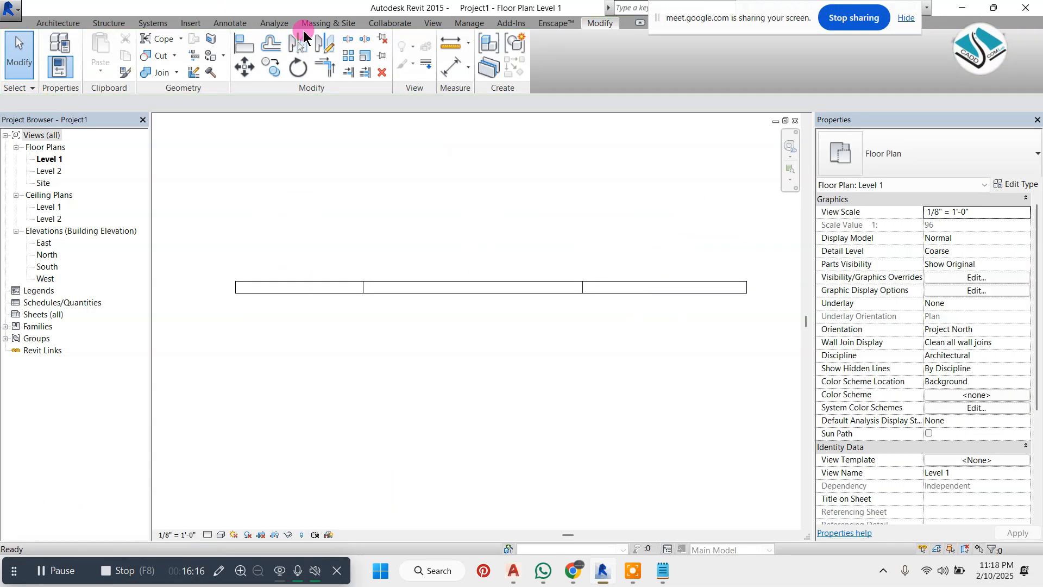
Open the default 3D view, set its visual style to Shaded, and turn the walls toward the front.
{"action": "left_click", "coordinate": [431, 23]}
{"action": "left_click", "coordinate": [389, 46]}
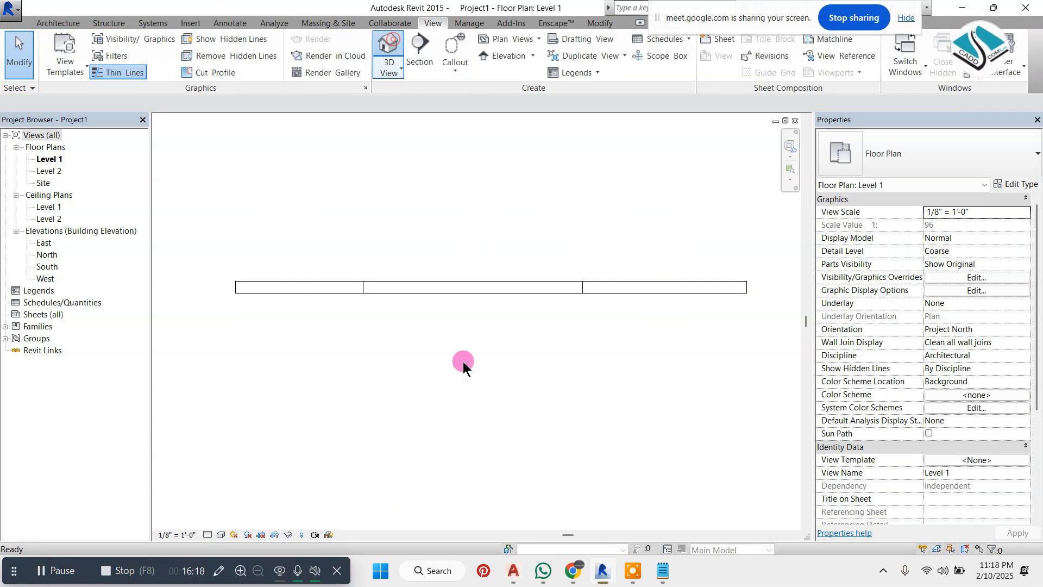
{"action": "left_click", "coordinate": [228, 537]}
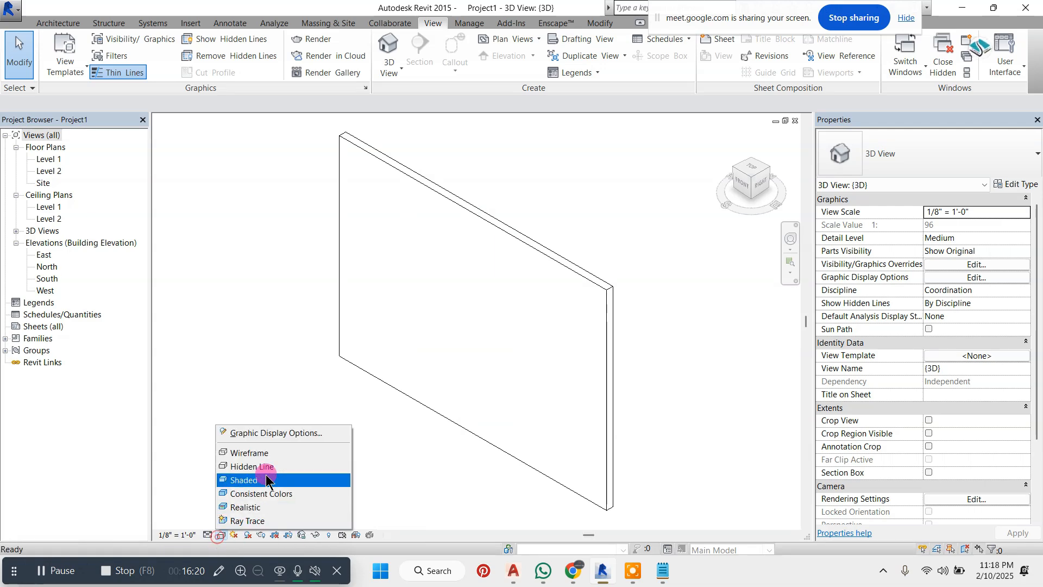
{"action": "left_click", "coordinate": [244, 477]}
{"action": "mouse_move", "coordinate": [304, 433]}
{"action": "middle_mouse_down", "text": "shift"}
{"action": "mouse_move", "coordinate": [427, 389]}
{"action": "mouse_move", "coordinate": [482, 354]}
{"action": "mouse_move", "coordinate": [495, 428]}
{"action": "middle_mouse_up", "text": "shift"}
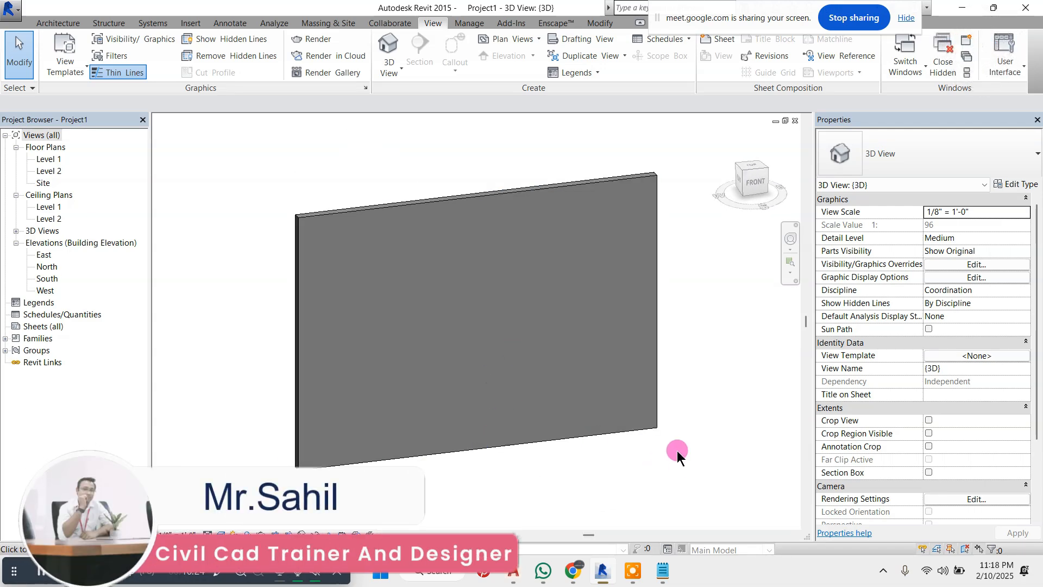
Select the right, middle and left wall segments in turn in 3D, and return to the Level 1 floor plan.
{"action": "left_click", "coordinate": [611, 179]}
{"action": "left_click", "coordinate": [468, 198]}
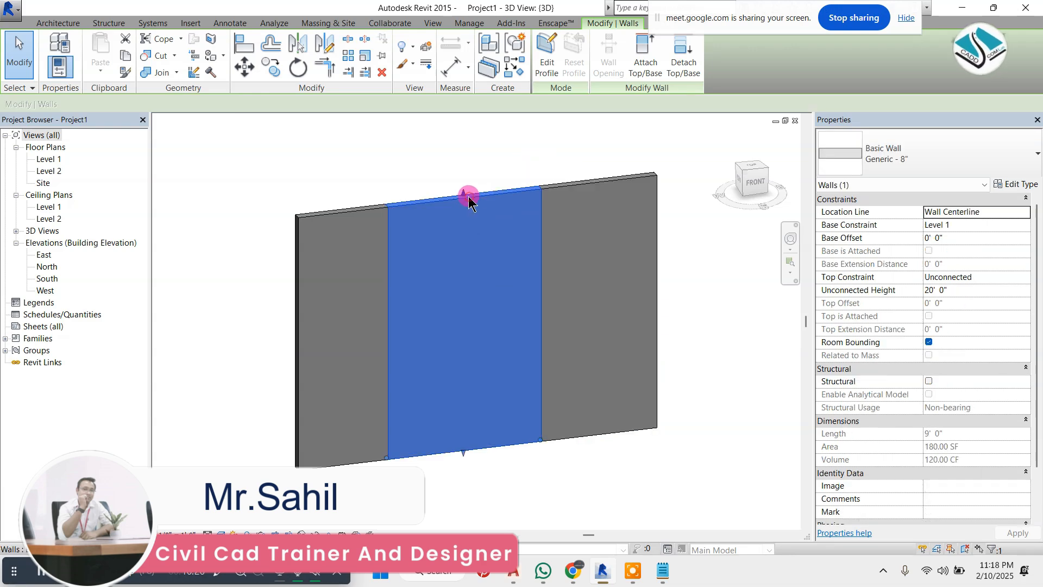
{"action": "left_click", "coordinate": [354, 202]}
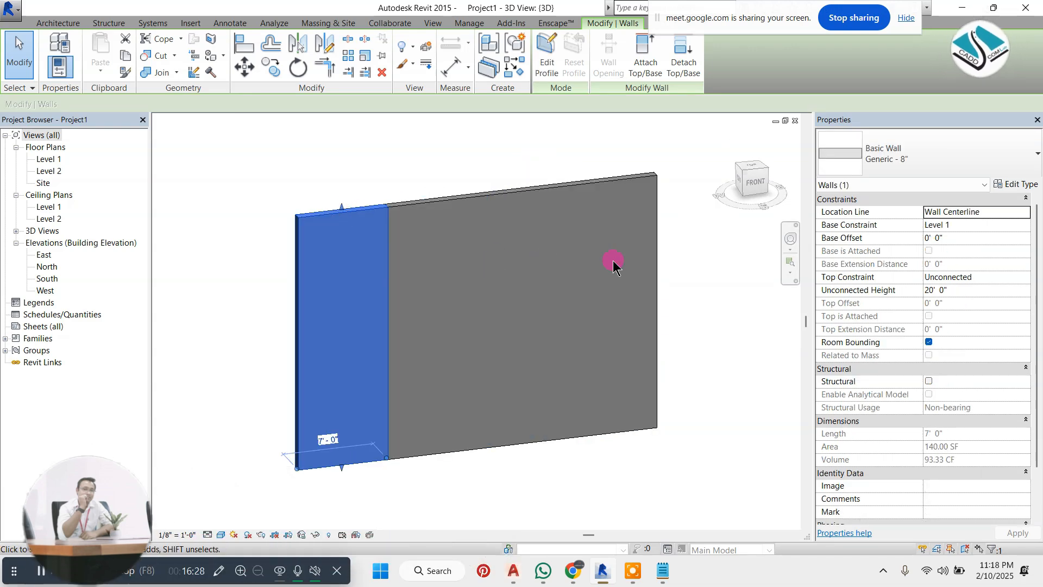
{"action": "double_click", "coordinate": [41, 160]}
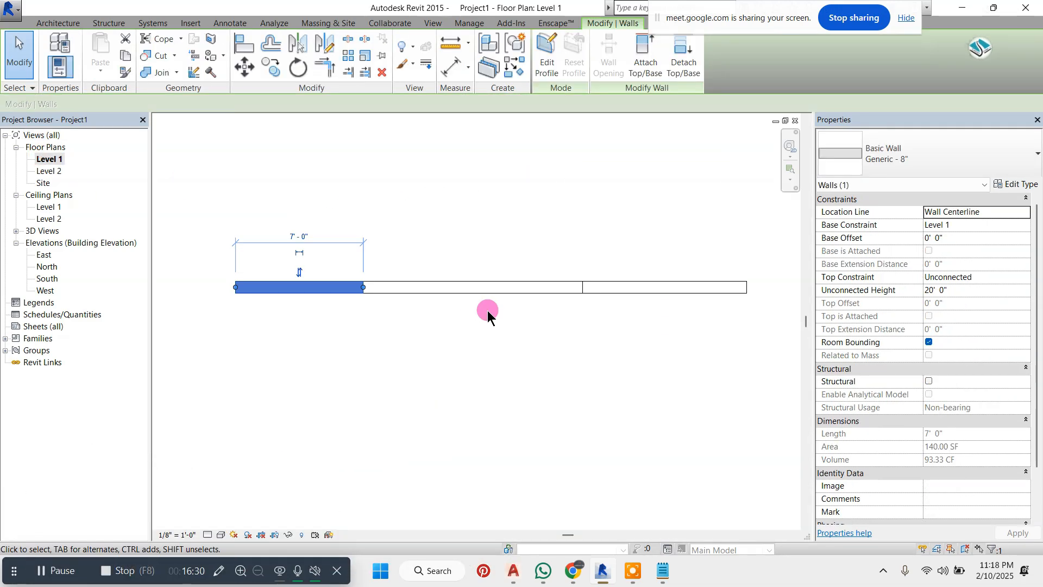
{"action": "left_click", "coordinate": [561, 258]}
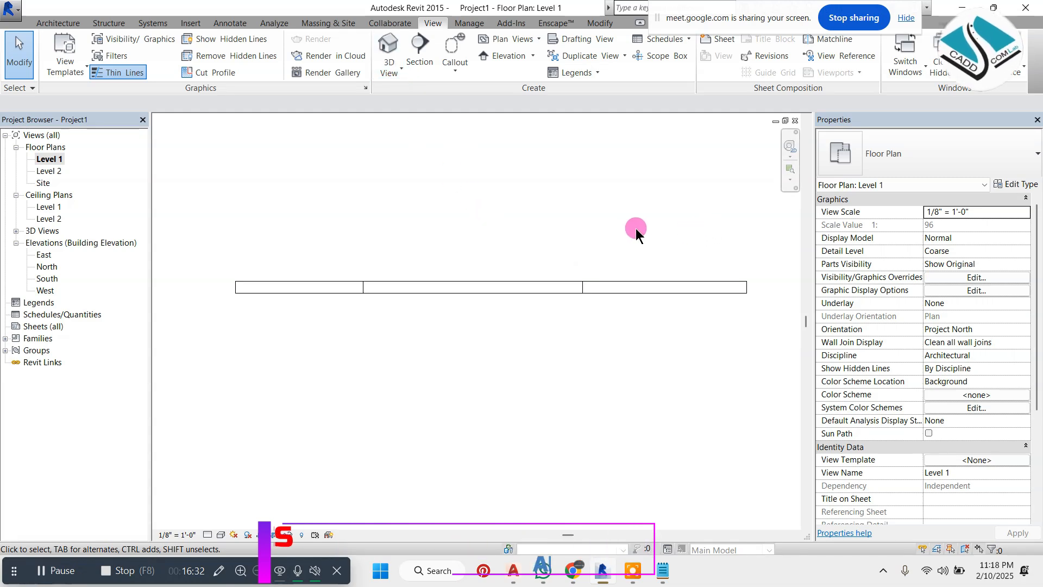
Delete the left and middle wall segments and stretch the remaining wall's left end to make it 25' 6" long.
{"action": "left_click_drag", "start_coordinate": [501, 221], "coordinate": [462, 314]}
{"action": "left_click_drag", "start_coordinate": [394, 202], "coordinate": [285, 316]}
{"action": "key", "text": "Delete"}
{"action": "left_click", "coordinate": [581, 286]}
{"action": "left_click_drag", "start_coordinate": [582, 285], "coordinate": [281, 287]}
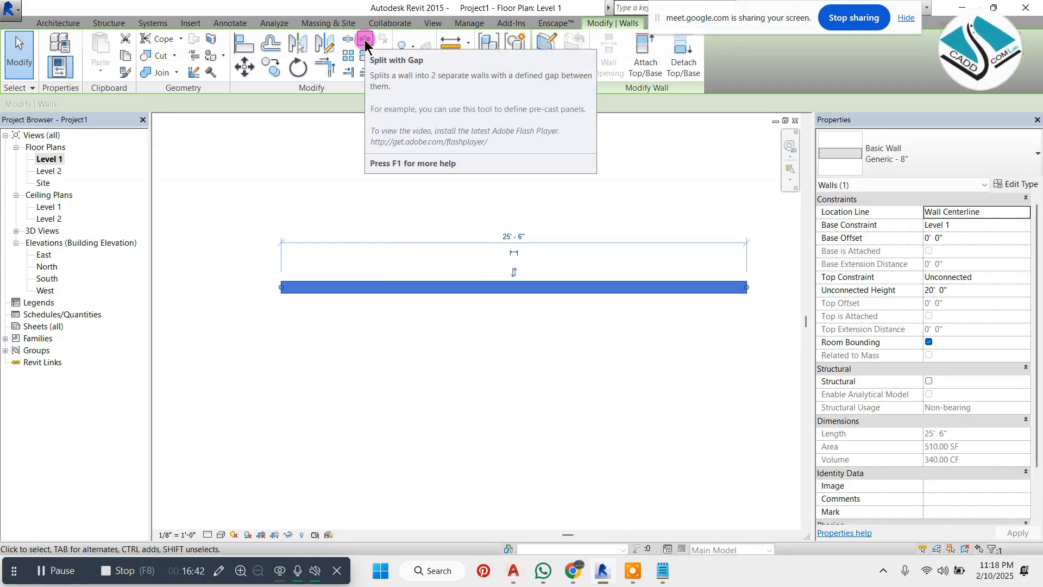
Use Split with Gap with a 0' 1" joint gap on the wall about 5' 6" from its left end and 6' 6" from its right end.
{"action": "left_click", "coordinate": [365, 44]}
{"action": "middle_click_drag", "start_coordinate": [331, 257], "coordinate": [284, 259]}
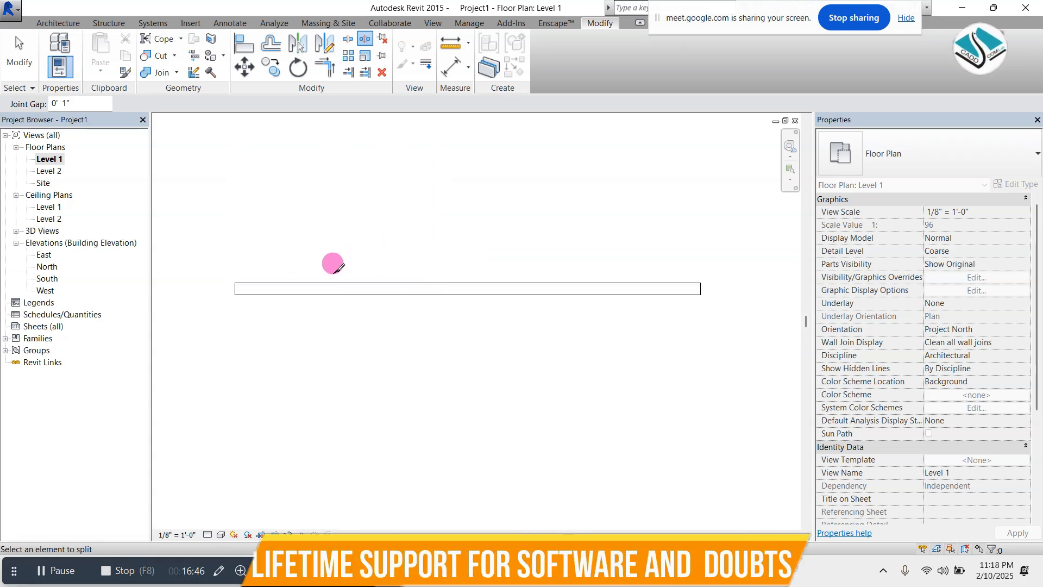
{"action": "left_click", "coordinate": [333, 276]}
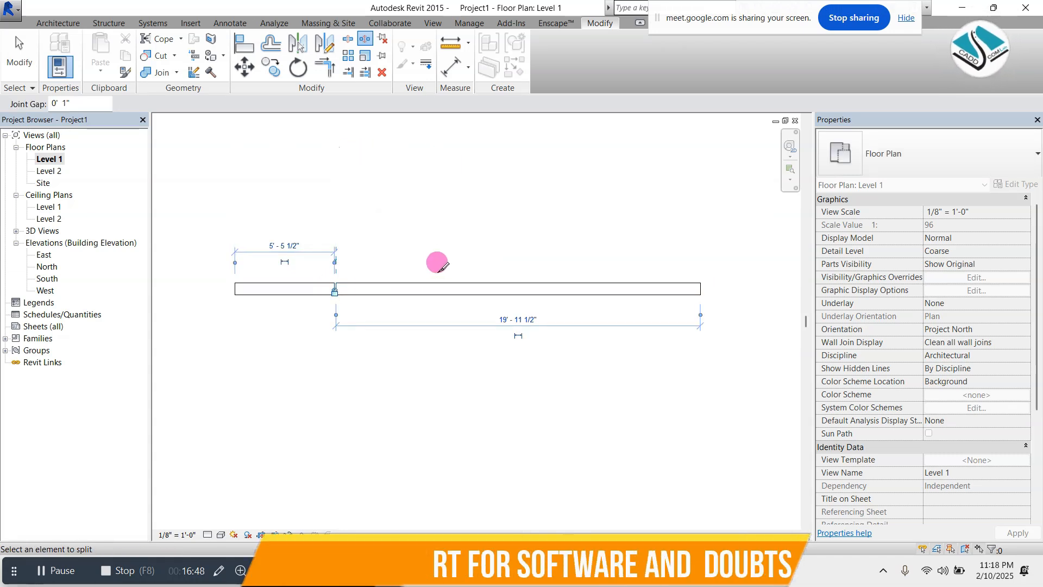
{"action": "scroll", "coordinate": [437, 263], "scroll_direction": "up", "scroll_amount": 1}
{"action": "left_click", "coordinate": [598, 277]}
{"action": "scroll", "coordinate": [398, 290], "scroll_direction": "up", "scroll_amount": 1}
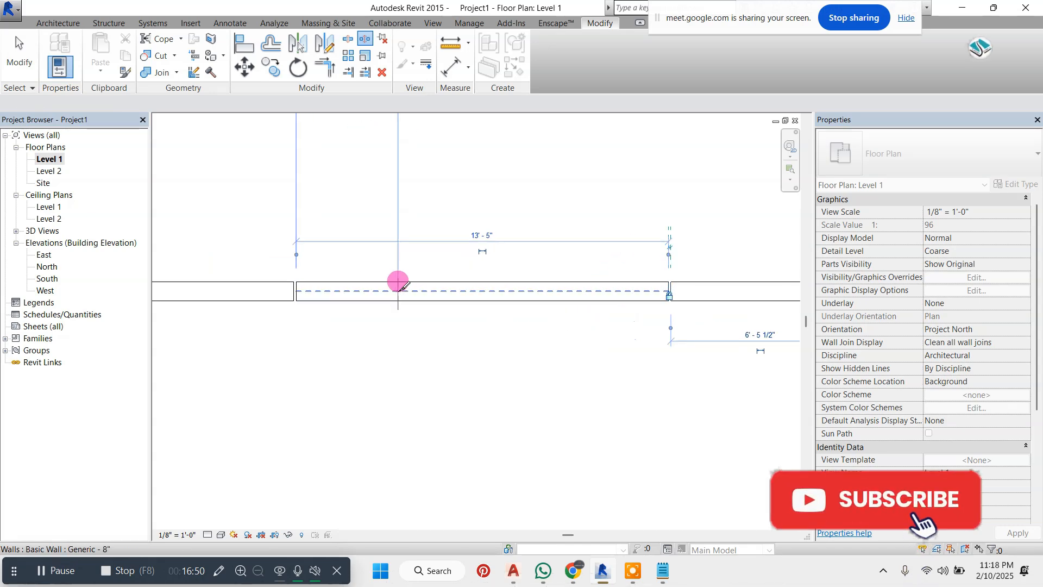
{"action": "key", "text": "Escape"}
Select the middle wall segment and examine the gaps and constraint locks at its ends.
{"action": "scroll", "coordinate": [303, 293], "scroll_direction": "up", "scroll_amount": 5}
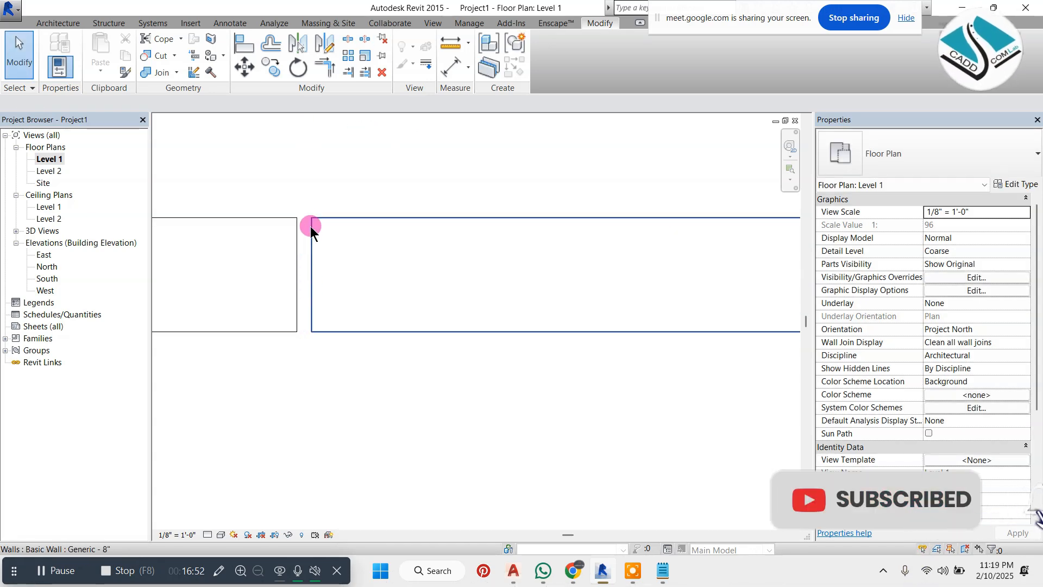
{"action": "scroll", "coordinate": [314, 289], "scroll_direction": "down", "scroll_amount": 3}
{"action": "left_click", "coordinate": [339, 271]}
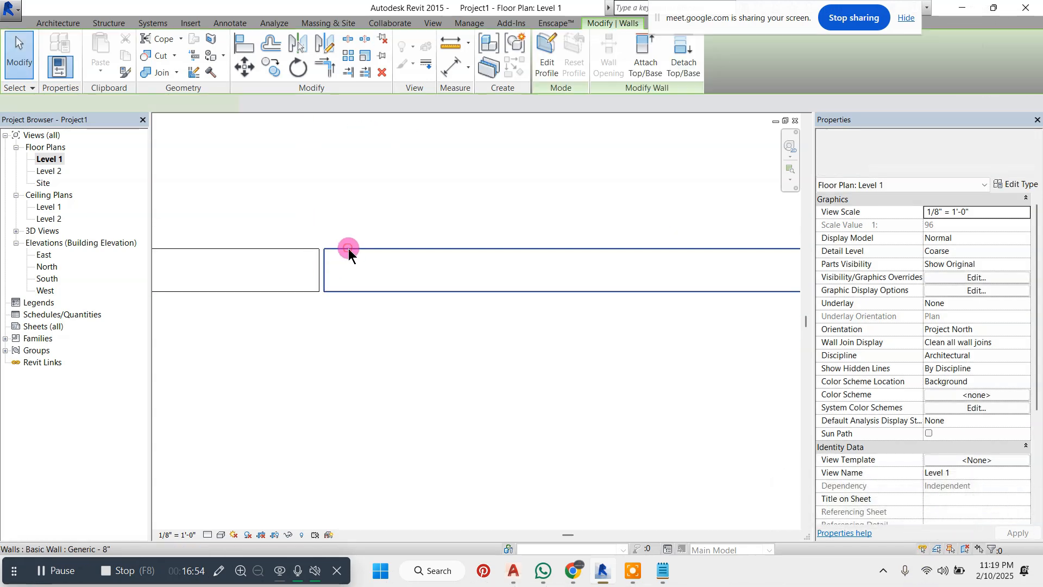
{"action": "scroll", "coordinate": [347, 285], "scroll_direction": "down", "scroll_amount": 3}
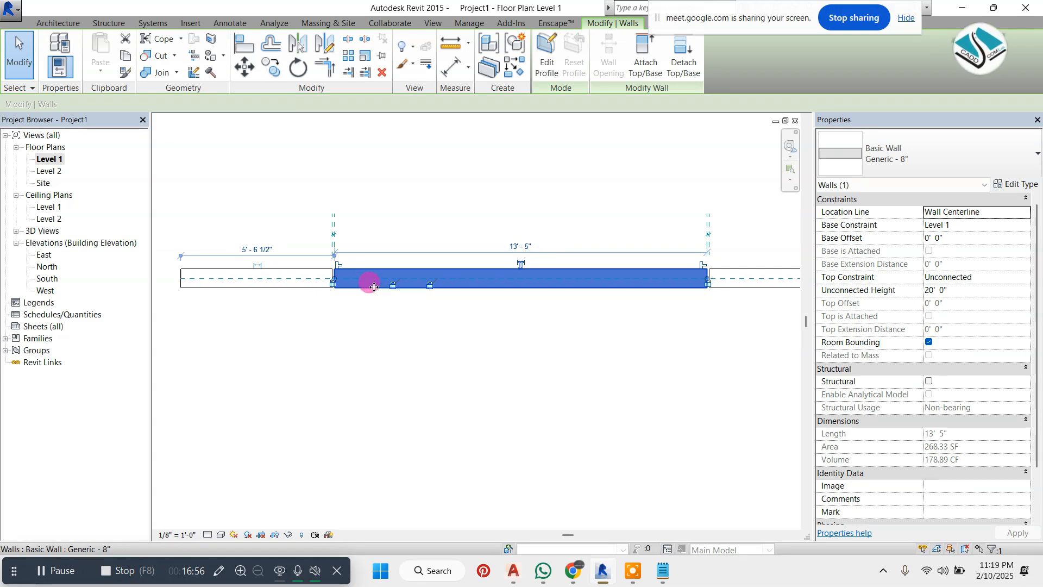
{"action": "scroll", "coordinate": [353, 291], "scroll_direction": "up", "scroll_amount": 5}
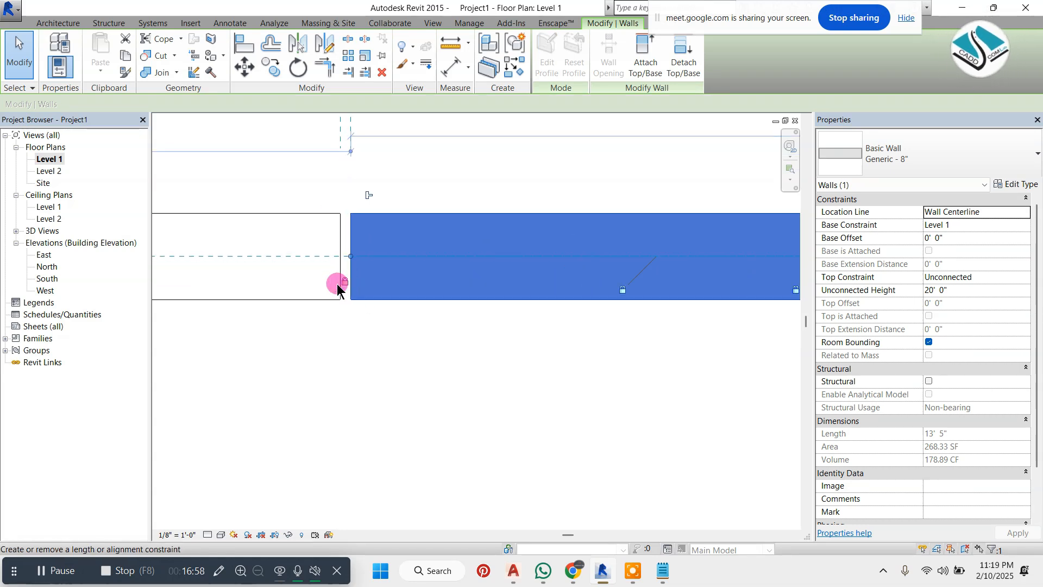
{"action": "scroll", "coordinate": [350, 282], "scroll_direction": "down", "scroll_amount": 5}
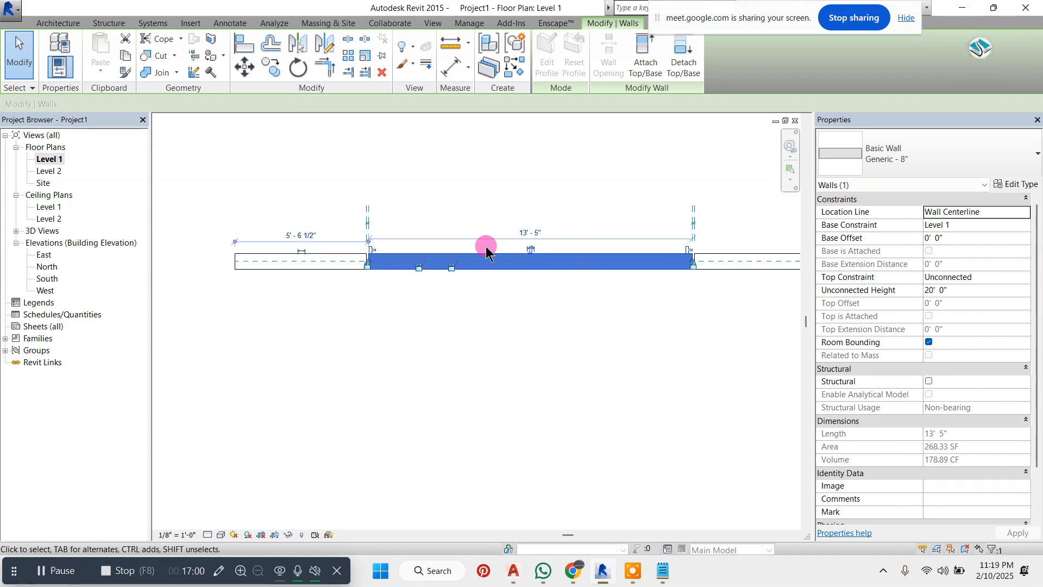
{"action": "scroll", "coordinate": [427, 266], "scroll_direction": "down", "scroll_amount": 2}
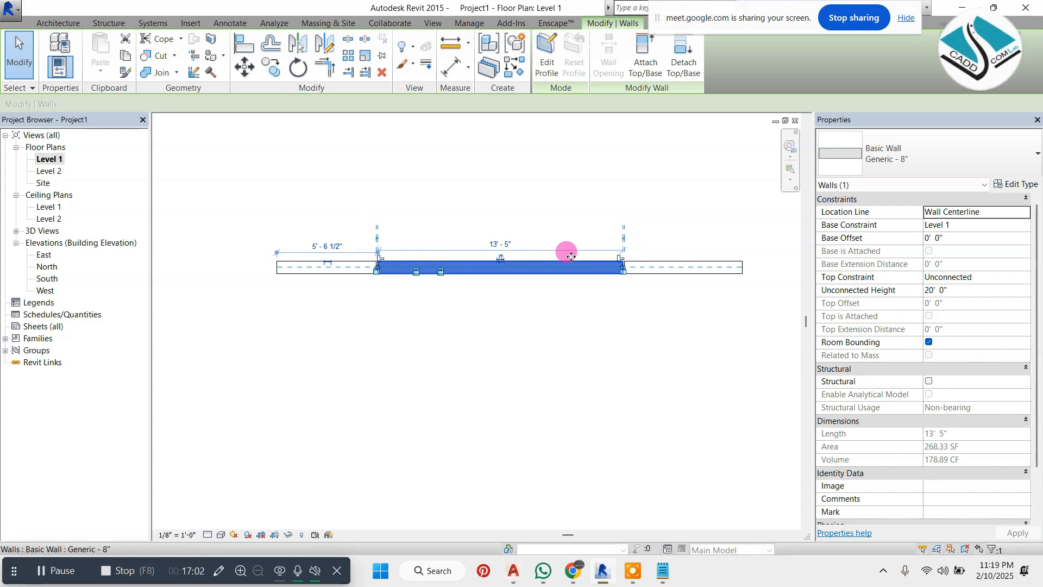
{"action": "scroll", "coordinate": [568, 255], "scroll_direction": "up", "scroll_amount": 2}
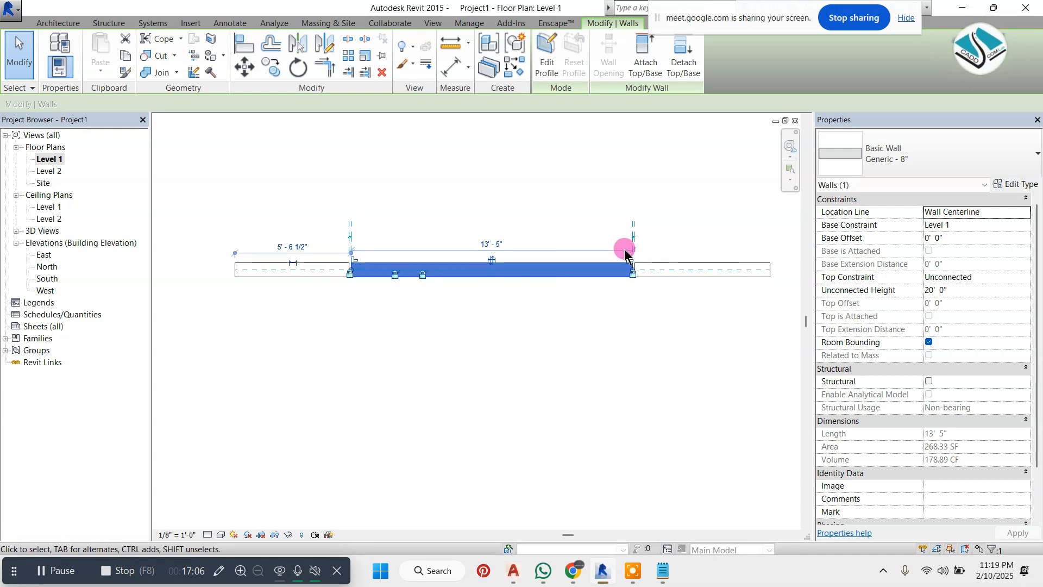
{"action": "scroll", "coordinate": [625, 244], "scroll_direction": "up", "scroll_amount": 1}
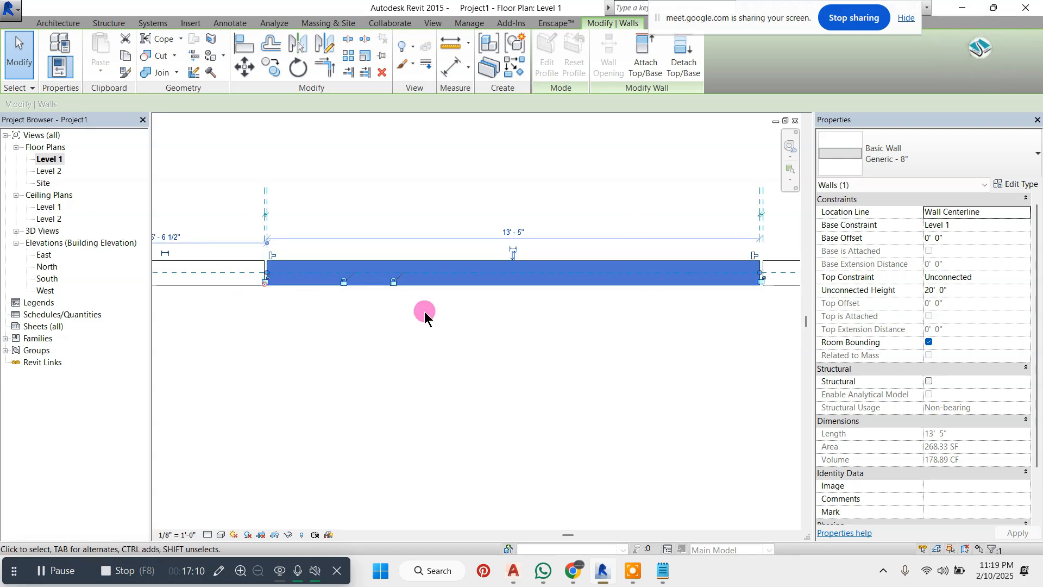
Shorten the middle wall segment at both ends to 11' 8", and undo the last two end moves.
{"action": "middle_click_drag", "start_coordinate": [269, 289], "coordinate": [312, 295]}
{"action": "mouse_move", "coordinate": [309, 288]}
{"action": "left_mouse_down"}
{"action": "mouse_move", "coordinate": [303, 279]}
{"action": "mouse_move", "coordinate": [324, 283]}
{"action": "left_mouse_up"}
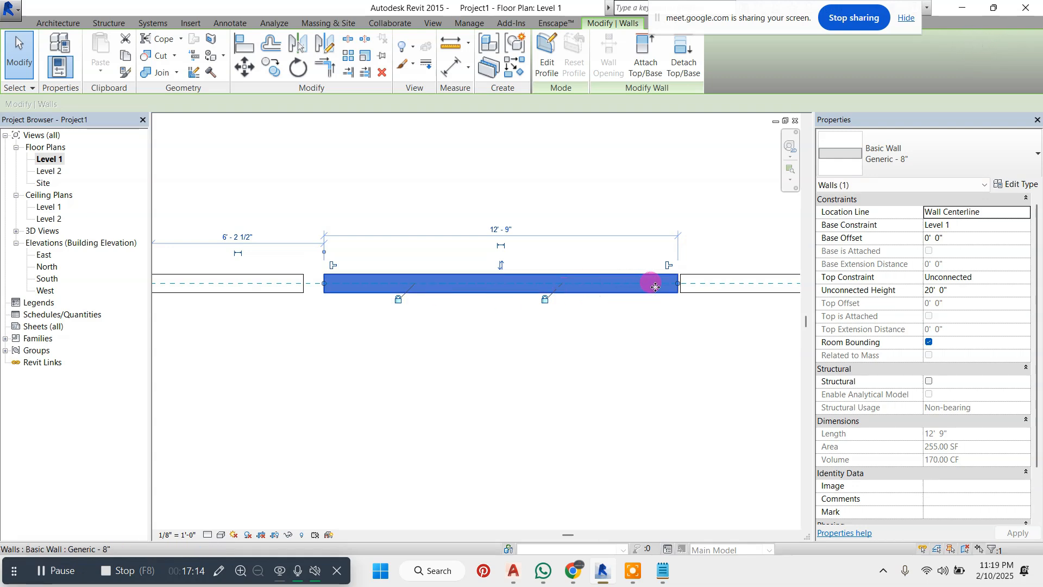
{"action": "left_click_drag", "start_coordinate": [679, 293], "coordinate": [647, 294]}
{"action": "left_click", "coordinate": [601, 323]}
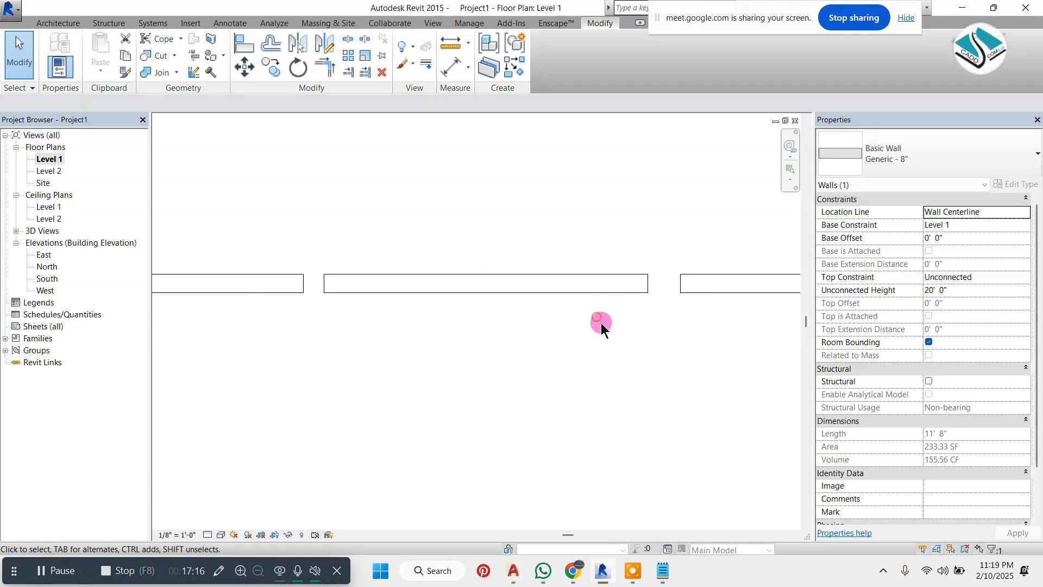
{"action": "key", "text": "ctrl+z"}
{"action": "key", "text": "ctrl+z"}
Allow wall joins at both ends of the middle wall segment, and clear the selection.
{"action": "left_click", "coordinate": [357, 293]}
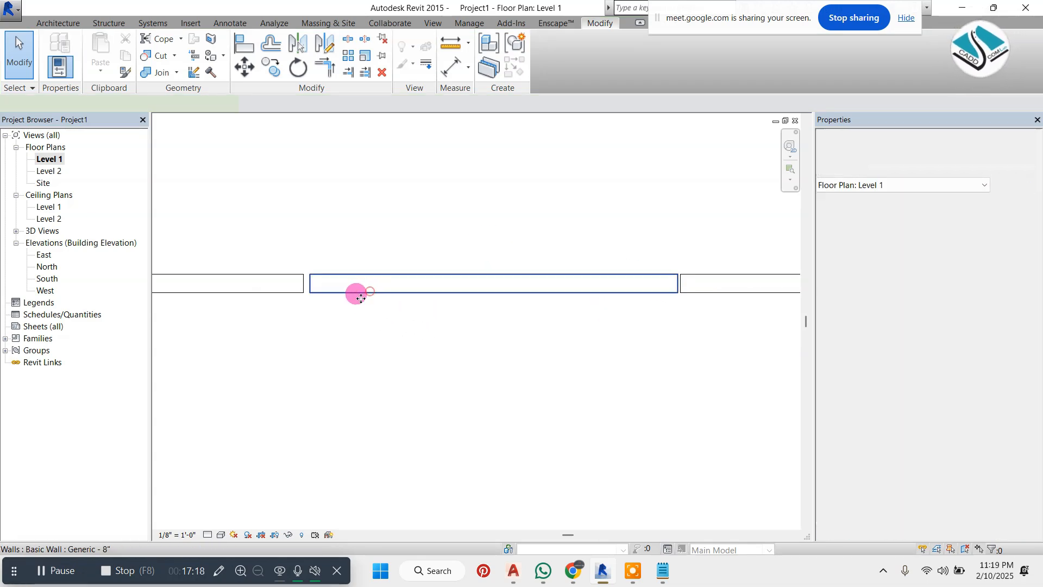
{"action": "scroll", "coordinate": [282, 295], "scroll_direction": "up", "scroll_amount": 1}
{"action": "left_click", "coordinate": [329, 262]}
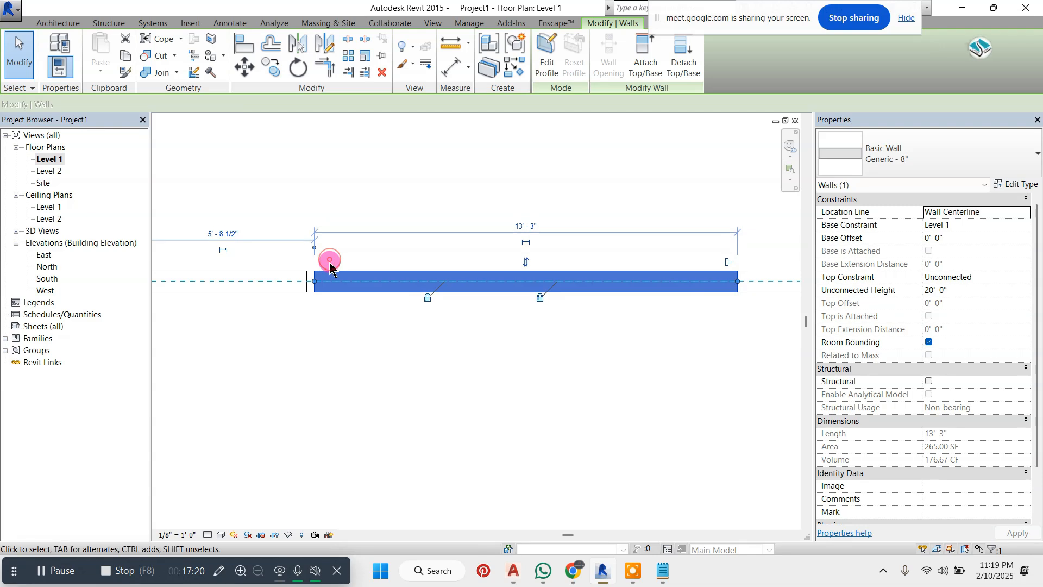
{"action": "left_click", "coordinate": [728, 263]}
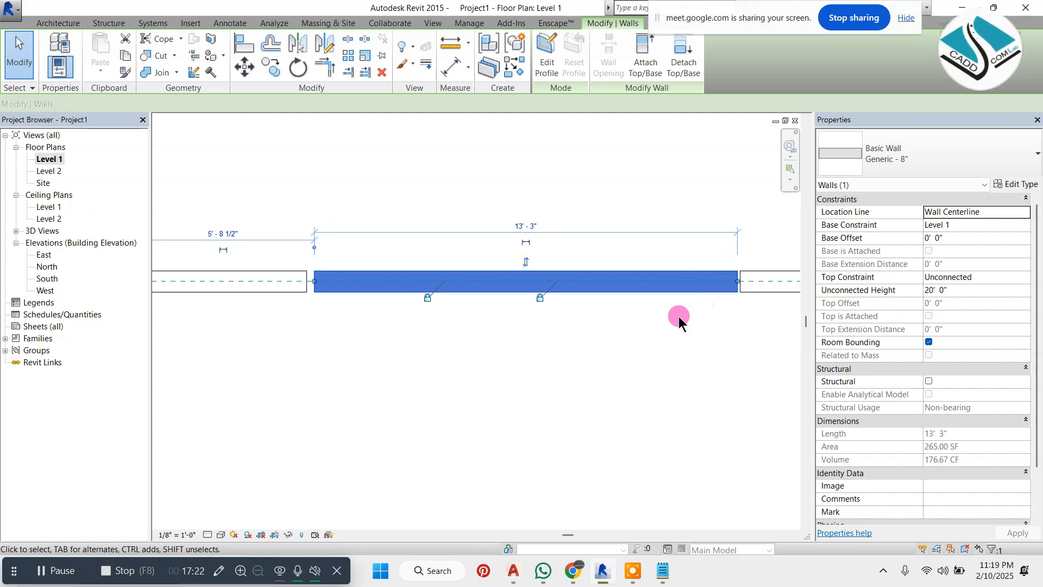
{"action": "left_click", "coordinate": [457, 317]}
{"action": "scroll", "coordinate": [457, 316], "scroll_direction": "down", "scroll_amount": 2}
{"action": "left_click", "coordinate": [493, 283]}
{"action": "scroll", "coordinate": [493, 282], "scroll_direction": "down", "scroll_amount": 3}
{"action": "left_click", "coordinate": [553, 315]}
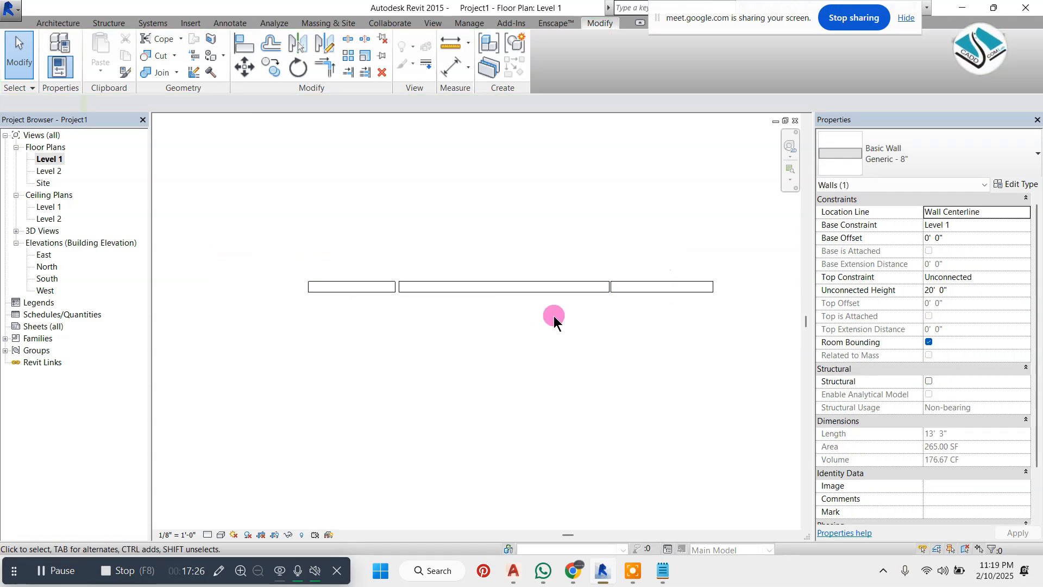
Open the default 3D view and examine the gaps between the three wall segments.
{"action": "left_click", "coordinate": [433, 23]}
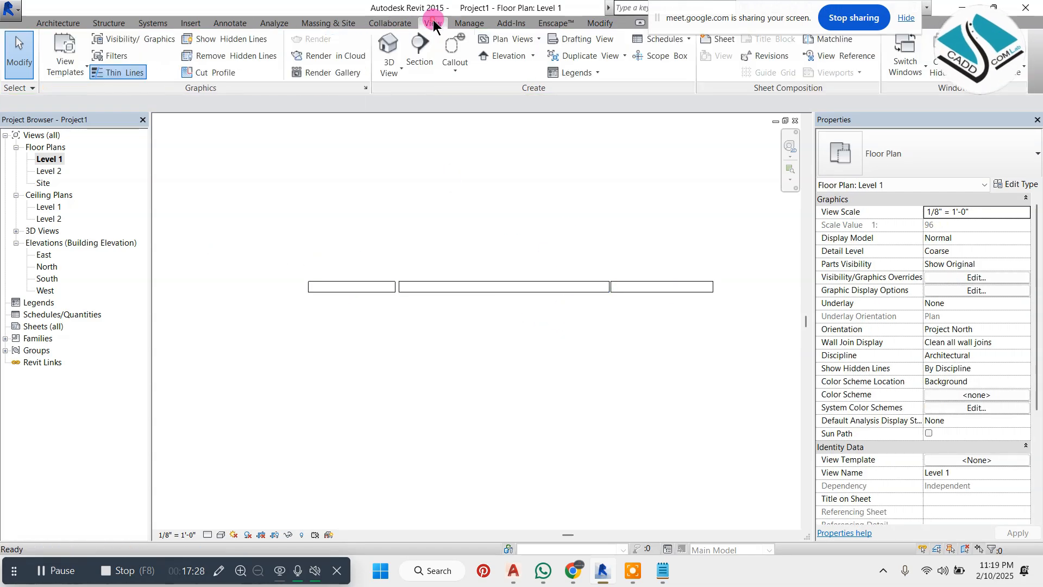
{"action": "left_click", "coordinate": [394, 50]}
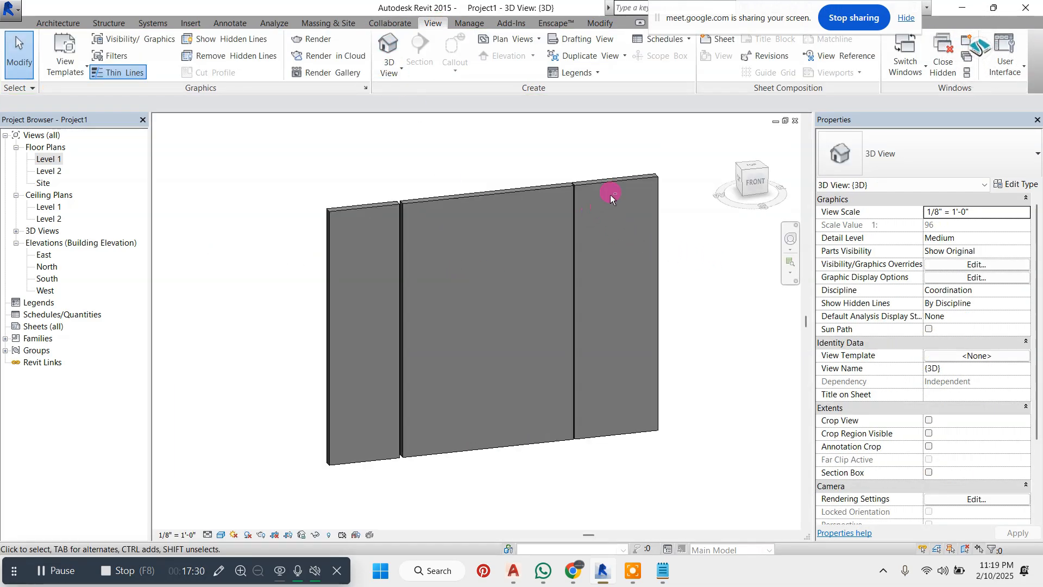
{"action": "scroll", "coordinate": [610, 185], "scroll_direction": "up", "scroll_amount": 3}
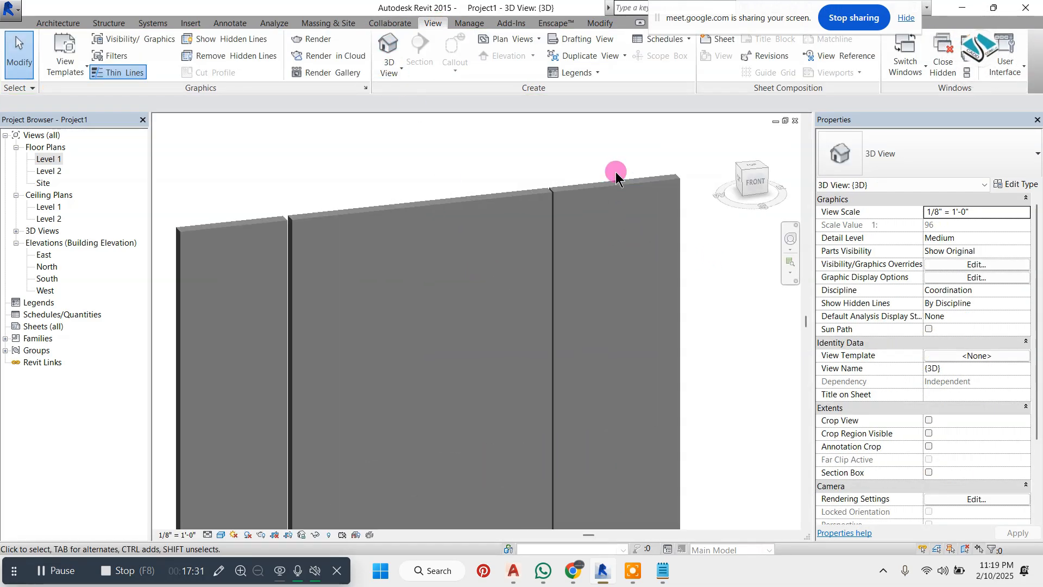
Return to the Level 1 floor plan and delete all three wall segments.
{"action": "double_click", "coordinate": [49, 159]}
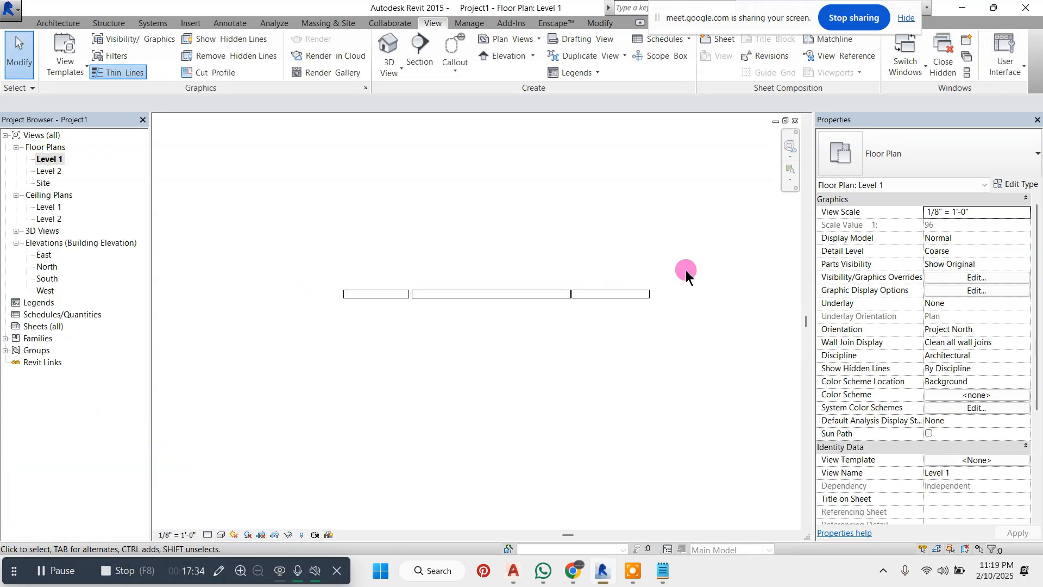
{"action": "left_click_drag", "start_coordinate": [256, 357], "coordinate": [255, 357]}
{"action": "key", "text": "Delete"}
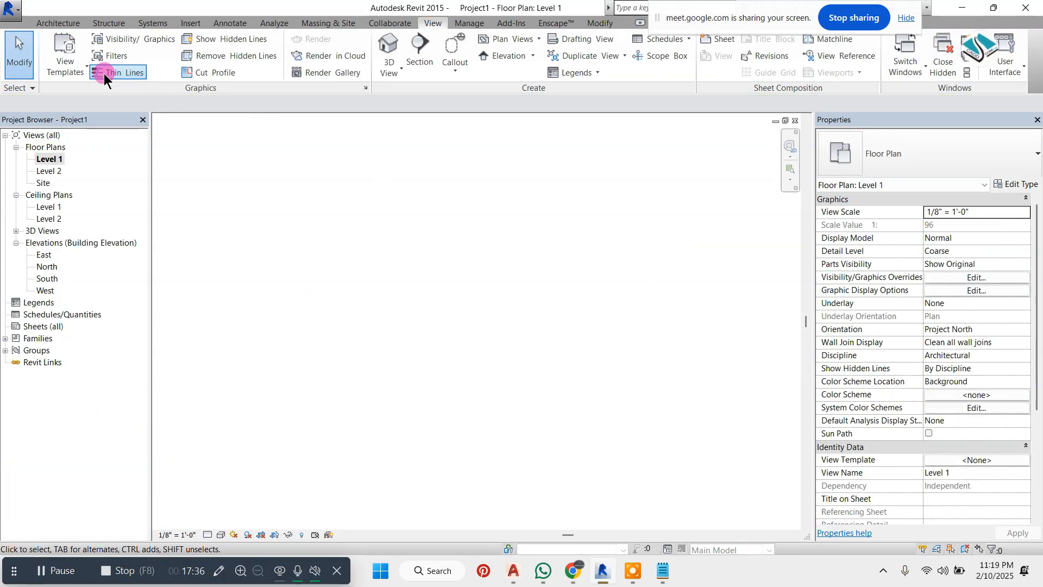
Draw a horizontal Generic - 8" wall about 16' long in the Level 1 plan.
{"action": "left_click", "coordinate": [68, 24]}
{"action": "left_click", "coordinate": [53, 41]}
{"action": "left_click", "coordinate": [418, 250]}
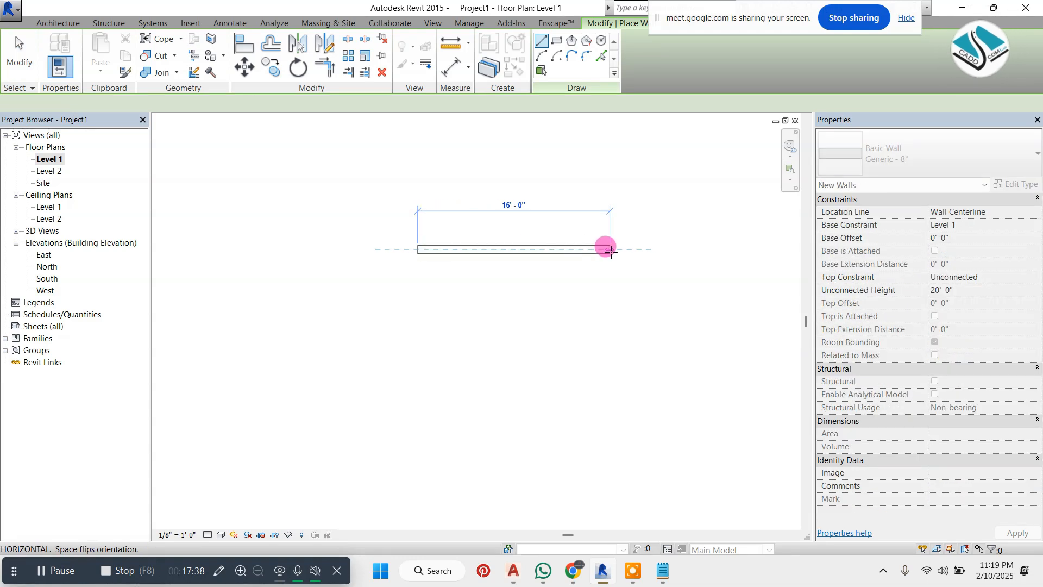
{"action": "left_click", "coordinate": [611, 252]}
{"action": "key", "text": "Escape"}
Split the wall at five points about 3' apart using Split with Gap with a 0' 1" joint gap.
{"action": "scroll", "coordinate": [526, 212], "scroll_direction": "up", "scroll_amount": 2}
{"action": "left_click", "coordinate": [361, 34]}
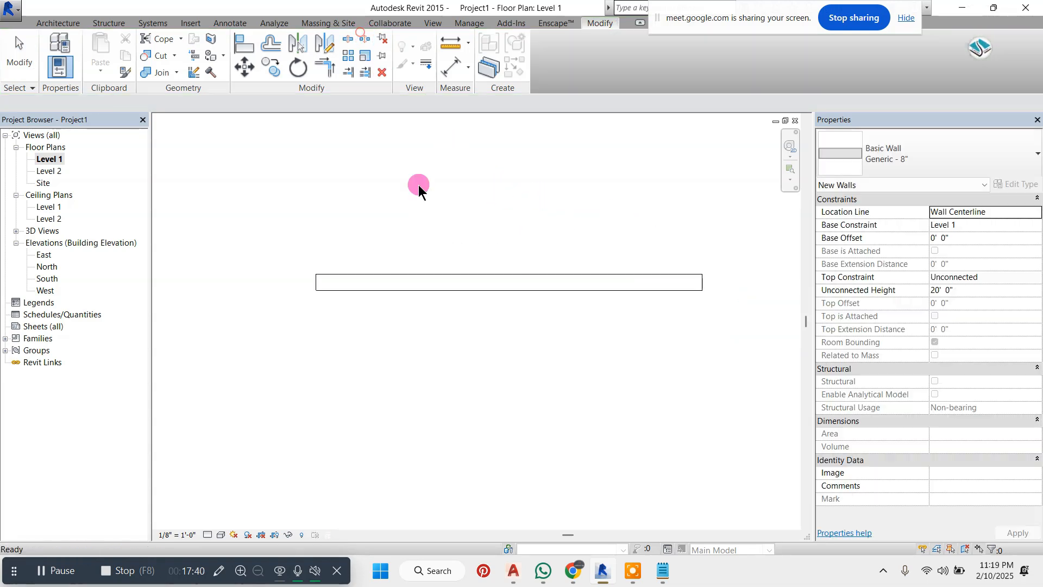
{"action": "scroll", "coordinate": [378, 307], "scroll_direction": "up", "scroll_amount": 2}
{"action": "scroll", "coordinate": [364, 328], "scroll_direction": "down", "scroll_amount": 4}
{"action": "scroll", "coordinate": [405, 282], "scroll_direction": "up", "scroll_amount": 1}
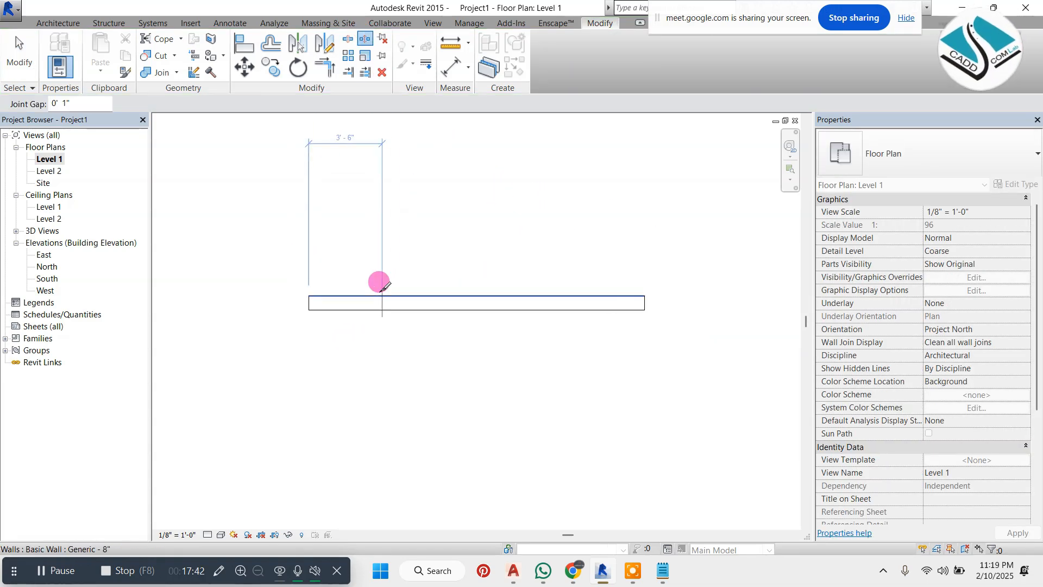
{"action": "left_click", "coordinate": [371, 288]}
{"action": "scroll", "coordinate": [391, 285], "scroll_direction": "up", "scroll_amount": 1}
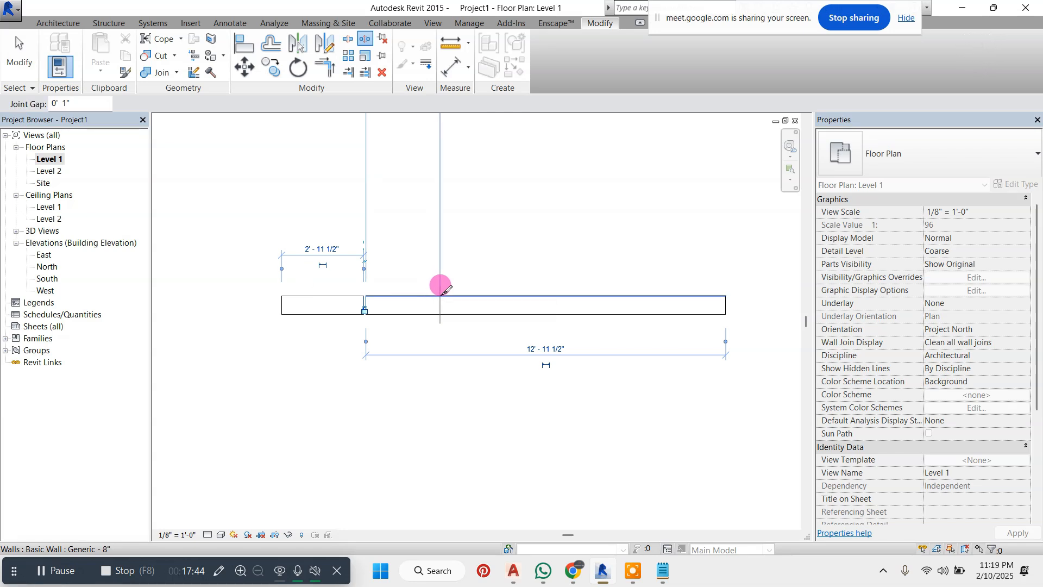
{"action": "left_click", "coordinate": [447, 289]}
{"action": "left_click", "coordinate": [528, 289]}
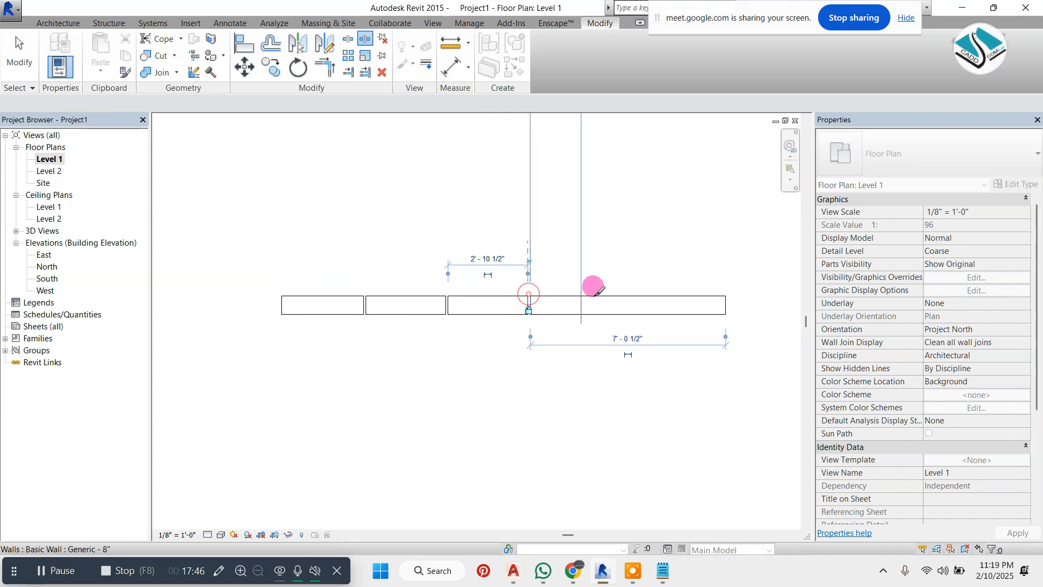
{"action": "left_click", "coordinate": [616, 284]}
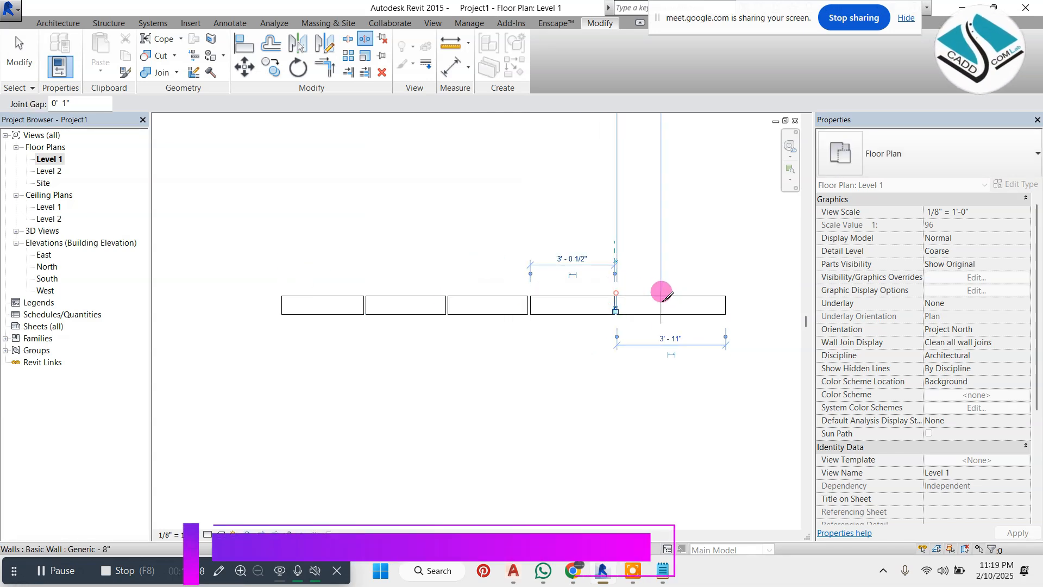
{"action": "left_click", "coordinate": [710, 288]}
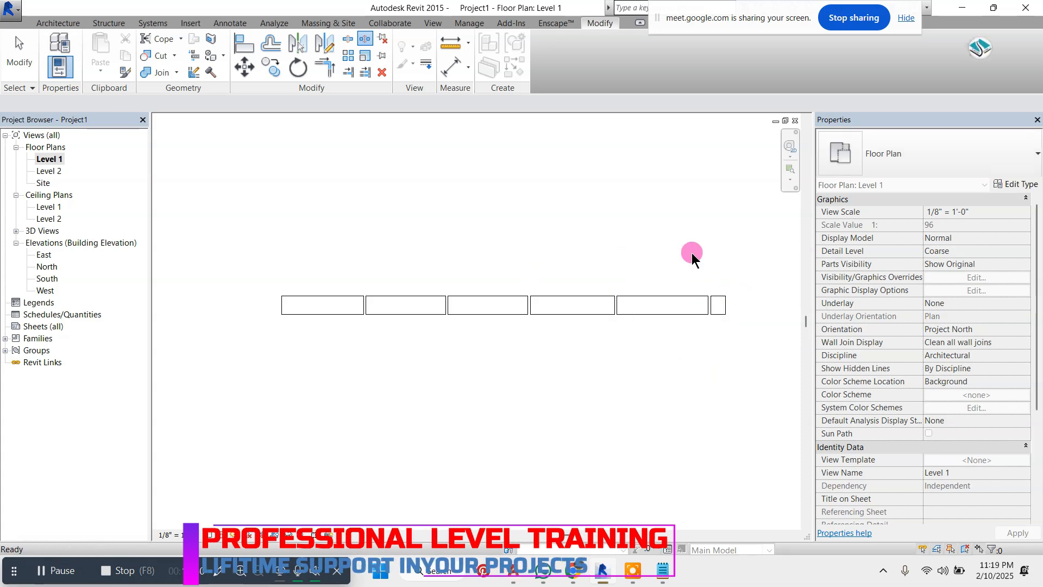
Leave the split command, open the default 3D view and examine the gaps between the wall segments.
{"action": "key", "text": "Escape"}
{"action": "left_click", "coordinate": [437, 25]}
{"action": "left_click", "coordinate": [390, 44]}
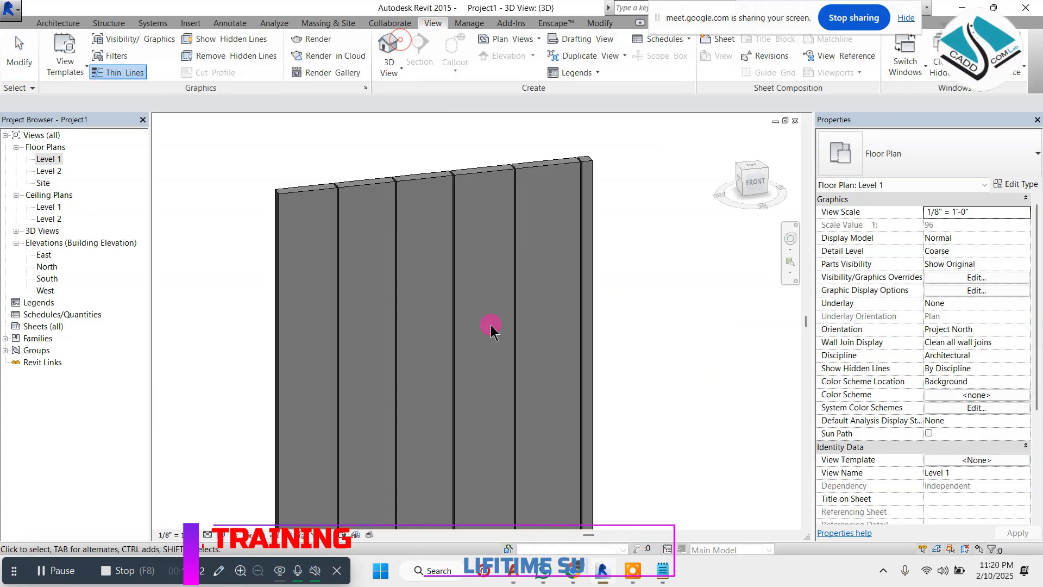
{"action": "scroll", "coordinate": [510, 250], "scroll_direction": "down", "scroll_amount": 1}
{"action": "middle_click_drag", "start_coordinate": [559, 239], "coordinate": [748, 284], "text": "shift"}
{"action": "scroll", "coordinate": [400, 158], "scroll_direction": "up", "scroll_amount": 2}
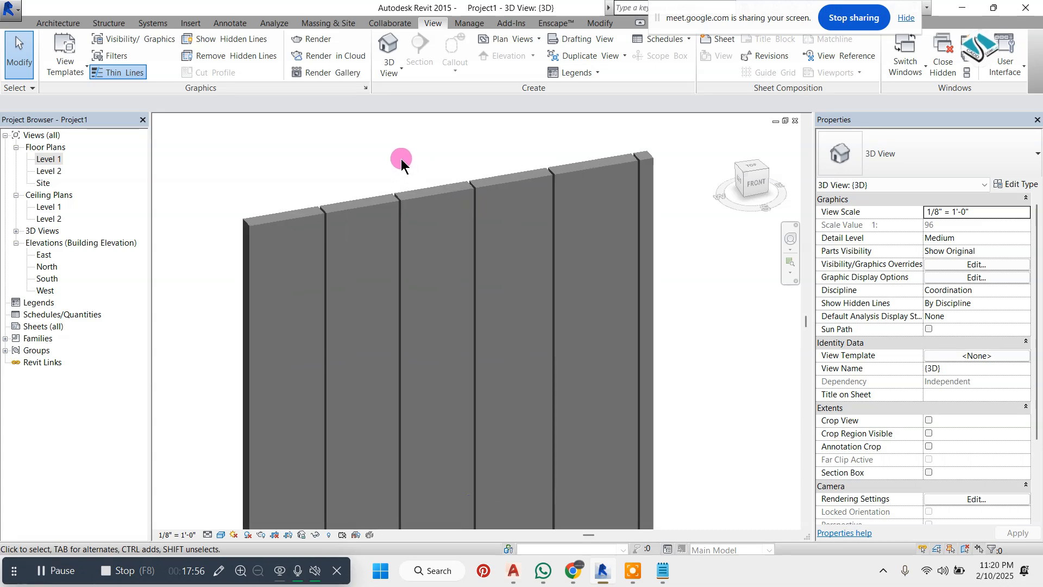
Delete the narrow leftover wall segment at the right end of the row.
{"action": "left_click", "coordinate": [651, 159]}
{"action": "key", "text": "Delete"}
{"action": "scroll", "coordinate": [569, 181], "scroll_direction": "down", "scroll_amount": 1}
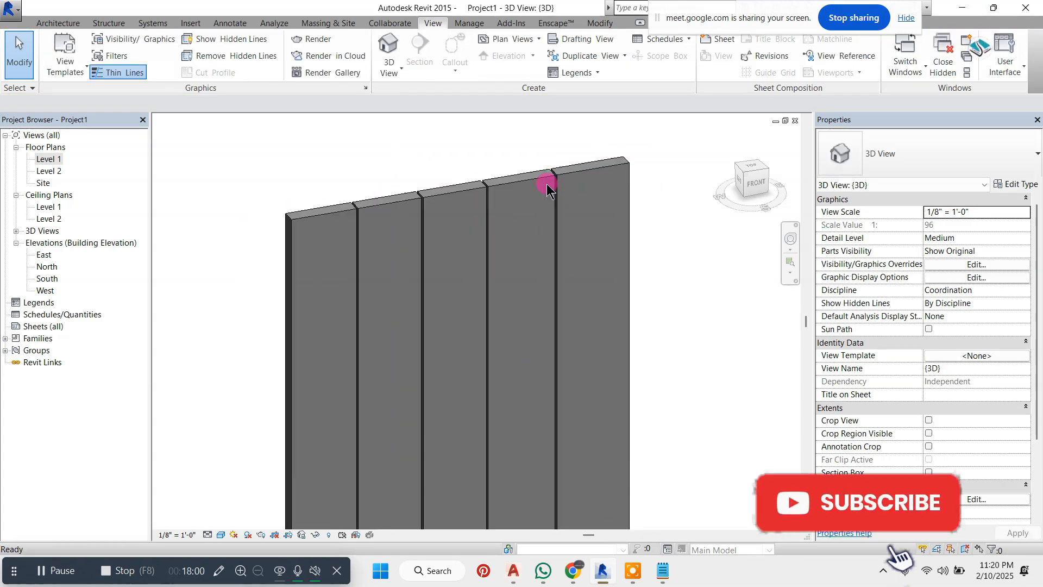
Lower the tops of three wall segments: the fourth to about 12' 10", the third to about 17' 6", and the second below both.
{"action": "scroll", "coordinate": [526, 191], "scroll_direction": "up", "scroll_amount": 1}
{"action": "left_click", "coordinate": [517, 183]}
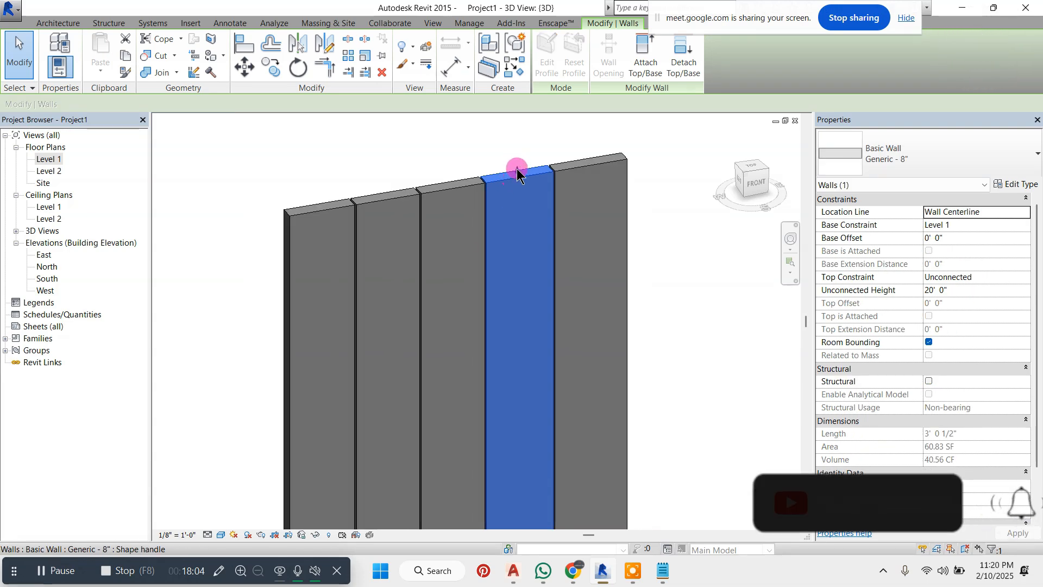
{"action": "left_click_drag", "start_coordinate": [518, 172], "coordinate": [517, 326]}
{"action": "left_click", "coordinate": [500, 205]}
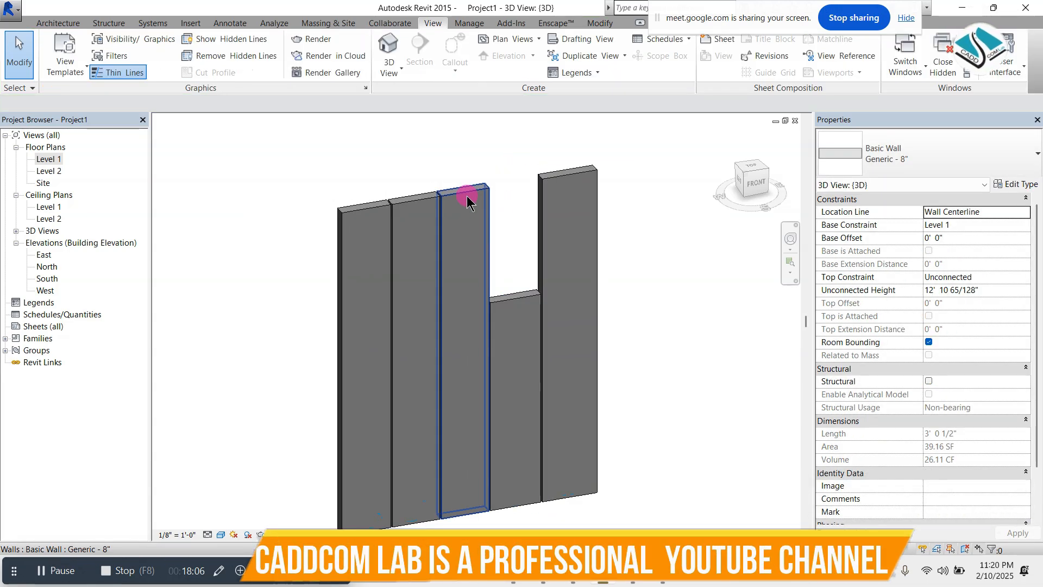
{"action": "left_click", "coordinate": [470, 197]}
{"action": "left_click_drag", "start_coordinate": [465, 226], "coordinate": [465, 228]}
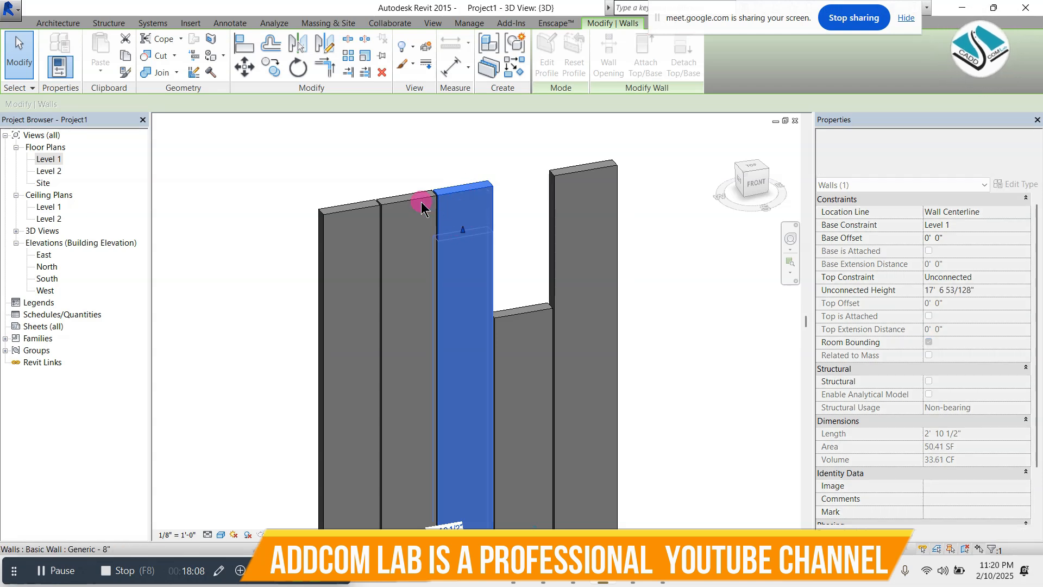
{"action": "left_click", "coordinate": [402, 204]}
{"action": "left_click_drag", "start_coordinate": [399, 338], "coordinate": [417, 400]}
Lower the top of the fourth wall segment slightly further, and clear the selection.
{"action": "left_click", "coordinate": [595, 172]}
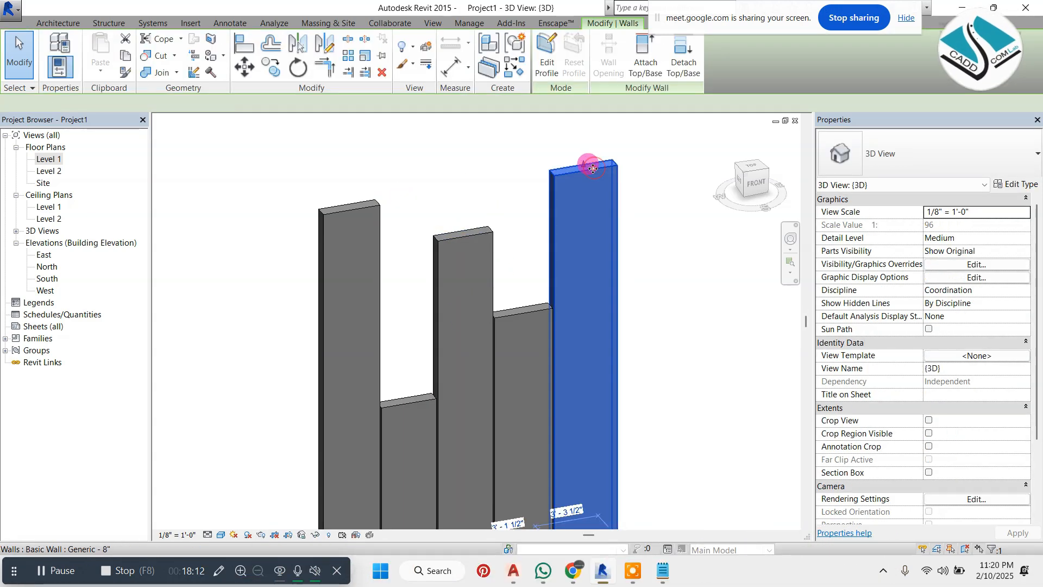
{"action": "left_click", "coordinate": [513, 292]}
{"action": "scroll", "coordinate": [505, 236], "scroll_direction": "down", "scroll_amount": 1}
{"action": "middle_click_drag", "start_coordinate": [621, 276], "coordinate": [502, 299], "text": "shift"}
{"action": "left_click", "coordinate": [503, 302]}
{"action": "left_click_drag", "start_coordinate": [501, 301], "coordinate": [502, 313]}
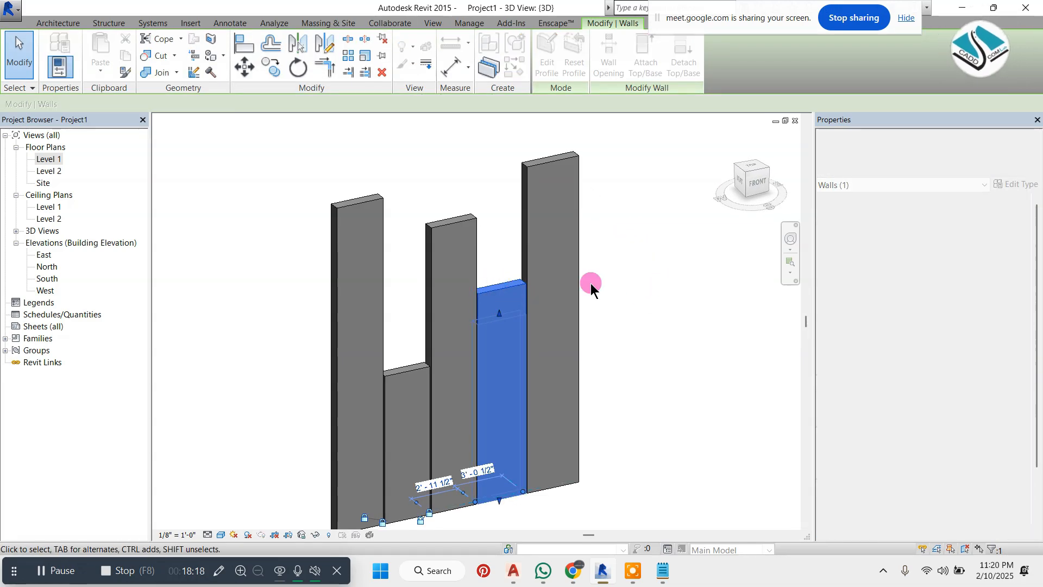
{"action": "left_click", "coordinate": [645, 285]}
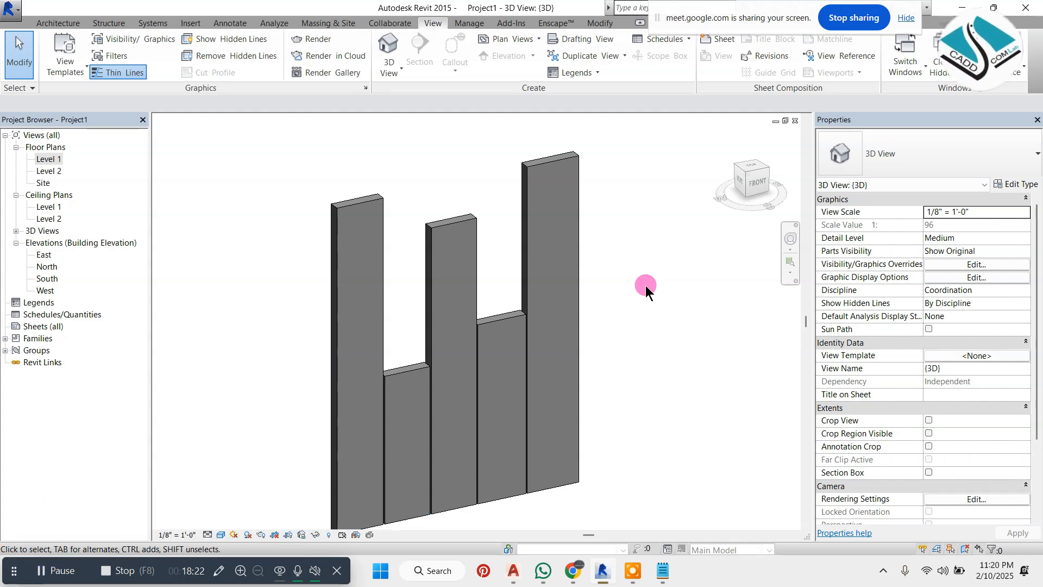
Delete the five remaining wall segments in the Level 1 floor plan.
{"action": "double_click", "coordinate": [49, 159]}
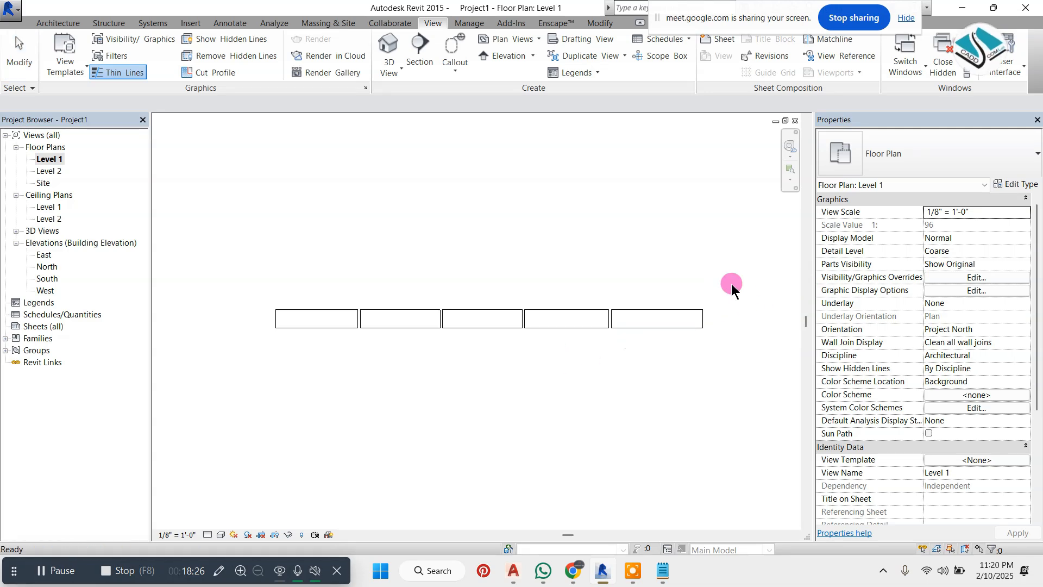
{"action": "left_click_drag", "start_coordinate": [731, 284], "coordinate": [218, 352]}
{"action": "key", "text": "Delete"}
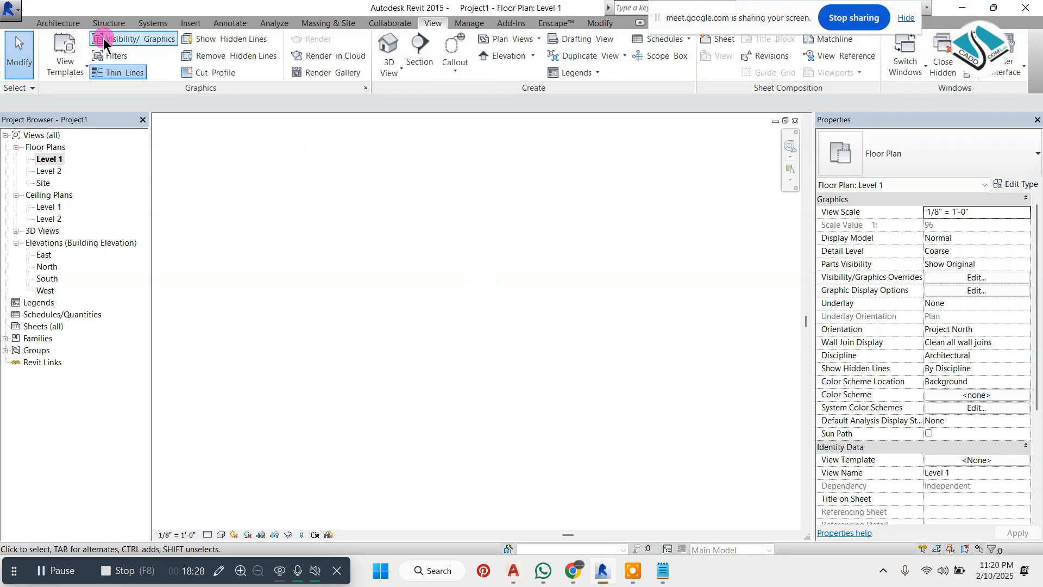
Draw a rectangular wall enclosure about 32' 6" by 19' 0" in the Level 1 plan.
{"action": "left_click", "coordinate": [63, 24]}
{"action": "left_click", "coordinate": [50, 43]}
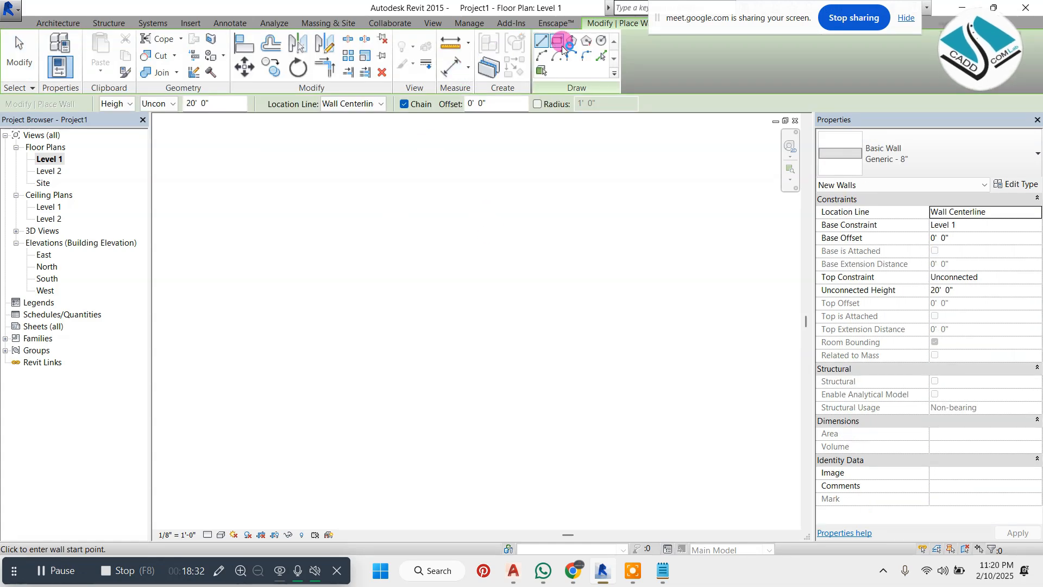
{"action": "left_click", "coordinate": [396, 209]}
{"action": "scroll", "coordinate": [458, 200], "scroll_direction": "down", "scroll_amount": 3}
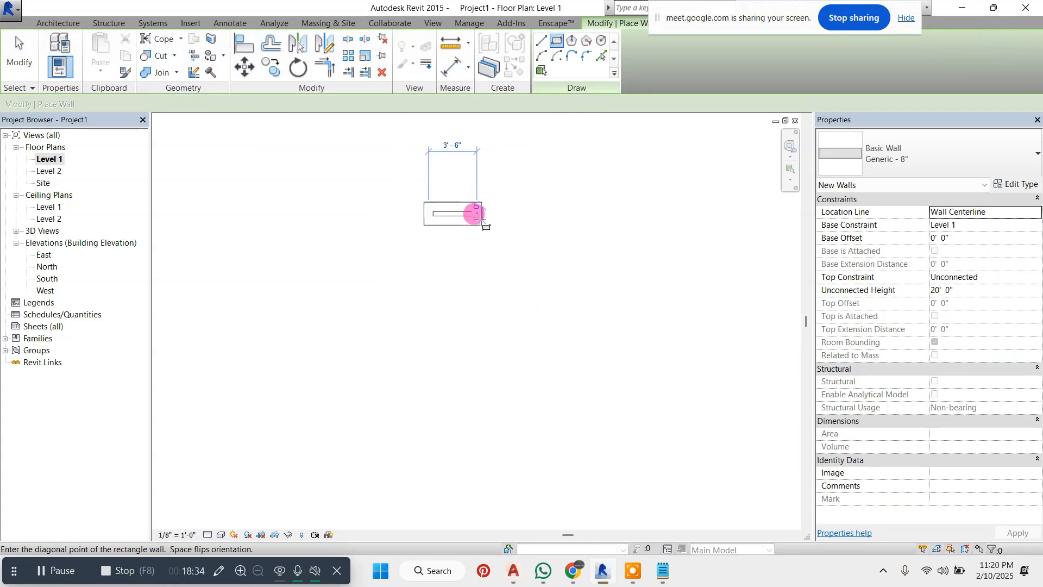
{"action": "left_click", "coordinate": [651, 381]}
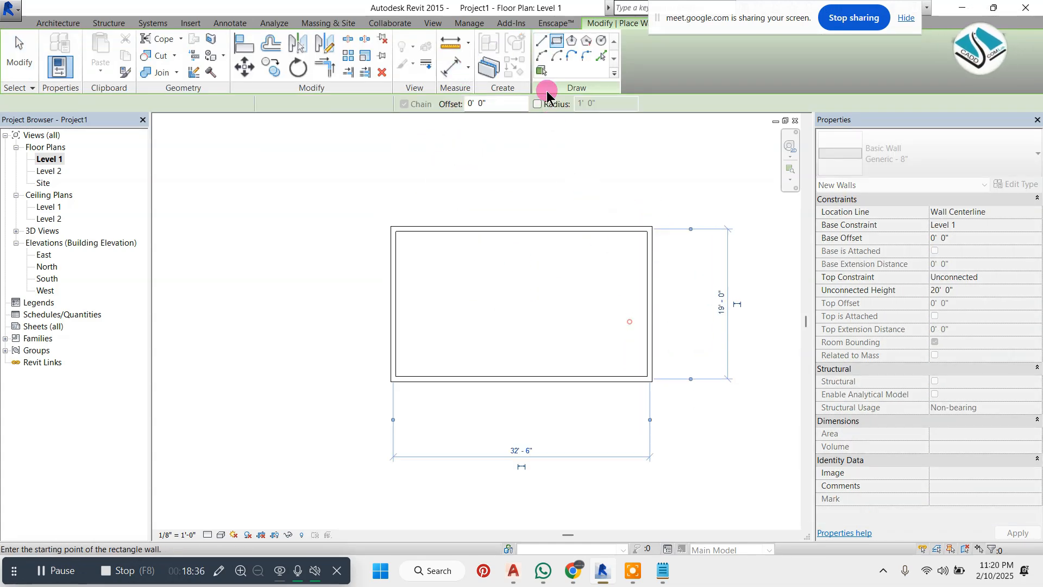
Draw two vertical partition walls down from the enclosure's upper wall, the left about 10' 6" long and the right about 15' 0".
{"action": "left_click", "coordinate": [545, 41]}
{"action": "left_click", "coordinate": [473, 229]}
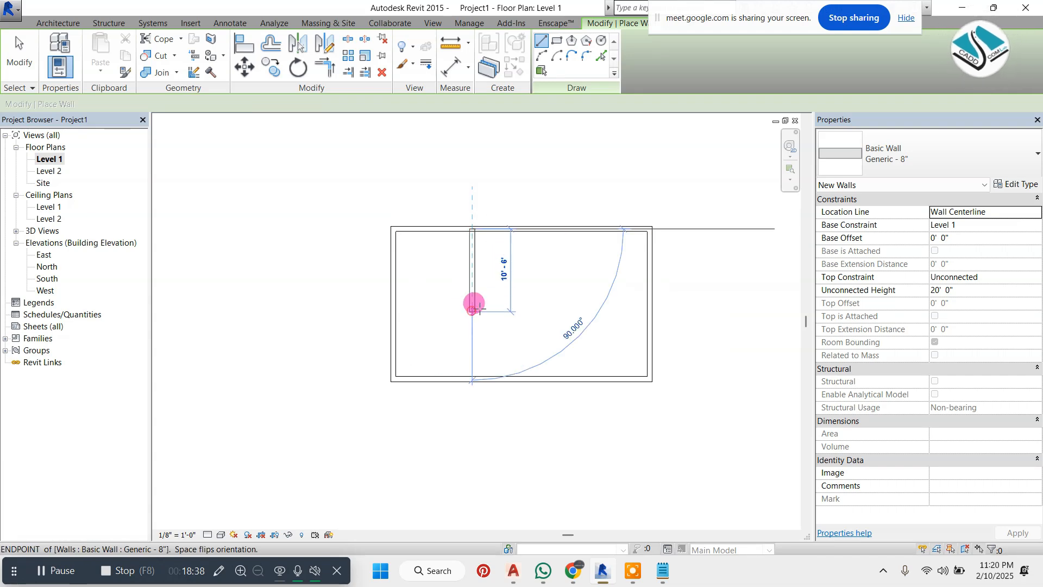
{"action": "left_click", "coordinate": [472, 312]}
{"action": "left_click", "coordinate": [568, 228]}
{"action": "left_click", "coordinate": [567, 311]}
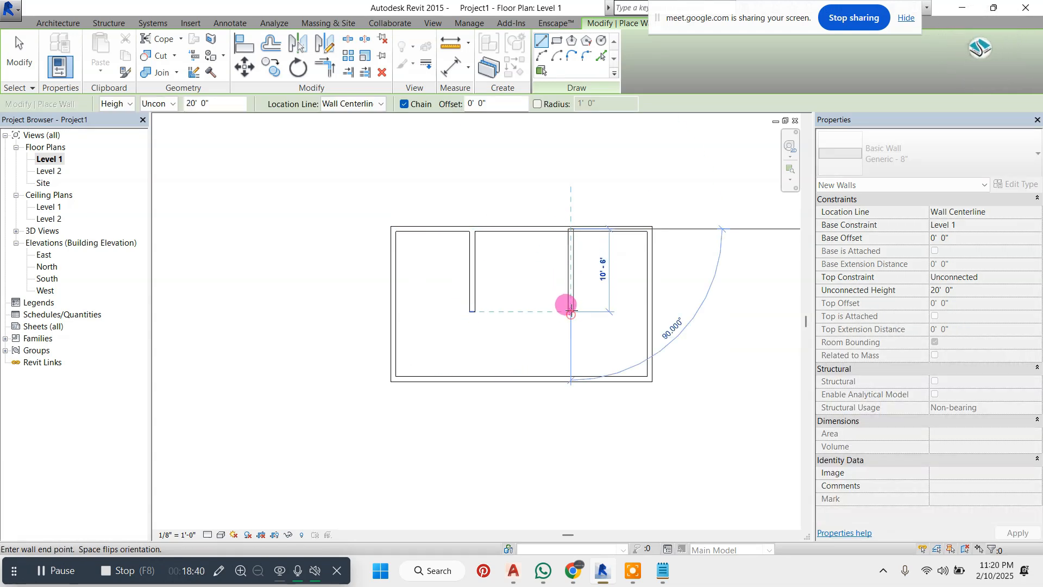
{"action": "scroll", "coordinate": [521, 304], "scroll_direction": "up", "scroll_amount": 1}
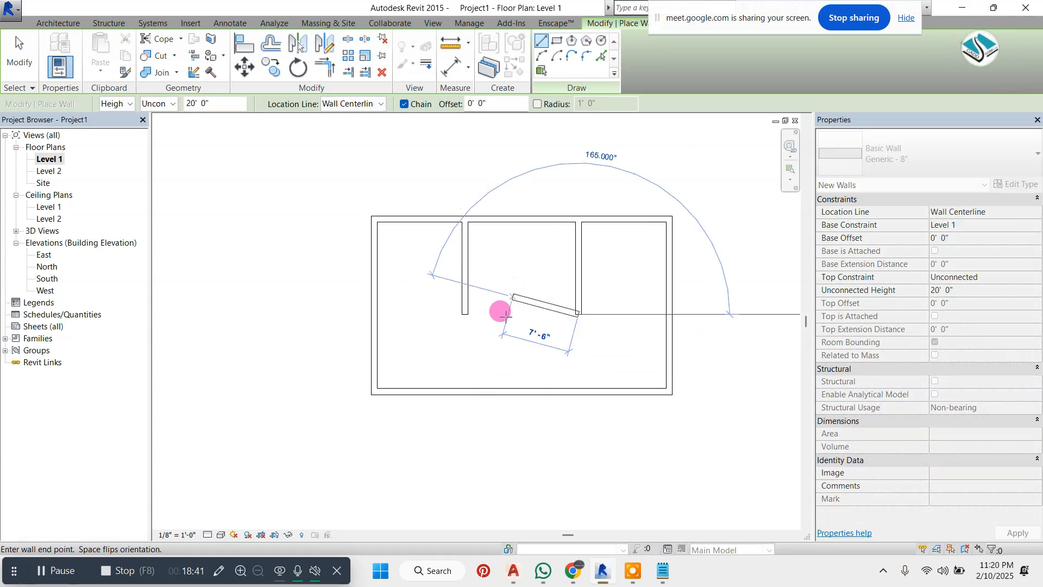
{"action": "left_click", "coordinate": [578, 354]}
{"action": "key", "text": "Escape"}
{"action": "key", "text": "Escape"}
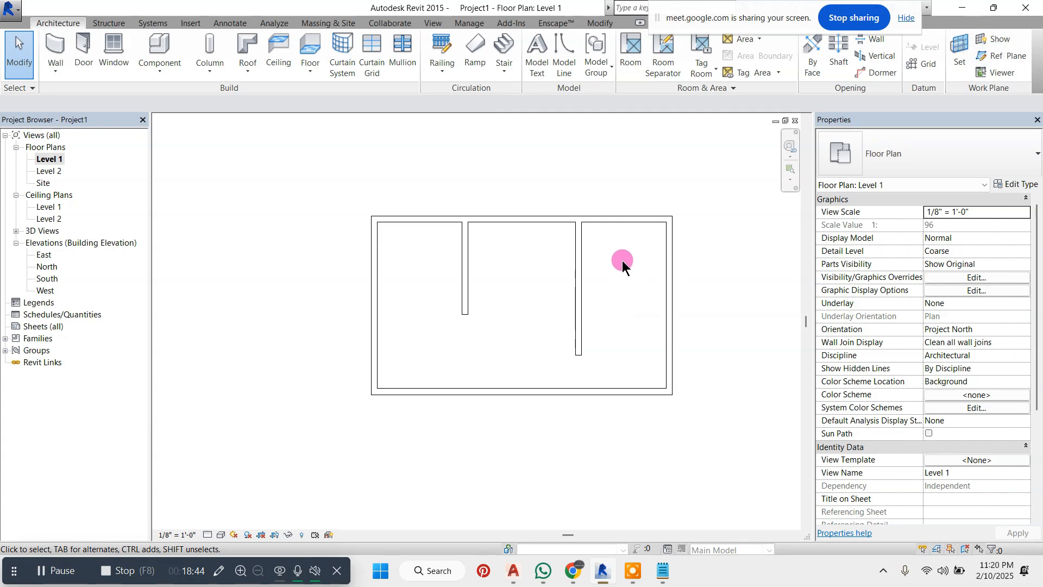
Align the left partition wall to the left face of the right partition, and undo the alignment.
{"action": "left_click", "coordinate": [579, 270]}
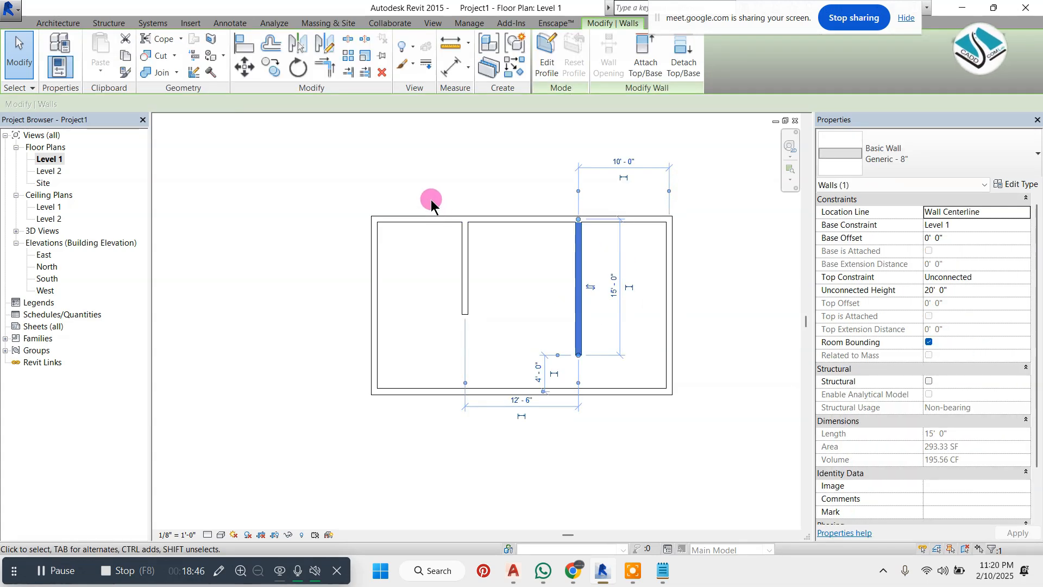
{"action": "left_click", "coordinate": [252, 51]}
{"action": "scroll", "coordinate": [560, 294], "scroll_direction": "up", "scroll_amount": 2}
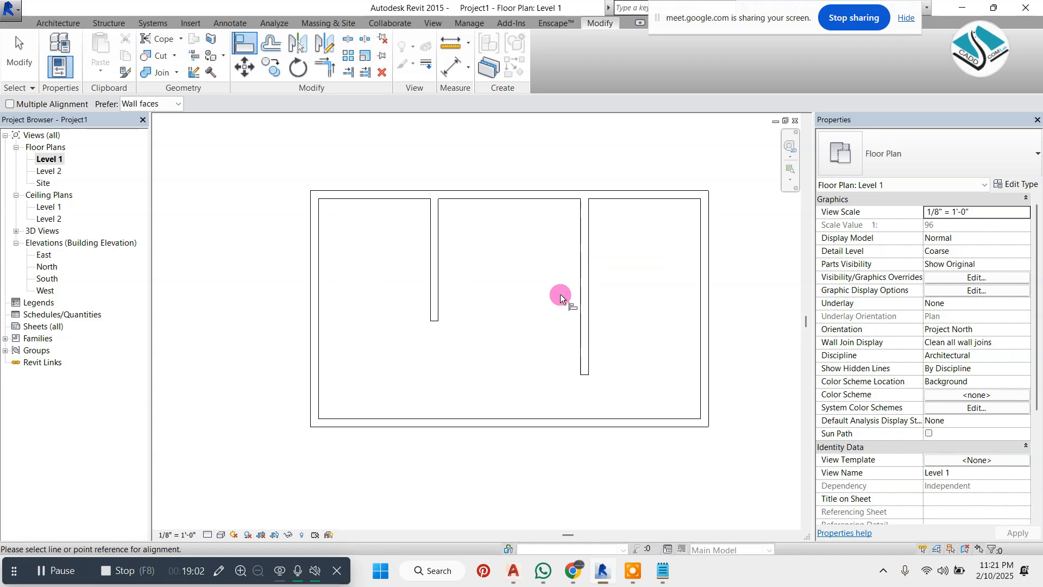
{"action": "left_click", "coordinate": [582, 320]}
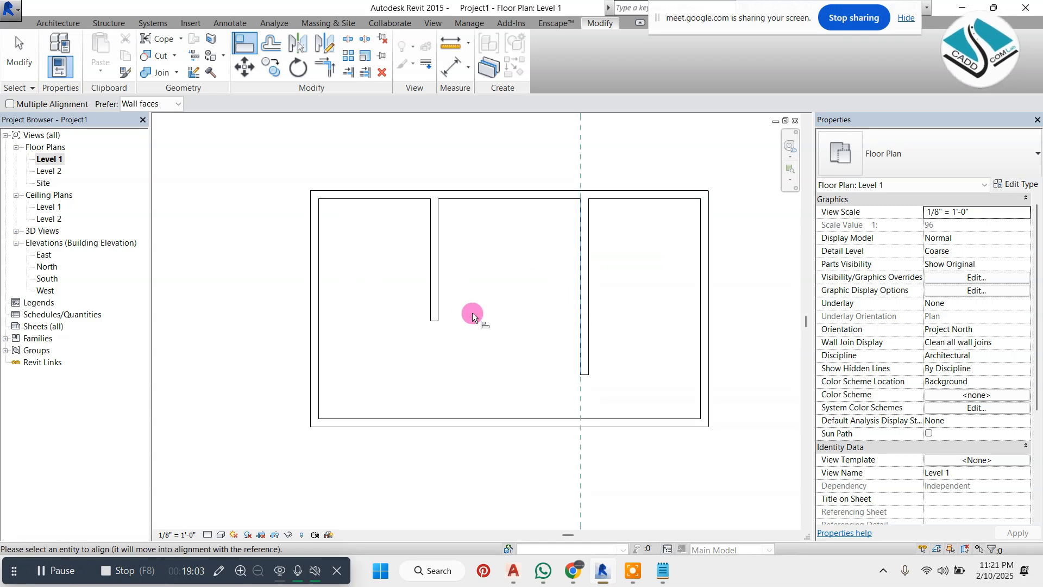
{"action": "left_click", "coordinate": [437, 301], "text": "ctrl"}
{"action": "key", "text": "ctrl+z"}
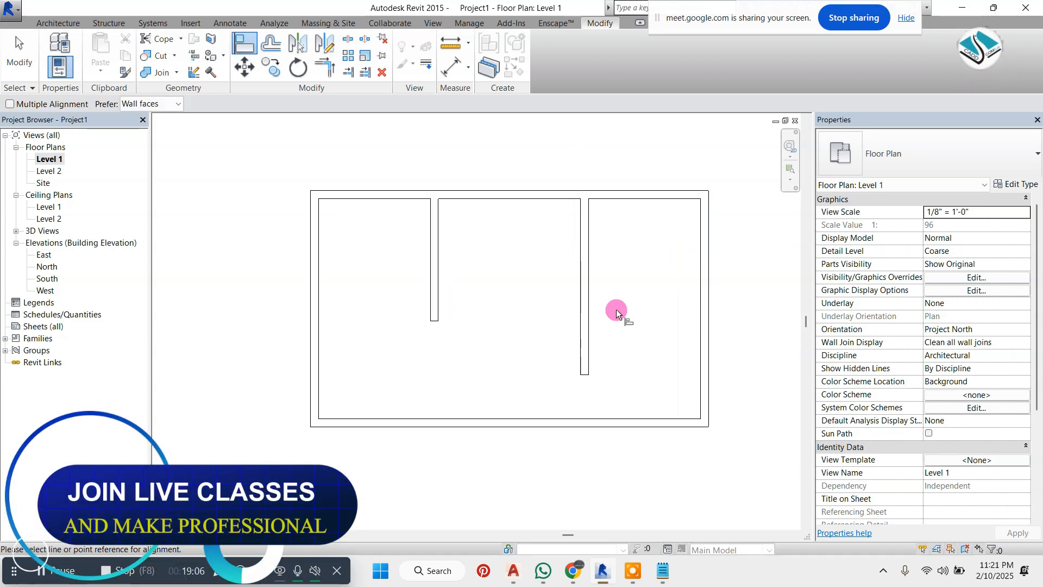
Align the left partition's free end to the longer right partition's end, and undo the alignment.
{"action": "left_click", "coordinate": [582, 375]}
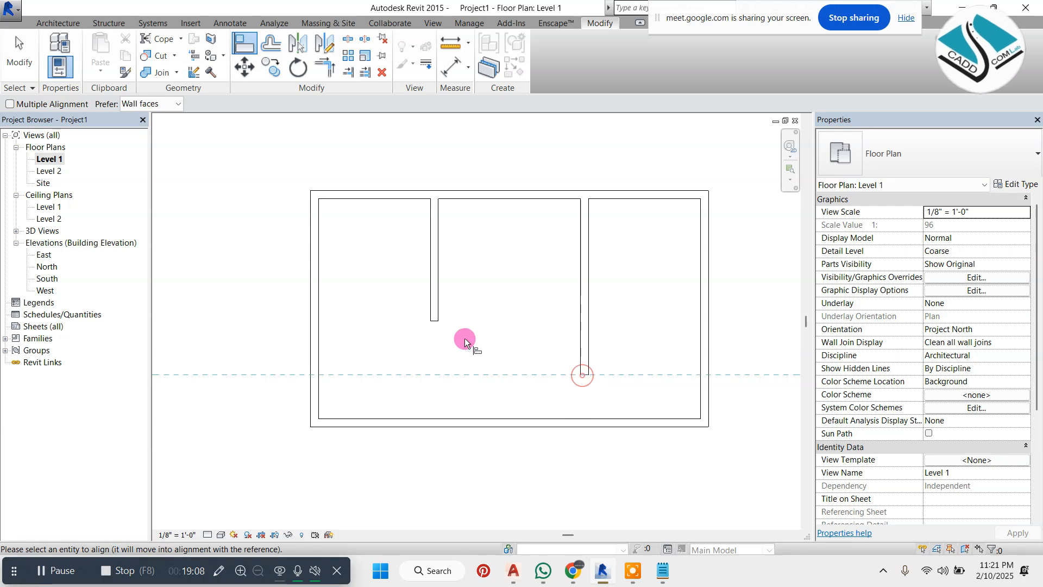
{"action": "left_click", "coordinate": [432, 320]}
{"action": "key", "text": "ctrl"}
{"action": "key", "text": "ctrl+z"}
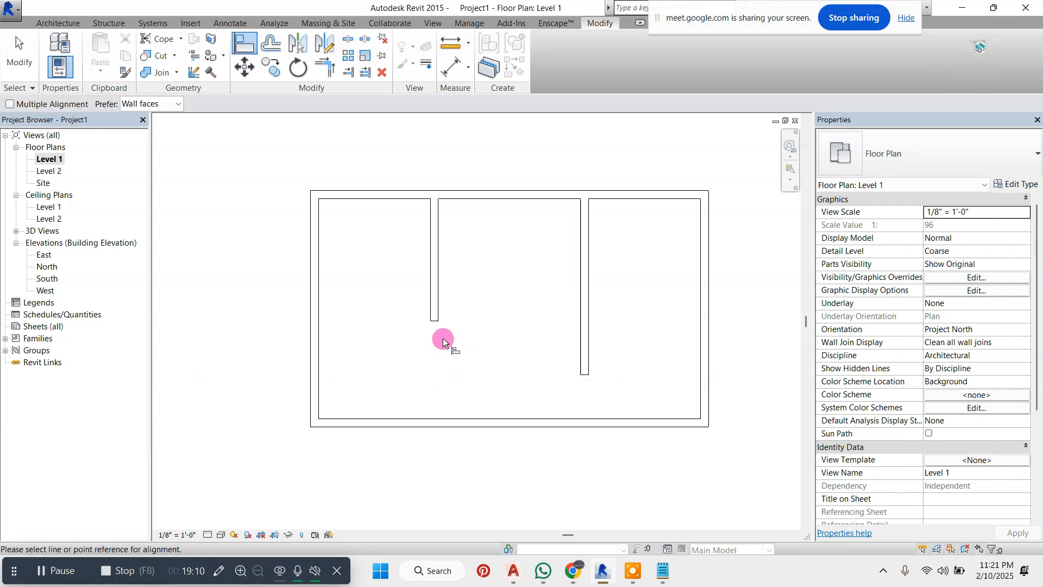
Align the right partition's free end to the shorter left partition's end, and undo the alignment.
{"action": "left_click", "coordinate": [435, 321]}
{"action": "left_click", "coordinate": [586, 374]}
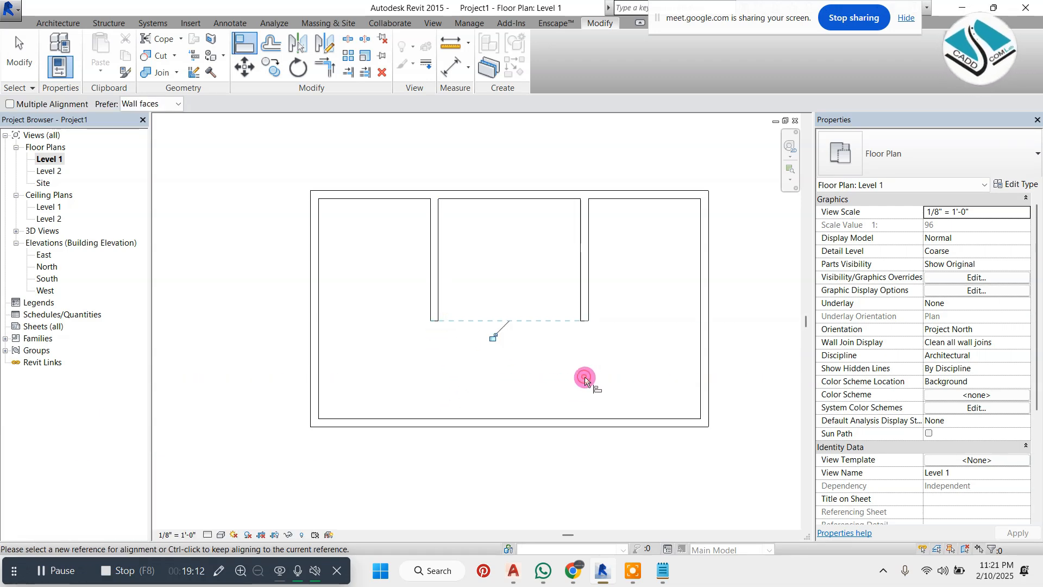
{"action": "key", "text": "ctrl+z"}
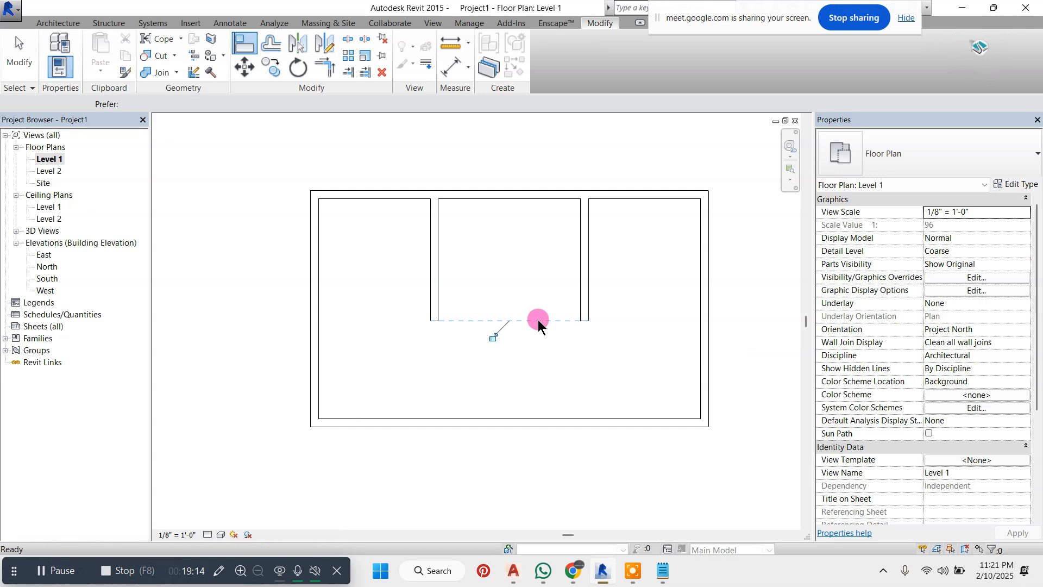
Align the right partition's free end to the left partition's end again.
{"action": "scroll", "coordinate": [520, 353], "scroll_direction": "up", "scroll_amount": 2}
{"action": "left_click", "coordinate": [407, 309]}
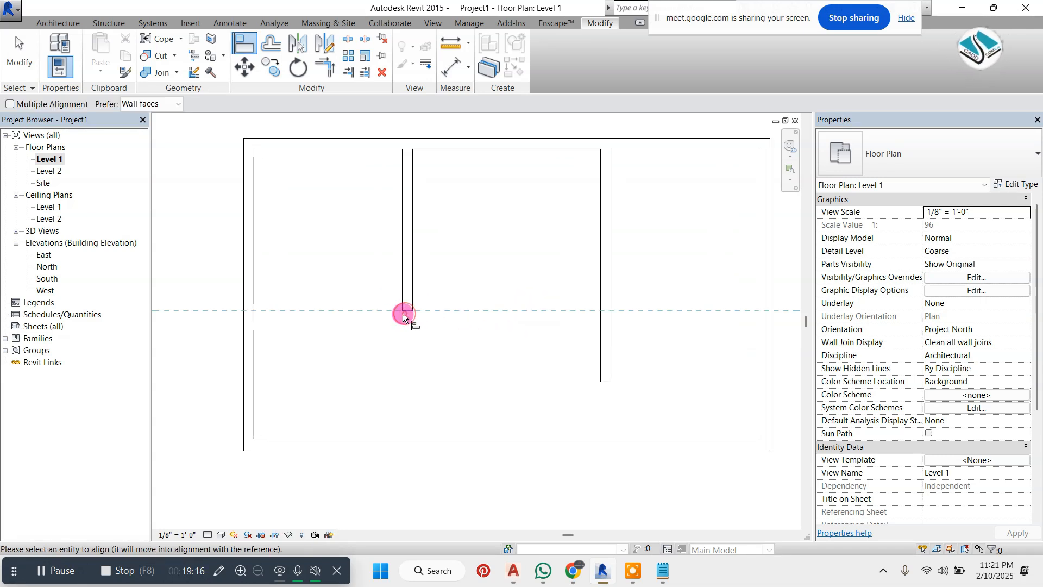
{"action": "left_click", "coordinate": [608, 383]}
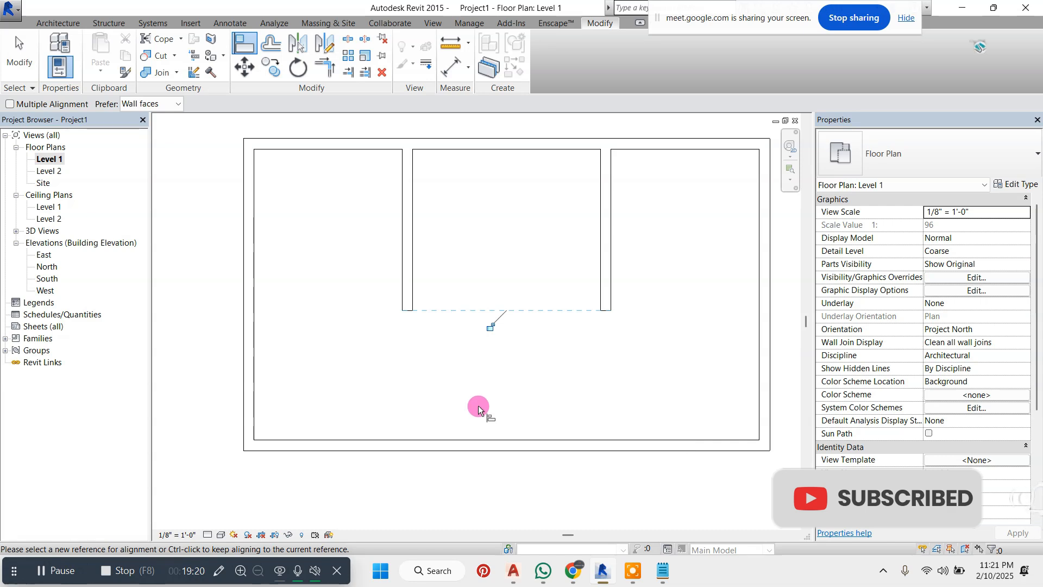
Align the left partition to the outer face of the enclosure's left wall, and undo the alignment.
{"action": "left_click", "coordinate": [243, 399]}
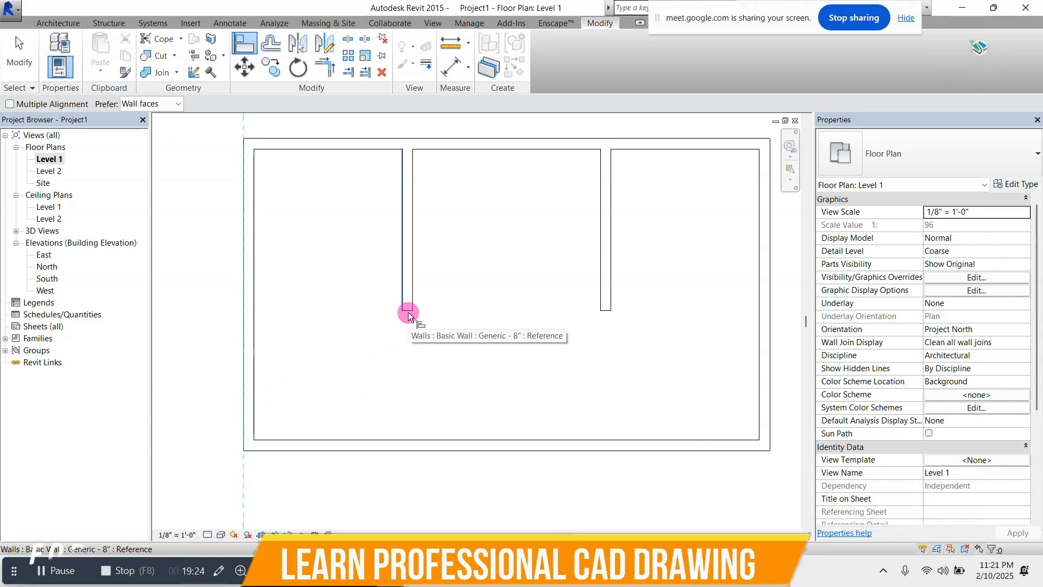
{"action": "left_click", "coordinate": [400, 288]}
{"action": "scroll", "coordinate": [413, 303], "scroll_direction": "down", "scroll_amount": 2}
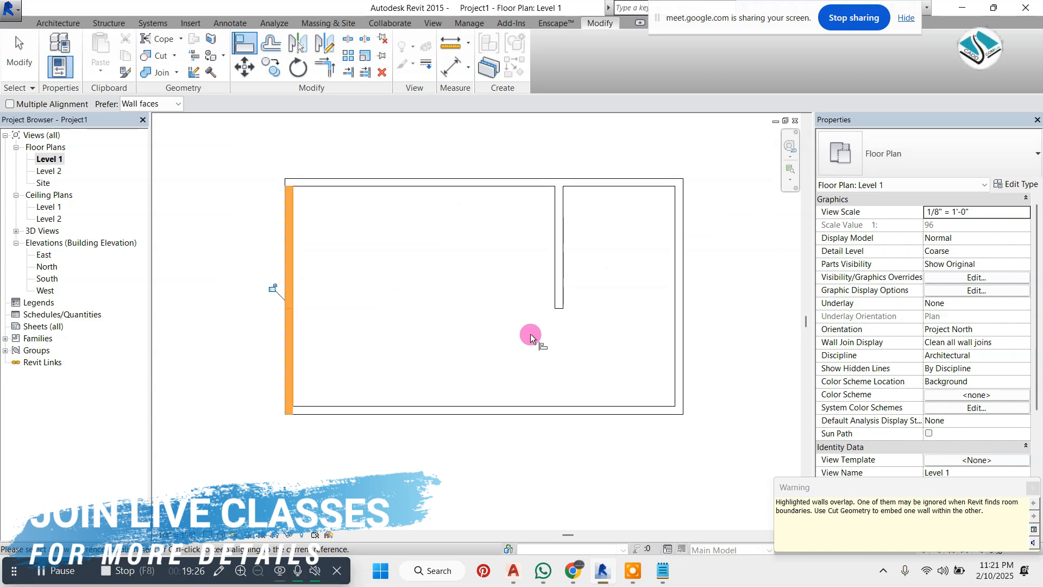
{"action": "key", "text": "ctrl+z"}
{"action": "scroll", "coordinate": [419, 294], "scroll_direction": "up", "scroll_amount": 1}
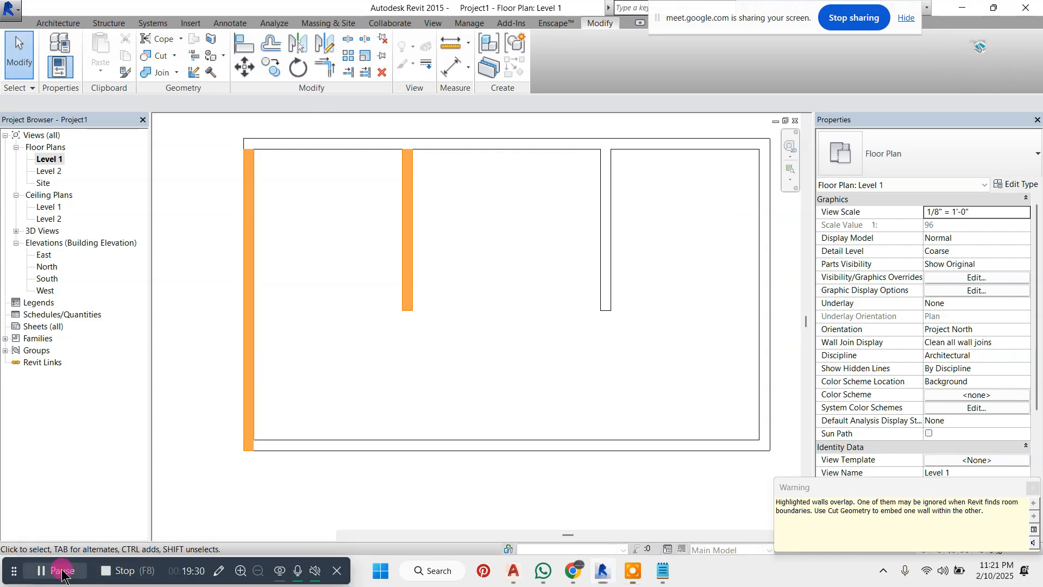
Align the enclosure's left wall to the left face of the left partition, and dismiss the overlap warning.
{"action": "left_click", "coordinate": [410, 237]}
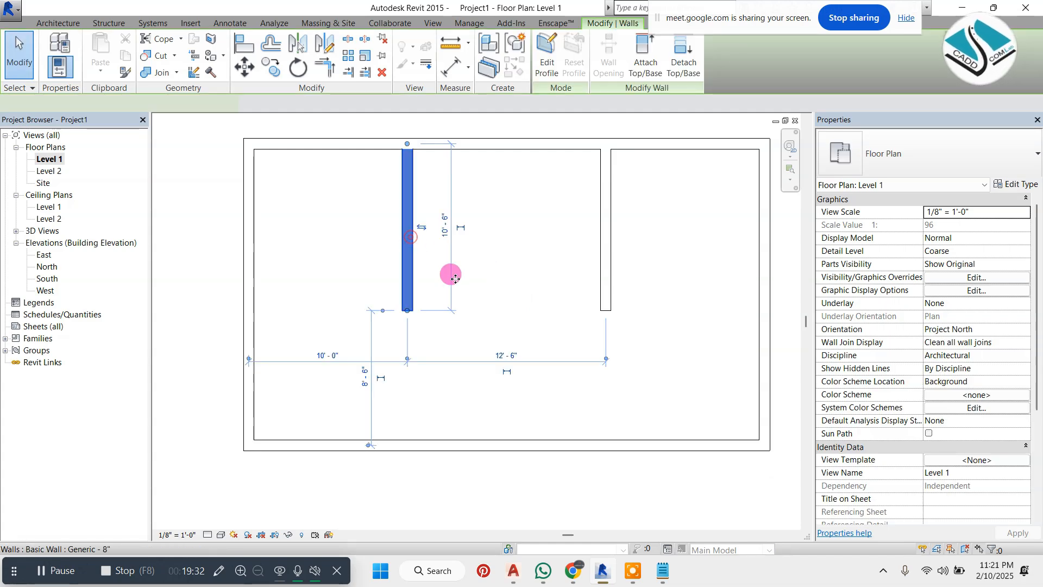
{"action": "left_click", "coordinate": [399, 274]}
{"action": "left_click", "coordinate": [243, 298]}
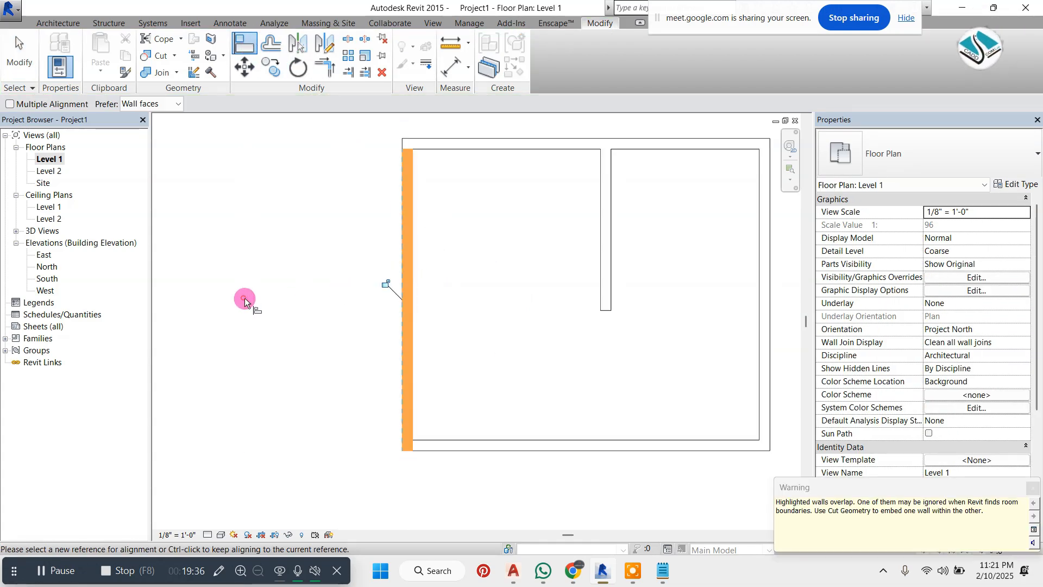
{"action": "left_click", "coordinate": [1032, 485]}
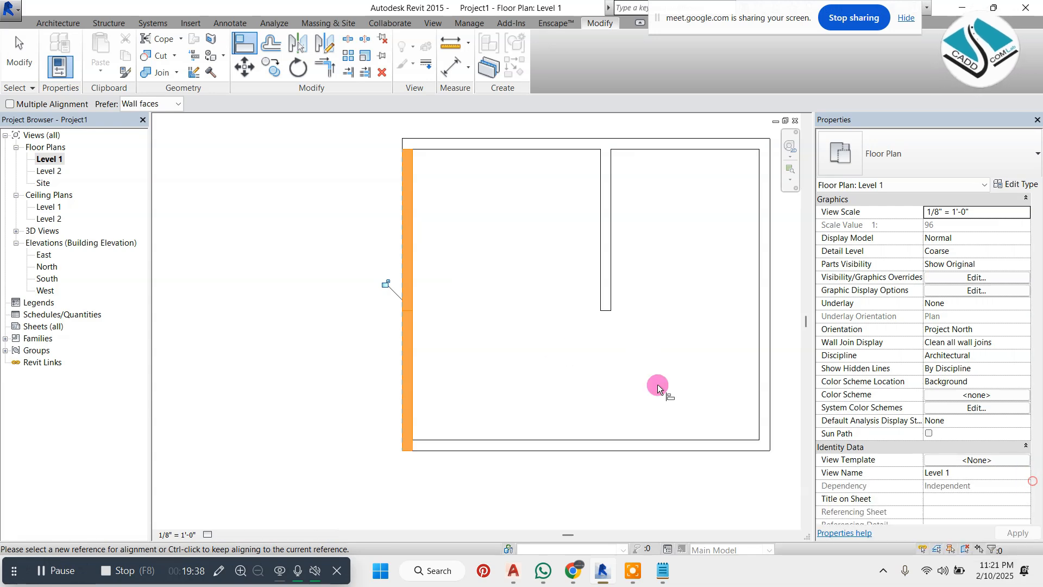
Move the enclosure's left wall inward, and delete all the walls from the Level 1 plan.
{"action": "left_click", "coordinate": [552, 347]}
{"action": "scroll", "coordinate": [407, 307], "scroll_direction": "down", "scroll_amount": 2}
{"action": "key", "text": "Escape"}
{"action": "key", "text": "Escape"}
{"action": "left_click", "coordinate": [406, 333]}
{"action": "left_click_drag", "start_coordinate": [406, 330], "coordinate": [469, 329]}
{"action": "left_click", "coordinate": [491, 361]}
{"action": "left_click_drag", "start_coordinate": [688, 137], "coordinate": [334, 494]}
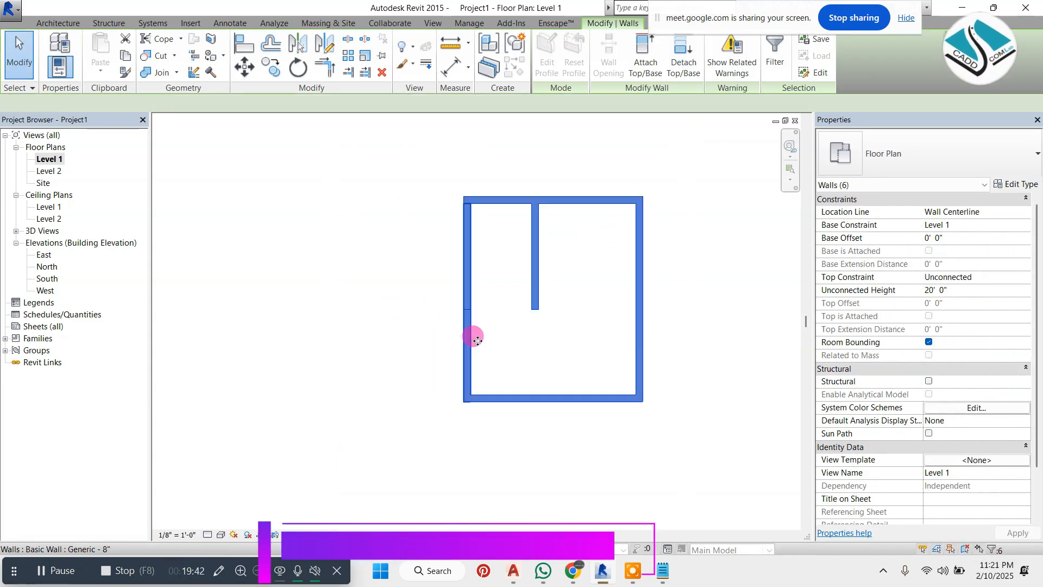
{"action": "key", "text": "Delete"}
Draw a separate horizontal wall and, to its right, a vertical wall about 15' 6" long.
{"action": "left_click", "coordinate": [61, 25]}
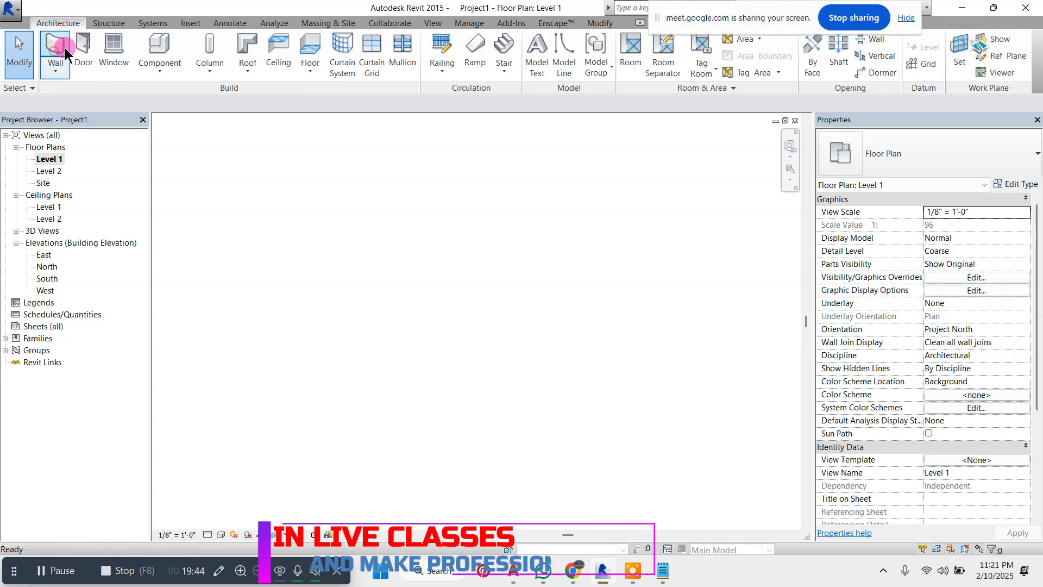
{"action": "left_click", "coordinate": [54, 48]}
{"action": "left_click", "coordinate": [297, 210]}
{"action": "left_click", "coordinate": [454, 210]}
{"action": "key", "text": "Escape"}
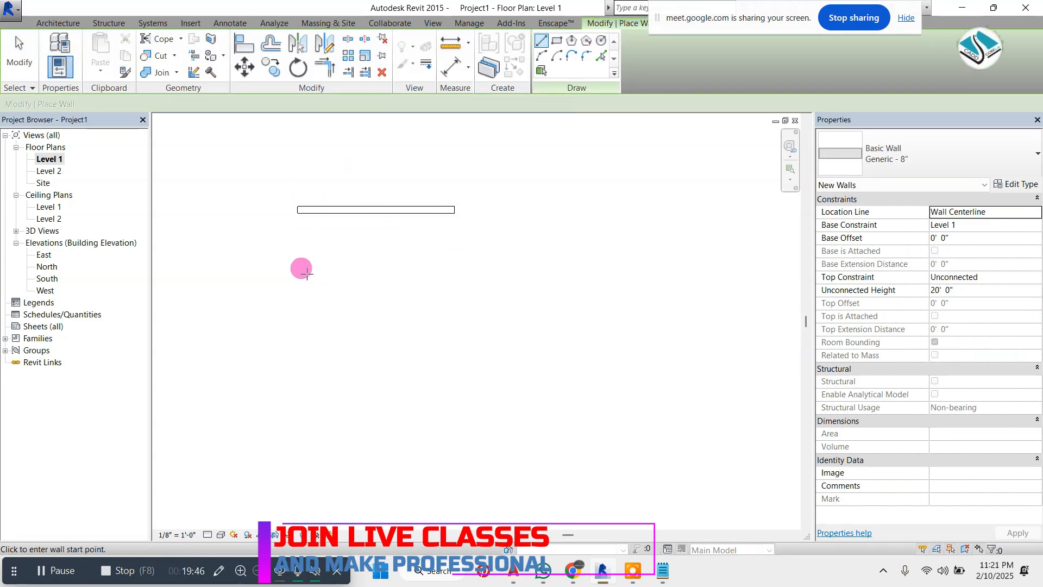
{"action": "left_click", "coordinate": [543, 135]}
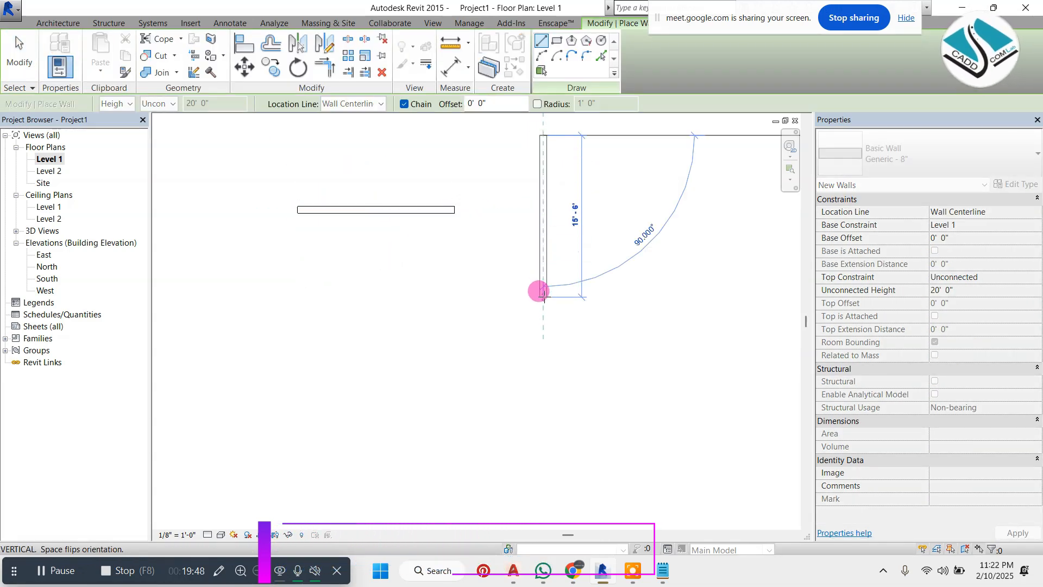
{"action": "left_click", "coordinate": [543, 295]}
{"action": "key", "text": "Escape"}
{"action": "key", "text": "Escape"}
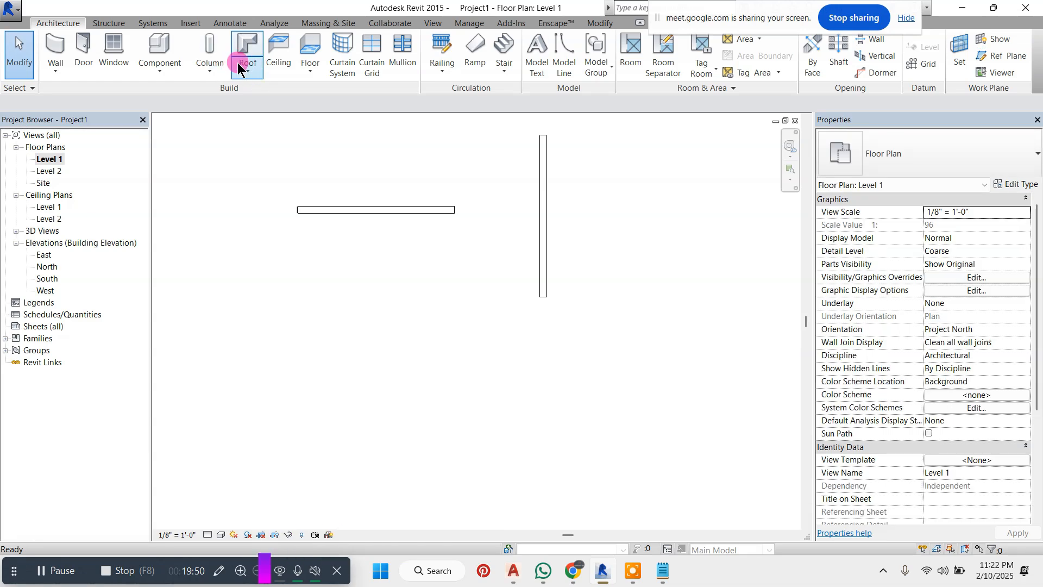
Align the horizontal wall's lower face to the vertical wall's lower end.
{"action": "left_click", "coordinate": [542, 199]}
{"action": "left_click", "coordinate": [243, 53]}
{"action": "scroll", "coordinate": [544, 251], "scroll_direction": "up", "scroll_amount": 2}
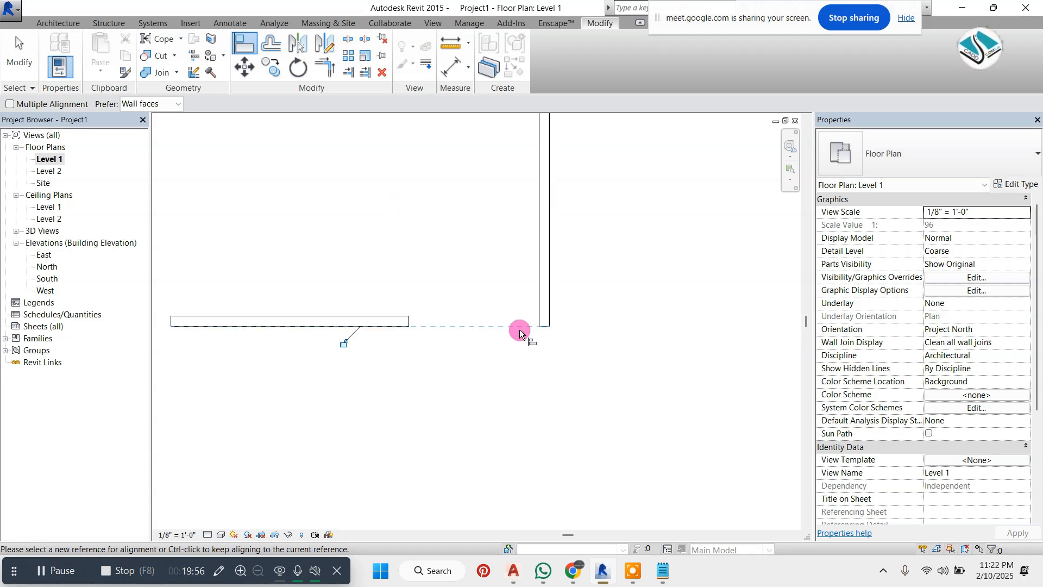
Align the vertical wall to the horizontal wall's right end, and undo both wall alignments.
{"action": "scroll", "coordinate": [446, 322], "scroll_direction": "up", "scroll_amount": 1}
{"action": "left_click", "coordinate": [401, 324]}
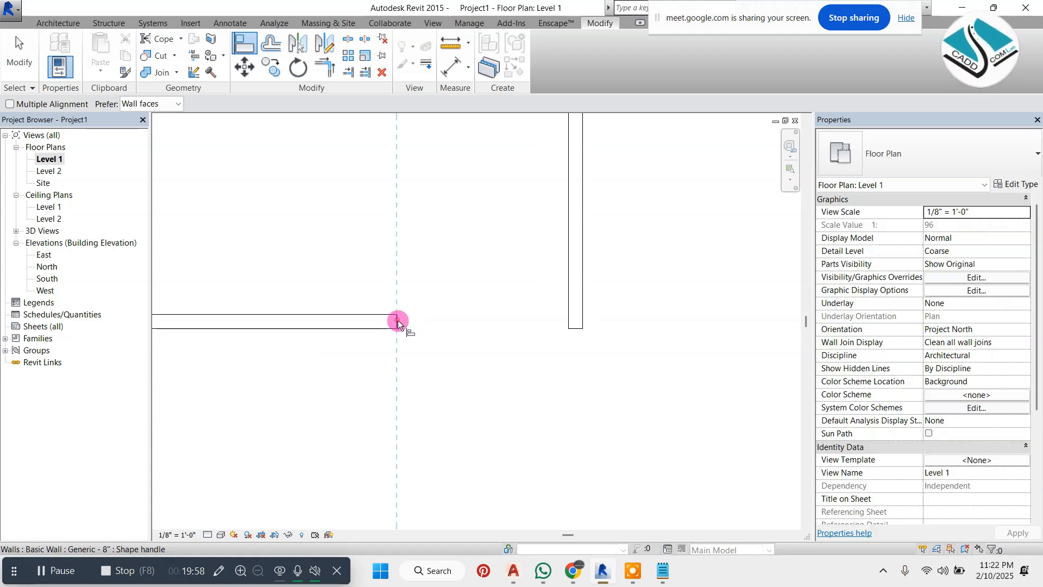
{"action": "left_click", "coordinate": [575, 328]}
{"action": "scroll", "coordinate": [588, 333], "scroll_direction": "up", "scroll_amount": 1}
{"action": "scroll", "coordinate": [589, 332], "scroll_direction": "down", "scroll_amount": 4}
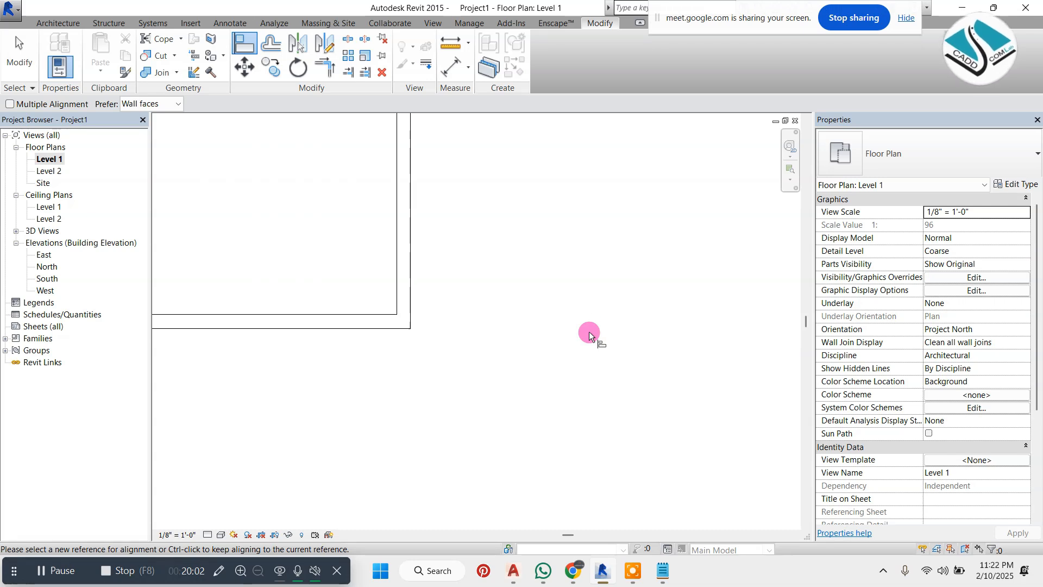
{"action": "scroll", "coordinate": [498, 259], "scroll_direction": "up", "scroll_amount": 1}
{"action": "key", "text": "ctrl+z"}
{"action": "key", "text": "ctrl+z"}
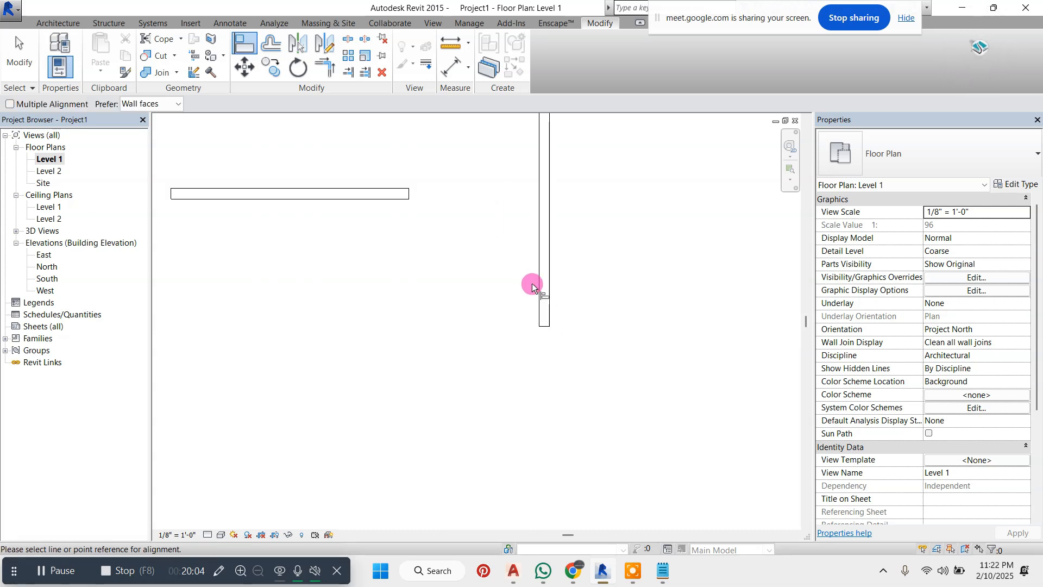
Align the lower face of the horizontal wall with the bottom end of the vertical wall.
{"action": "scroll", "coordinate": [527, 295], "scroll_direction": "down", "scroll_amount": 2}
{"action": "scroll", "coordinate": [549, 326], "scroll_direction": "up", "scroll_amount": 1}
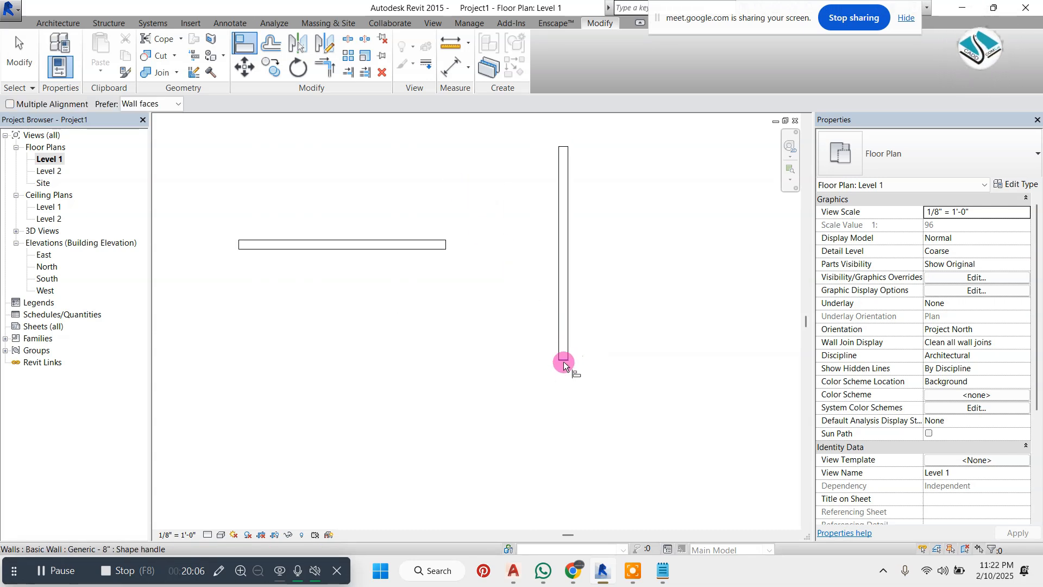
{"action": "left_click", "coordinate": [563, 360]}
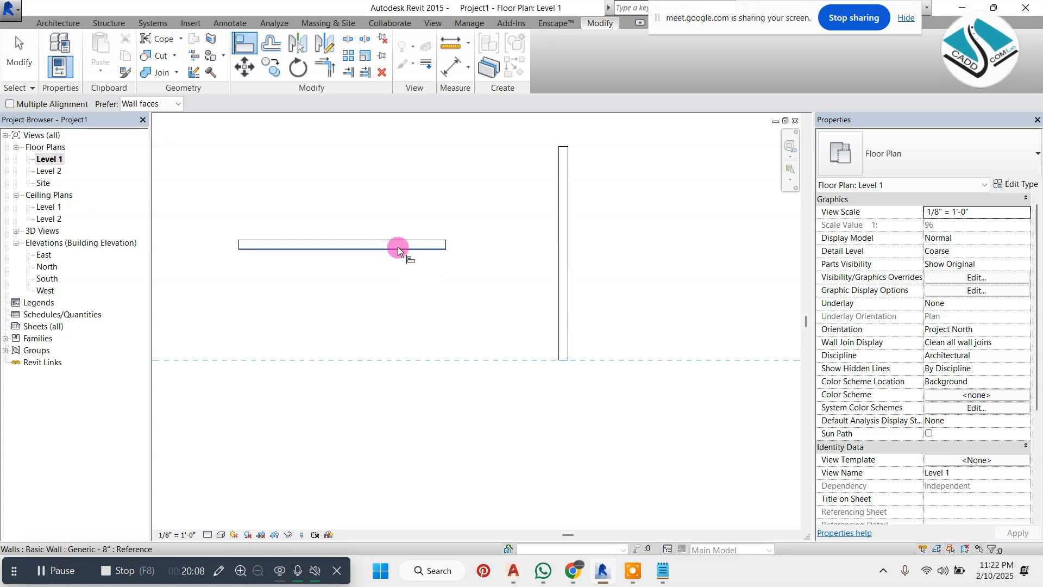
{"action": "left_click", "coordinate": [418, 253]}
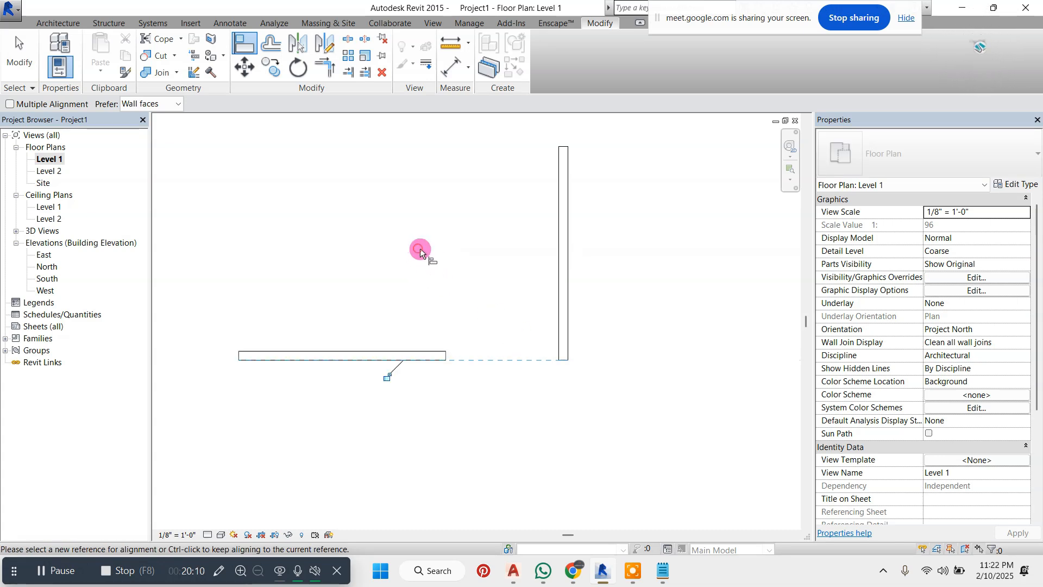
Align the horizontal wall's upper face to the vertical wall's lower end.
{"action": "scroll", "coordinate": [557, 335], "scroll_direction": "up", "scroll_amount": 2}
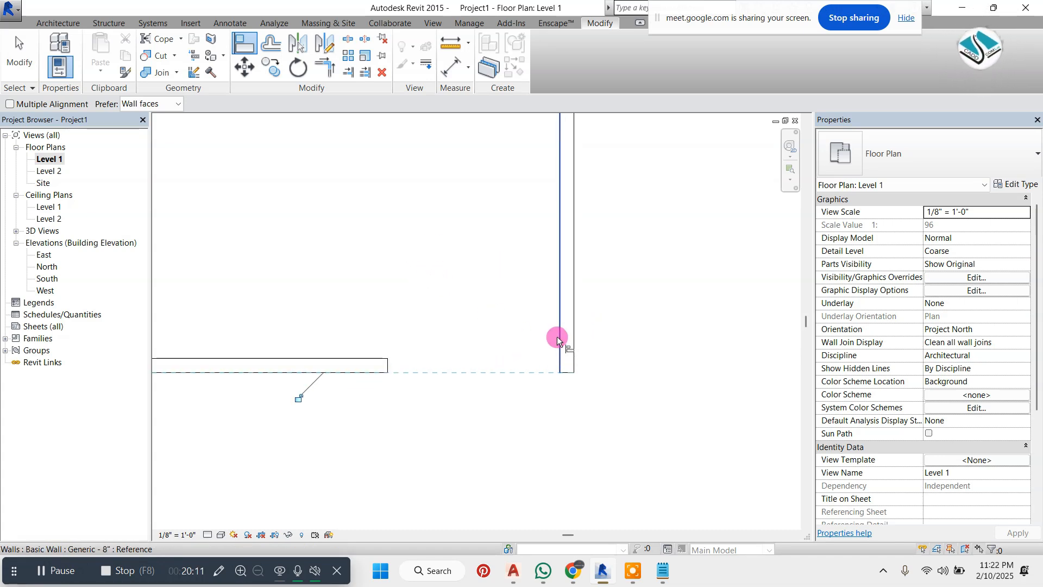
{"action": "left_click", "coordinate": [573, 373]}
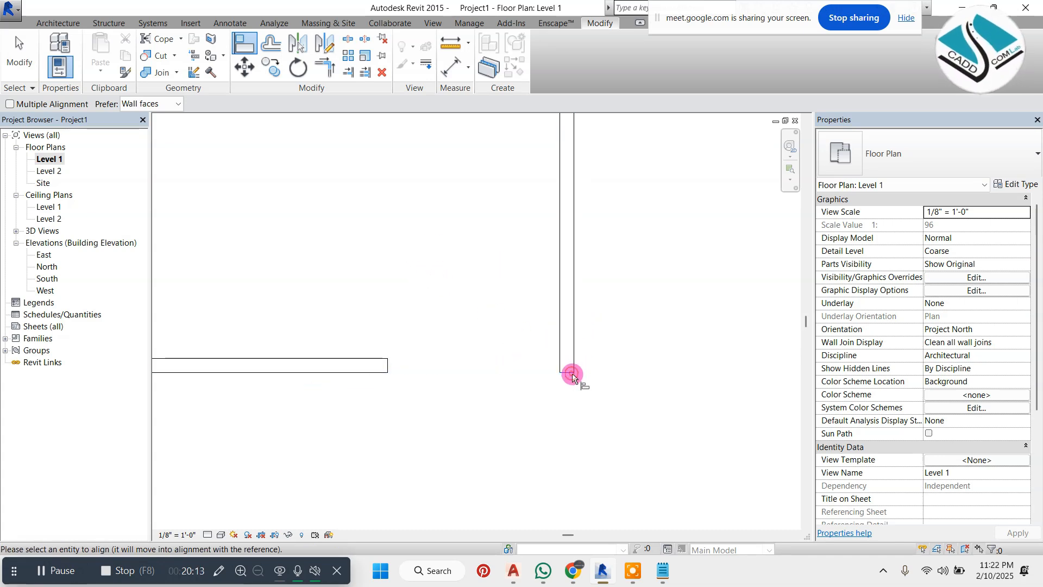
{"action": "left_click", "coordinate": [386, 359]}
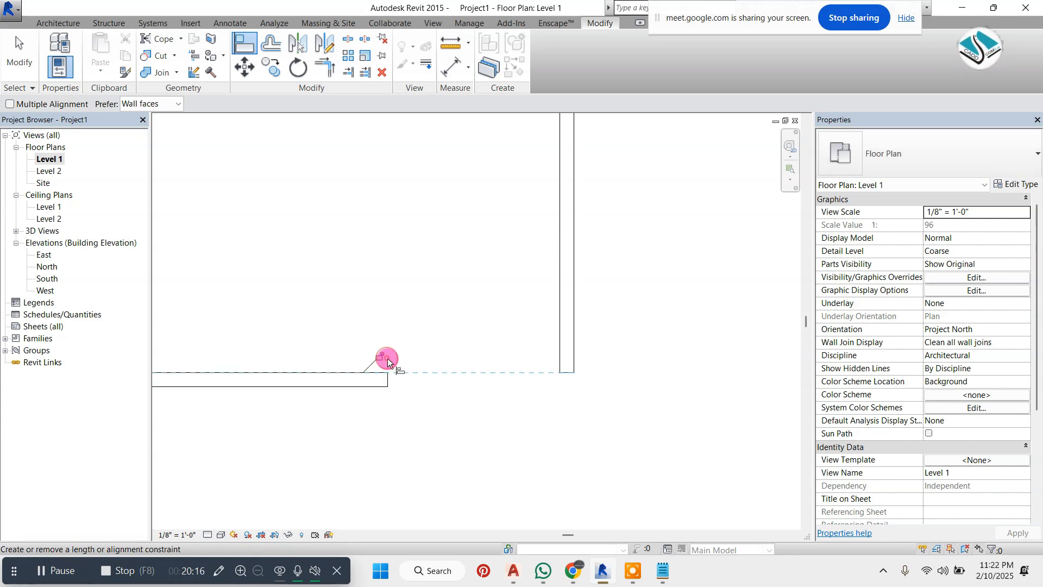
Align the vertical wall's left face to the horizontal wall's right end, and undo the alignment.
{"action": "left_click", "coordinate": [386, 380]}
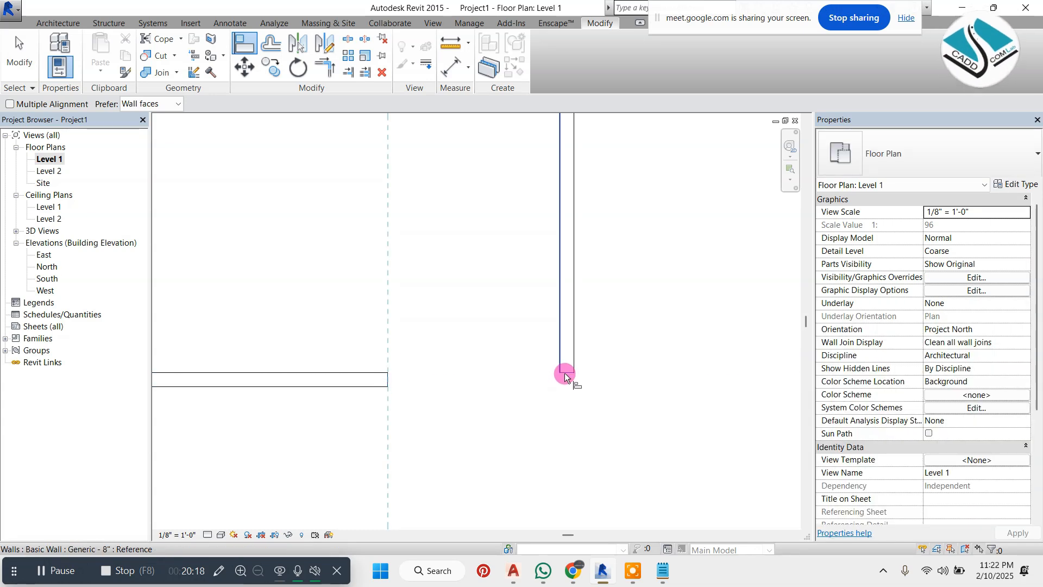
{"action": "left_click", "coordinate": [565, 373]}
{"action": "scroll", "coordinate": [613, 320], "scroll_direction": "up", "scroll_amount": 3}
{"action": "scroll", "coordinate": [610, 319], "scroll_direction": "down", "scroll_amount": 5}
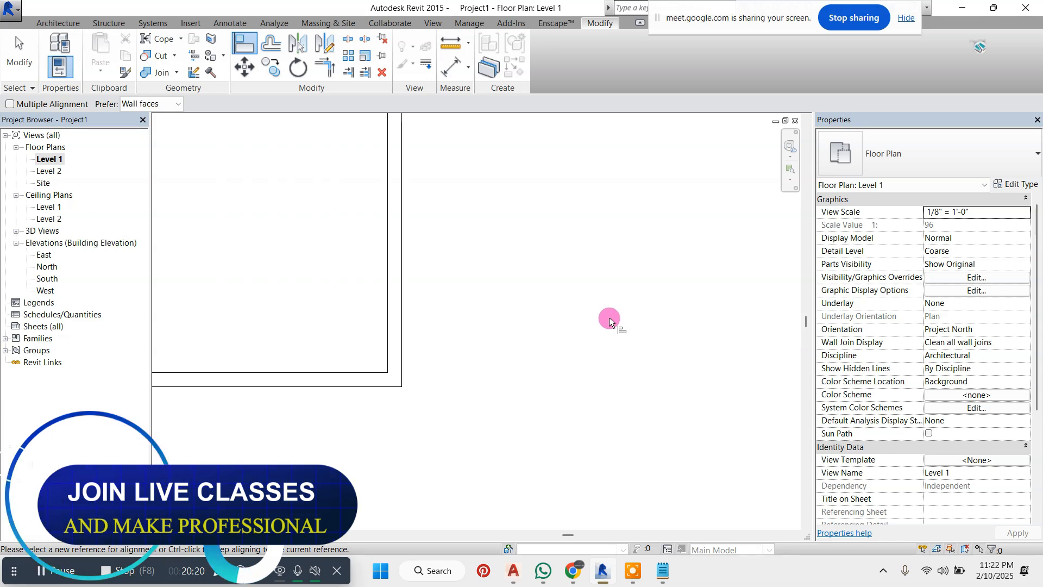
{"action": "key", "text": "Escape"}
{"action": "key", "text": "Escape"}
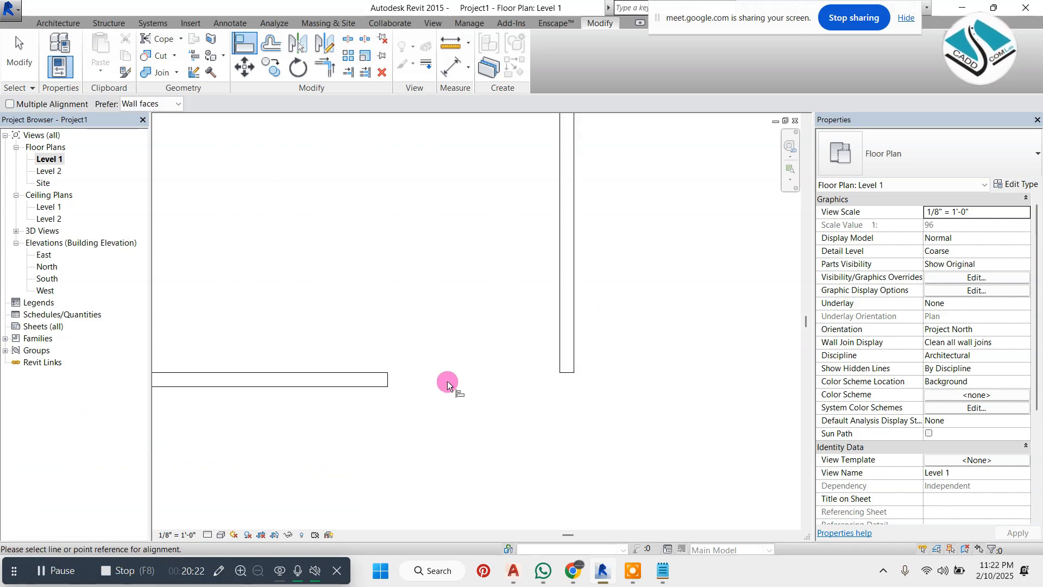
{"action": "left_click", "coordinate": [562, 351], "text": "ctrl"}
{"action": "key", "text": "ctrl+z"}
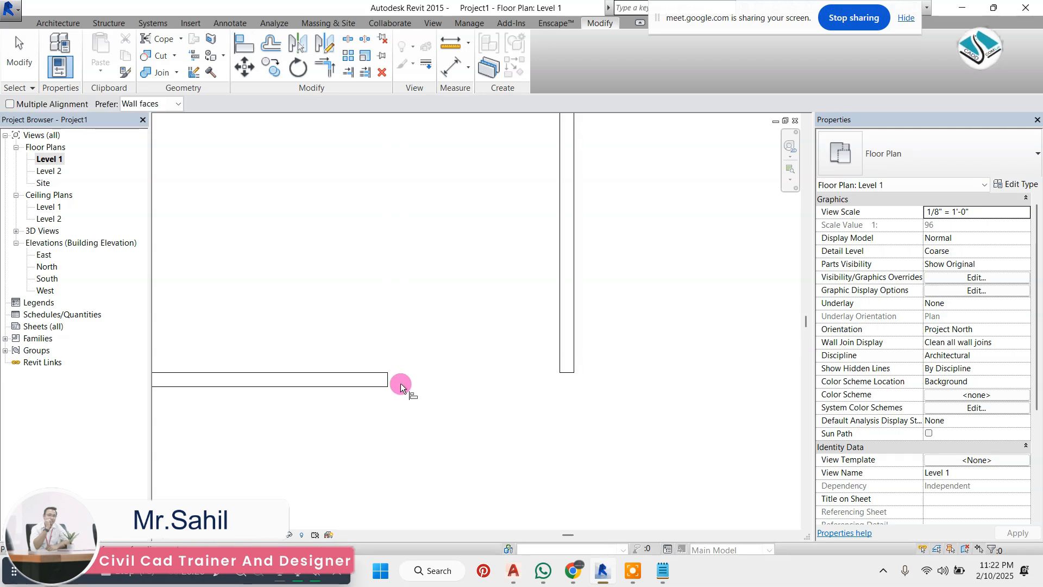
Align the vertical wall's left face to the horizontal wall's right end again to form an L-shaped corner.
{"action": "left_click", "coordinate": [389, 382]}
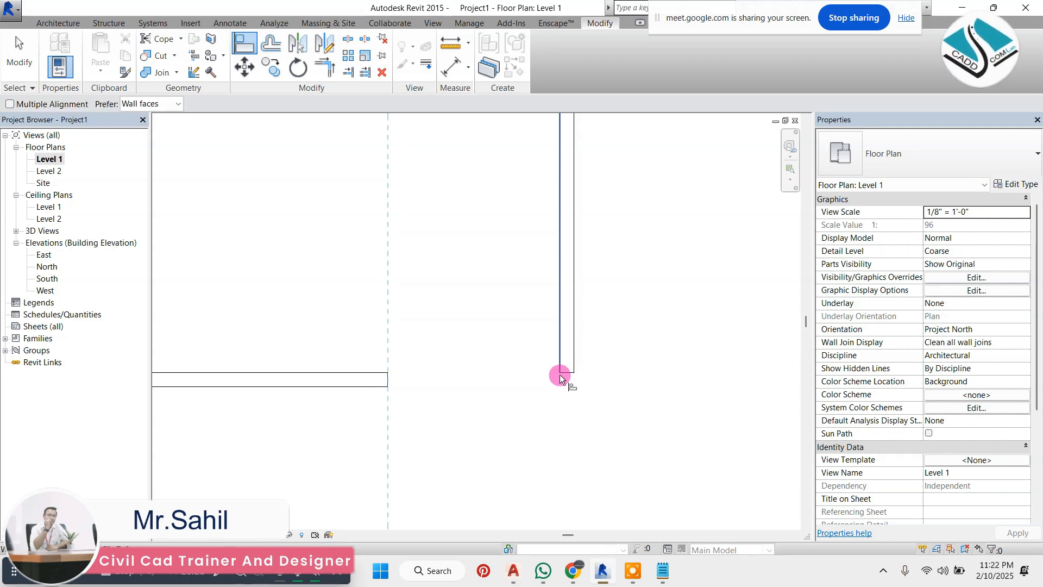
{"action": "left_click", "coordinate": [561, 362]}
{"action": "key", "text": "Escape"}
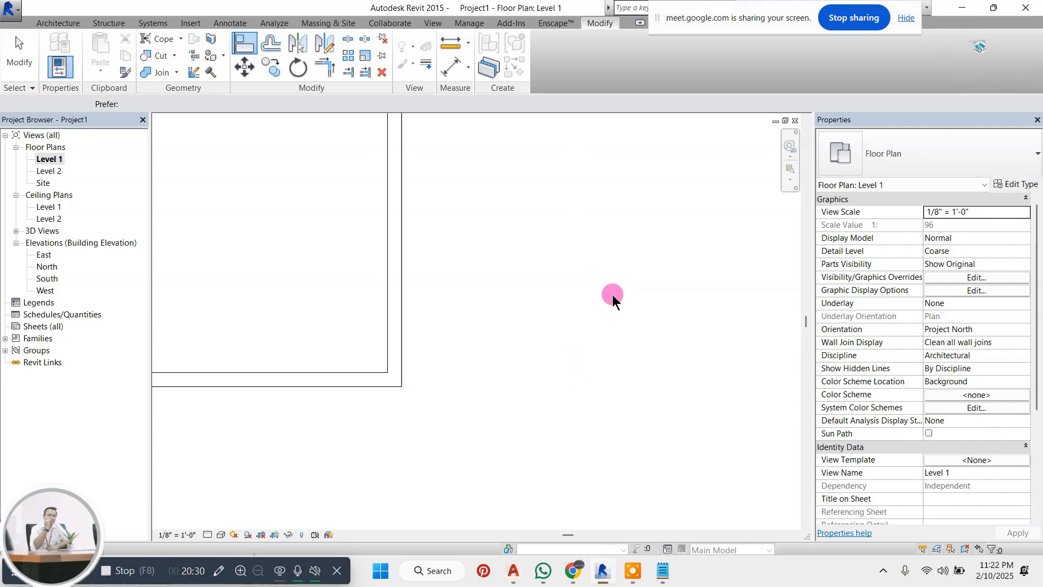
{"action": "scroll", "coordinate": [604, 301], "scroll_direction": "down", "scroll_amount": 4}
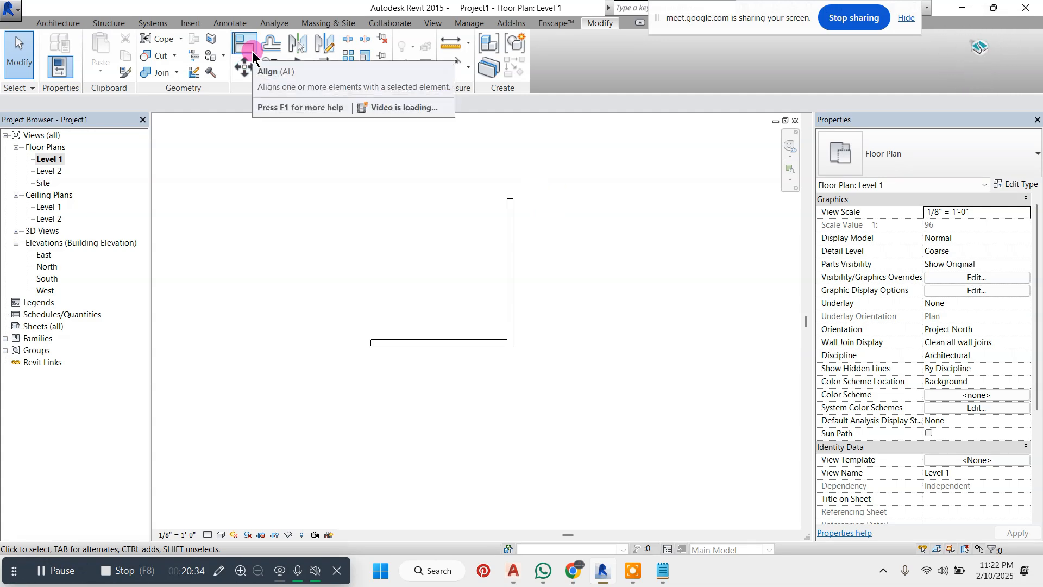
Switch to Notepad and enter "align-al" as item 11 of the Basic Commands list.
{"action": "left_click", "coordinate": [664, 570]}
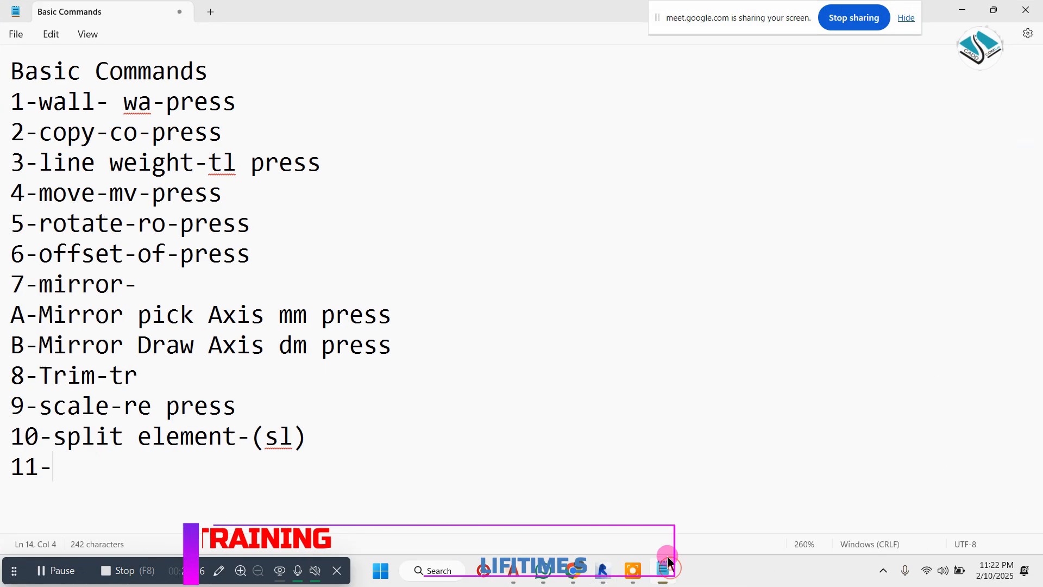
{"action": "type", "text": "align-al"}
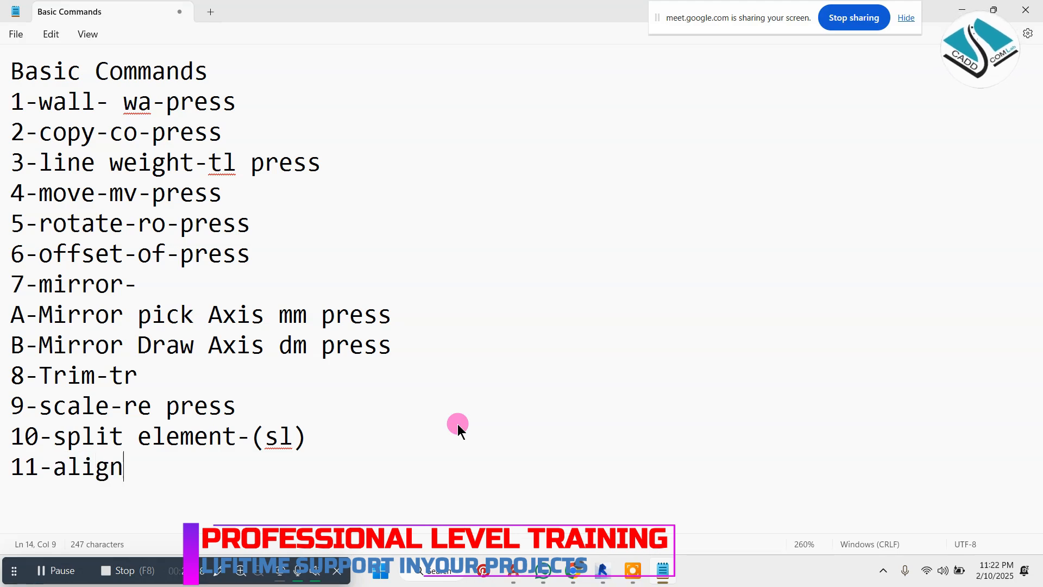